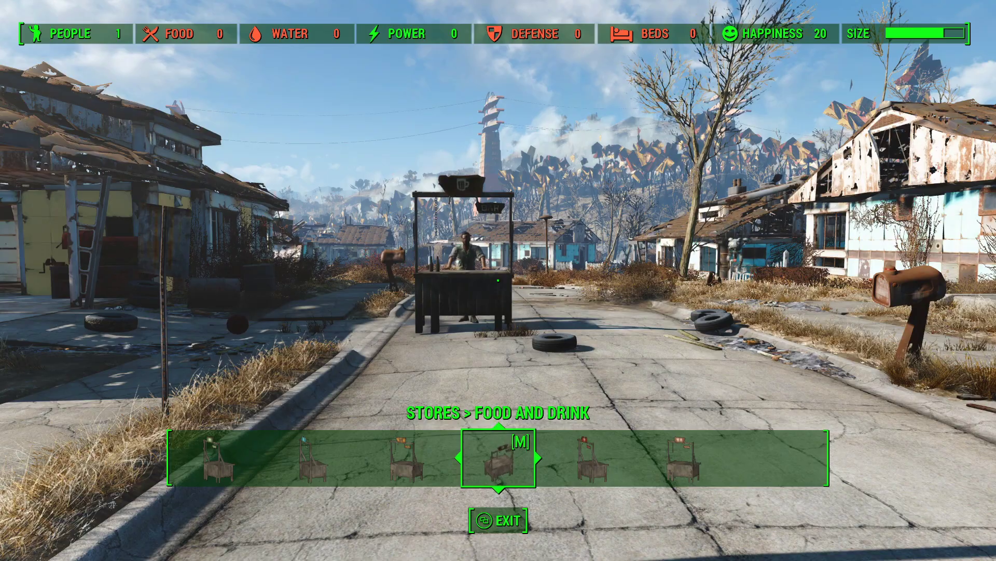
# Walk up to the bar stall staffed by the settler to examine it and its assignment in workshop mode
pyautogui.press('s')
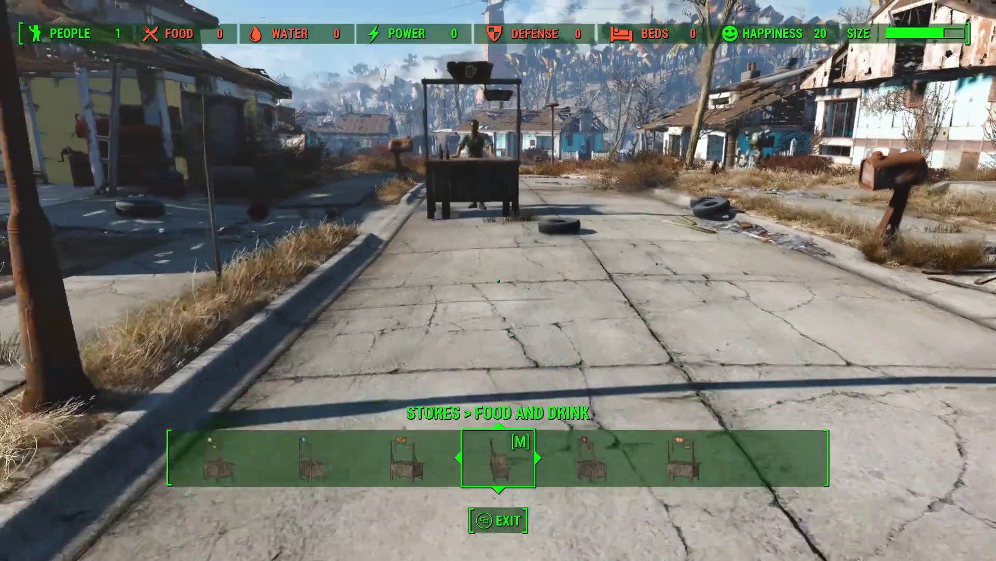
pyautogui.press('w')
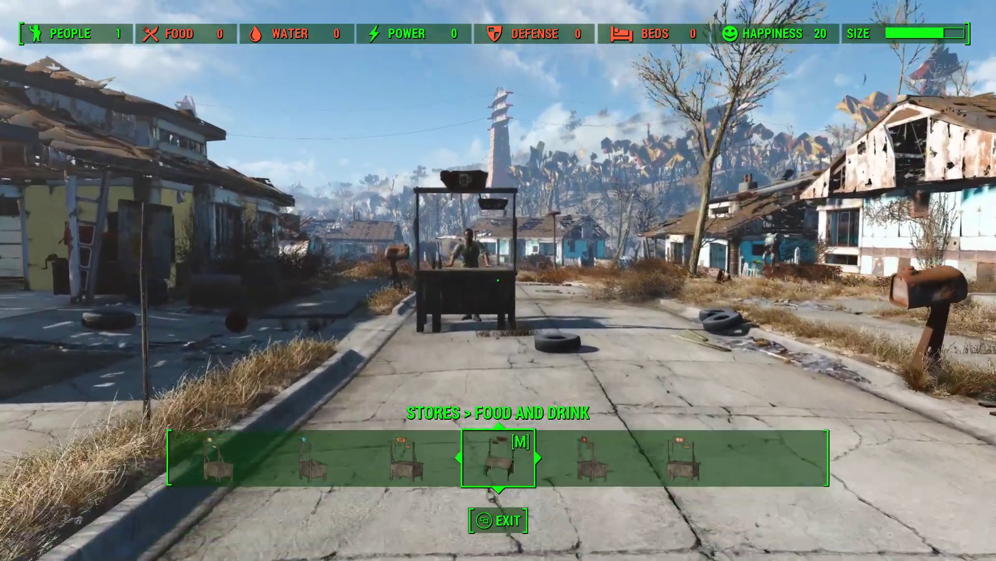
pyautogui.press('w')
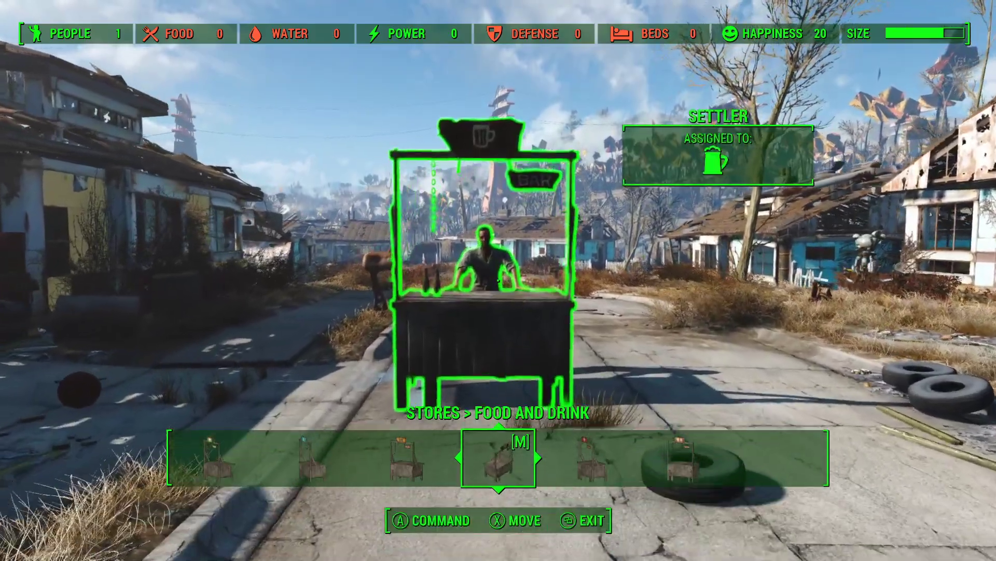
pyautogui.press('s')
pyautogui.press('w')
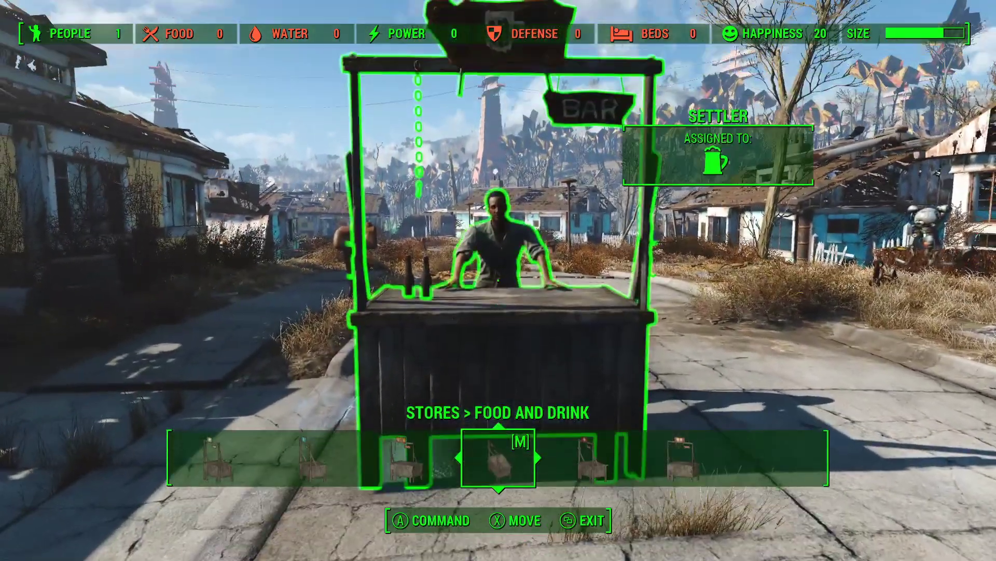
pyautogui.press('w')
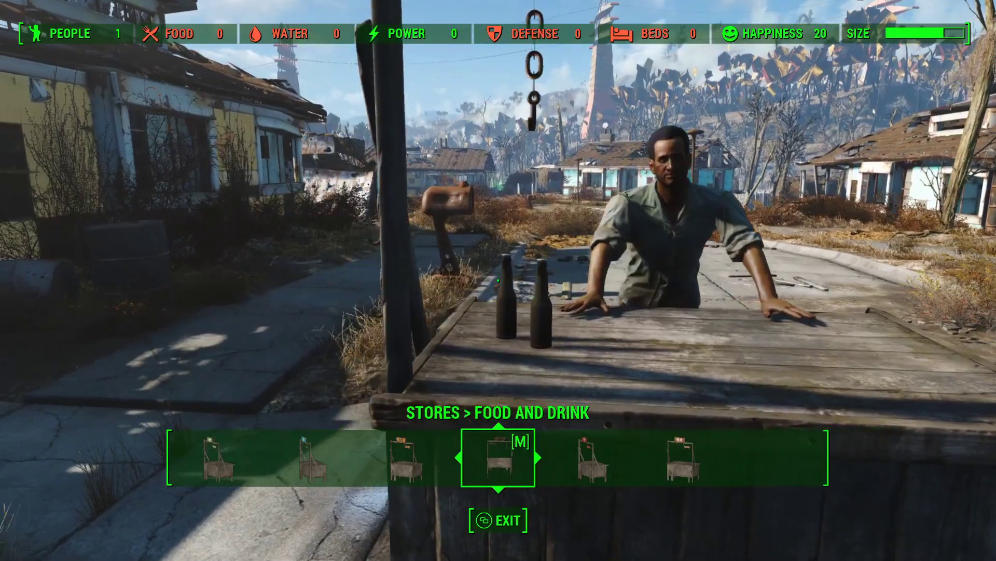
# Examine the bottles displayed on the staffed bar counter from both sides and back away to view the whole stall
pyautogui.press('a')
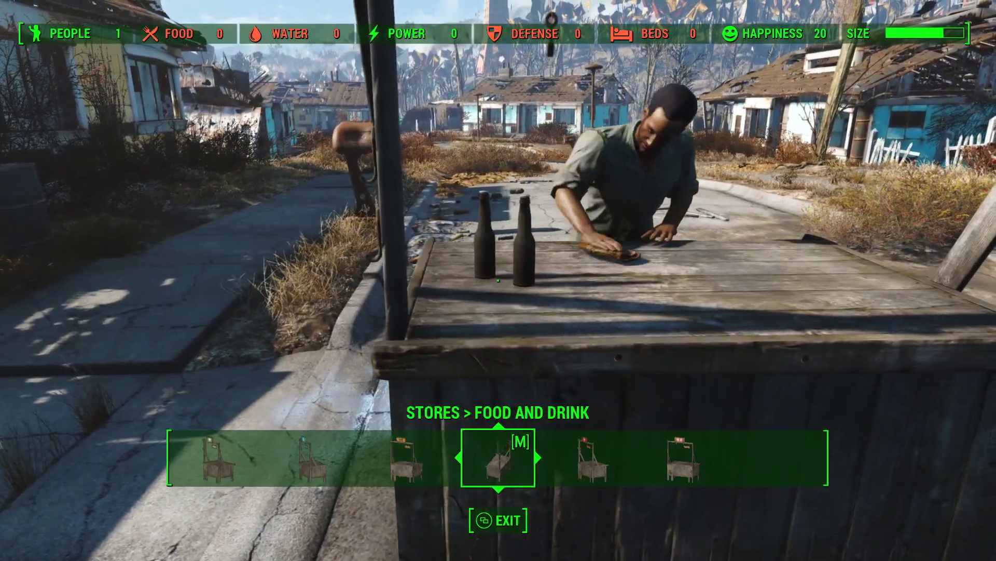
pyautogui.press('s')
pyautogui.press('w')
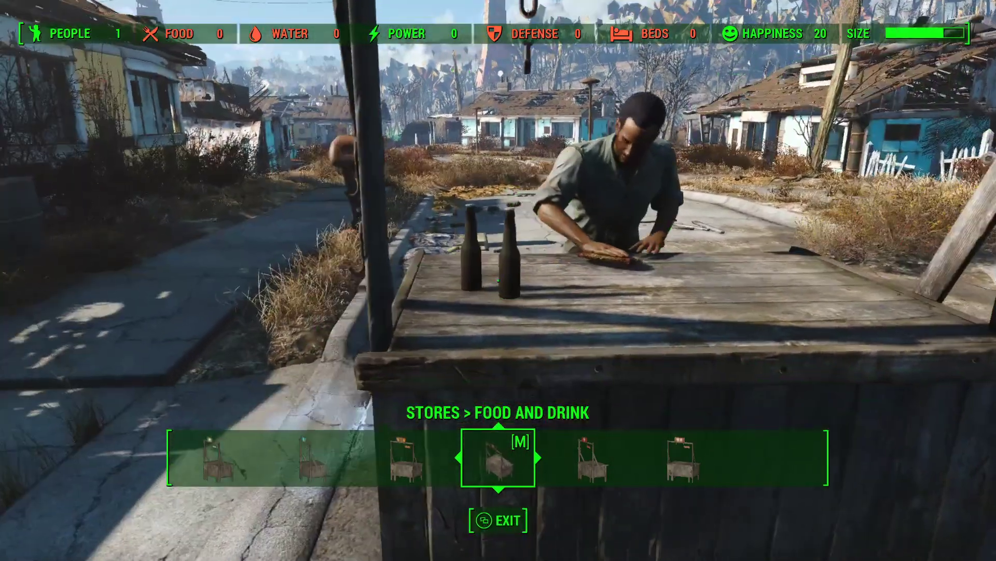
pyautogui.press('d')
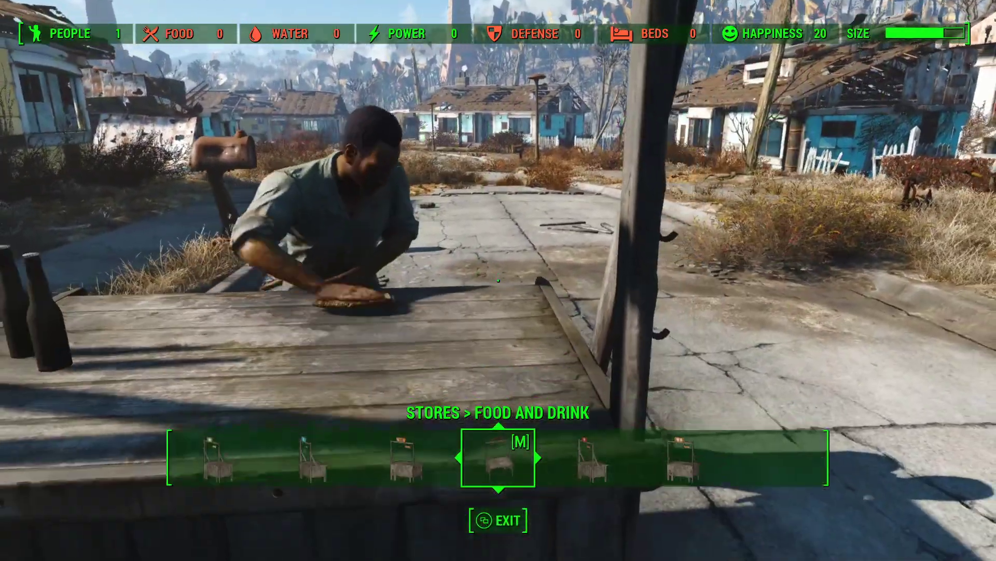
pyautogui.press('a')
pyautogui.press('d')
pyautogui.press('s')
pyautogui.press('d')
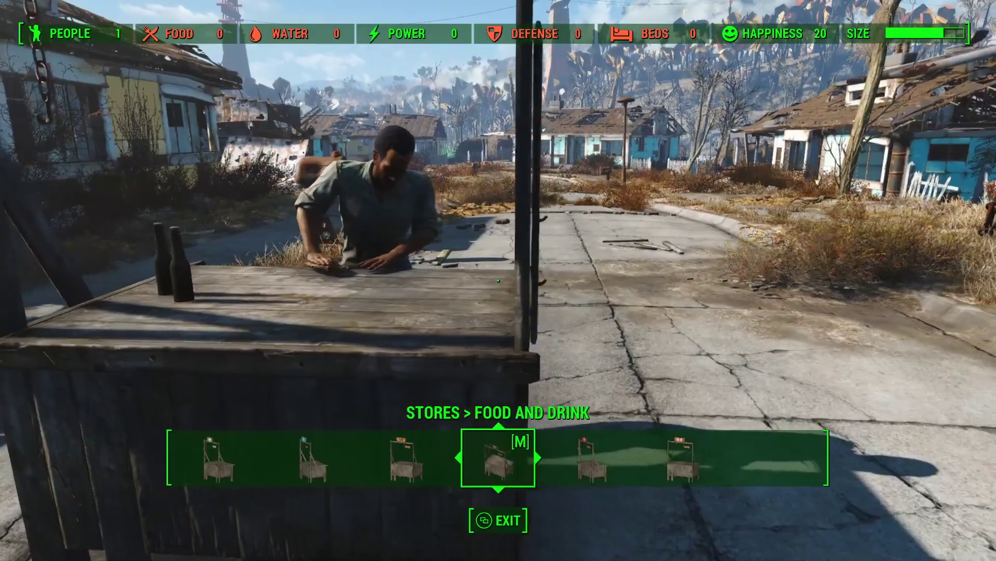
pyautogui.press('a')
pyautogui.press('s')
pyautogui.press('a')
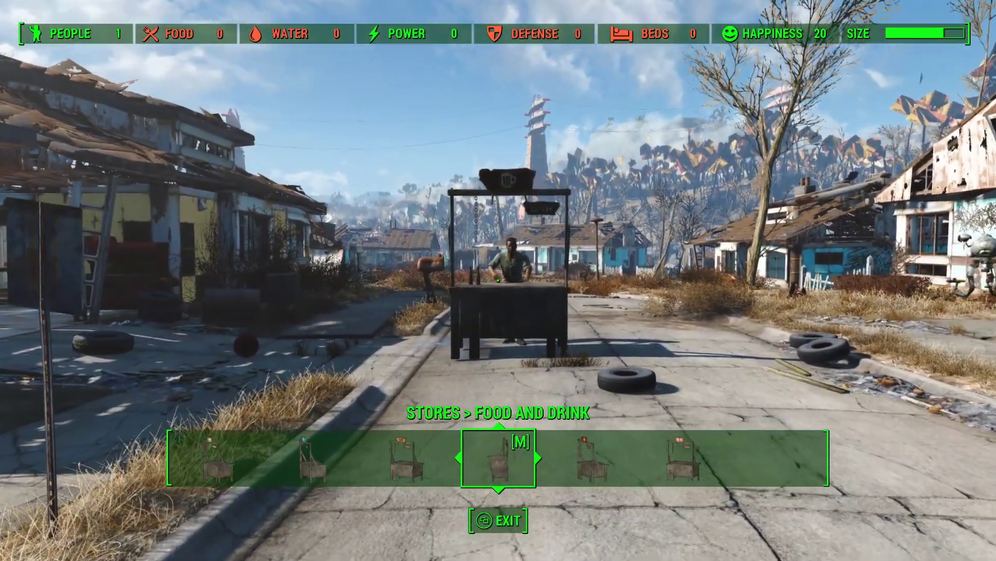
# Build a second bar stall, Real Inventory Display Demo, on the road beside the staffed one
pyautogui.press('w')
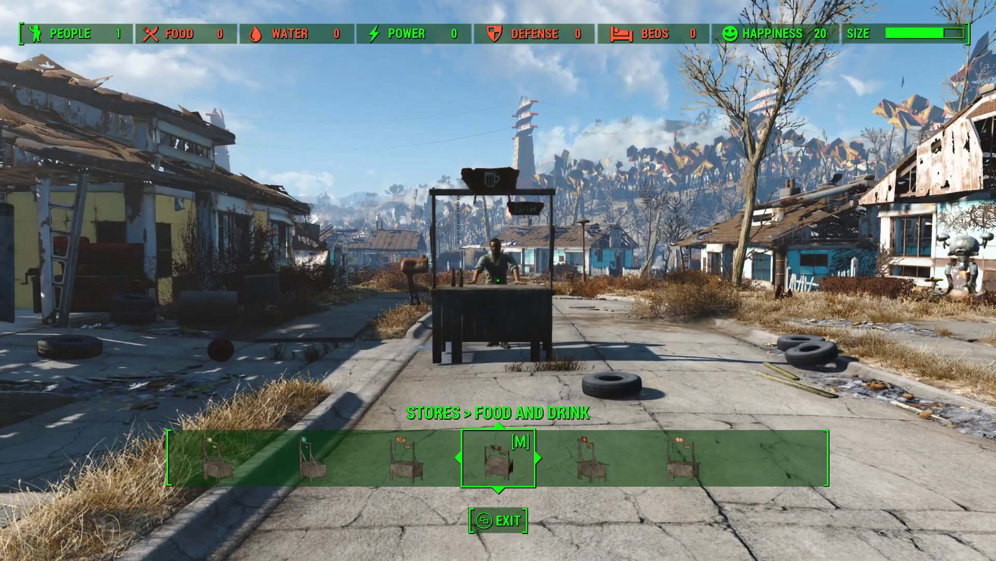
pyautogui.press('d')
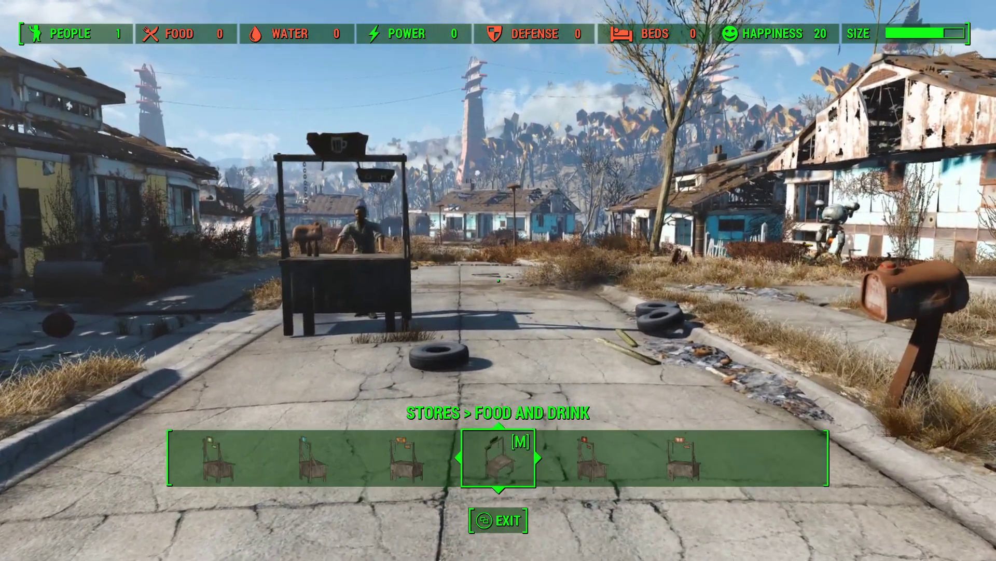
pyautogui.press('w')
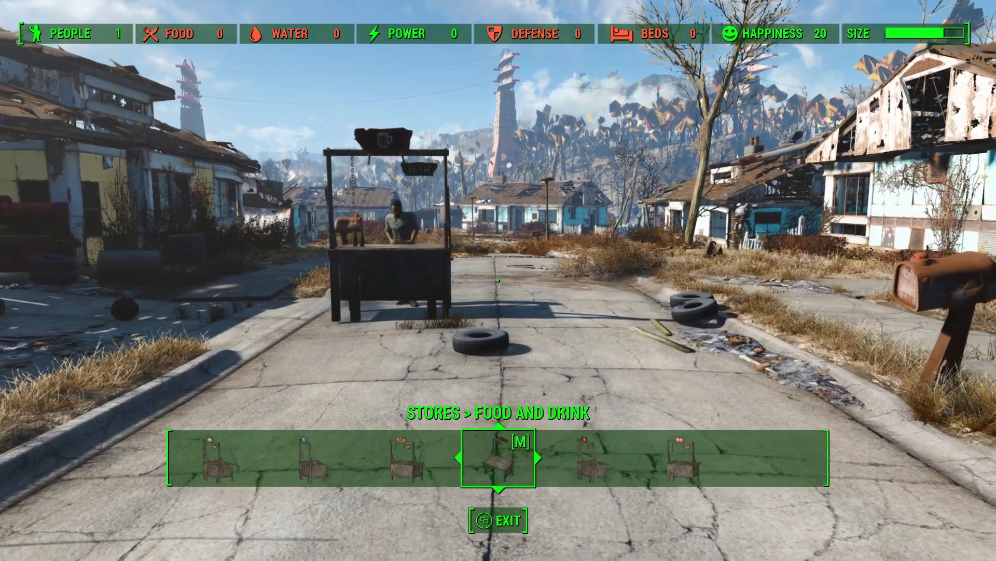
pyautogui.press('Return')
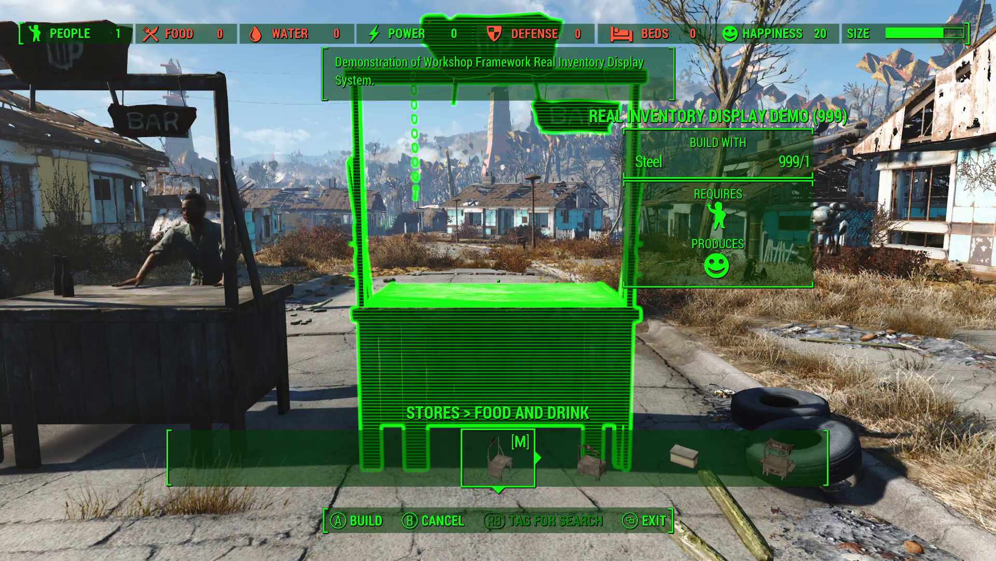
pyautogui.press('e')
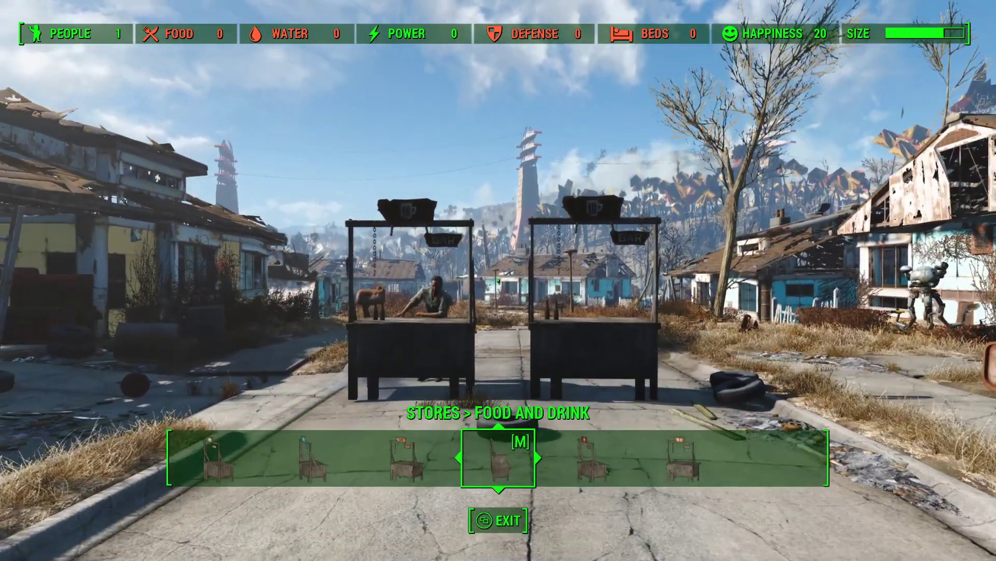
# Browse the buildable store categories from Food and Drink back to Trader
pyautogui.press('d')
pyautogui.press('d')
pyautogui.press('d')
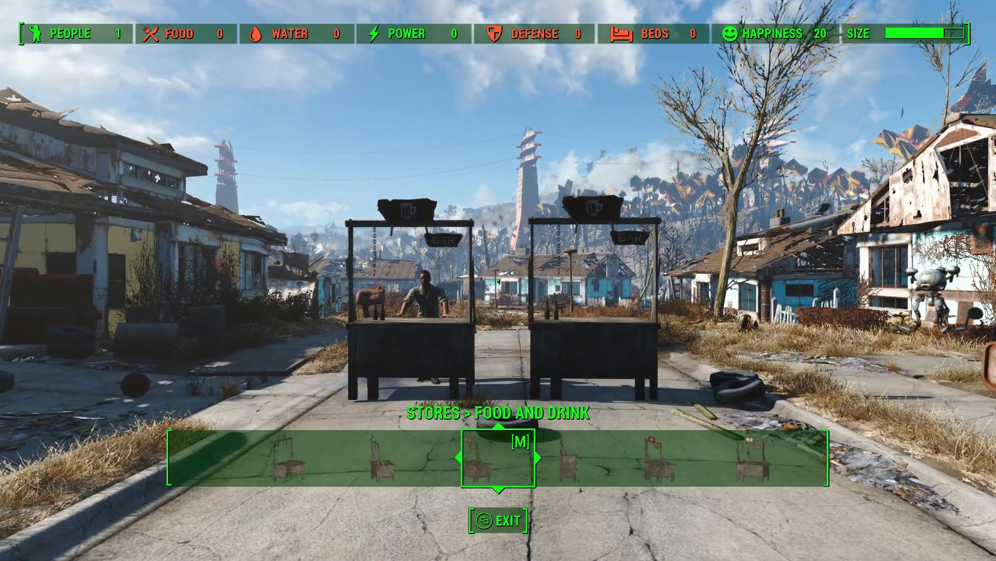
pyautogui.press('a')
pyautogui.press('a')
pyautogui.press('a')
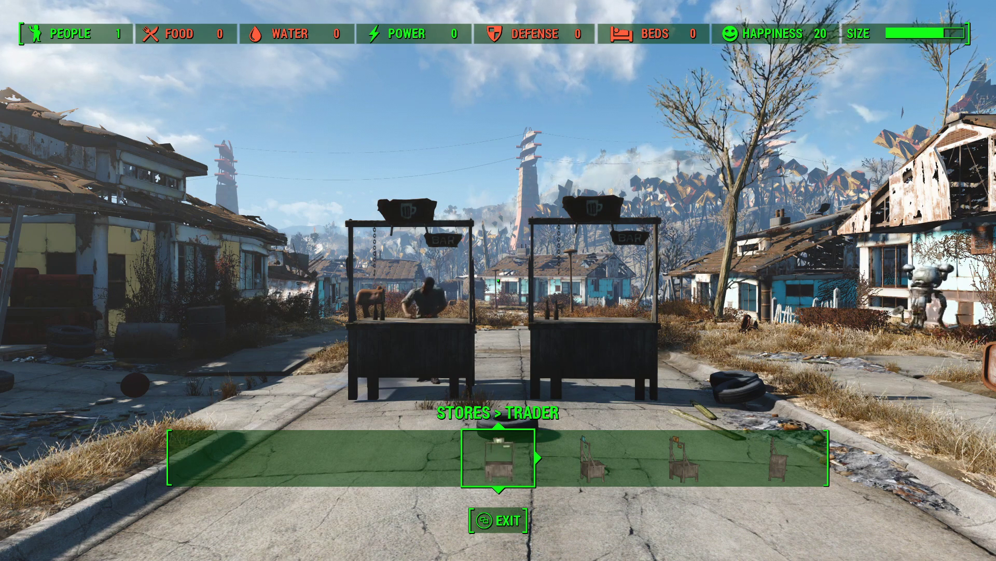
# Leave workshop mode and walk up to the settler behind the staffed bar counter
pyautogui.press('w')
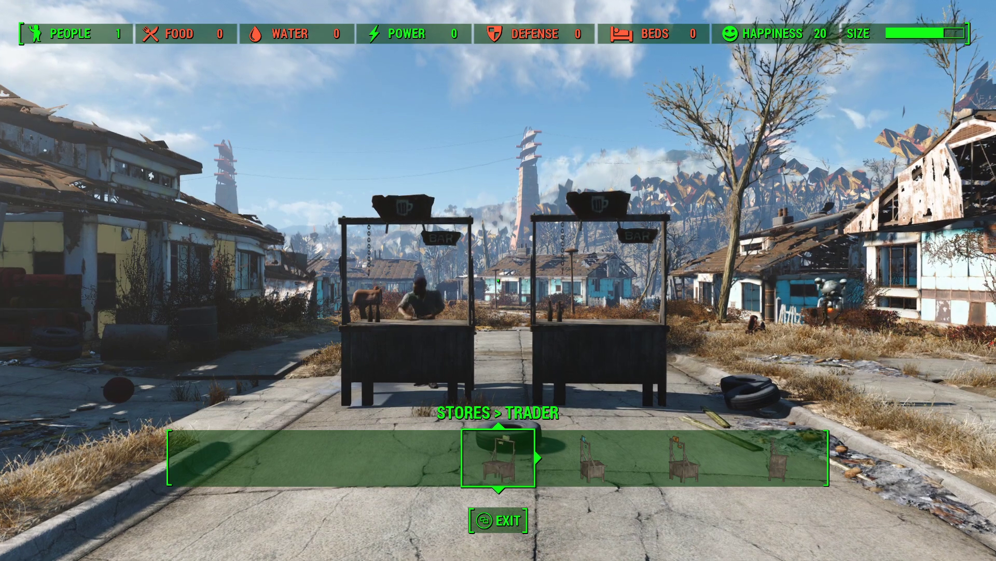
pyautogui.press('w')
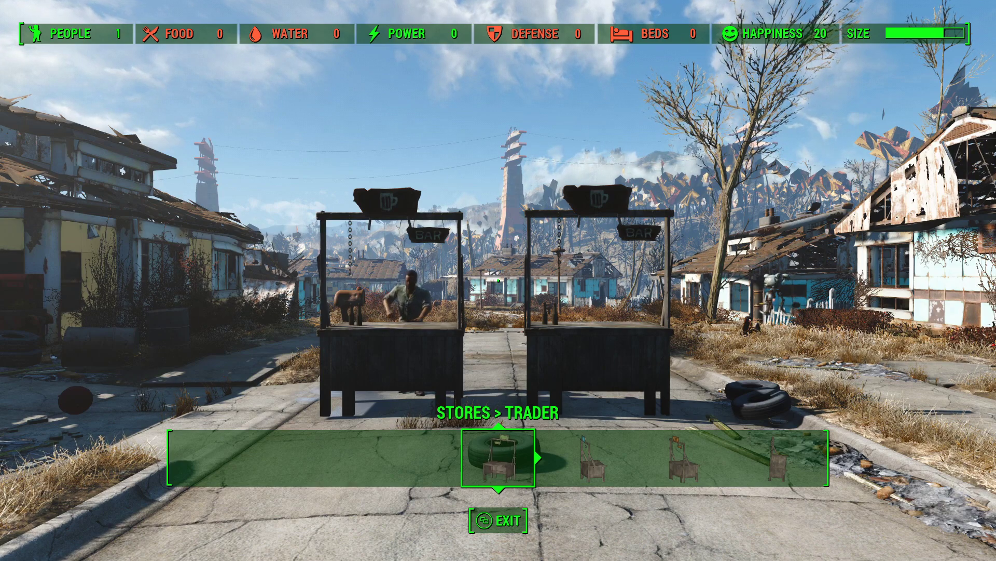
pyautogui.press('Tab')
pyautogui.press('w')
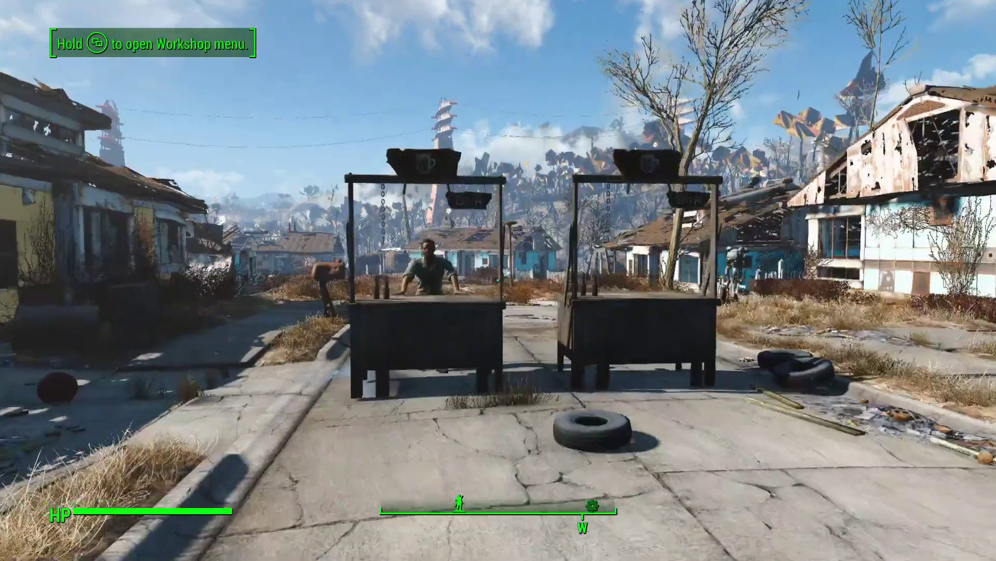
pyautogui.press('w')
pyautogui.press('w')
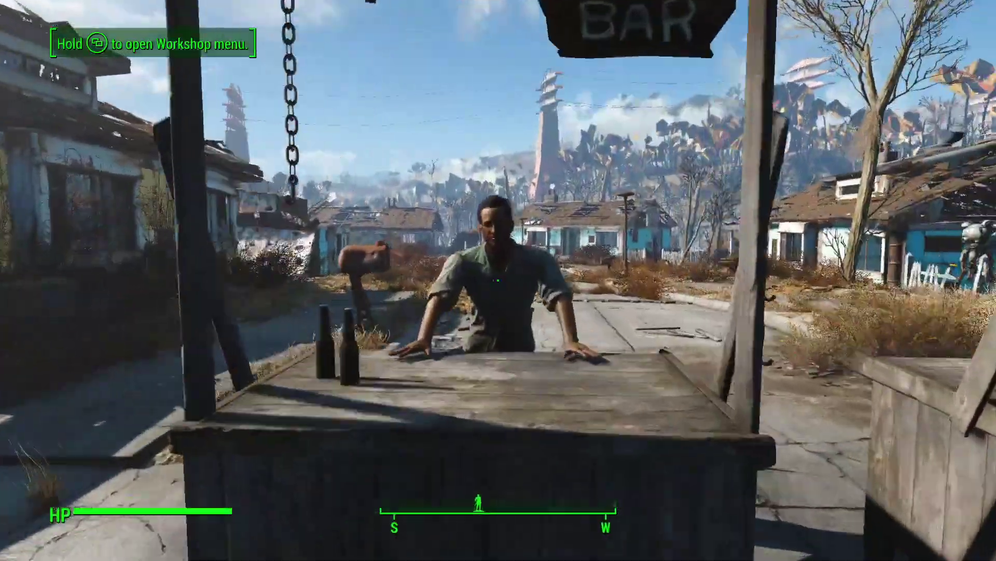
pyautogui.press('w')
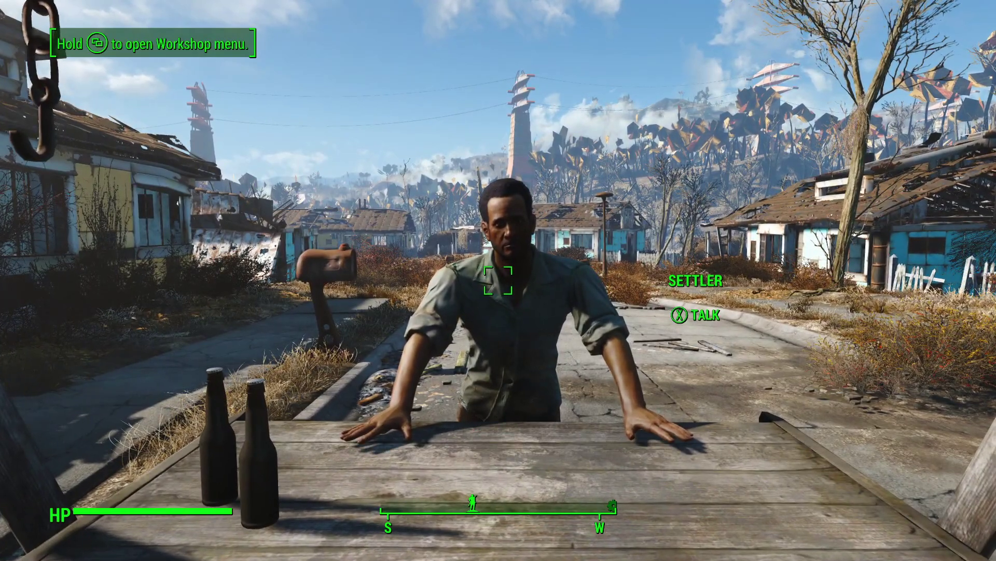
# Buy one Beer from the settler through barter and step back to check the bottles on the counter
pyautogui.press('e')
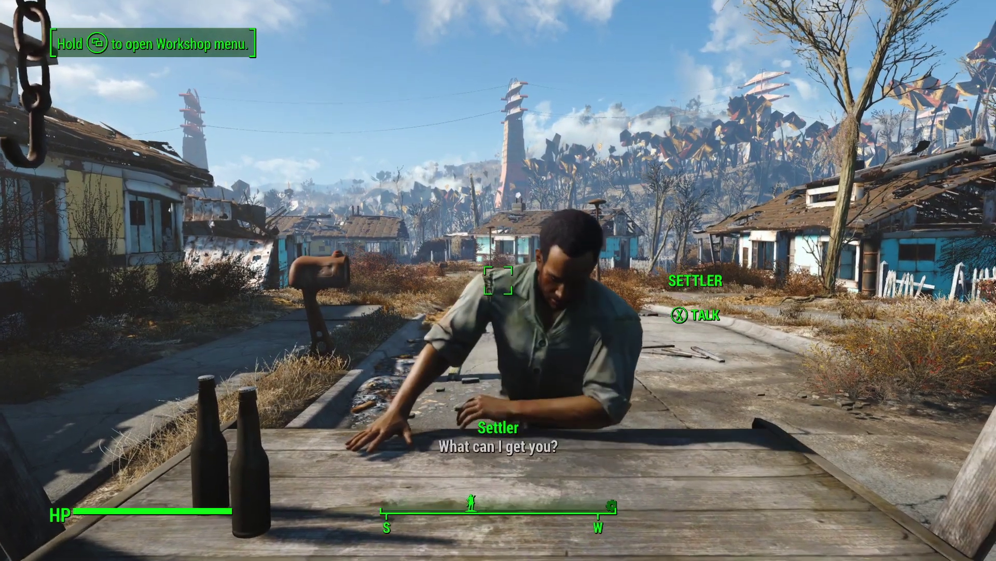
pyautogui.press('a')
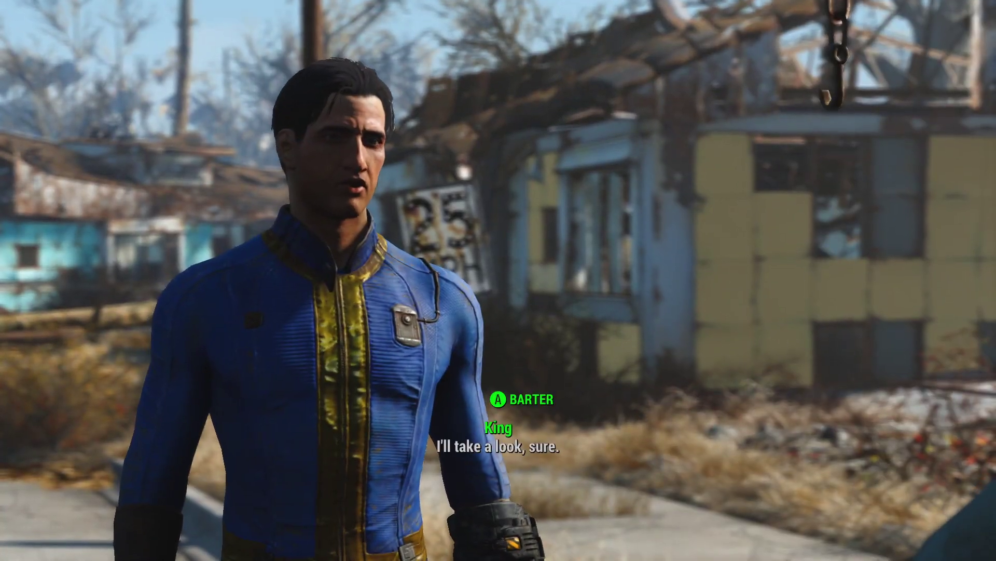
pyautogui.press('Down')
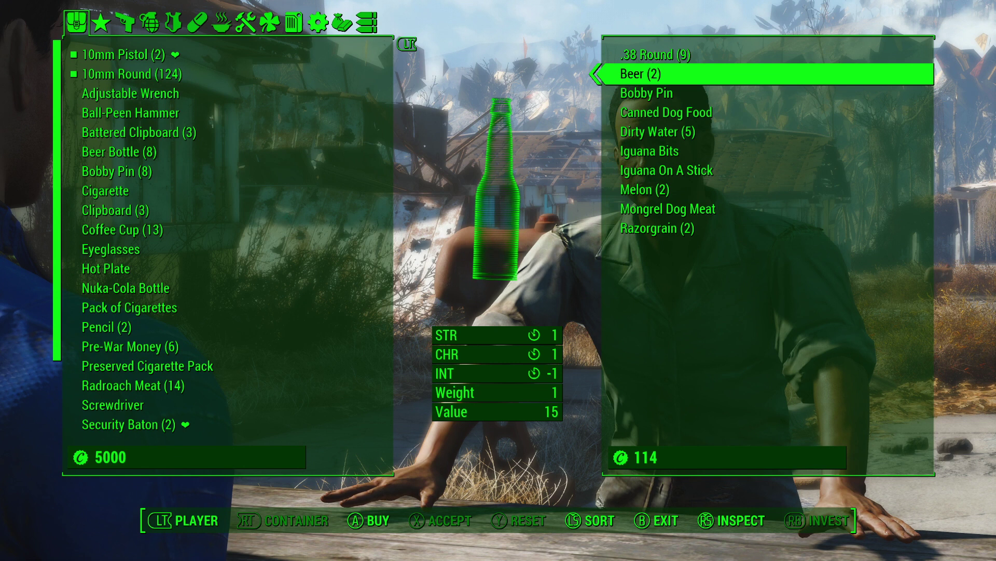
pyautogui.press('e')
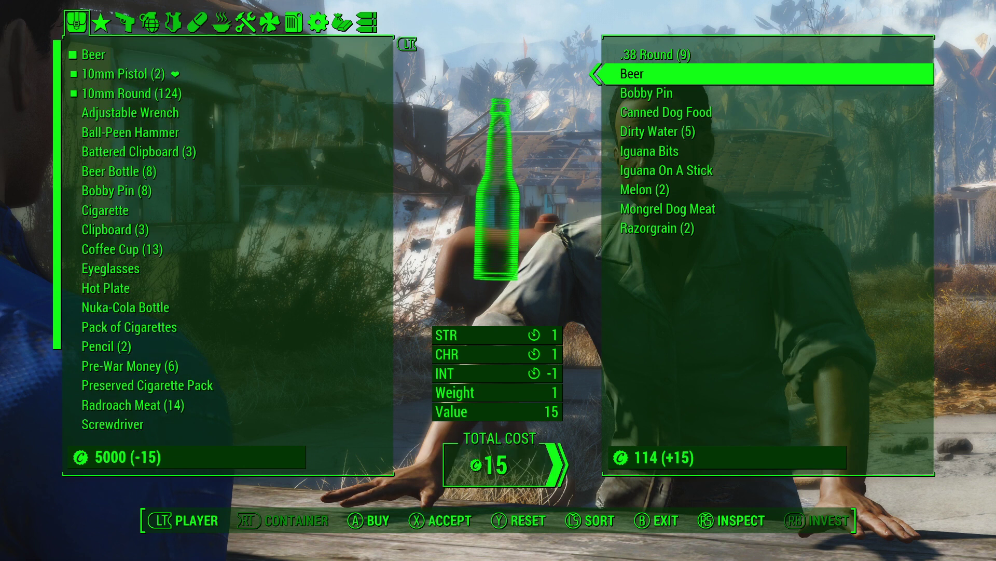
pyautogui.press('t')
pyautogui.press('e')
pyautogui.press('Tab')
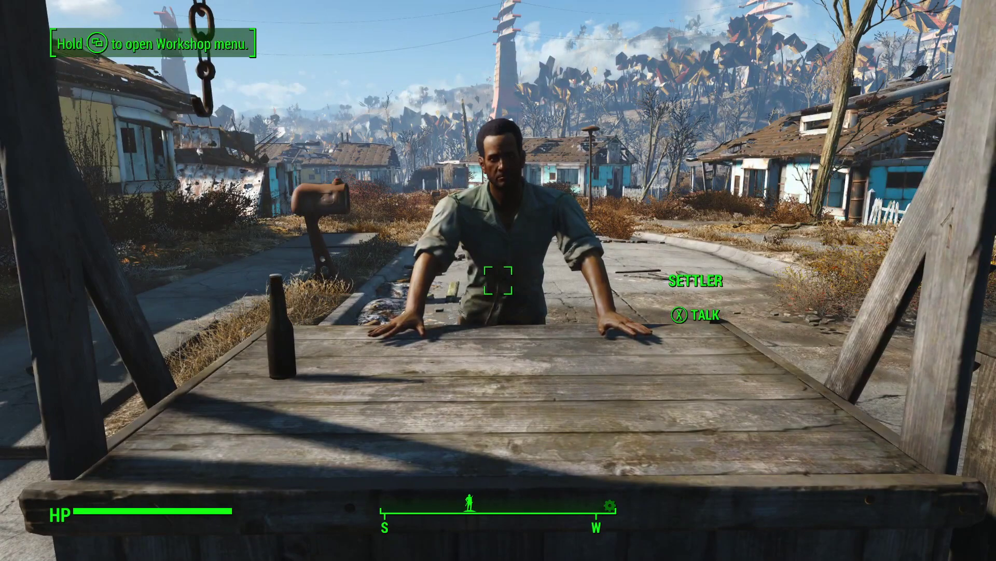
pyautogui.press('s')
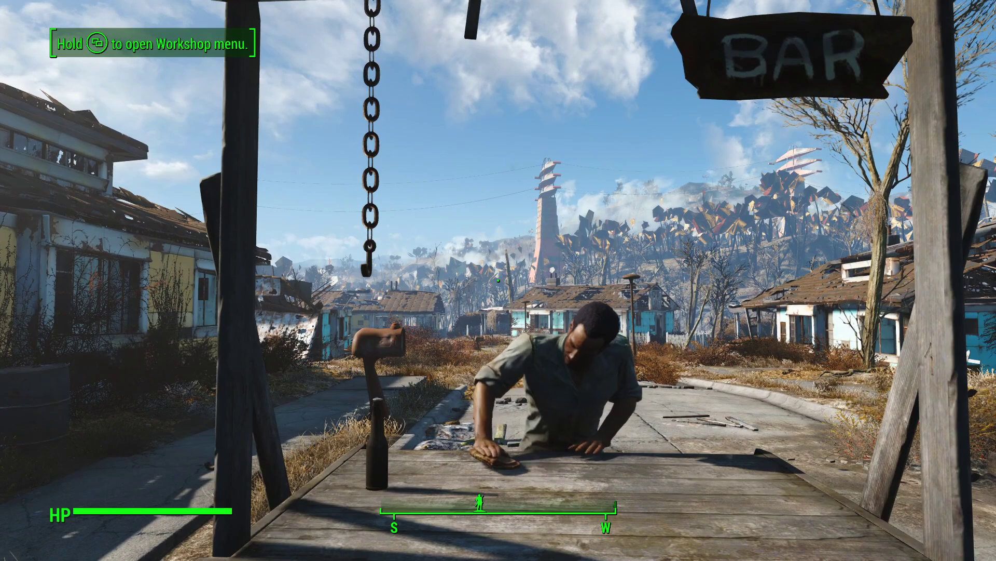
pyautogui.press('s')
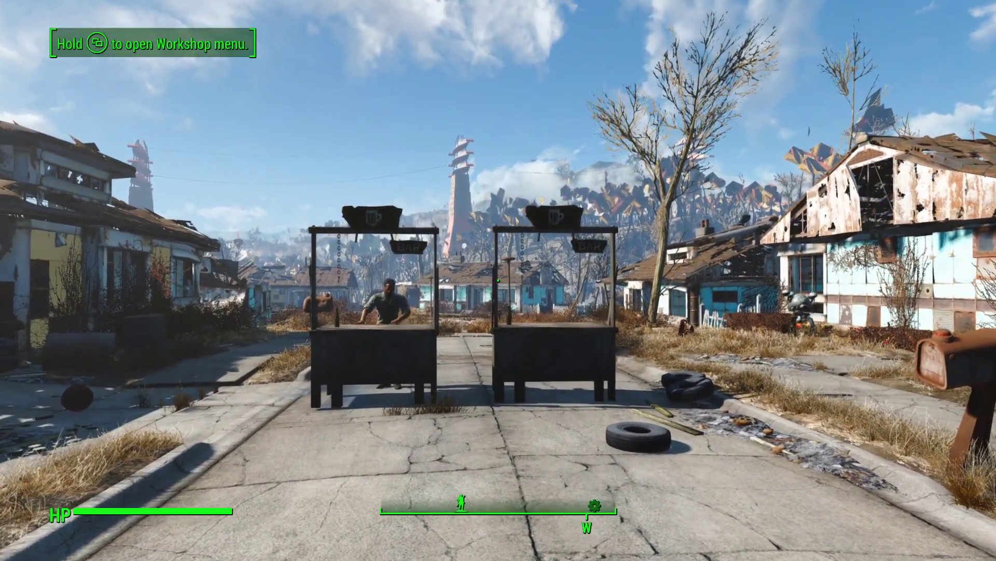
# Reopen workshop mode and browse the store categories from Trader through Weapons, Food and Drink and Clinic to Clothing
pyautogui.press('v')
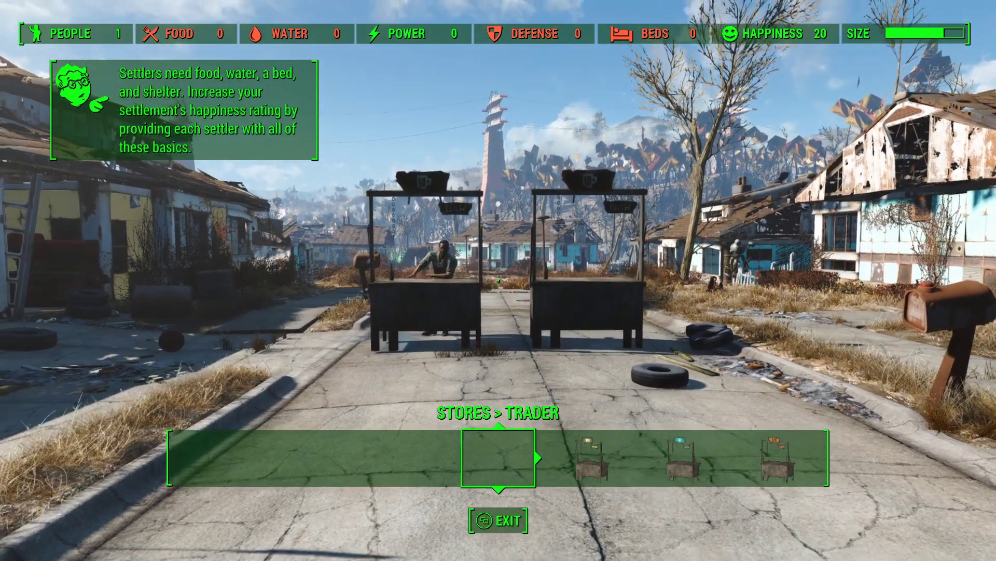
pyautogui.press('Tab')
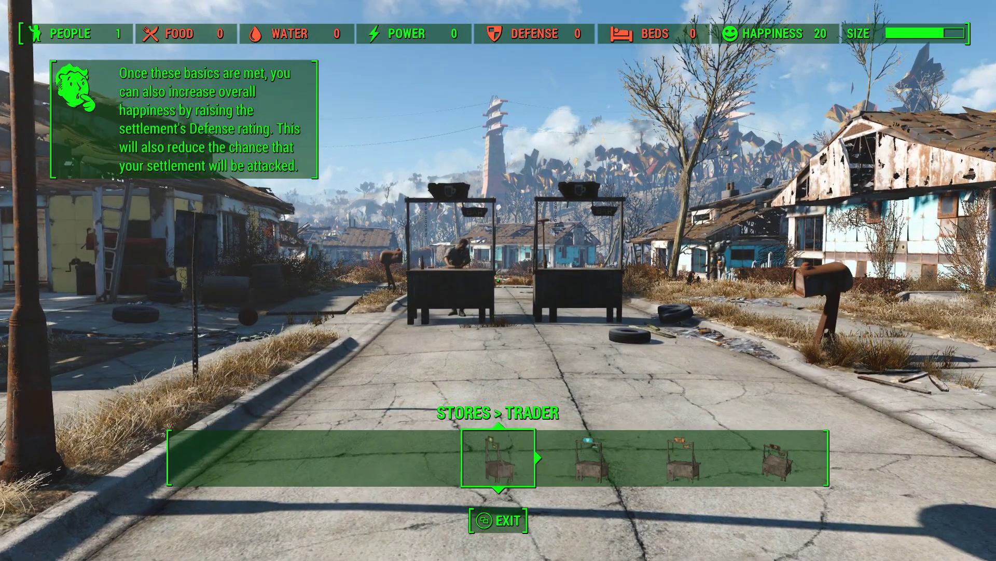
pyautogui.press('Right')
pyautogui.press('Right')
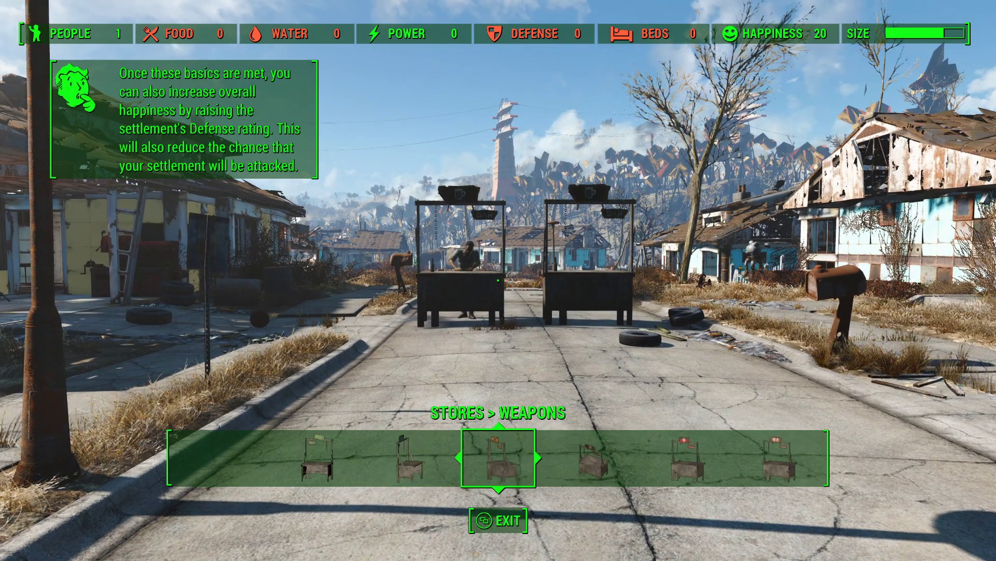
pyautogui.press('Right')
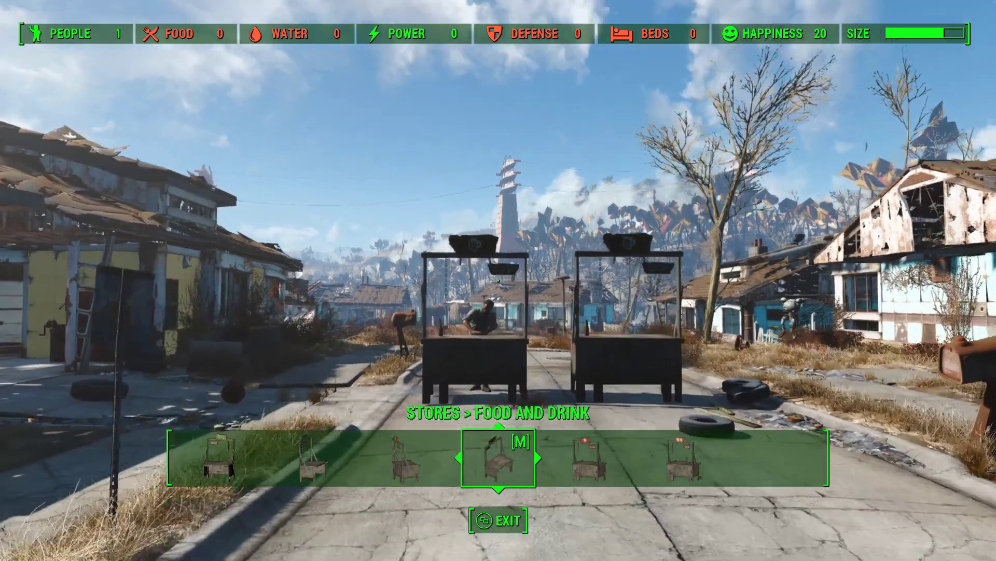
pyautogui.press('Right')
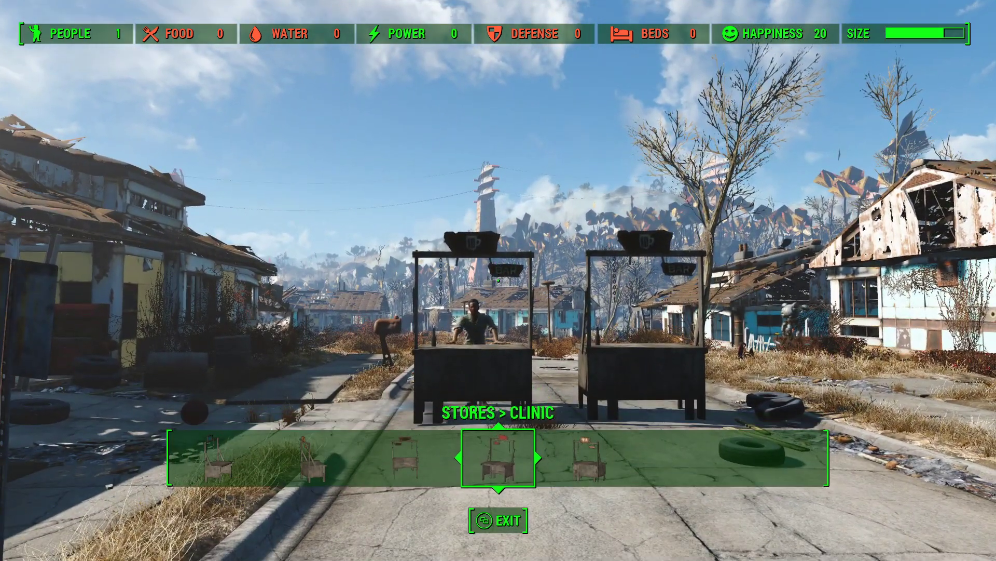
pyautogui.press('Right')
pyautogui.press('s')
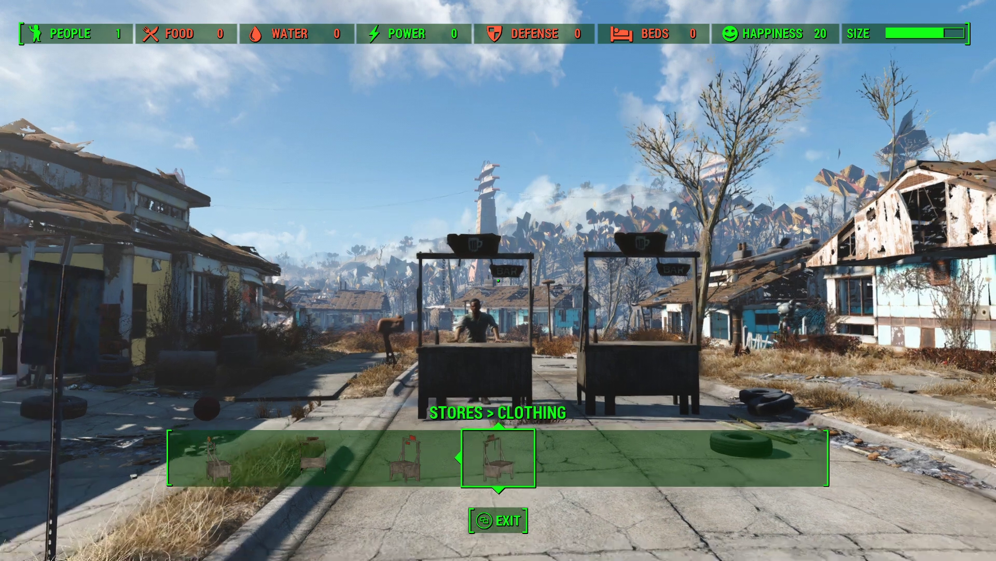
# Go back through the store categories from Clothing to Trader and open the Trader stores at the Trading Emporium
pyautogui.press('Left')
pyautogui.press('Left')
pyautogui.press('Left')
pyautogui.press('Left')
pyautogui.press('Left')
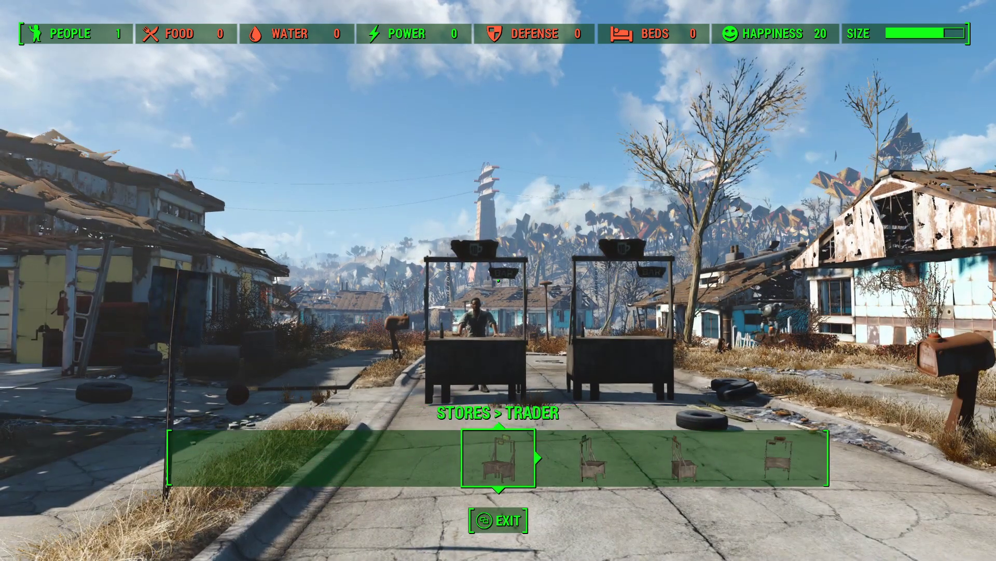
pyautogui.press('s')
pyautogui.press('s')
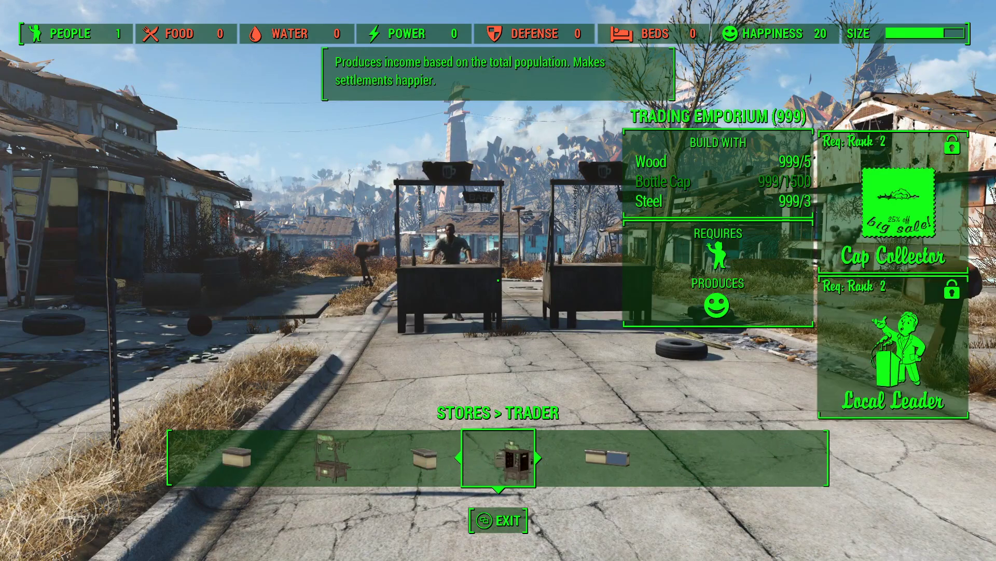
# Browse the Trader stores down to the Trading Stand and return to the Trading Shop
pyautogui.press('Left')
pyautogui.press('Left')
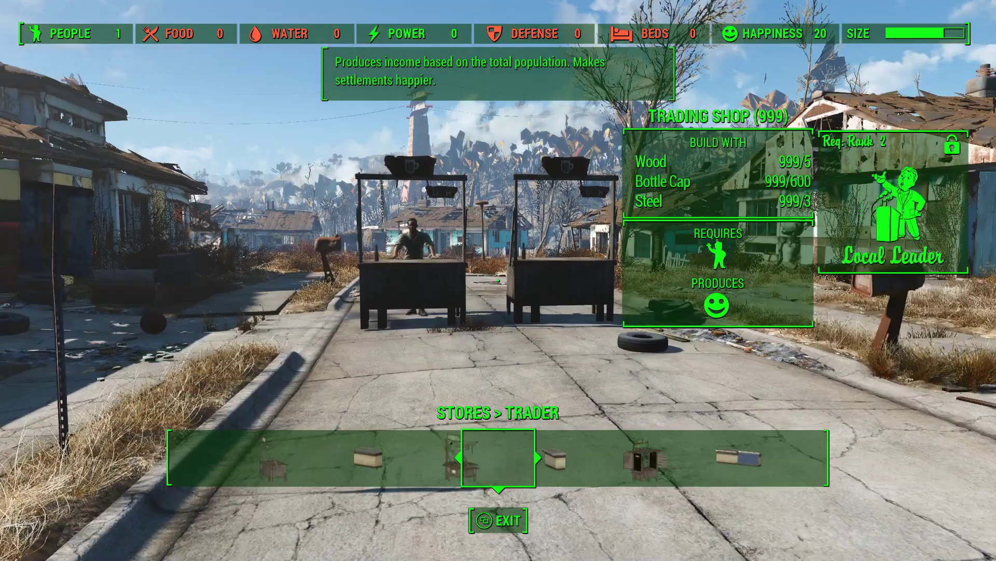
pyautogui.press('Left')
pyautogui.press('Left')
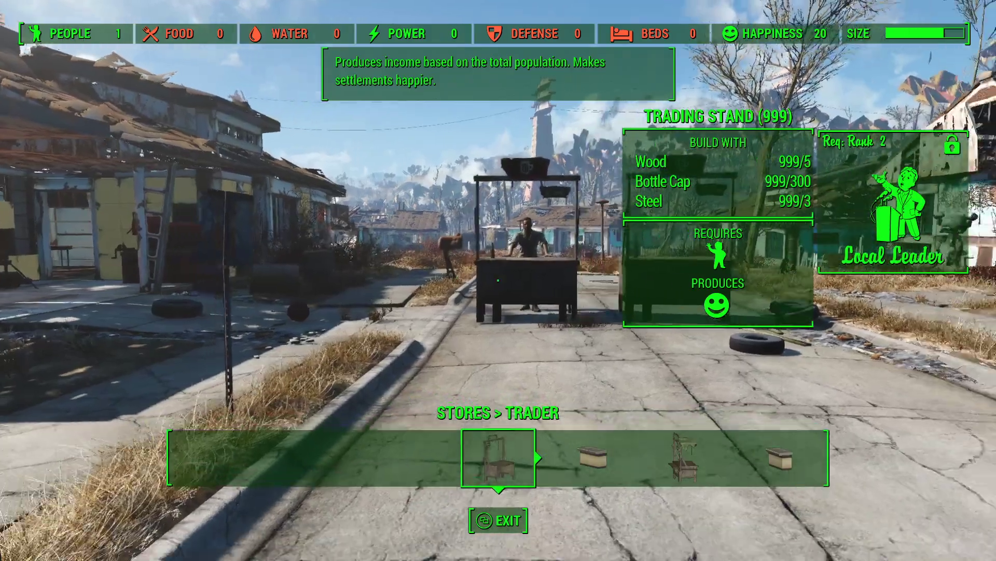
pyautogui.press('Right')
pyautogui.press('Right')
pyautogui.press('s')
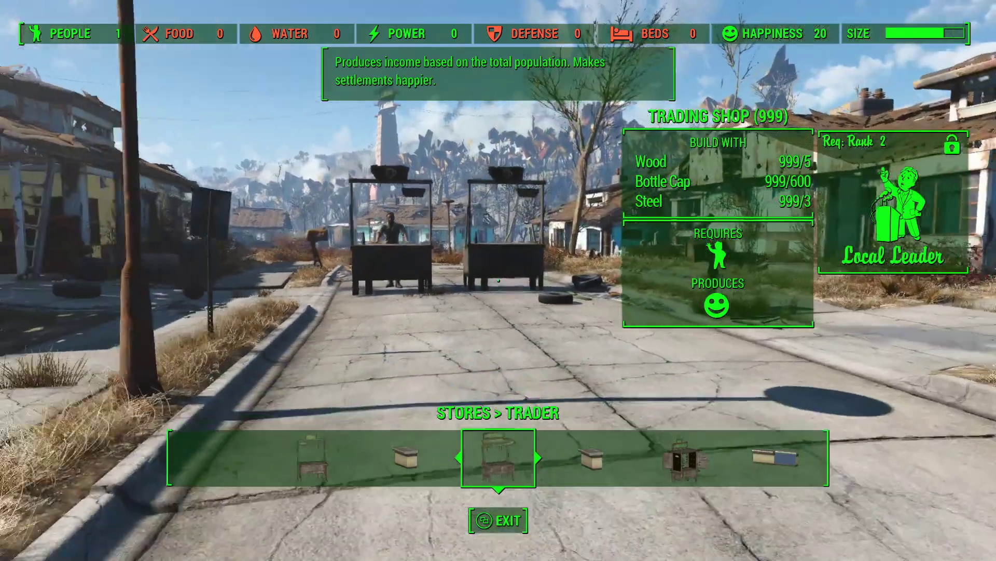
pyautogui.press('w')
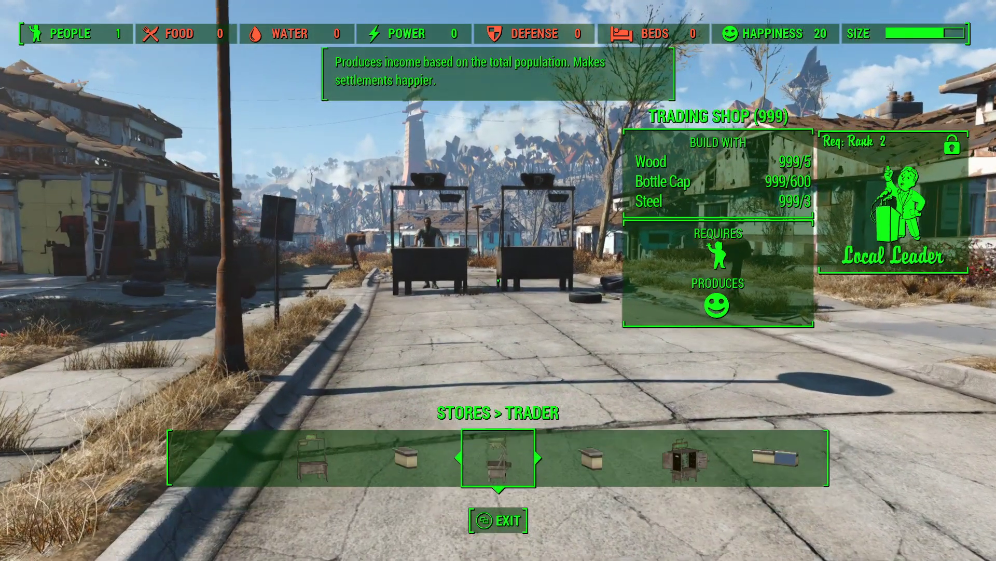
pyautogui.press('w')
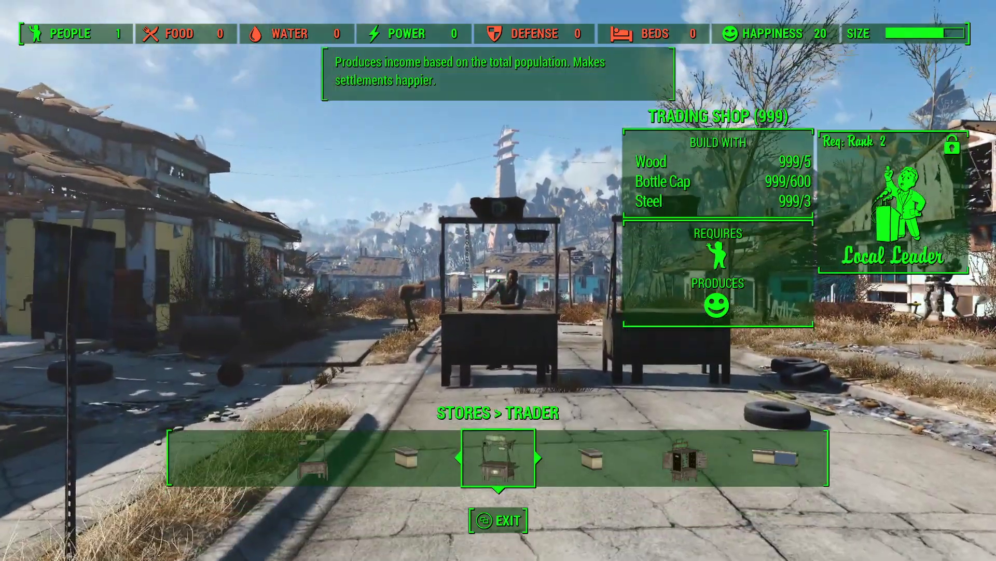
pyautogui.press('s')
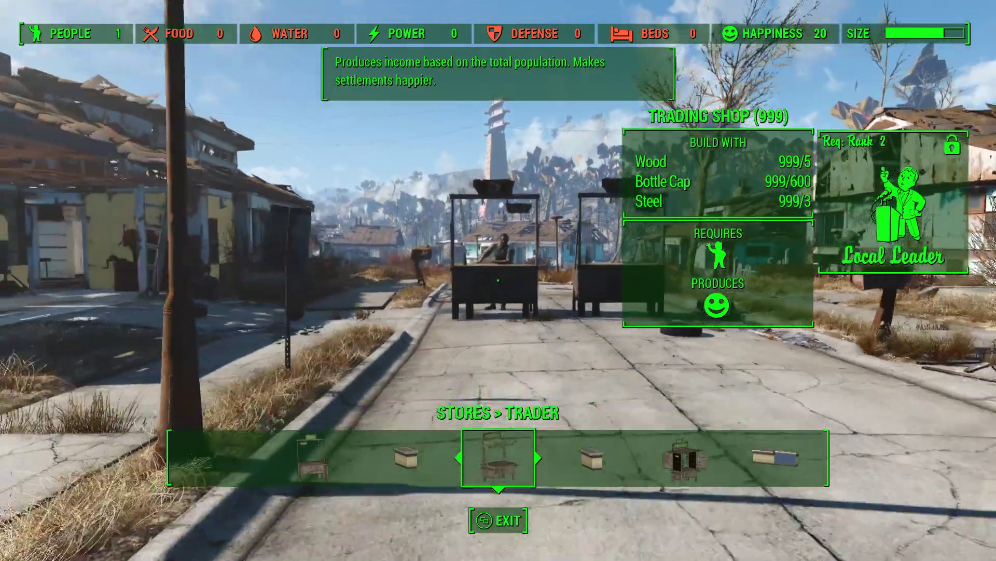
pyautogui.press('w')
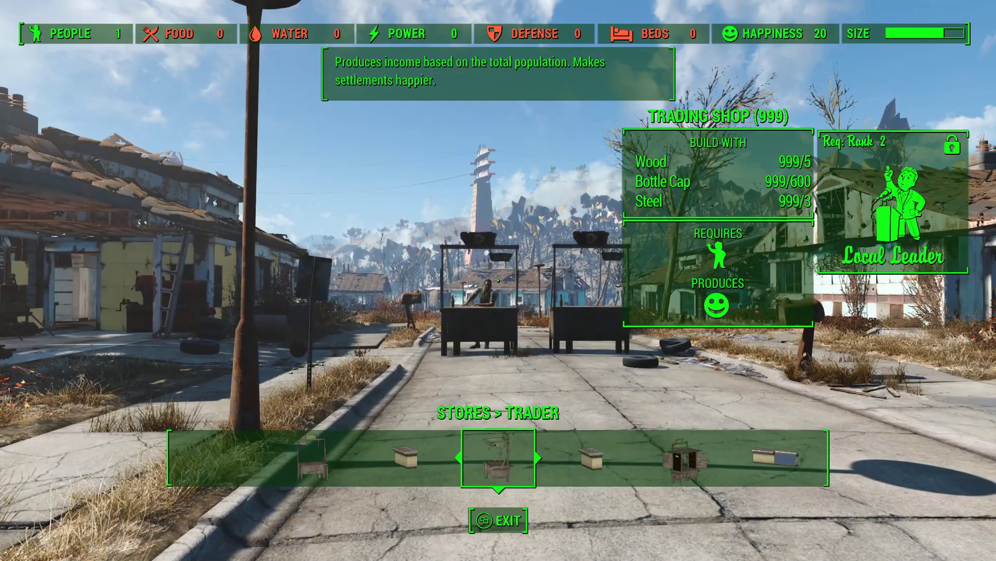
pyautogui.press('Tab')
pyautogui.press('Return')
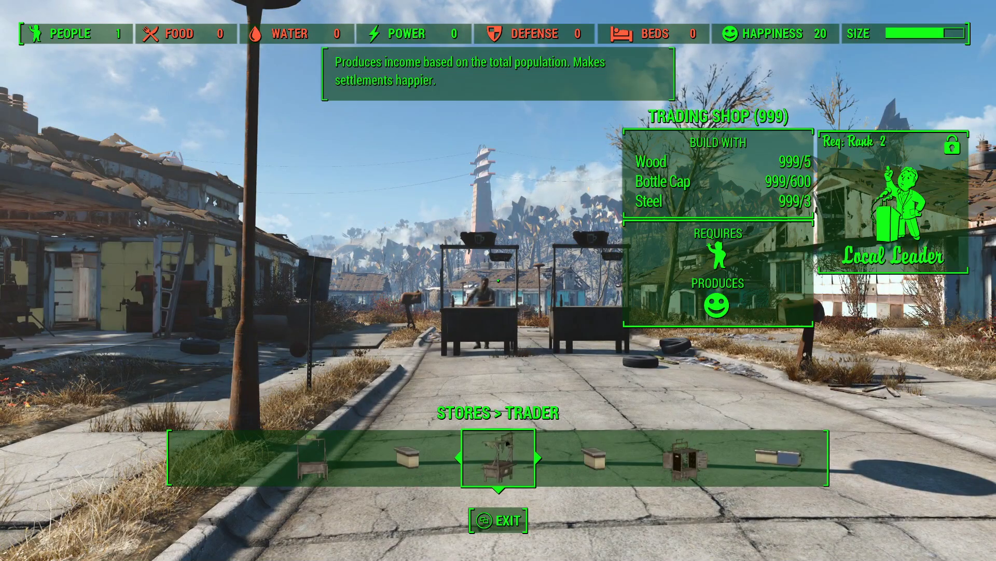
pyautogui.press('w')
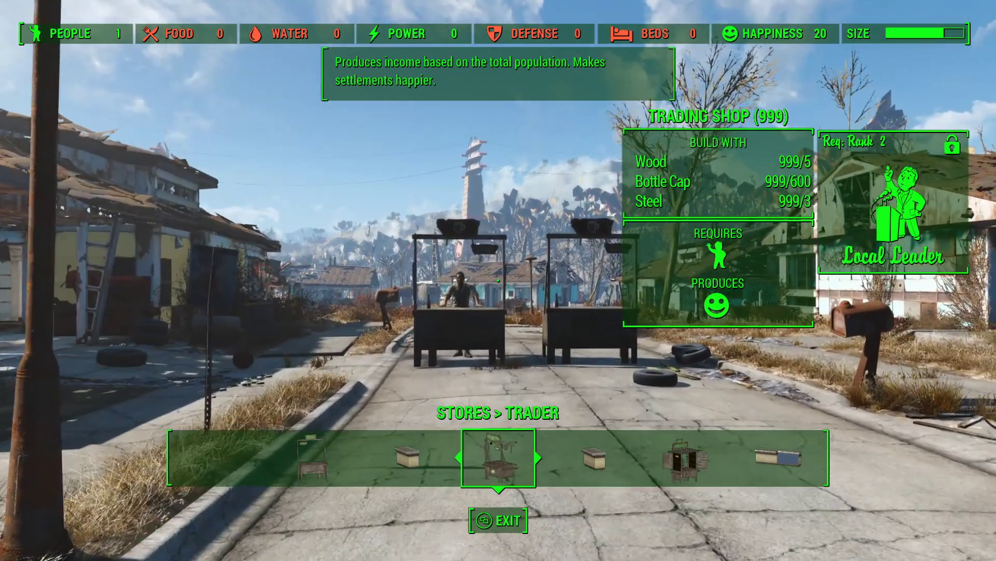
pyautogui.press('d')
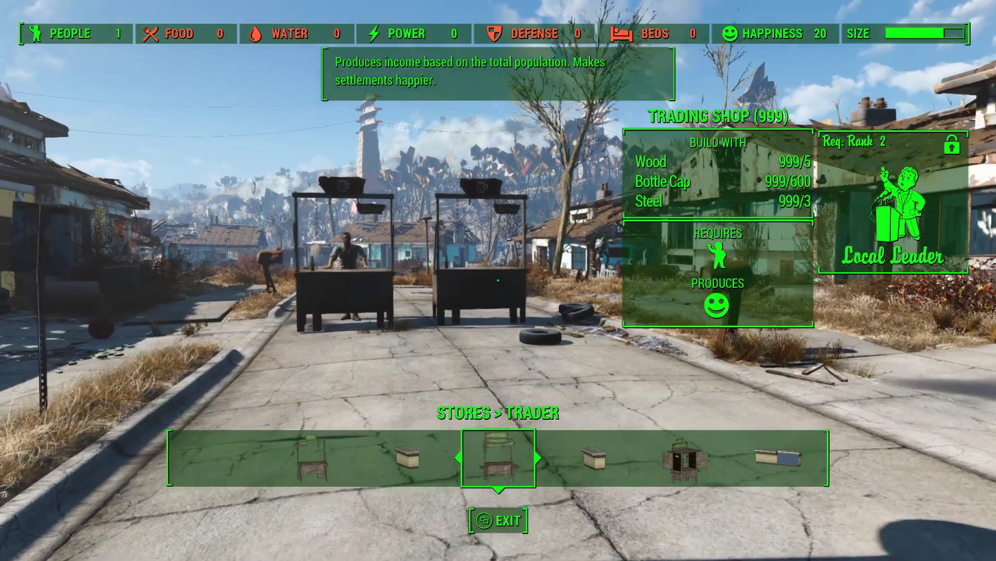
pyautogui.press('a')
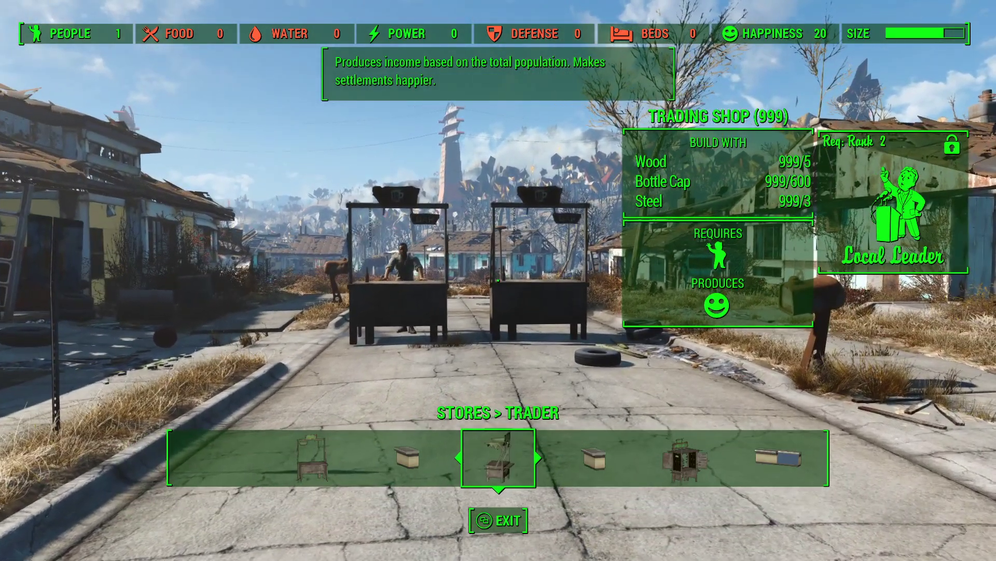
pyautogui.press('w')
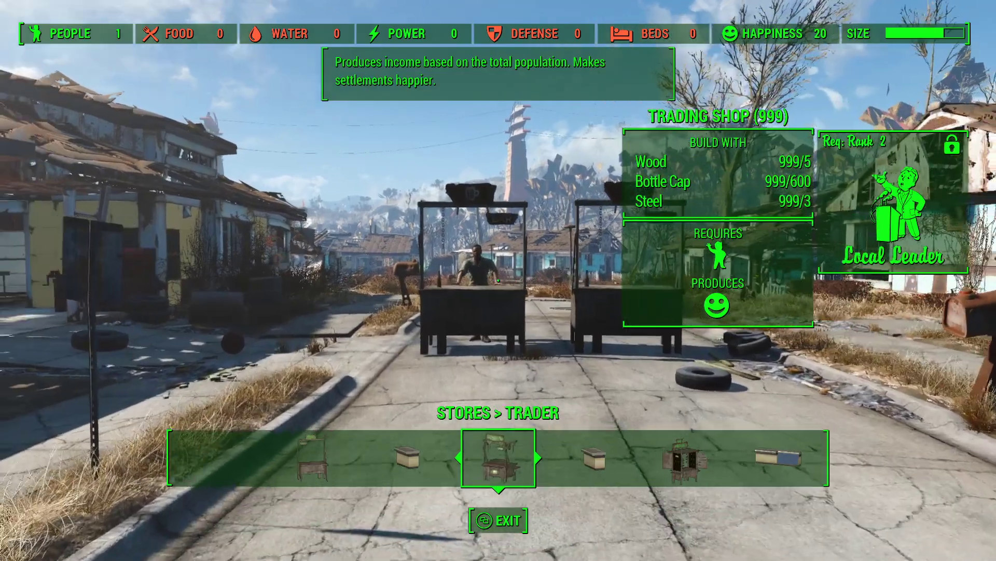
# View the Trading Stand in the Trader stores and go back out to the store category level
pyautogui.press('w')
pyautogui.press('d')
pyautogui.press('s')
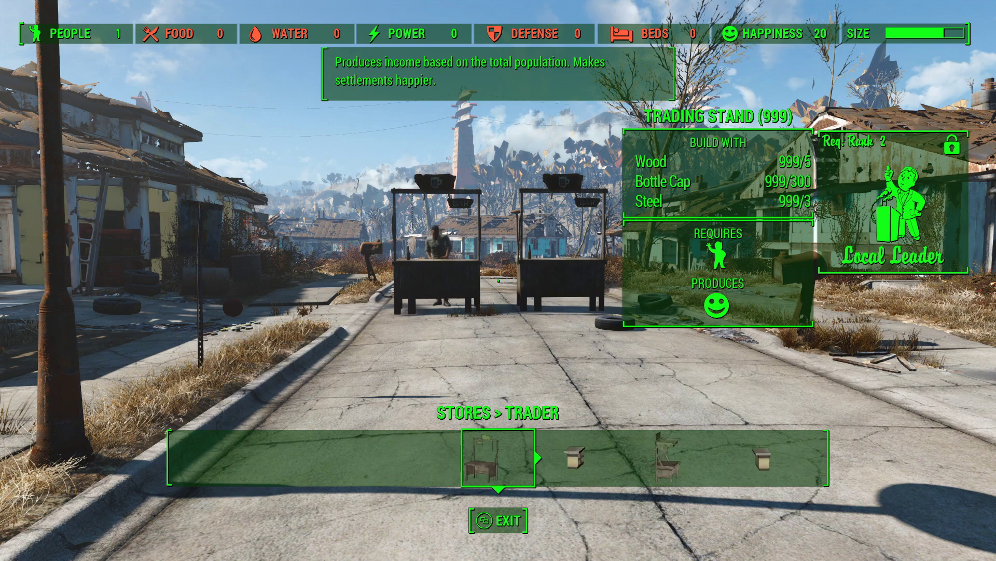
pyautogui.press('w')
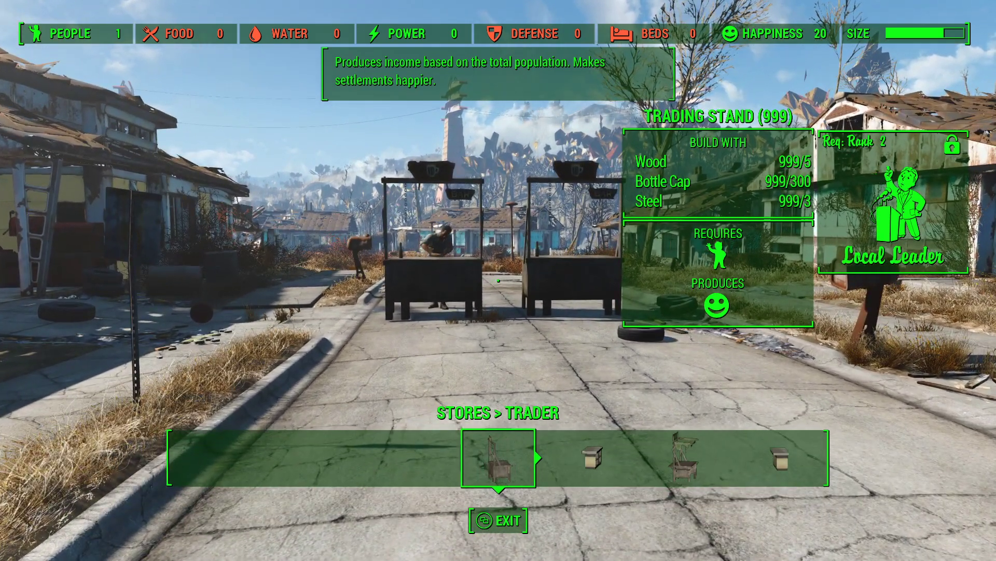
pyautogui.press('w')
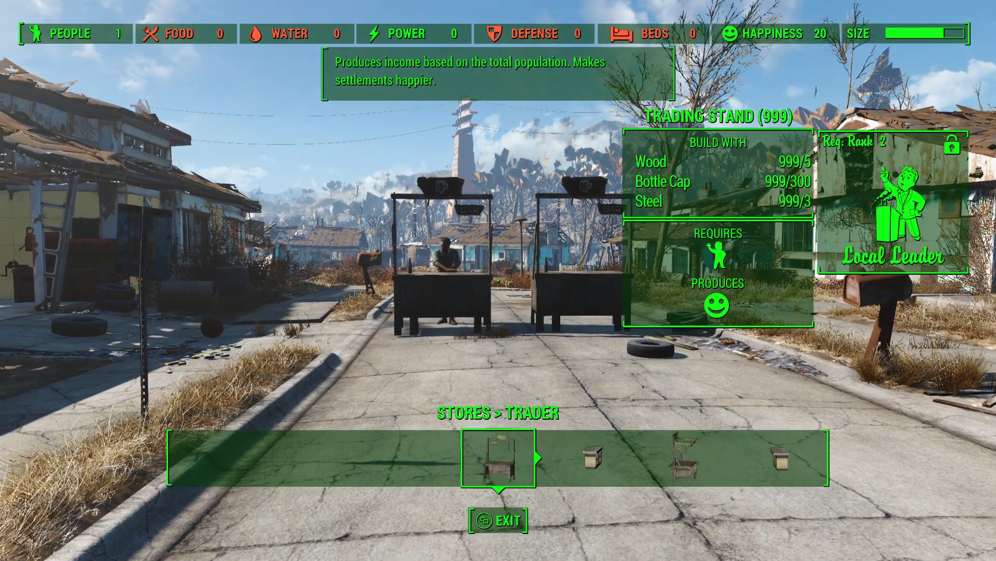
pyautogui.press('Tab')
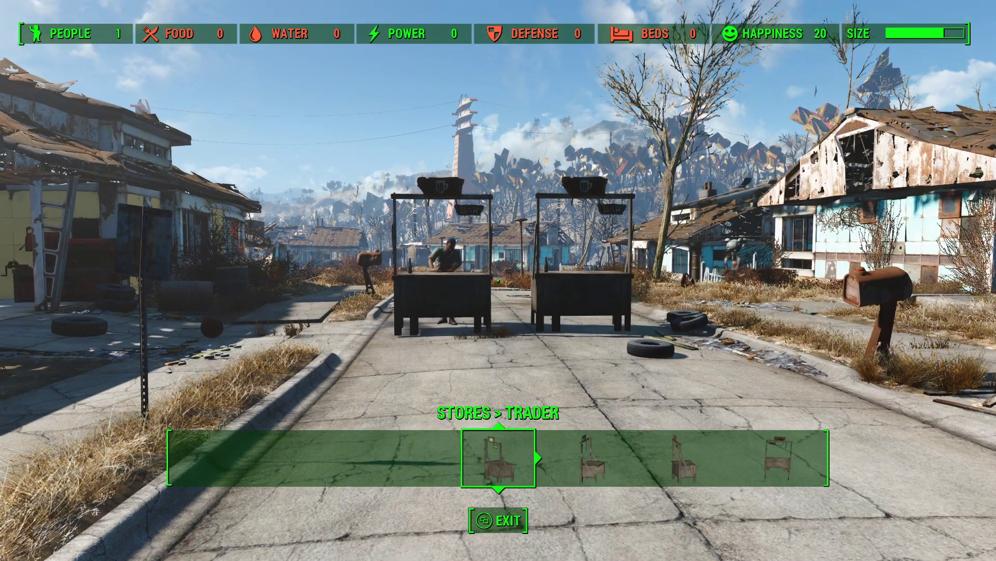
# Approach the unstaffed Real Inventory Display Demo stall to check its requirements and step back
pyautogui.press('s')
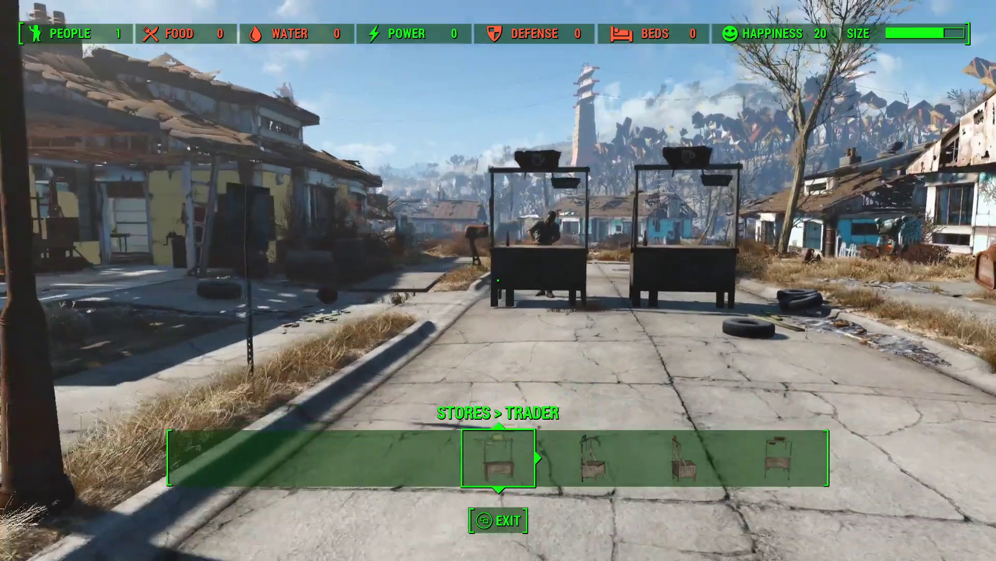
pyautogui.press('s')
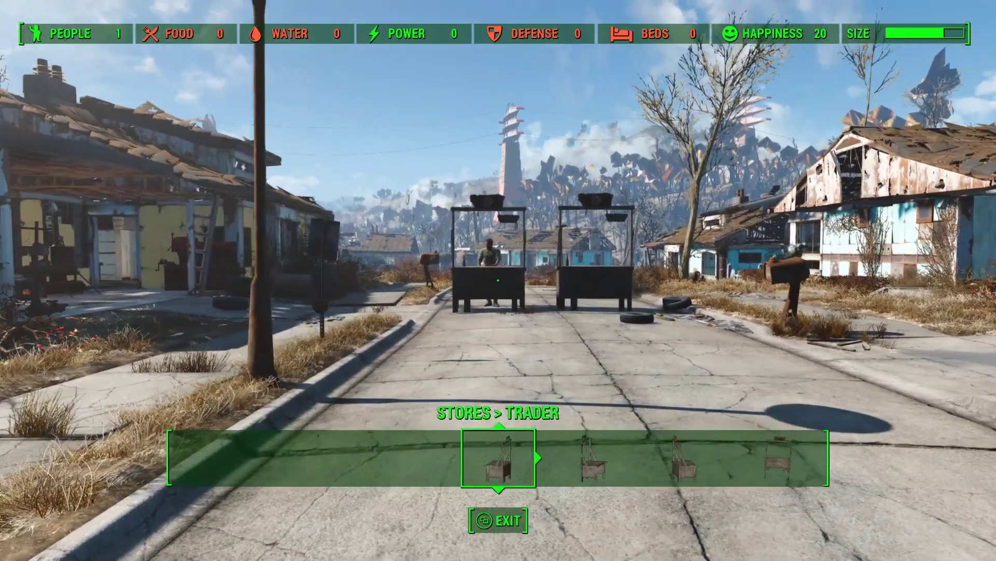
pyautogui.press('w')
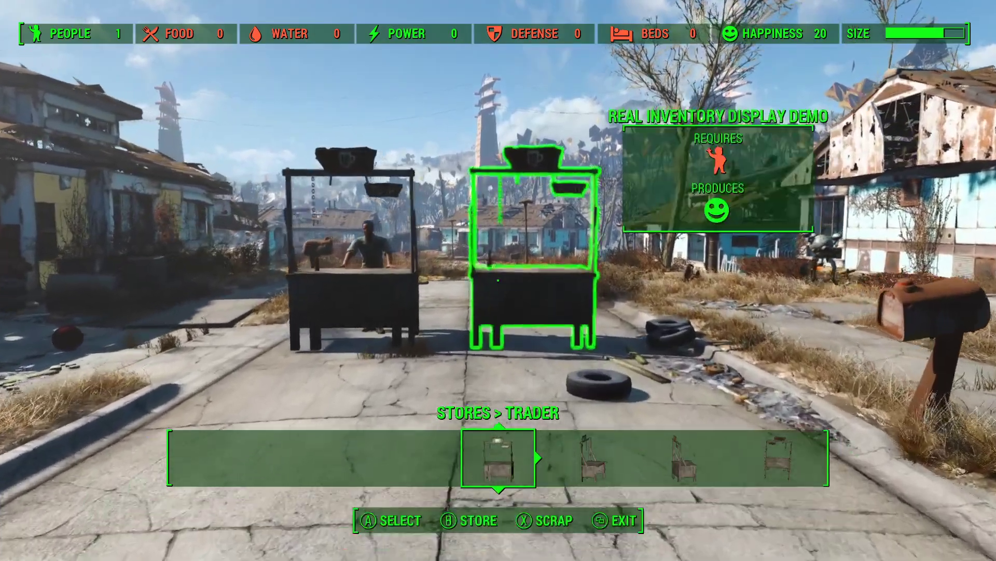
pyautogui.press('e')
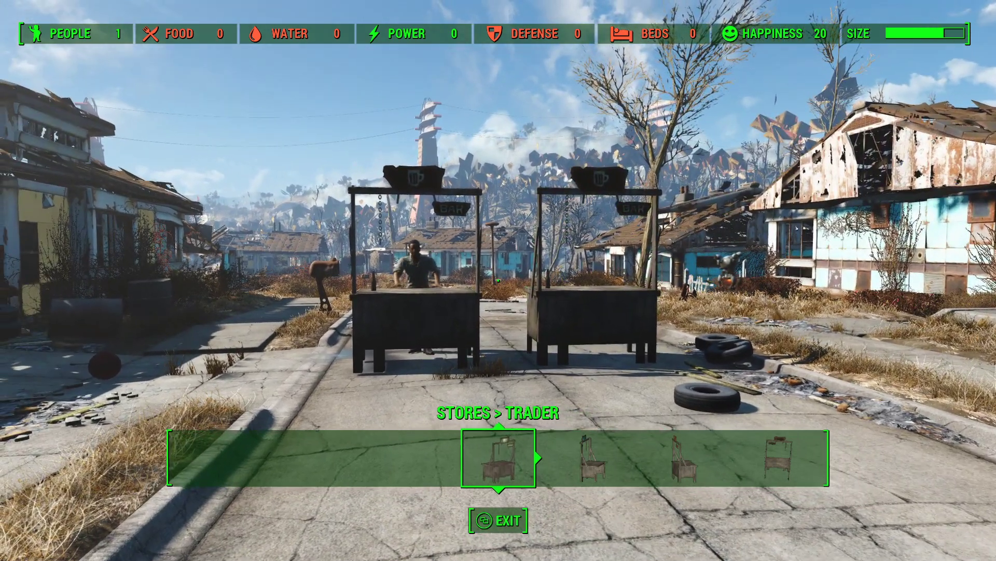
# Walk up to the staffed bar stall and inspect the settler's work assignment
pyautogui.press('s')
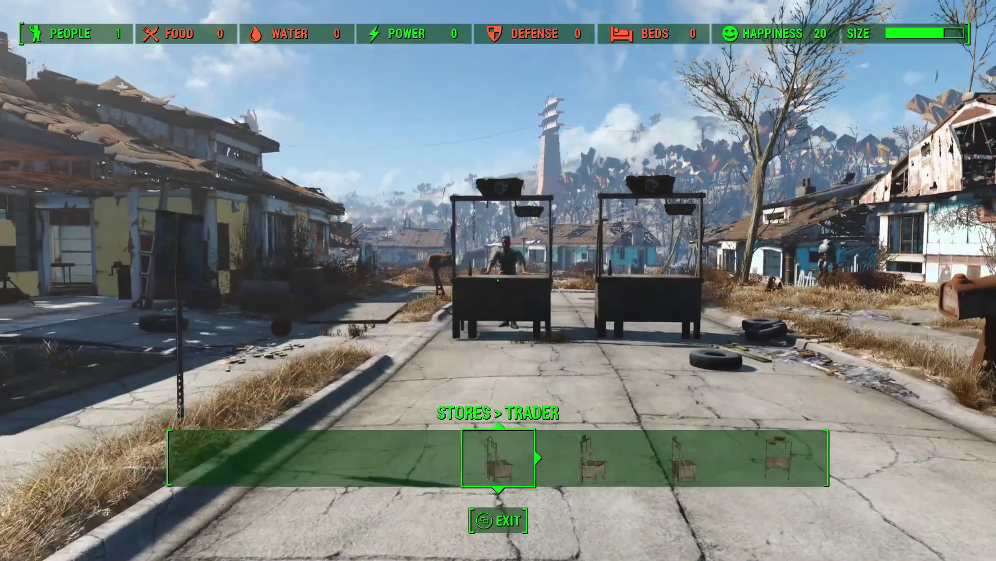
pyautogui.press('w')
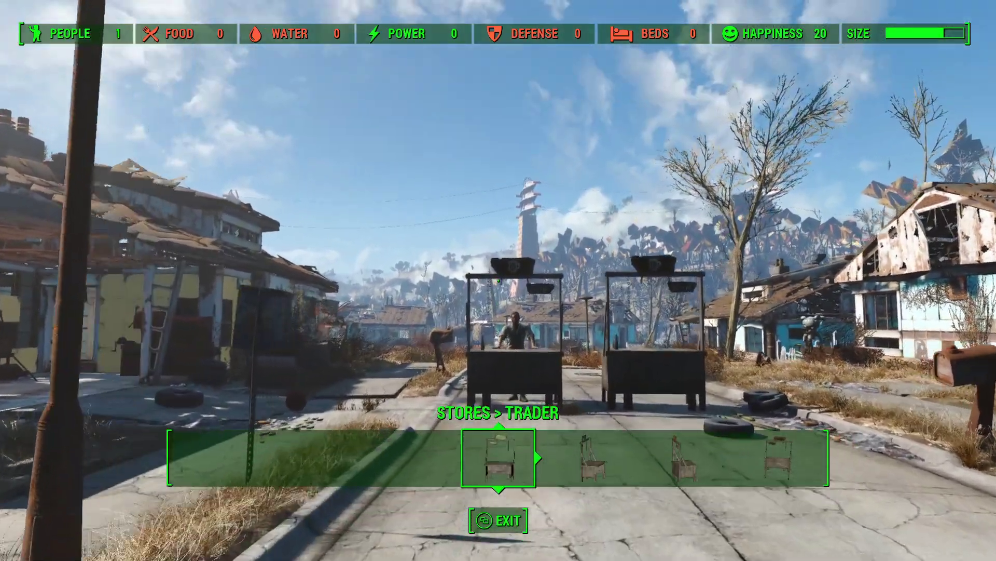
pyautogui.press('d')
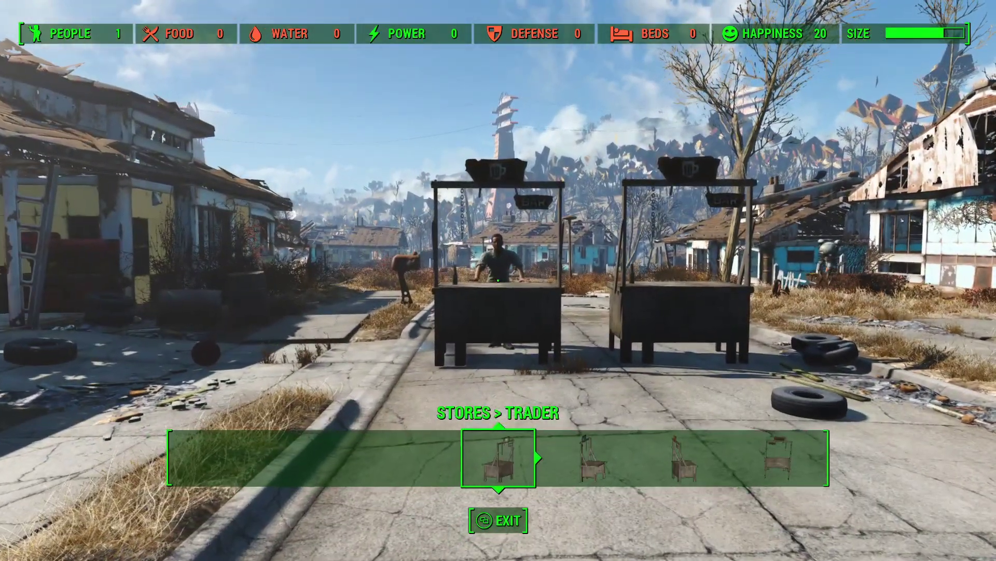
pyautogui.press('s')
pyautogui.press('w')
pyautogui.press('s')
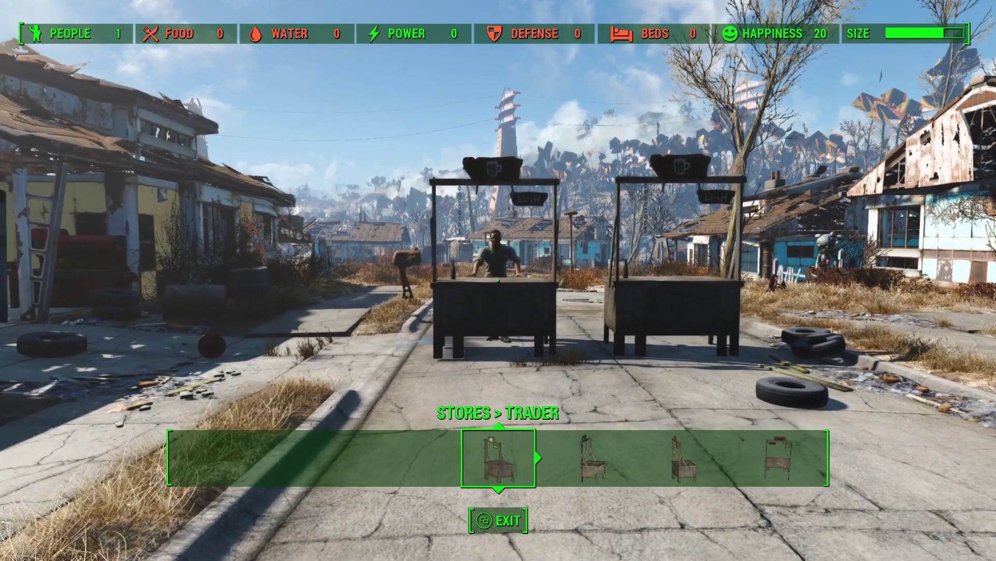
pyautogui.press('w')
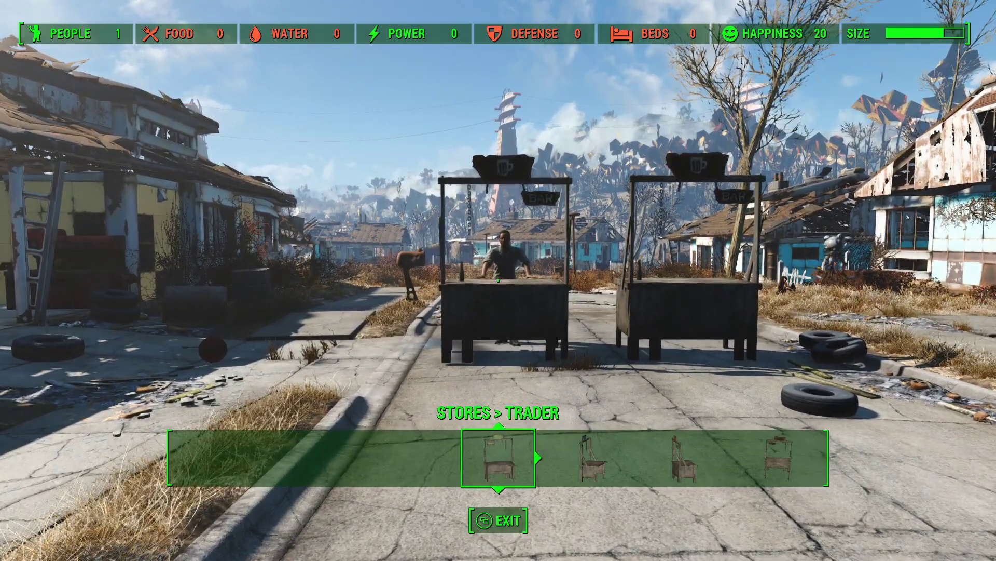
pyautogui.press('w')
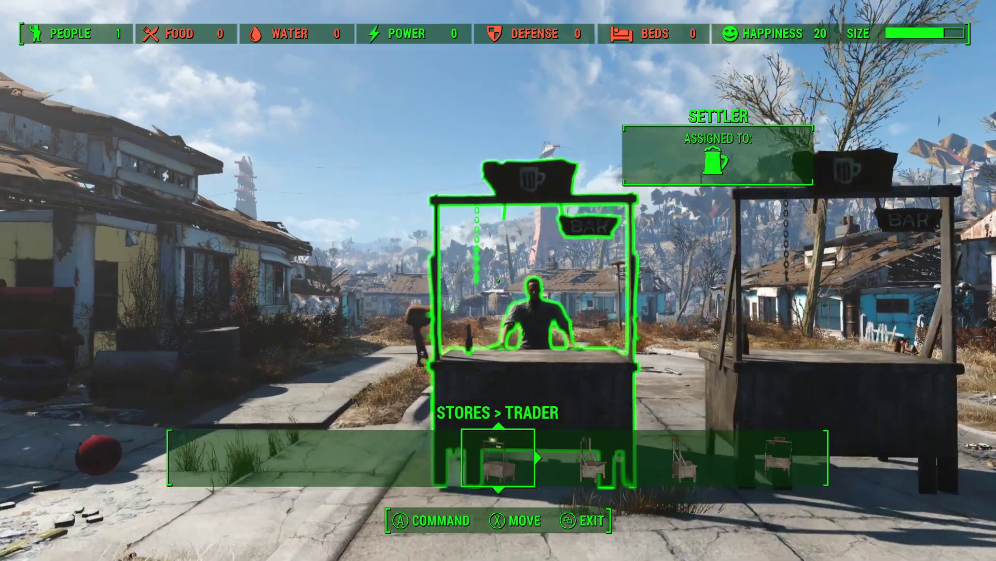
# View the Surgery Center among the Clinic stores and switch back to the Trader stores
pyautogui.press('Right')
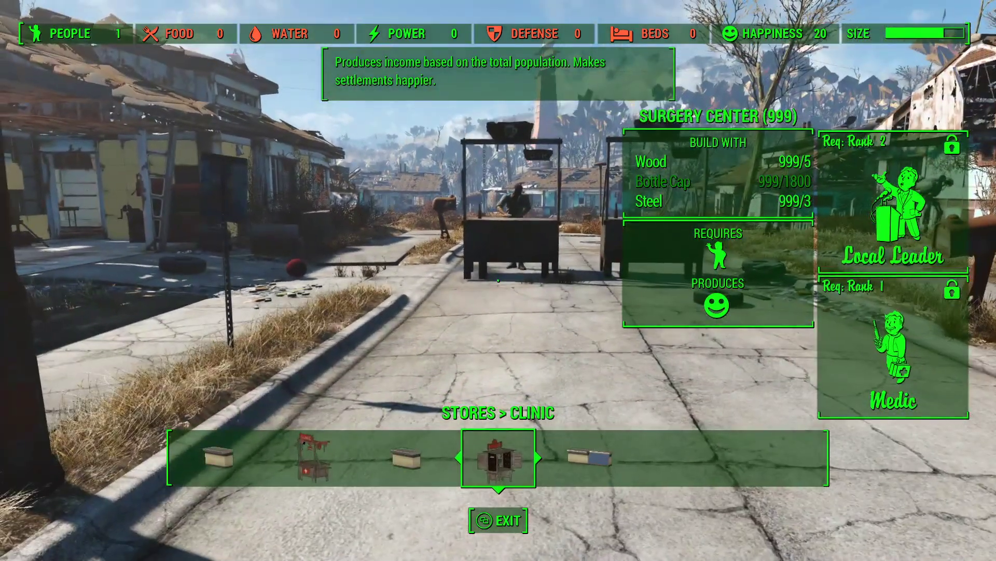
pyautogui.press('Down')
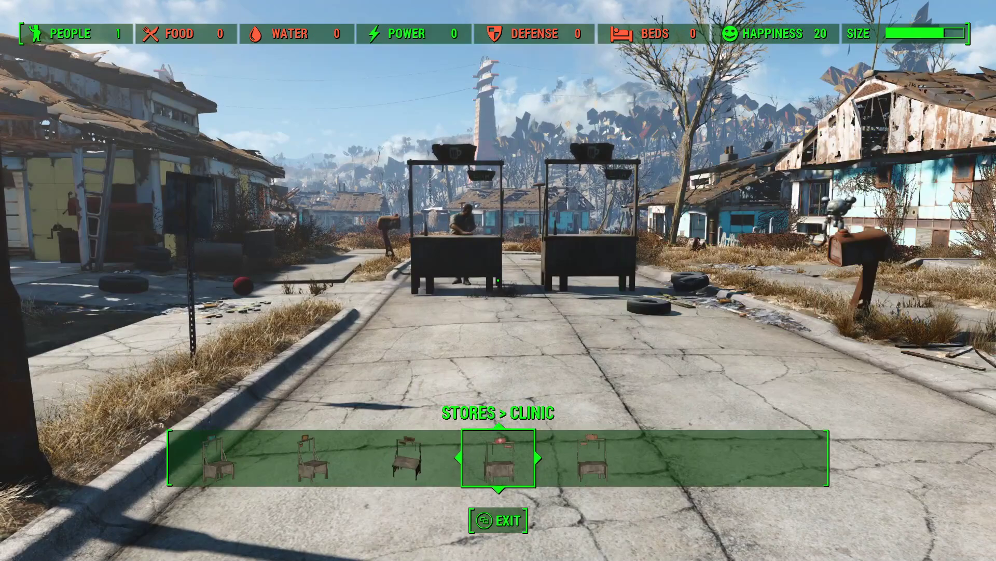
pyautogui.press('Up')
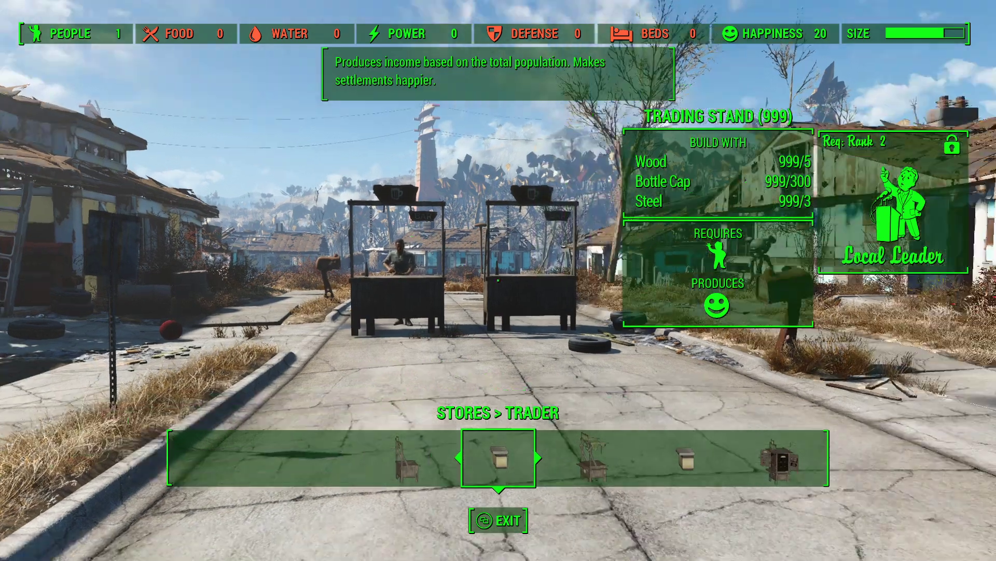
# Browse the Trader stores from the Trading Stand through the Trading Shop to the Trading Emporium
pyautogui.press('Down')
pyautogui.press('Up')
pyautogui.press('Down')
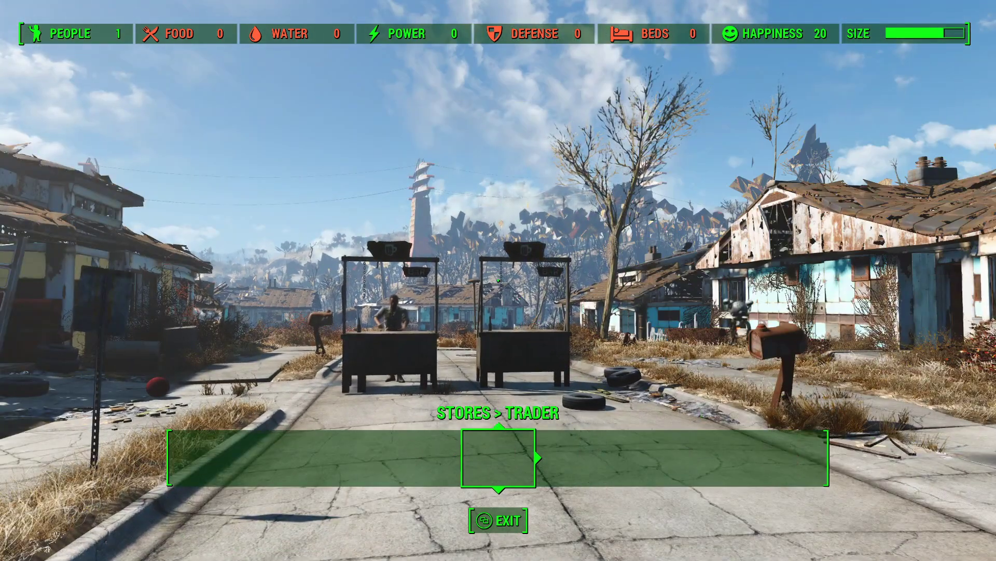
pyautogui.press('Up')
pyautogui.press('Right')
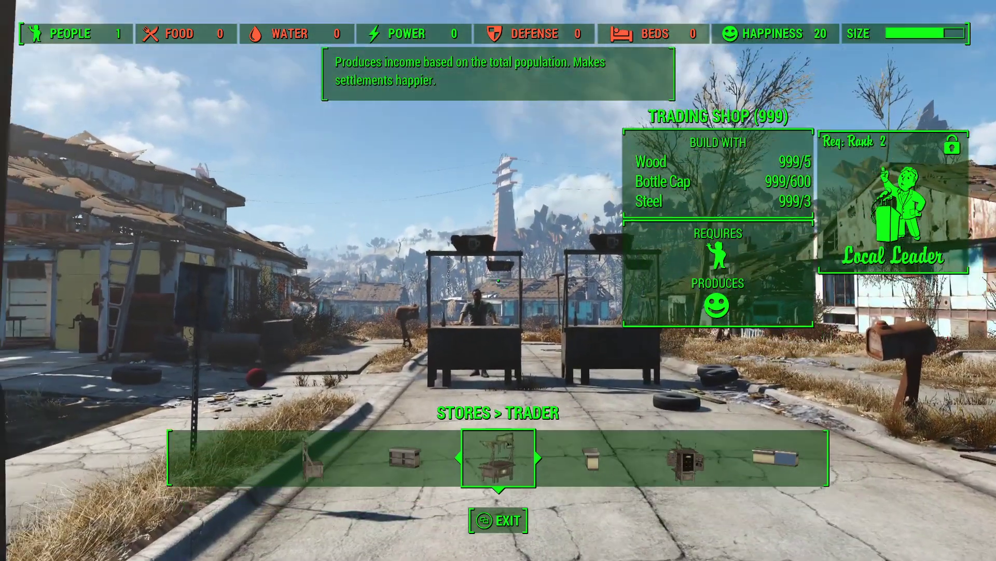
pyautogui.press('Right')
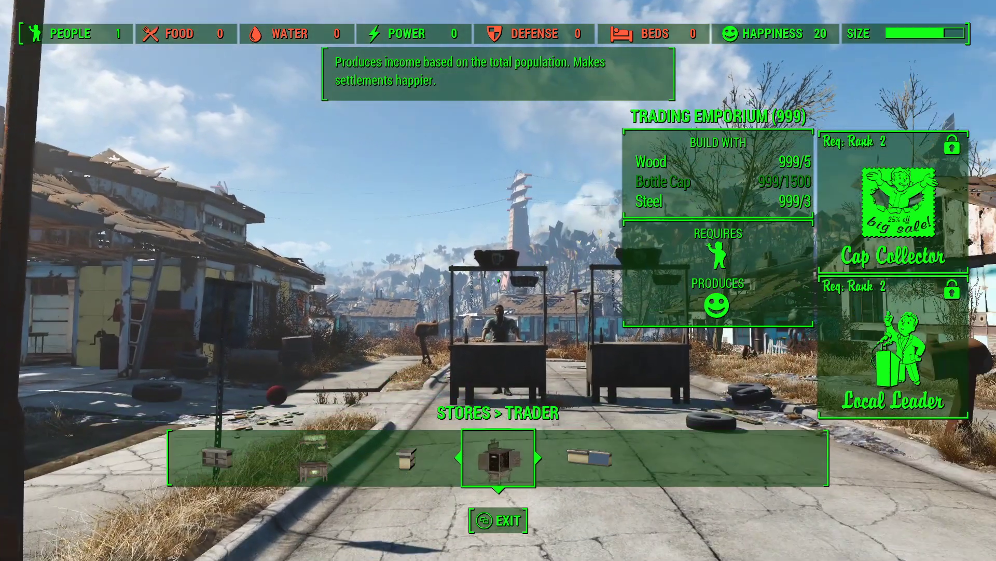
pyautogui.press('w')
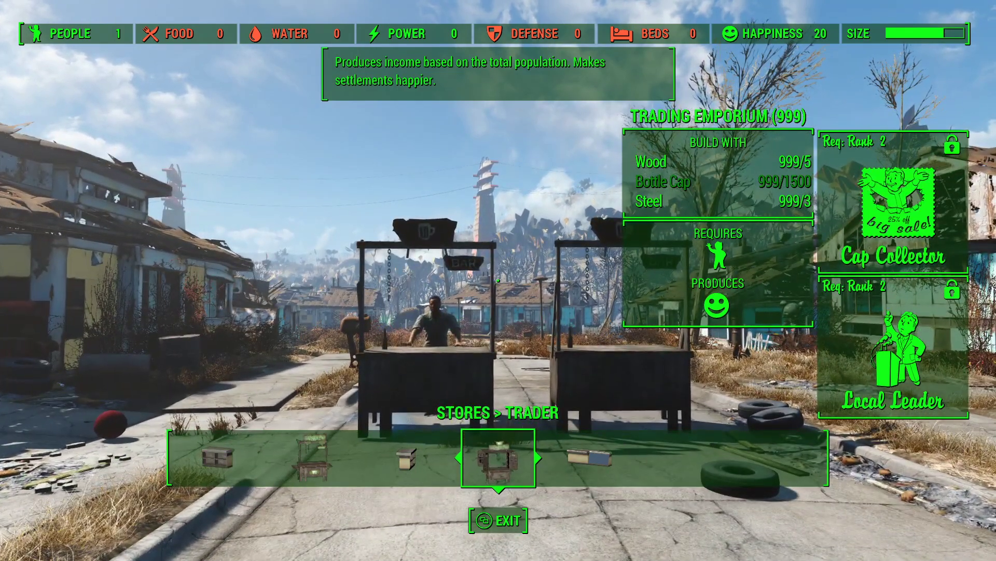
# Leave workshop mode and walk up to the settler at the staffed bar stall
pyautogui.press('w')
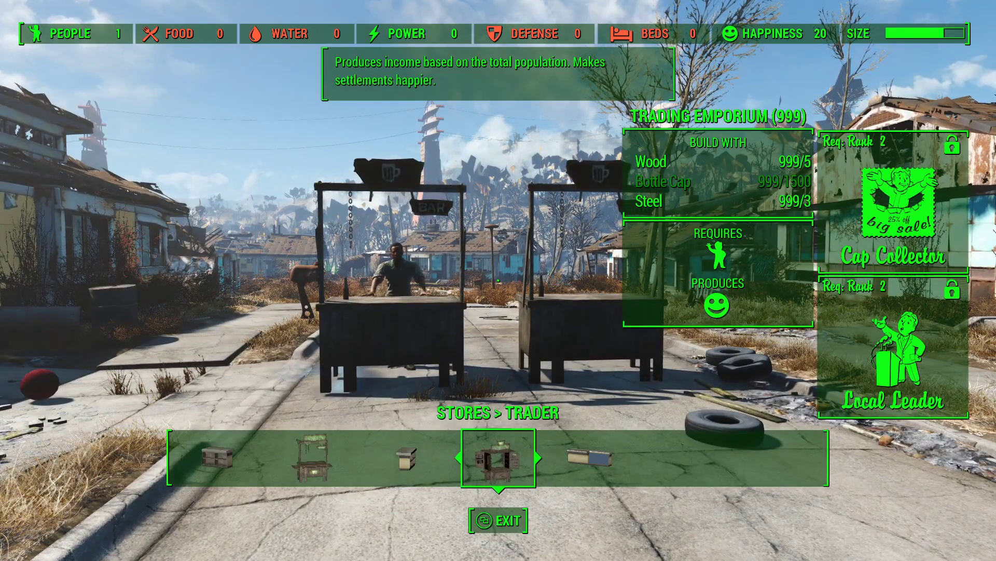
pyautogui.press('a')
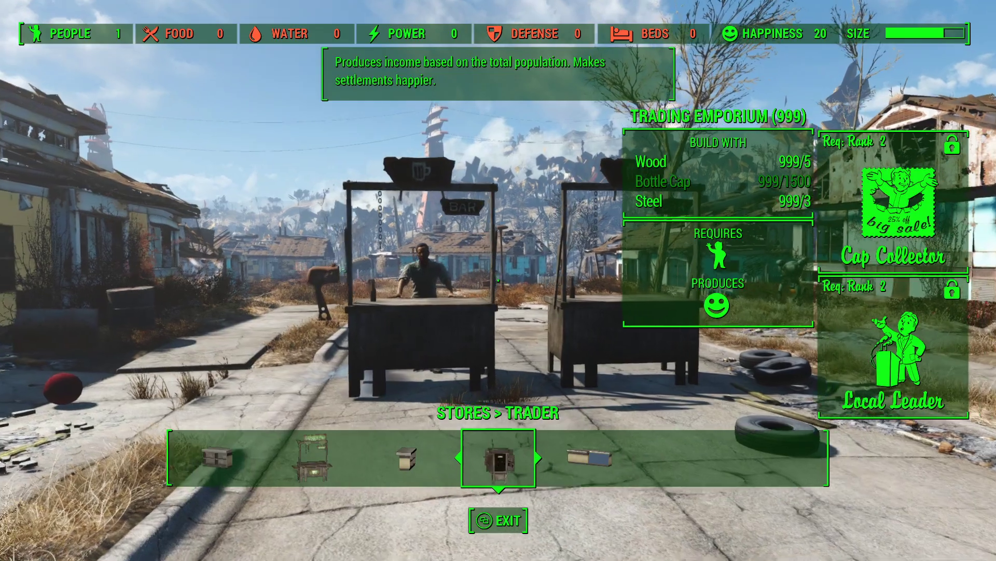
pyautogui.press('w')
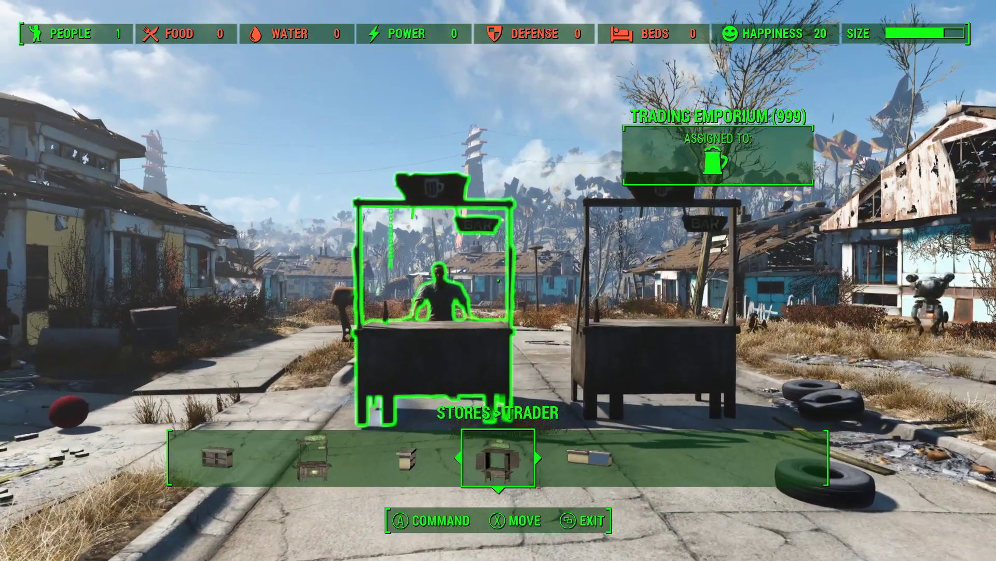
pyautogui.press('a')
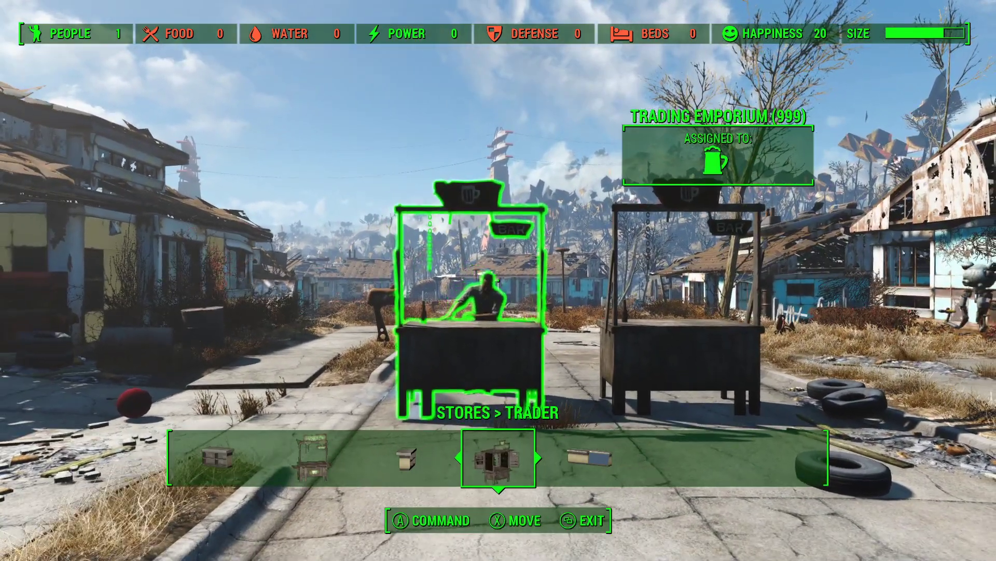
pyautogui.press('Tab')
pyautogui.press('w')
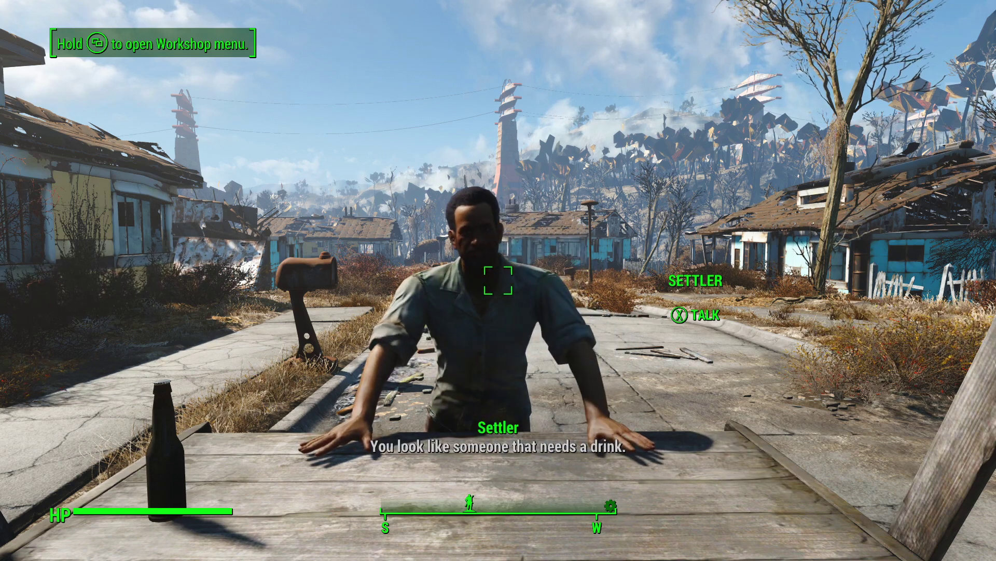
# Barter with the settler at the bar stall, buy the Beer, confirm the trade and end the bartering
pyautogui.press('e')
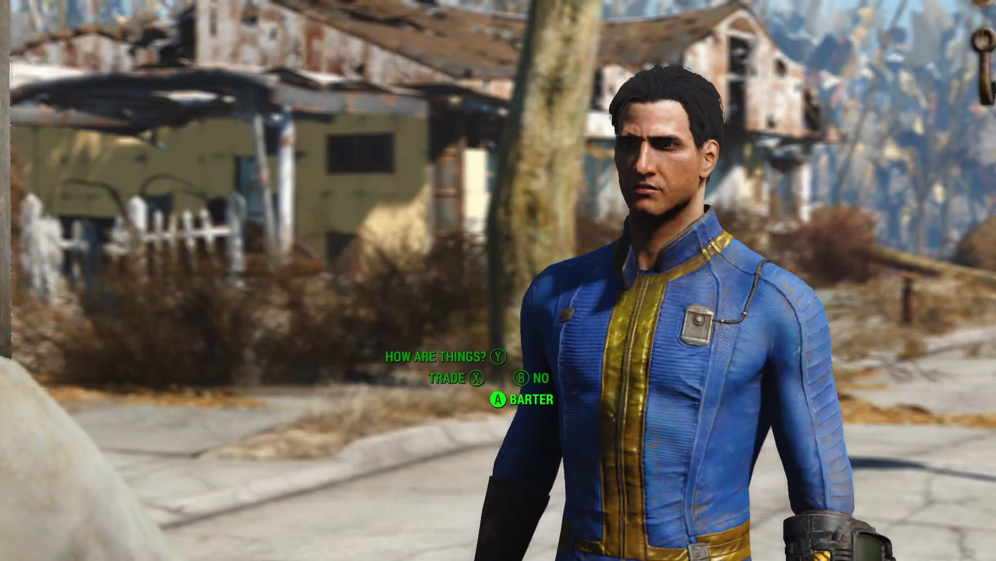
pyautogui.press('s')
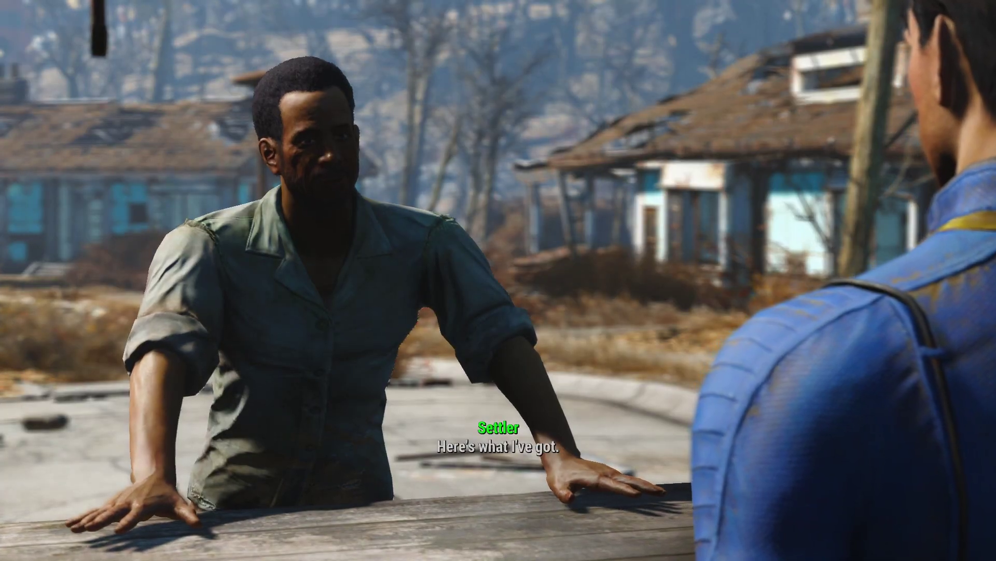
pyautogui.press('s')
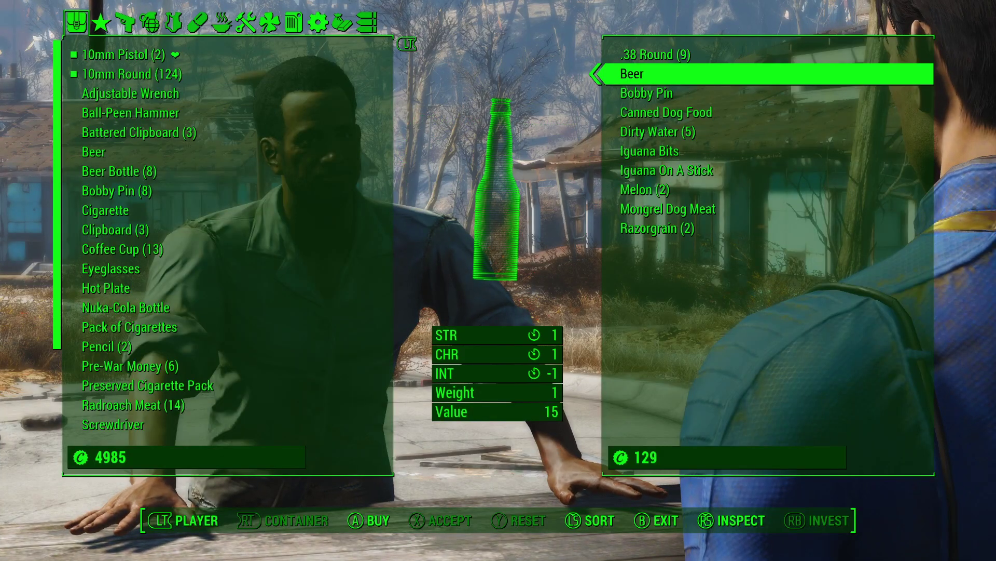
pyautogui.press('e')
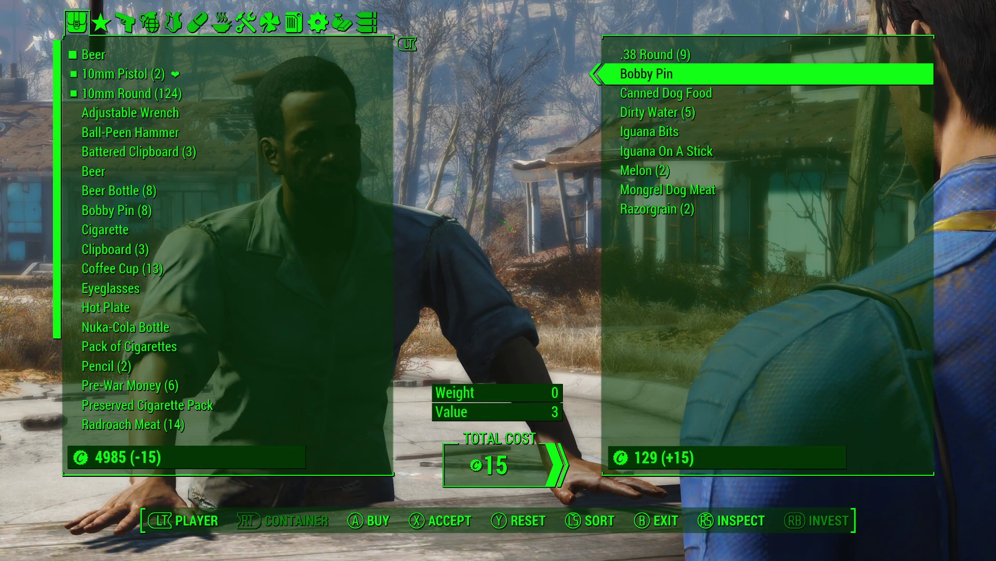
pyautogui.press('t')
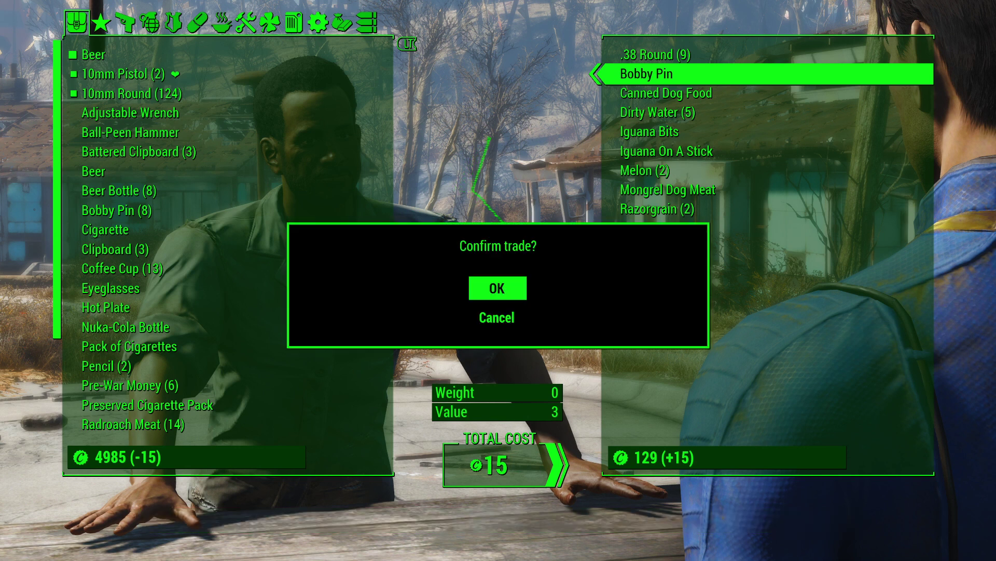
pyautogui.press('e')
pyautogui.press('Tab')
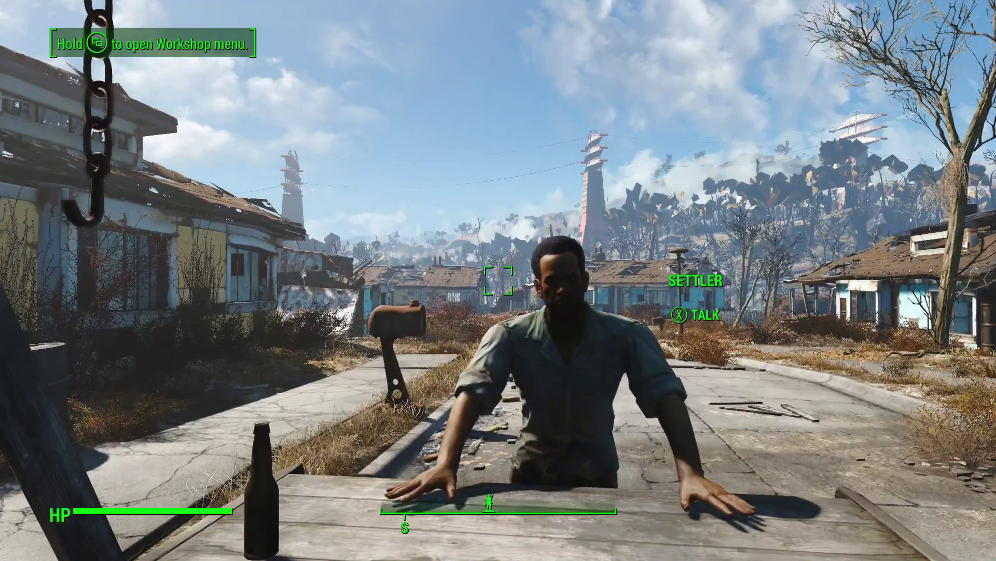
# Check the staffed bar stall's counter display after the purchase and compare it with the neighbouring unstaffed stall's counter
pyautogui.press('w')
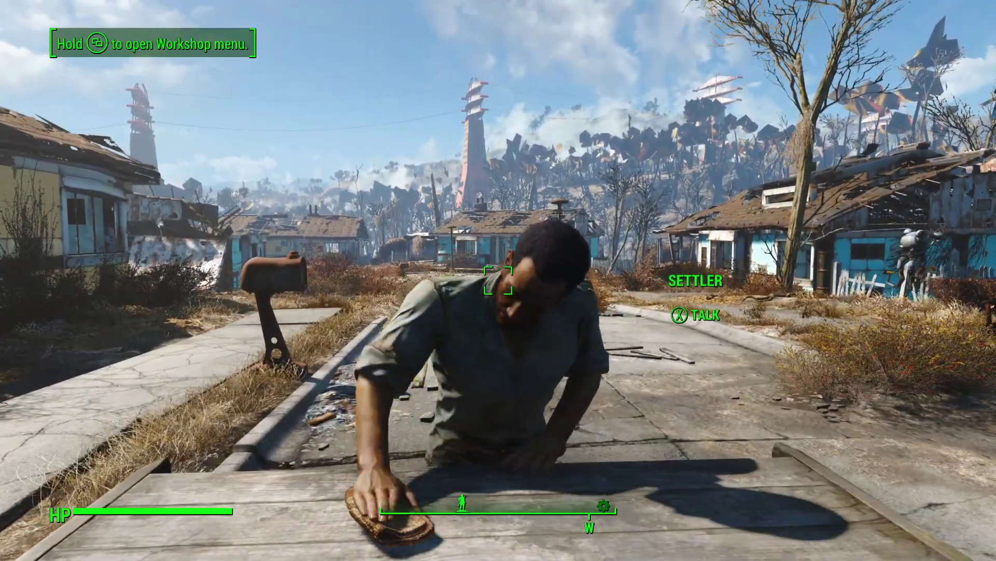
pyautogui.press('s')
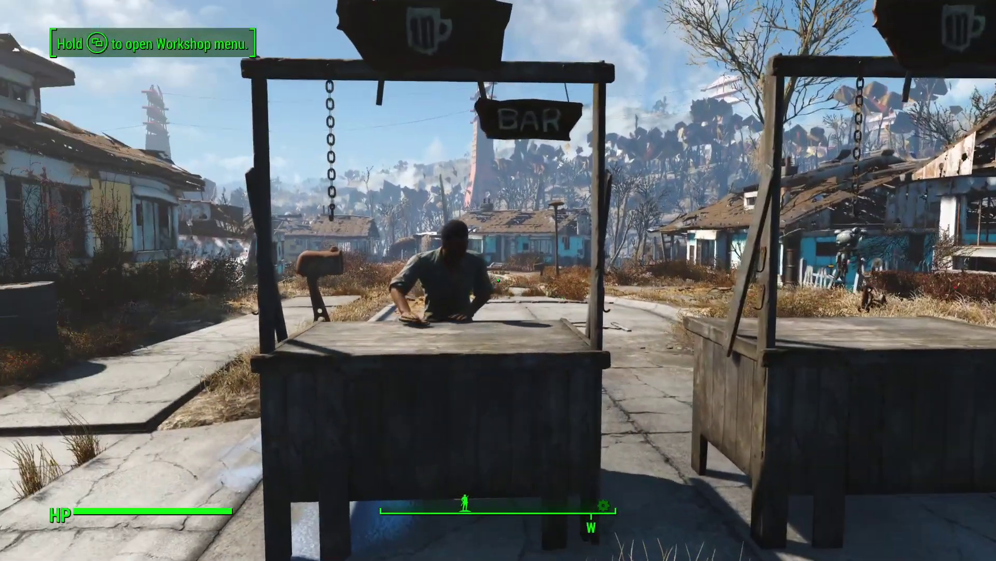
pyautogui.press('w')
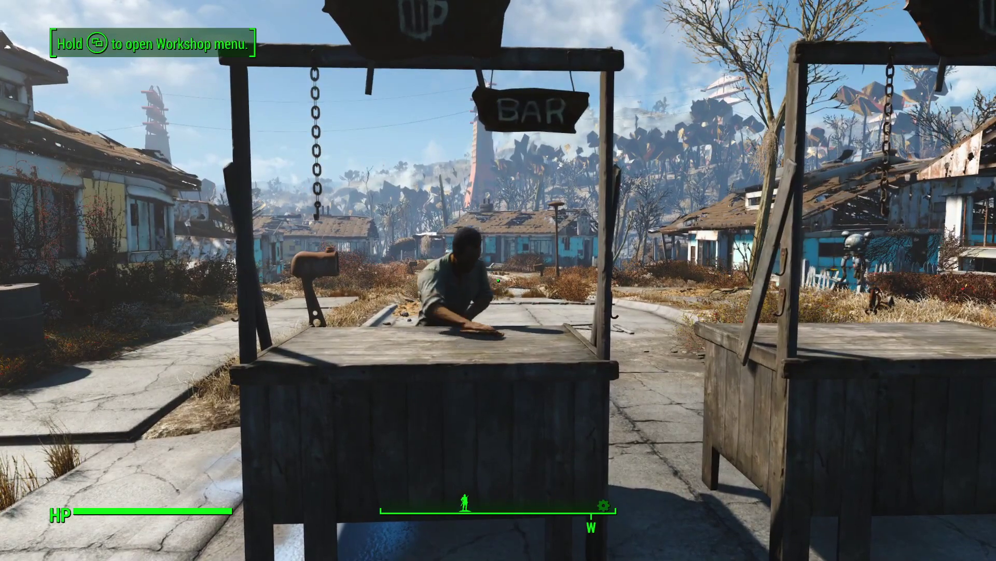
pyautogui.press('w')
pyautogui.press('w')
pyautogui.press('a')
pyautogui.press('d')
pyautogui.press('d')
pyautogui.press('w')
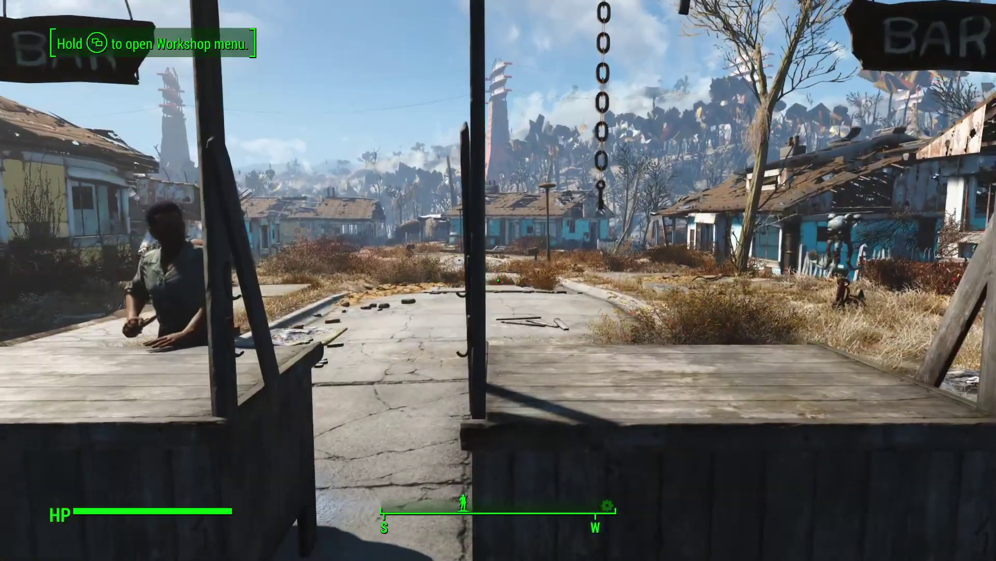
pyautogui.press('a')
pyautogui.press('s')
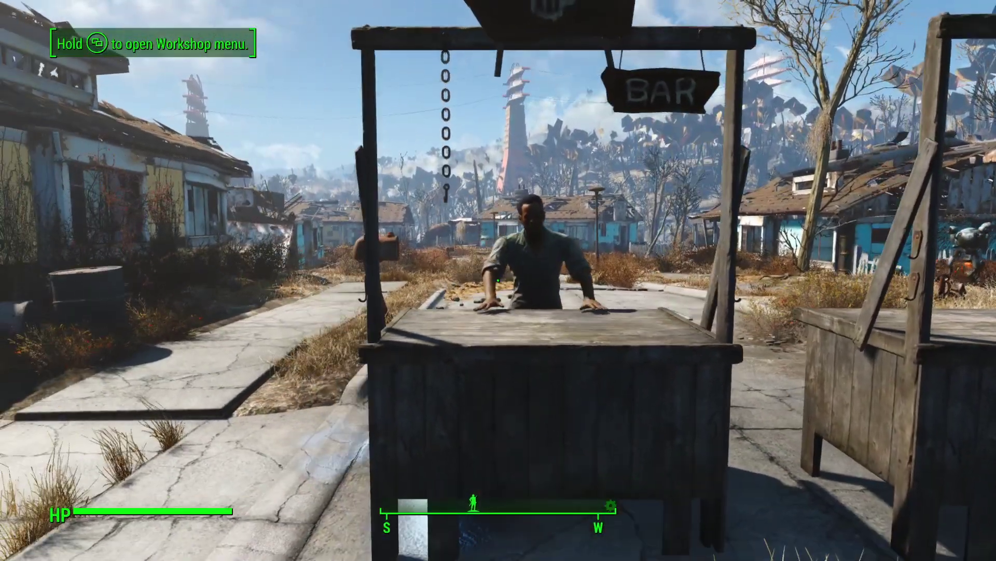
pyautogui.press('w')
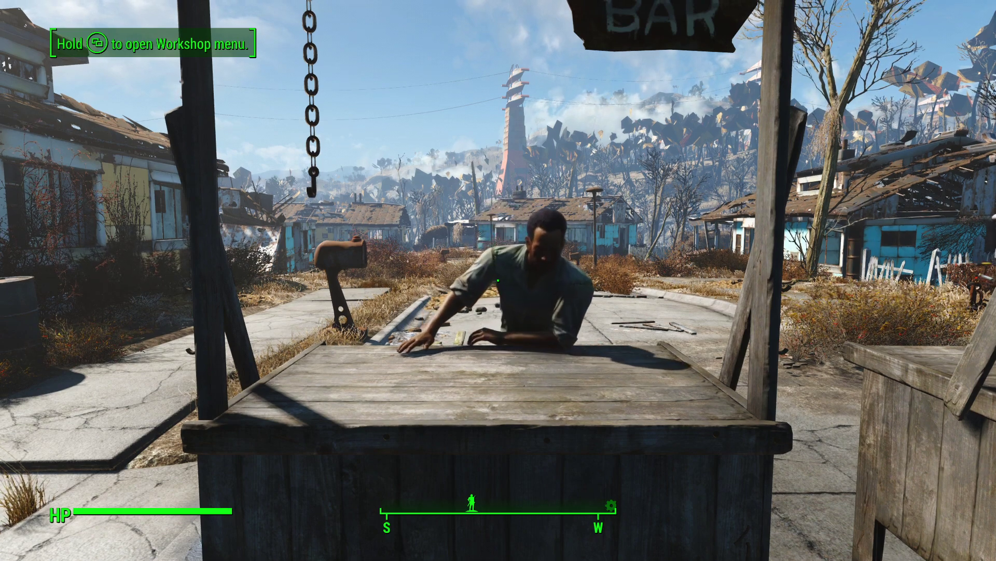
pyautogui.press('s')
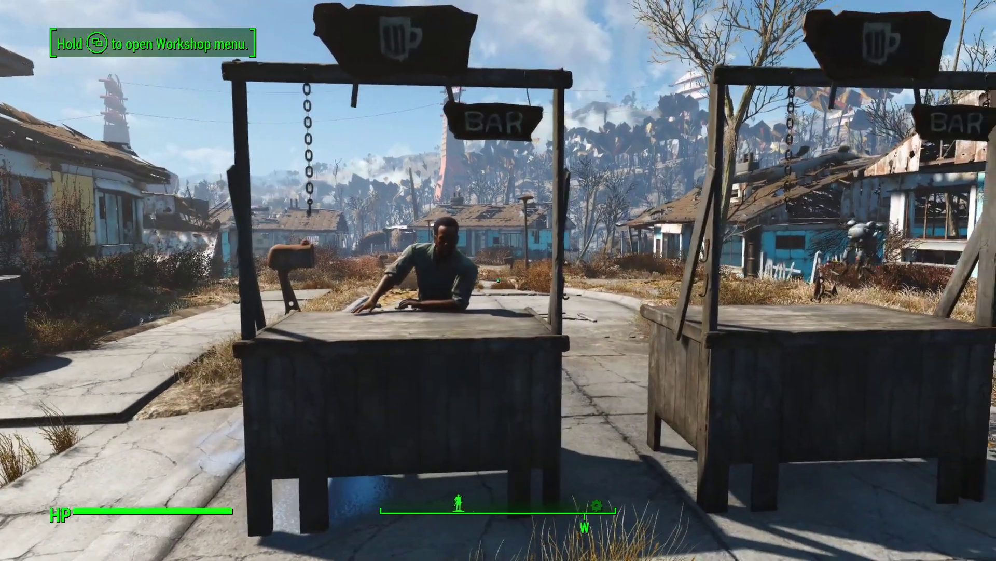
pyautogui.press('s')
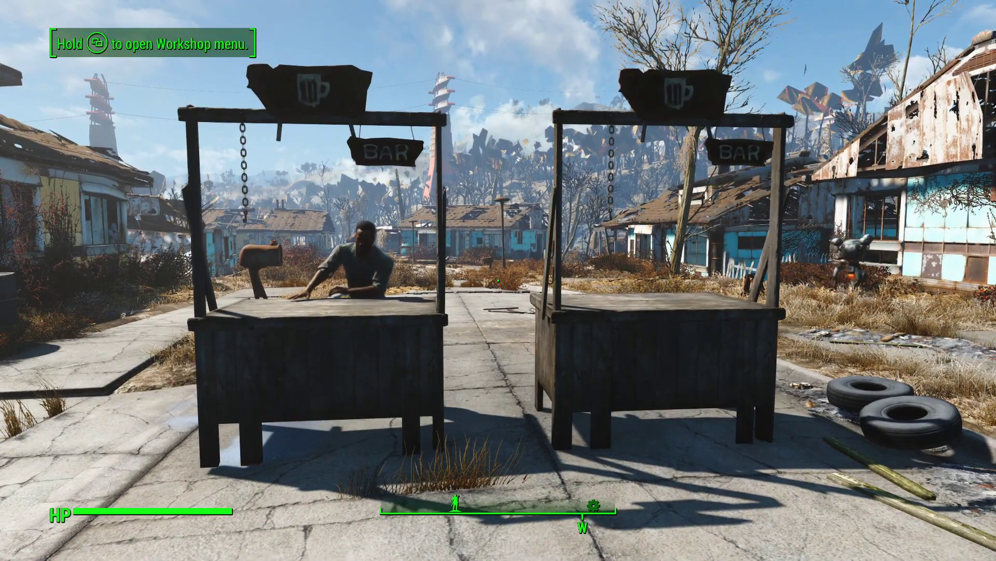
pyautogui.press('a')
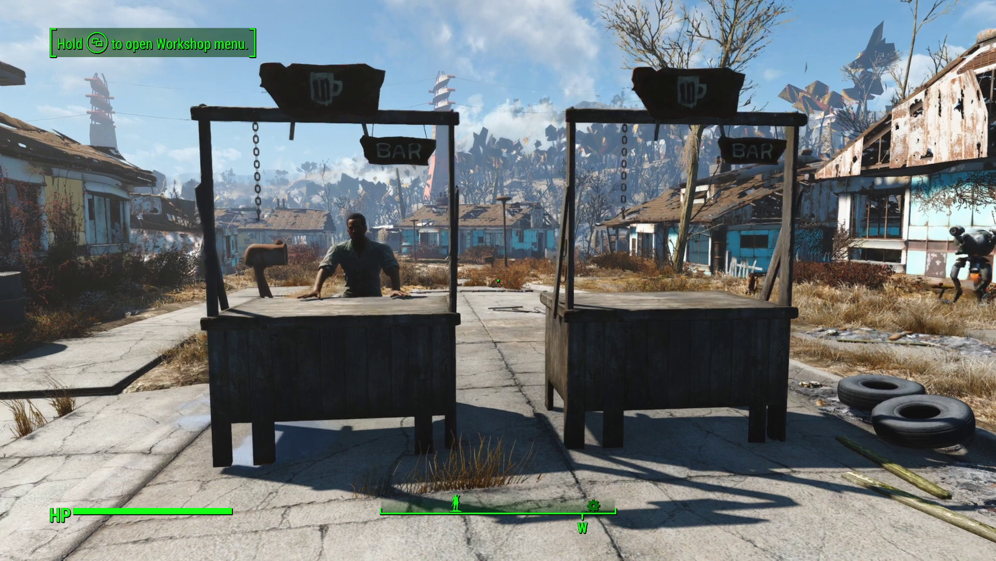
pyautogui.press('a')
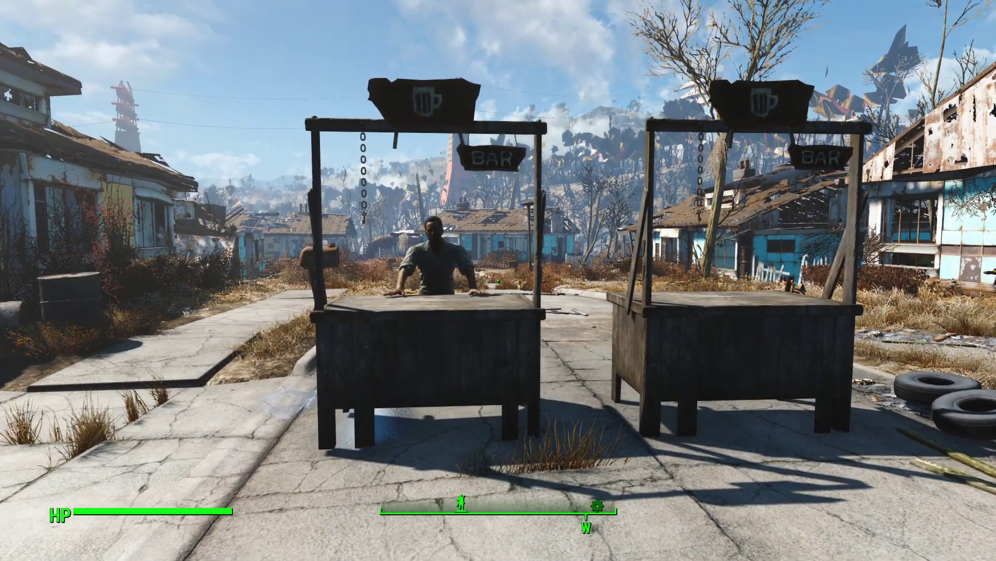
pyautogui.press('s')
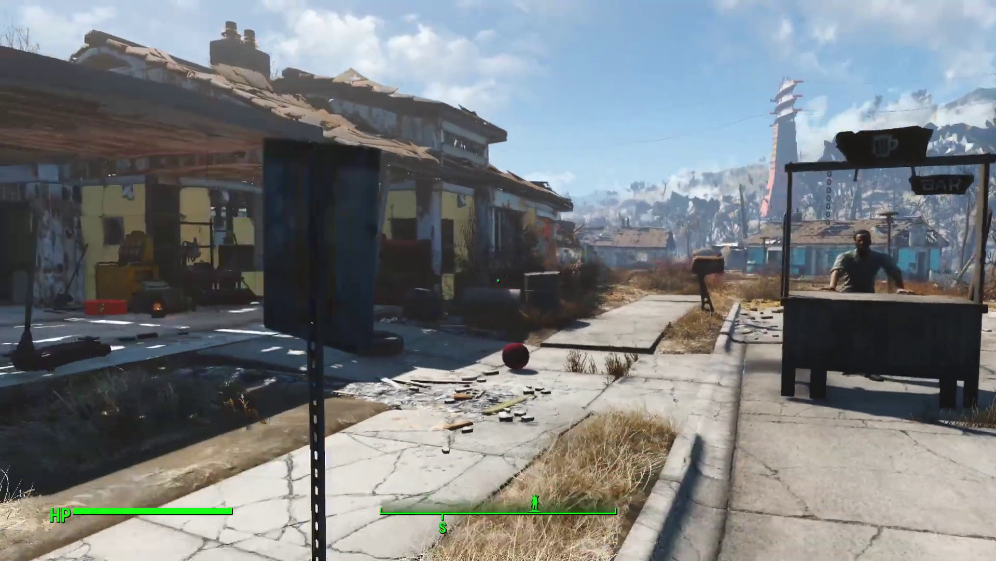
pyautogui.press('w')
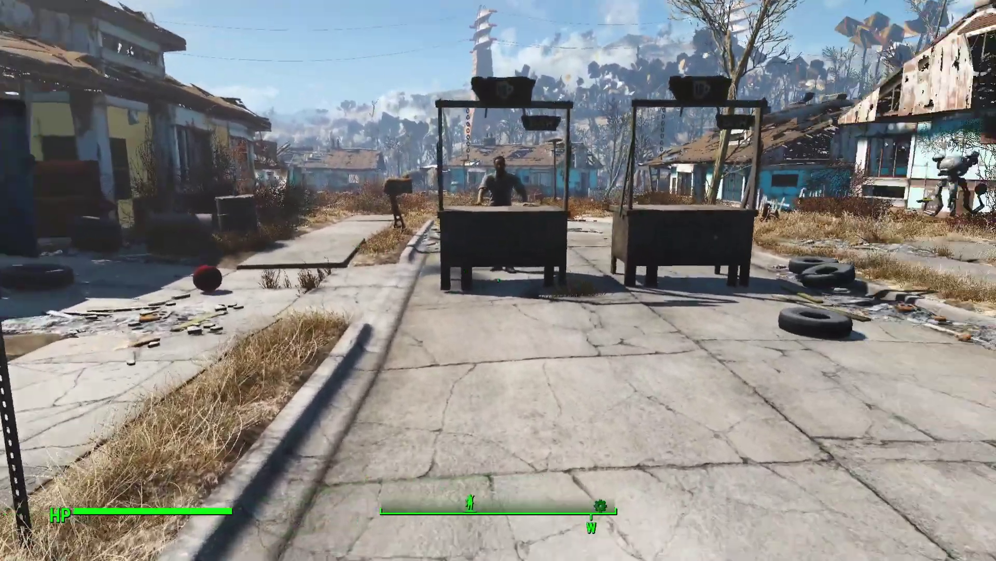
pyautogui.press('w')
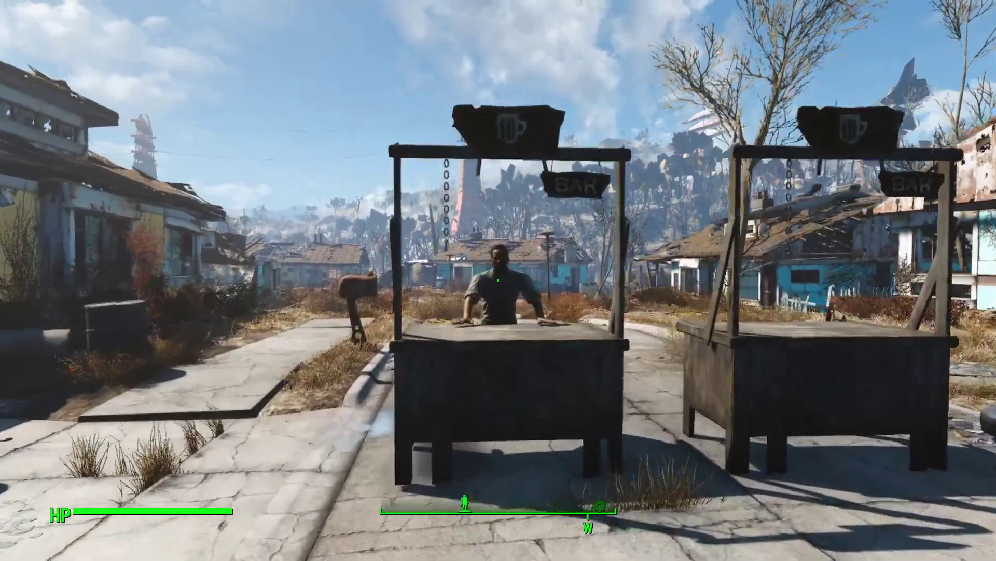
pyautogui.press('s')
pyautogui.press('d')
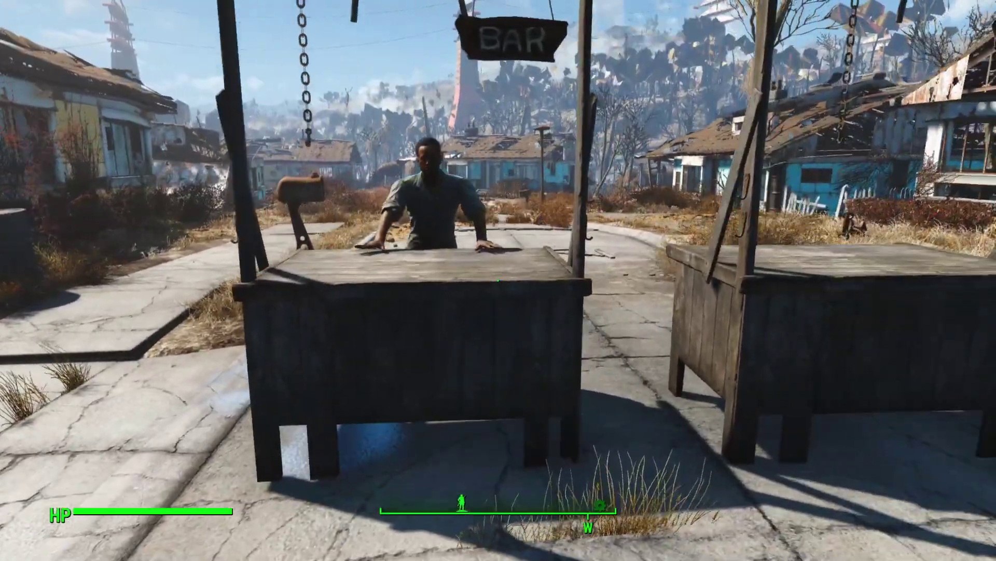
pyautogui.press('s')
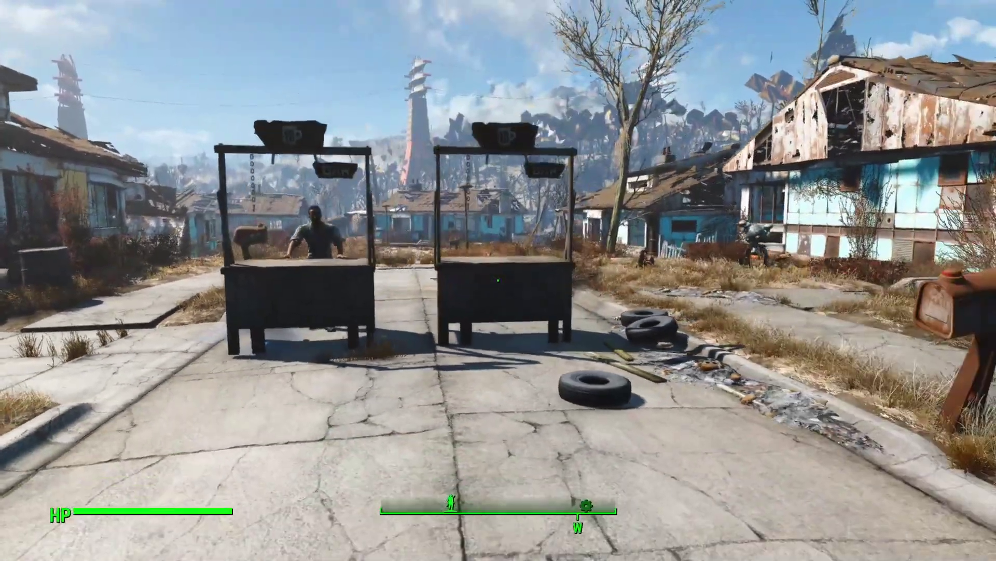
pyautogui.press('w')
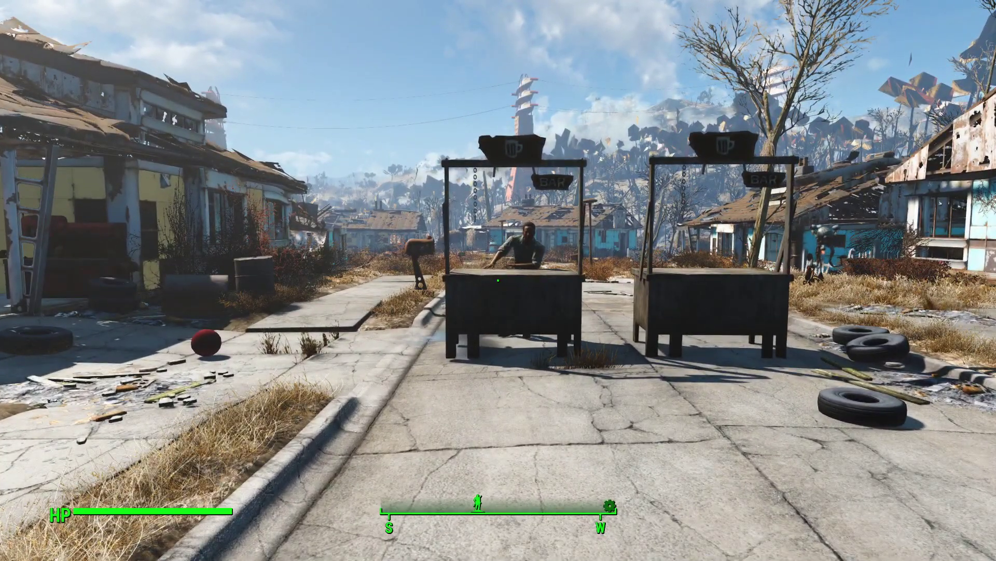
pyautogui.press('w')
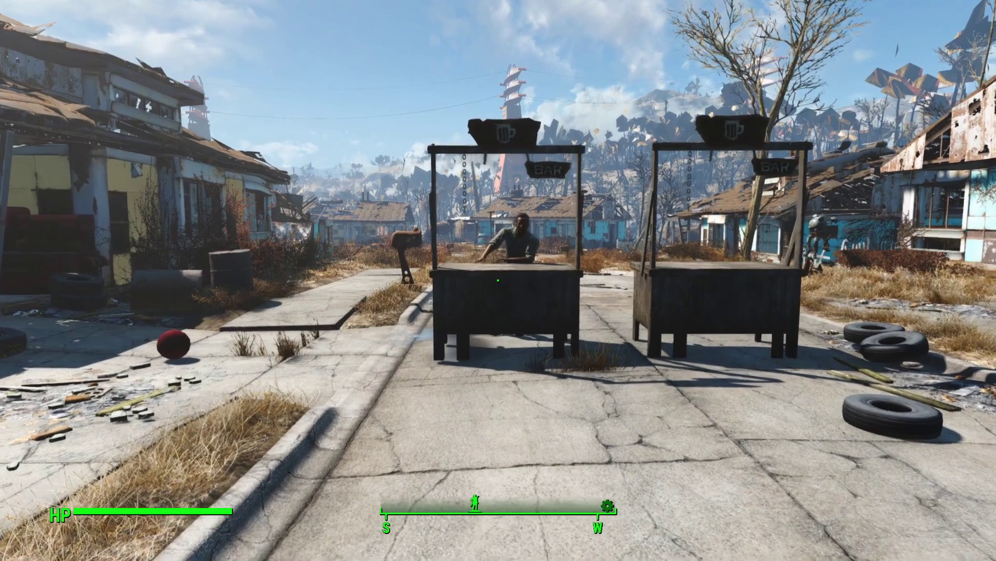
pyautogui.press('w')
pyautogui.press('w')
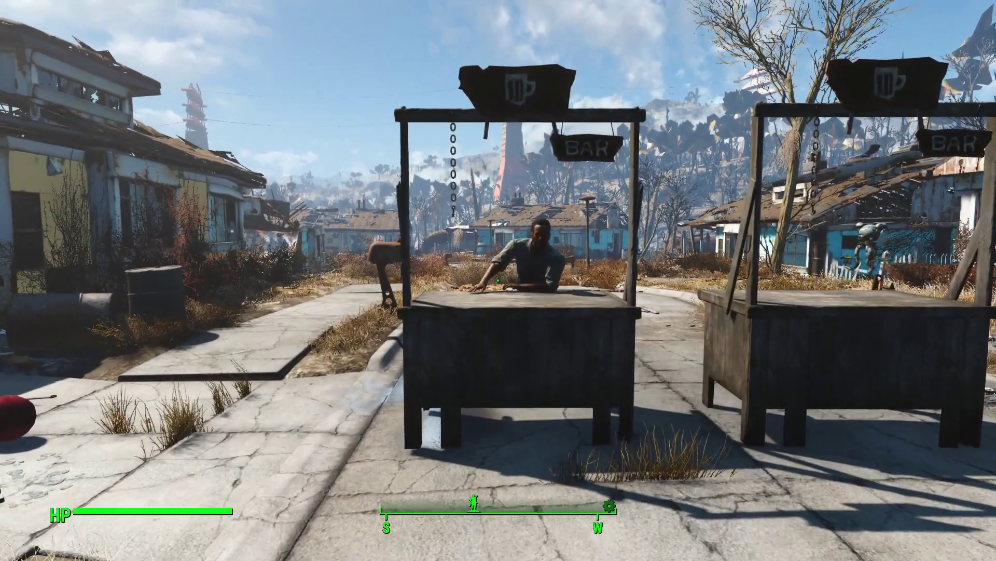
pyautogui.press('s')
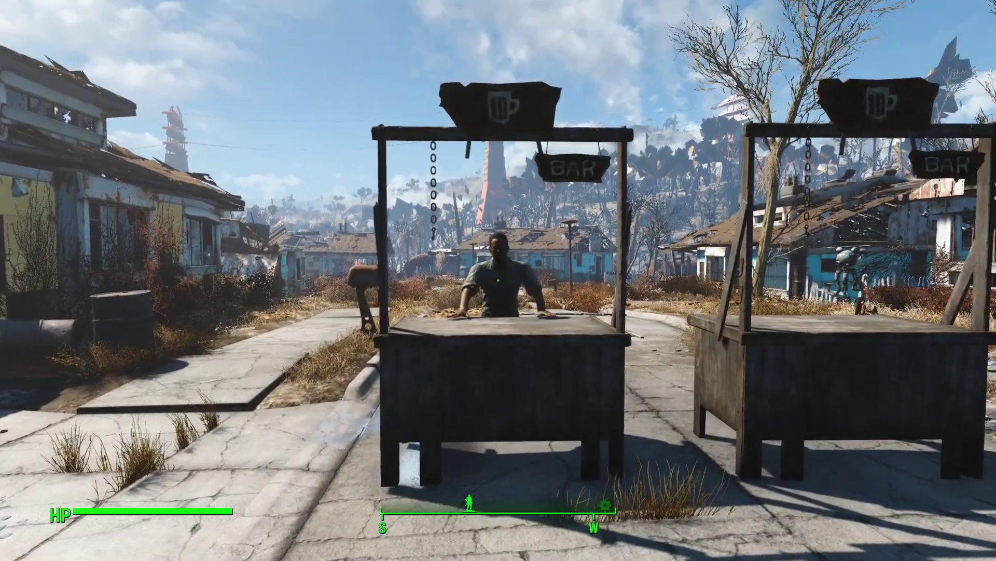
pyautogui.press('d')
pyautogui.press('w')
pyautogui.press('s')
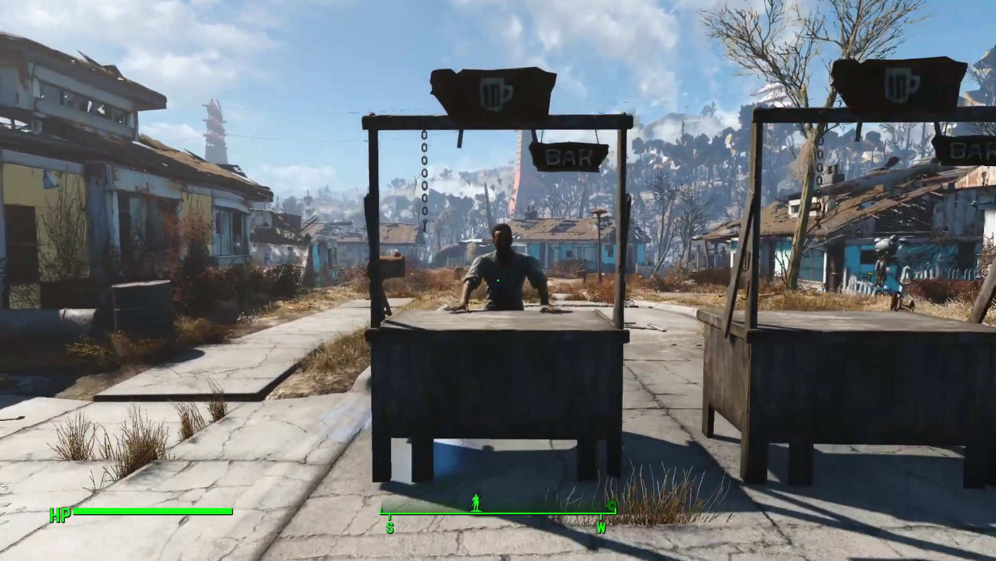
pyautogui.press('s')
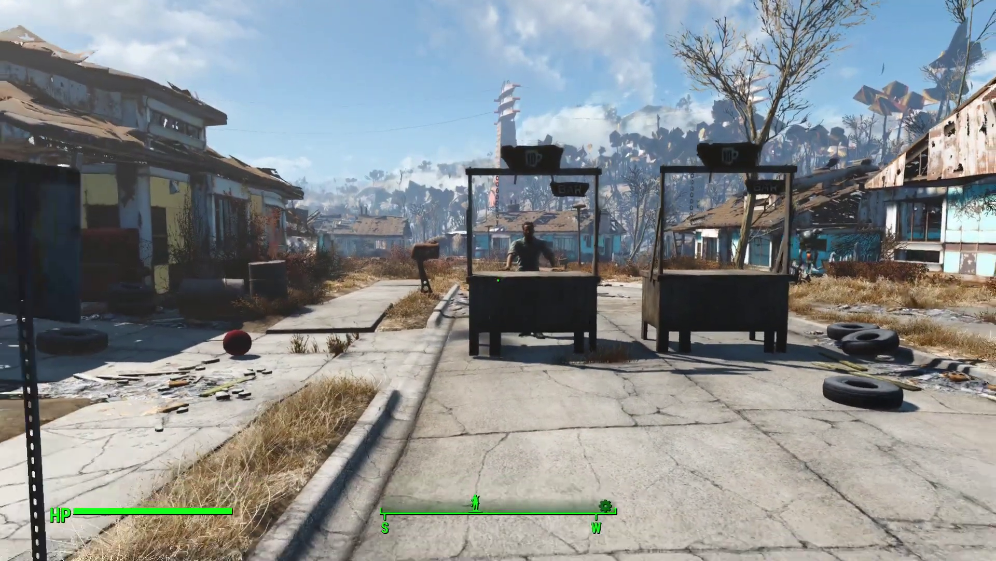
pyautogui.press('w')
pyautogui.press('w')
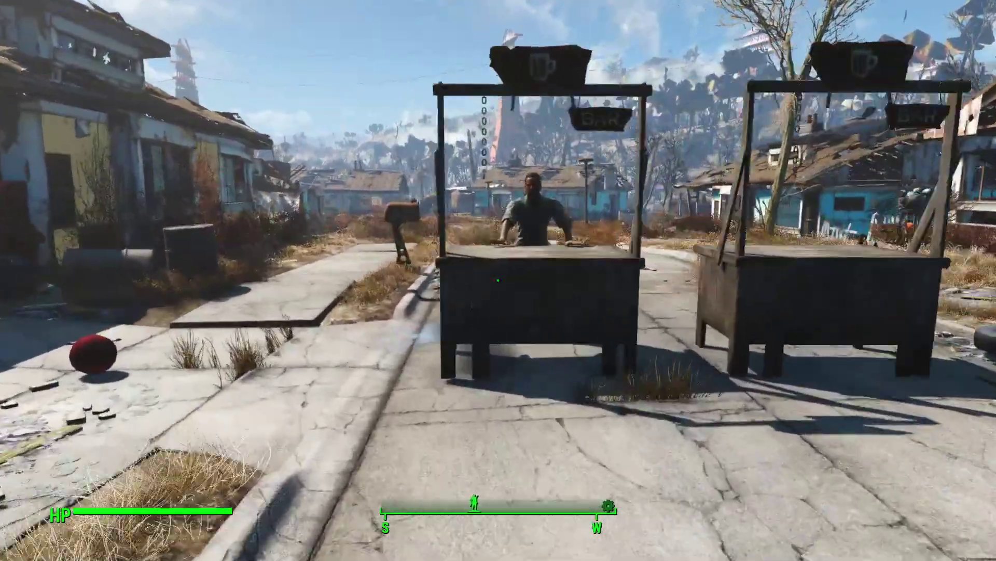
pyautogui.press('s')
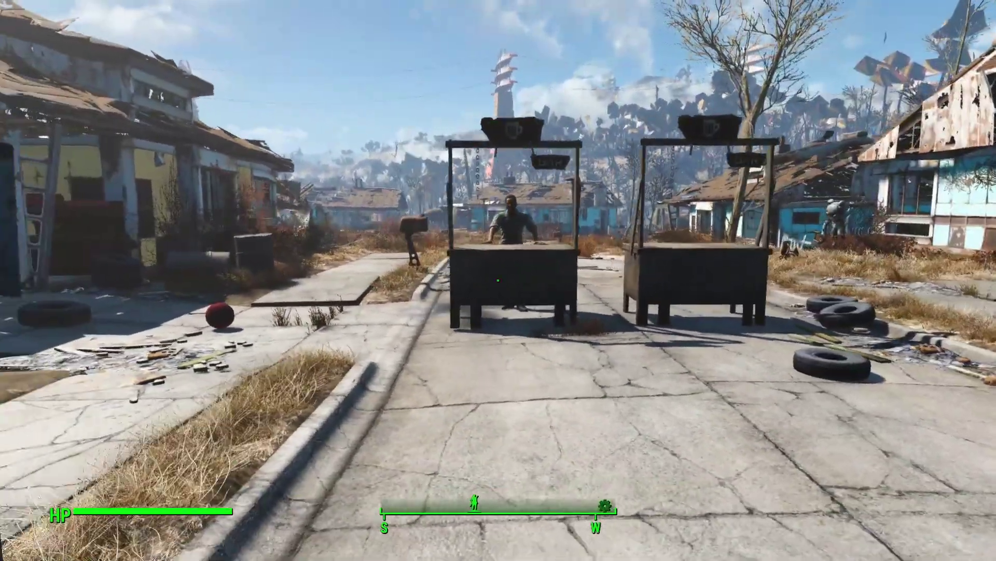
pyautogui.press('w')
pyautogui.press('s')
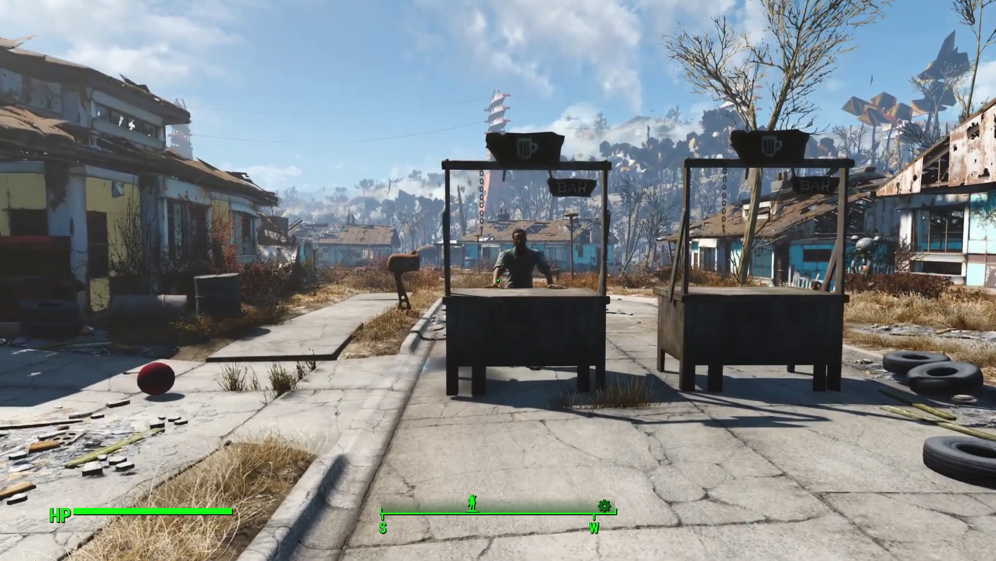
pyautogui.press('w')
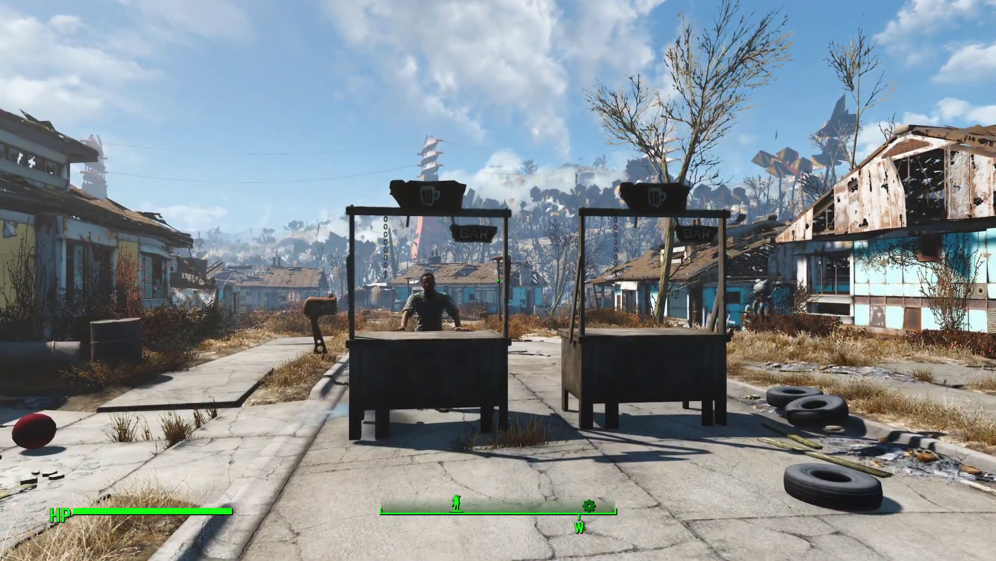
pyautogui.press('w')
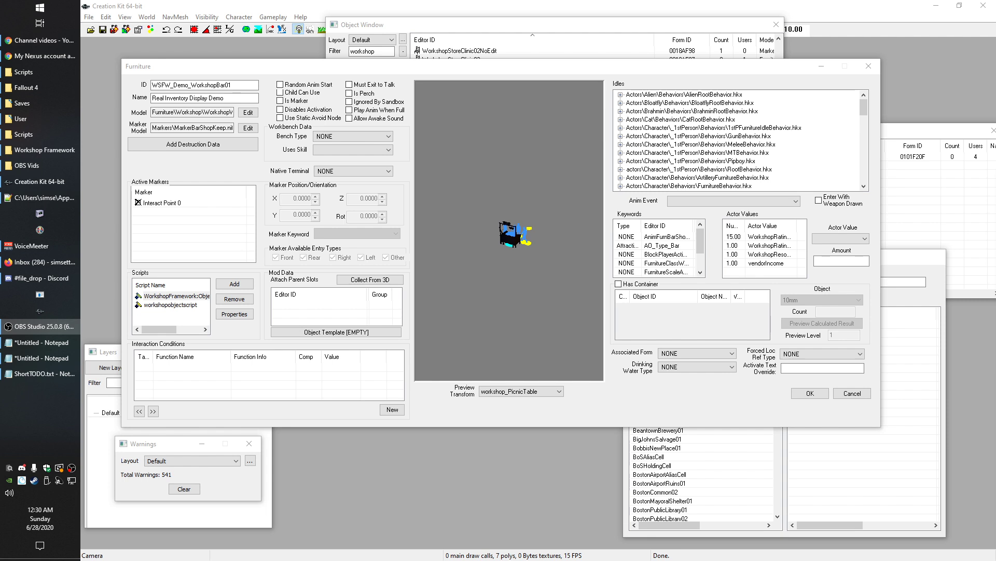
# Browse the workshop store furniture in the Object Window and open the WorkshopStoreWeapon01 record
pyautogui.moveTo(490, 70); pyautogui.dragTo(488, 93)
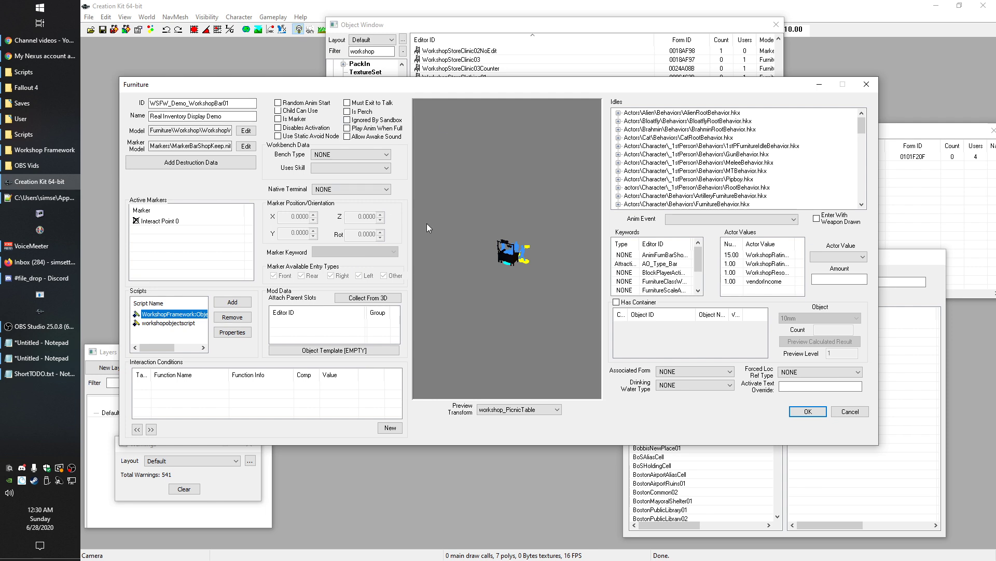
pyautogui.moveTo(459, 91); pyautogui.dragTo(453, 144)
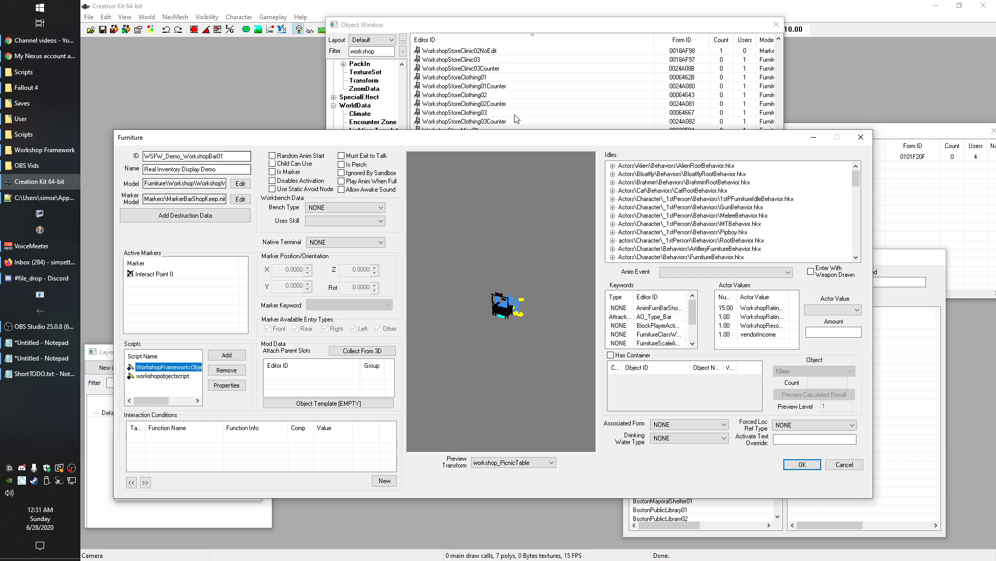
pyautogui.click(399, 24)
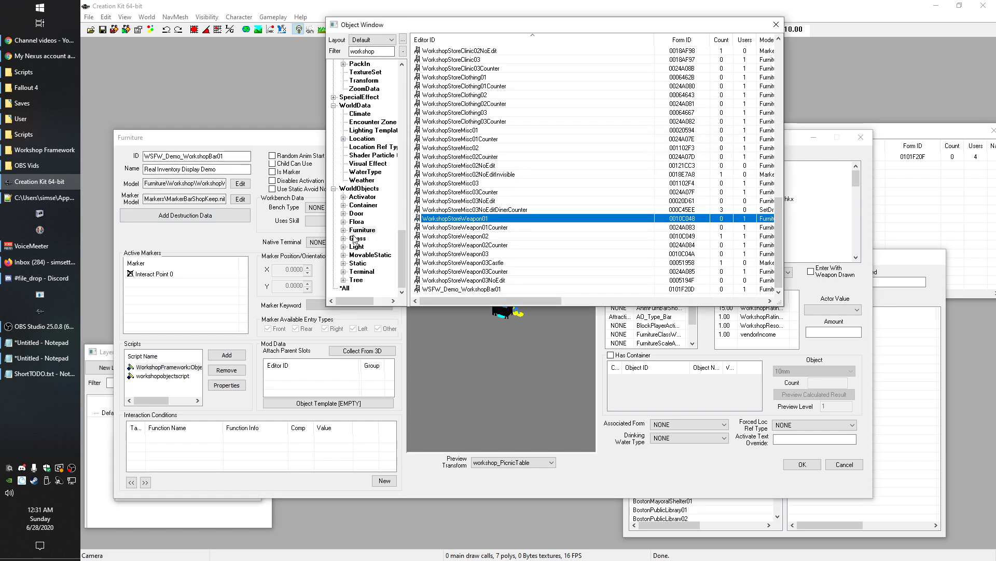
pyautogui.scroll(9, 506, 244)
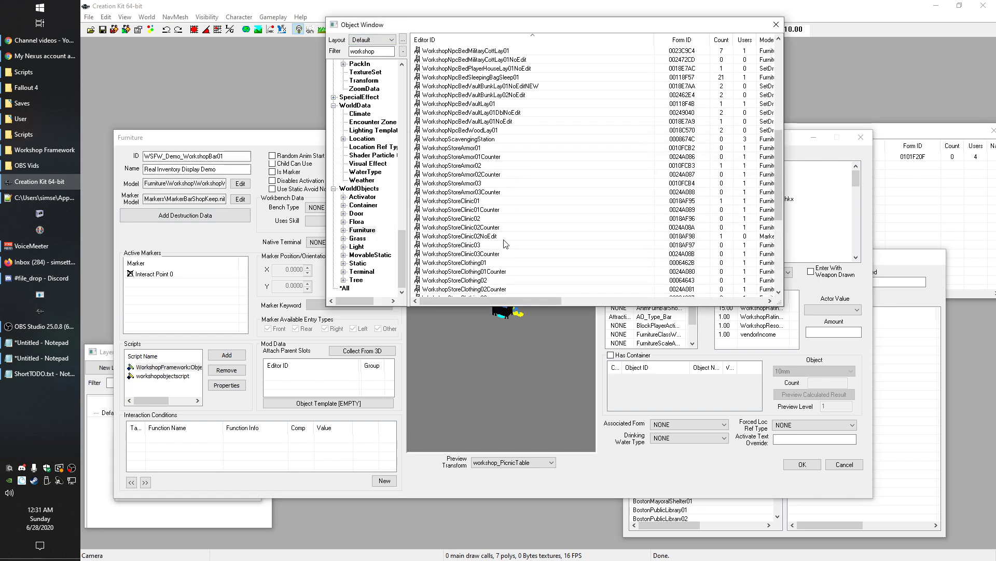
pyautogui.scroll(-7, 502, 249)
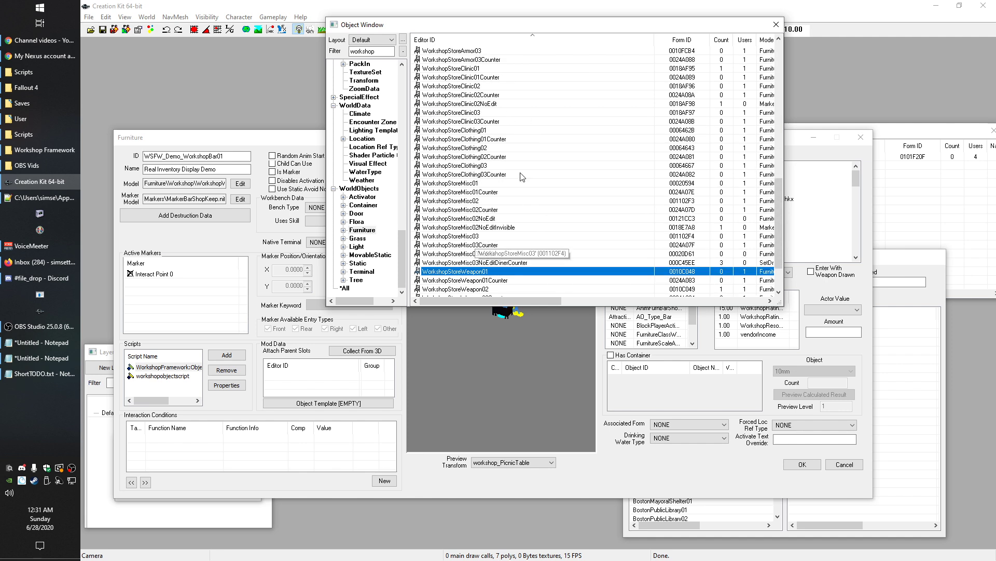
pyautogui.scroll(-2, 478, 220)
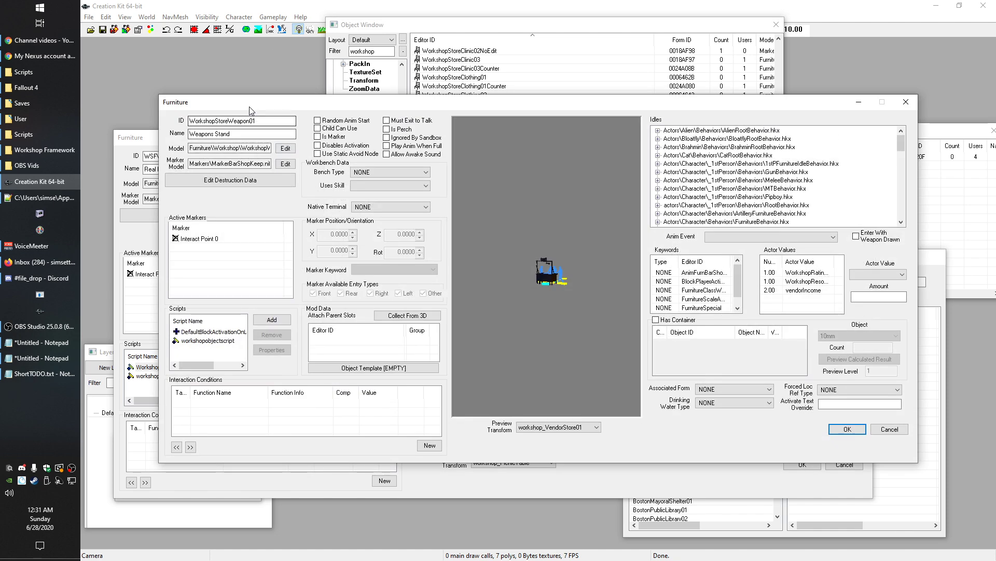
# Arrange the WorkshopStoreWeapon01 and WSFW_Demo_WorkshopBar01 furniture windows so both are reachable and compare their attached scripts
pyautogui.moveTo(250, 106); pyautogui.dragTo(260, 44)
pyautogui.moveTo(154, 145); pyautogui.dragTo(133, 219)
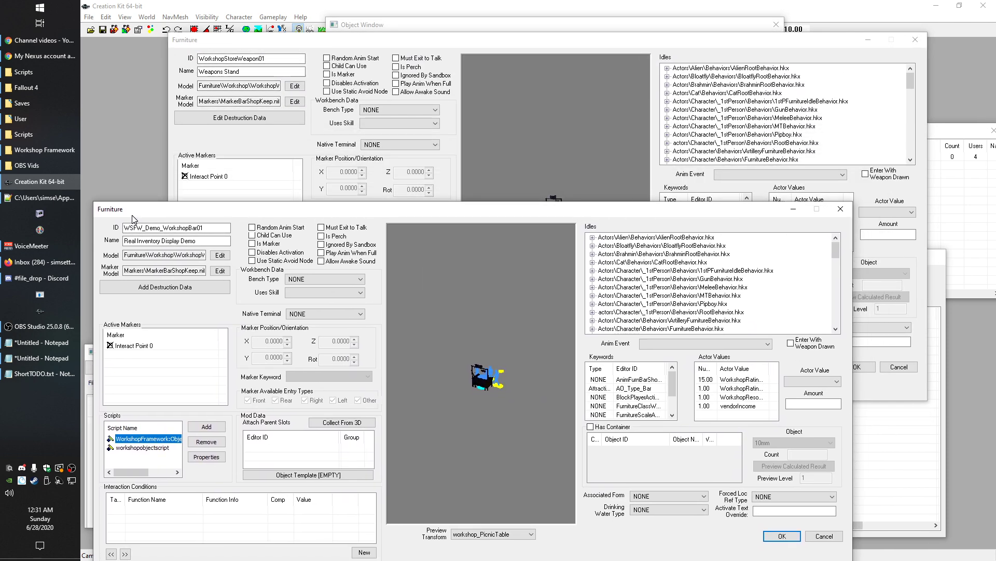
pyautogui.moveTo(260, 40); pyautogui.dragTo(293, 34)
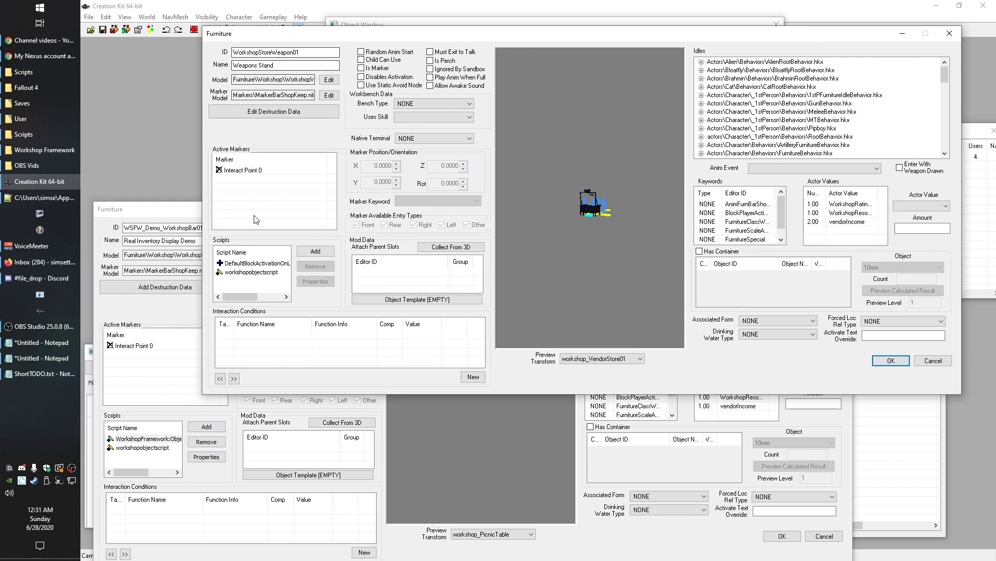
pyautogui.moveTo(144, 472); pyautogui.dragTo(171, 472)
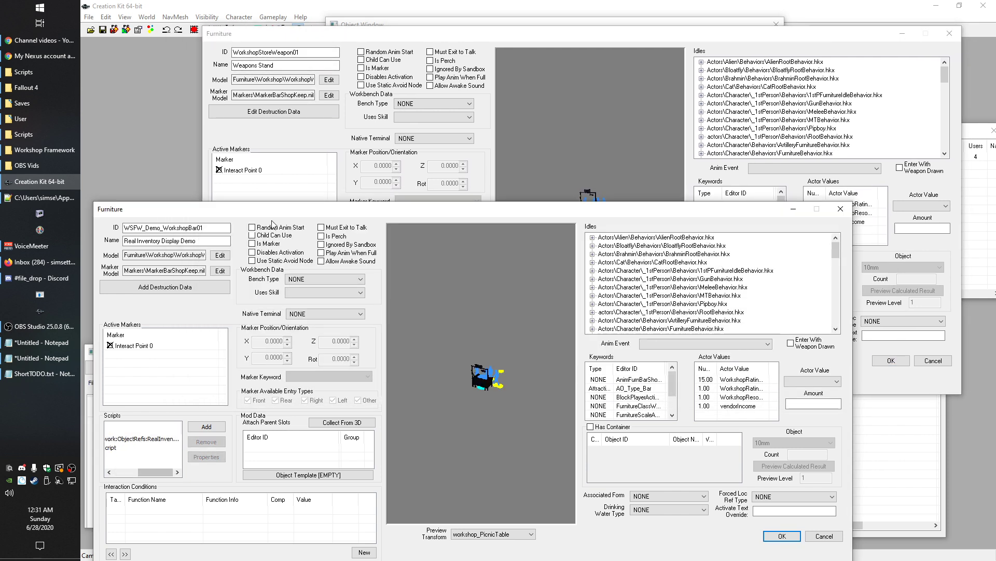
pyautogui.click(290, 35)
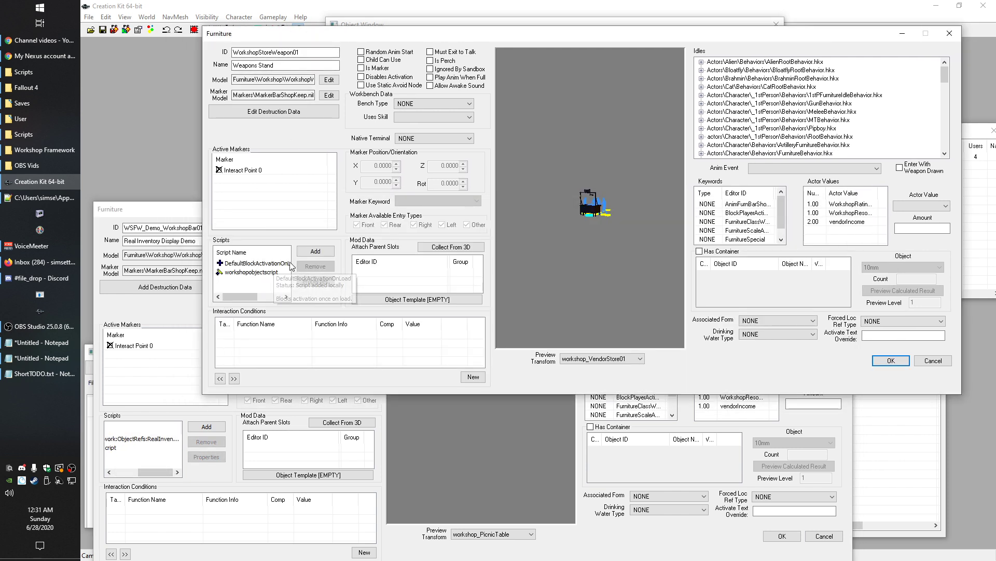
pyautogui.click(143, 417)
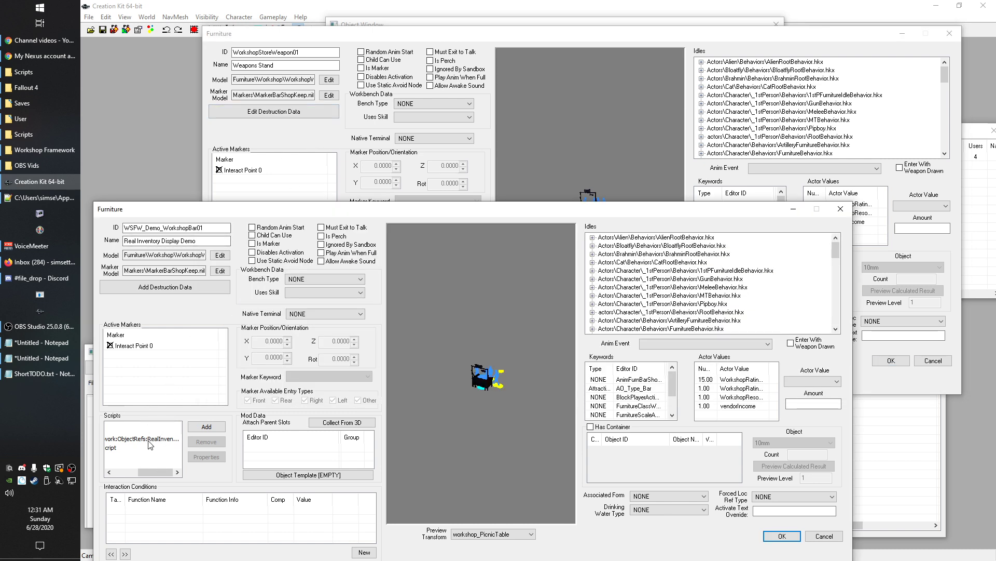
pyautogui.moveTo(152, 474)
pyautogui.mouseDown()
pyautogui.moveTo(113, 474)
pyautogui.moveTo(161, 474)
pyautogui.mouseUp()
pyautogui.click(597, 38)
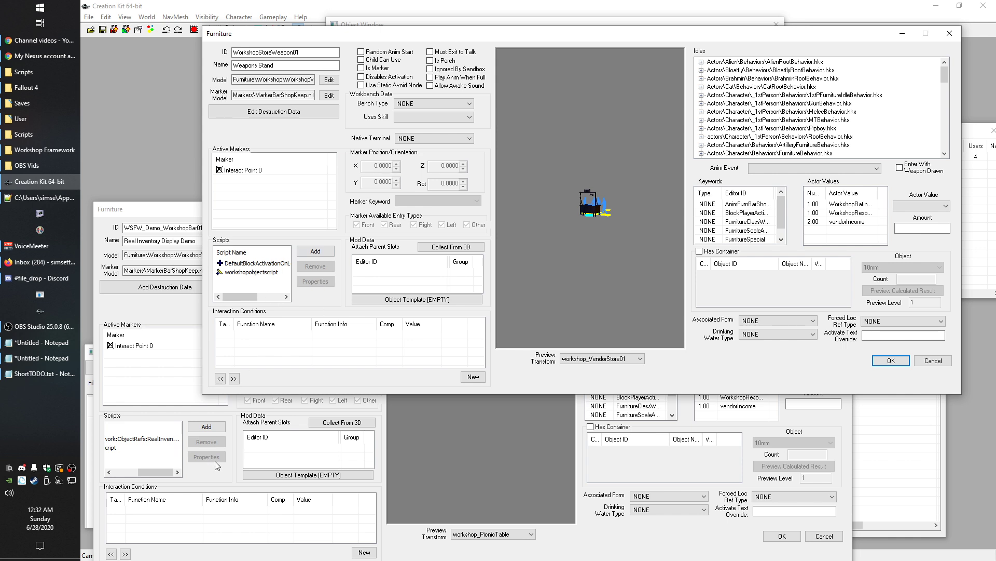
# Look up the WorkshopFramework:ObjectRefs:RealInventoryDisplay script in the Papyrus Manager with the filter *realinventorydi*, then close the manager
pyautogui.click(273, 17)
pyautogui.click(290, 45)
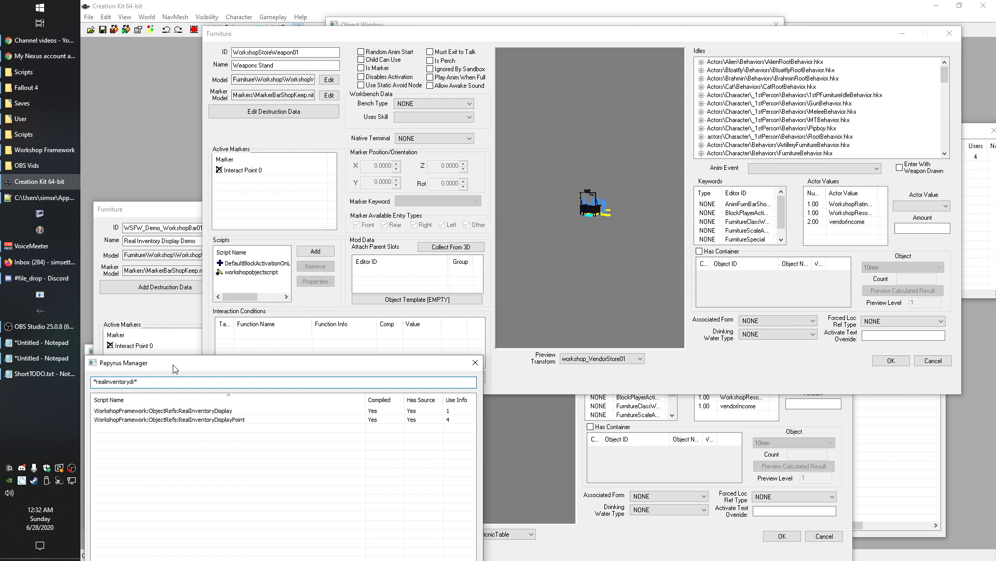
pyautogui.click(207, 198)
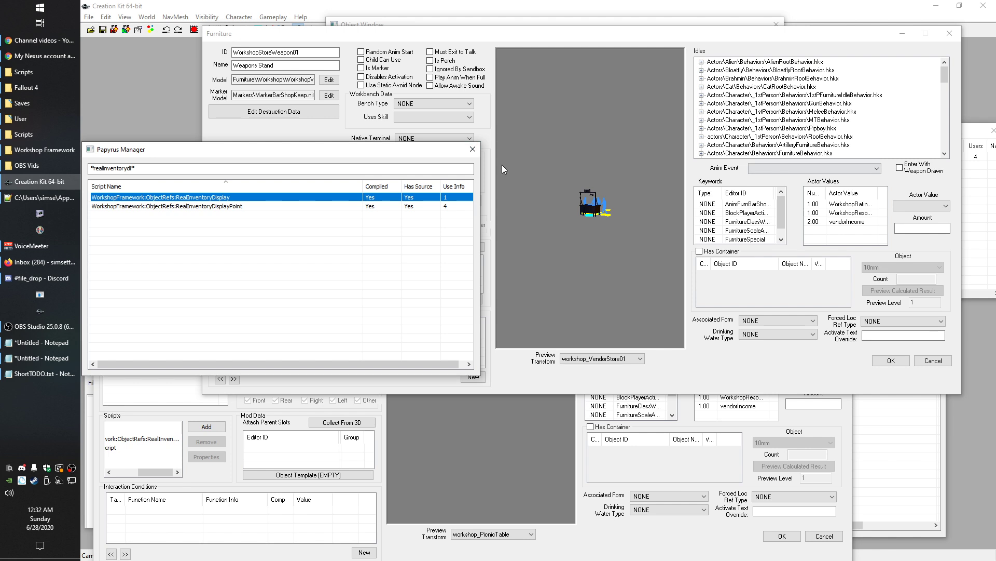
pyautogui.click(472, 156)
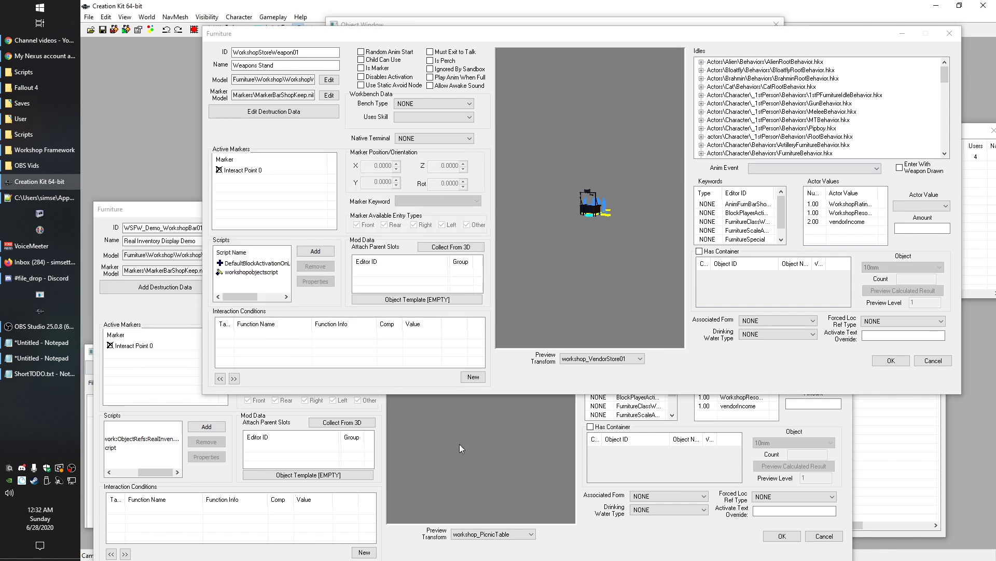
# Open the properties of the RealInventoryDisplay script attached to the WSFW_Demo_WorkshopBar01 furniture
pyautogui.click(481, 486)
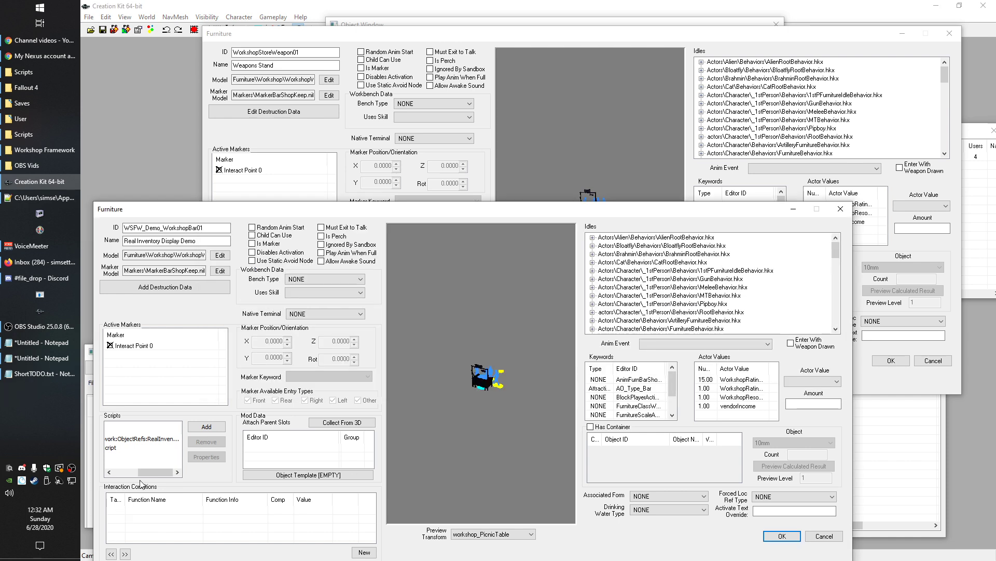
pyautogui.moveTo(156, 466); pyautogui.dragTo(126, 472)
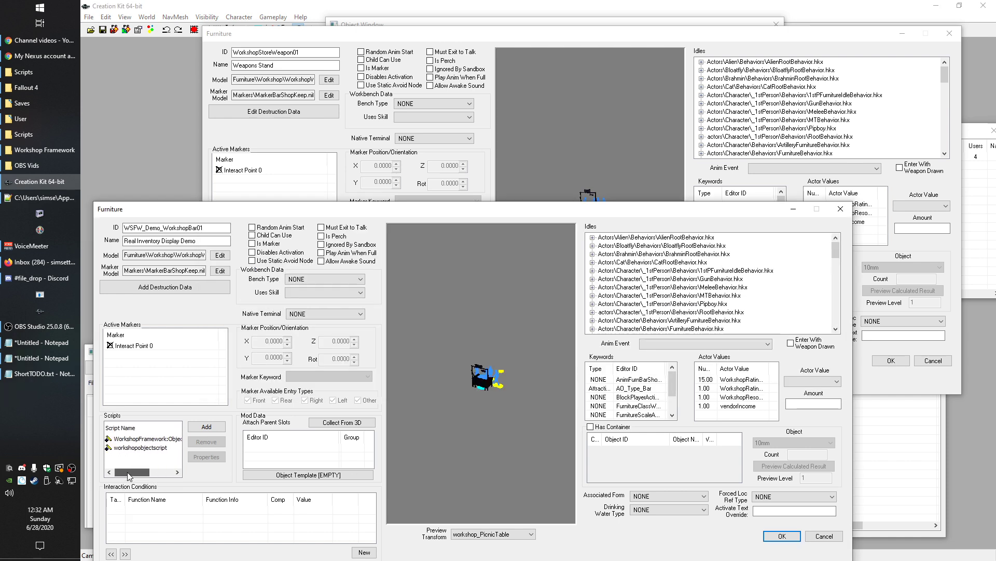
pyautogui.click(141, 439)
pyautogui.doubleClick(141, 440)
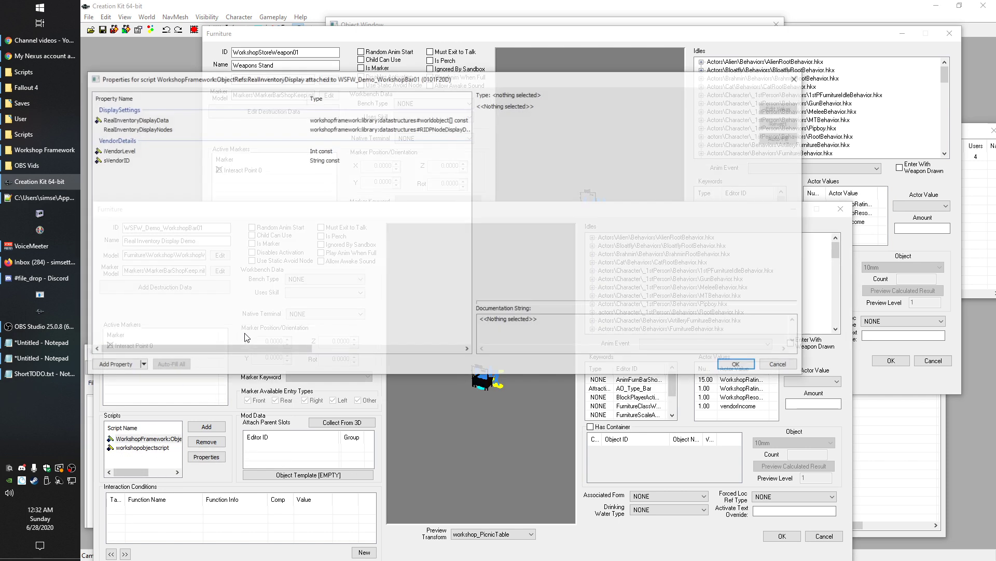
pyautogui.moveTo(243, 83)
pyautogui.mouseDown()
pyautogui.moveTo(256, 110)
pyautogui.moveTo(249, 101)
pyautogui.mouseUp()
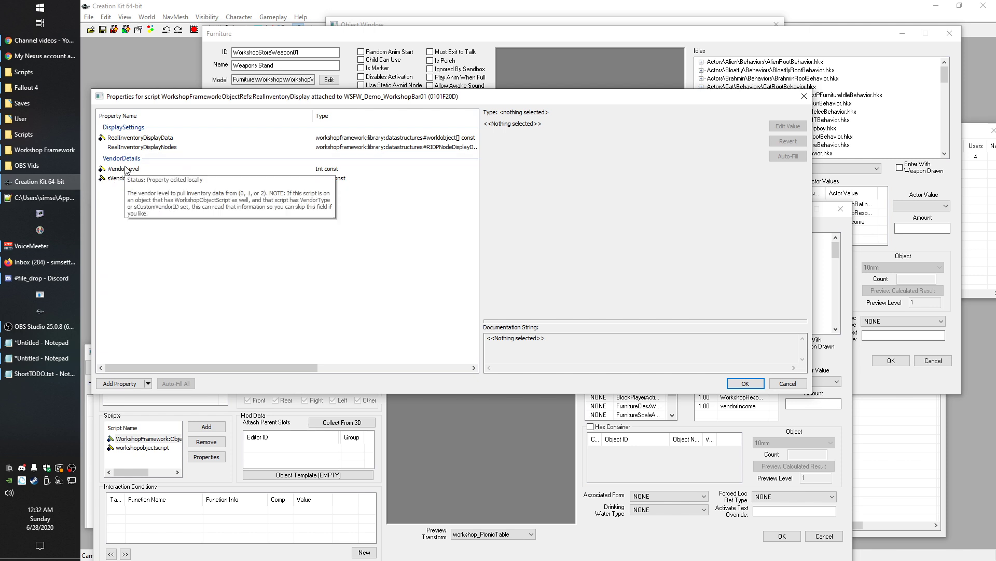
# Examine the RealInventoryDisplayData property's description and entries, widening the value column to fit its contents
pyautogui.moveTo(137, 139)
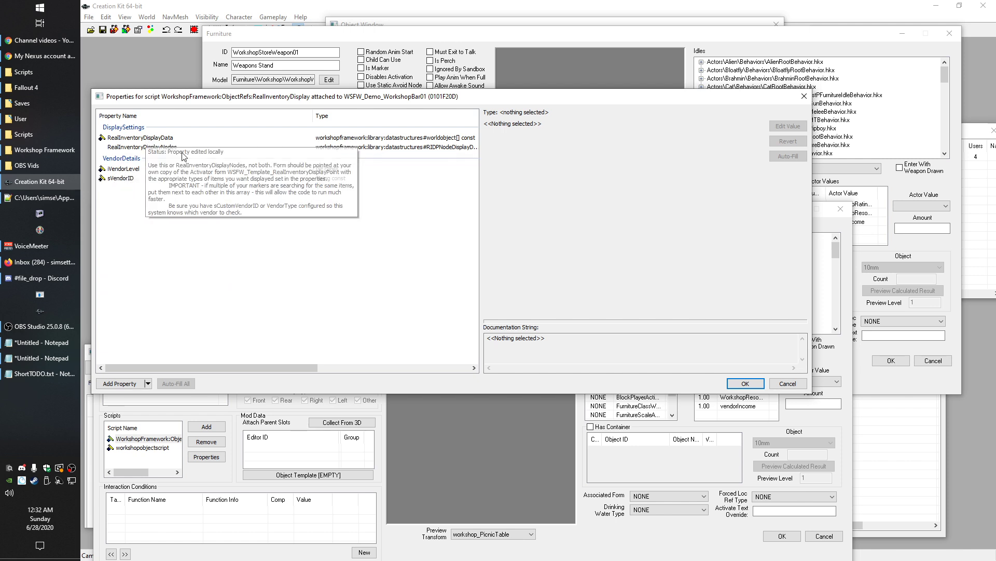
pyautogui.click(138, 139)
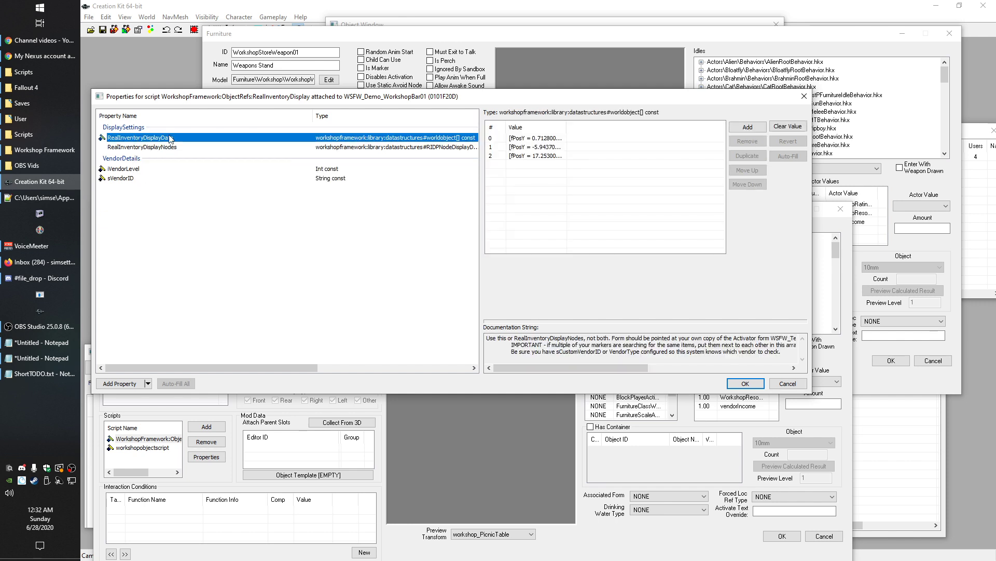
pyautogui.doubleClick(566, 127)
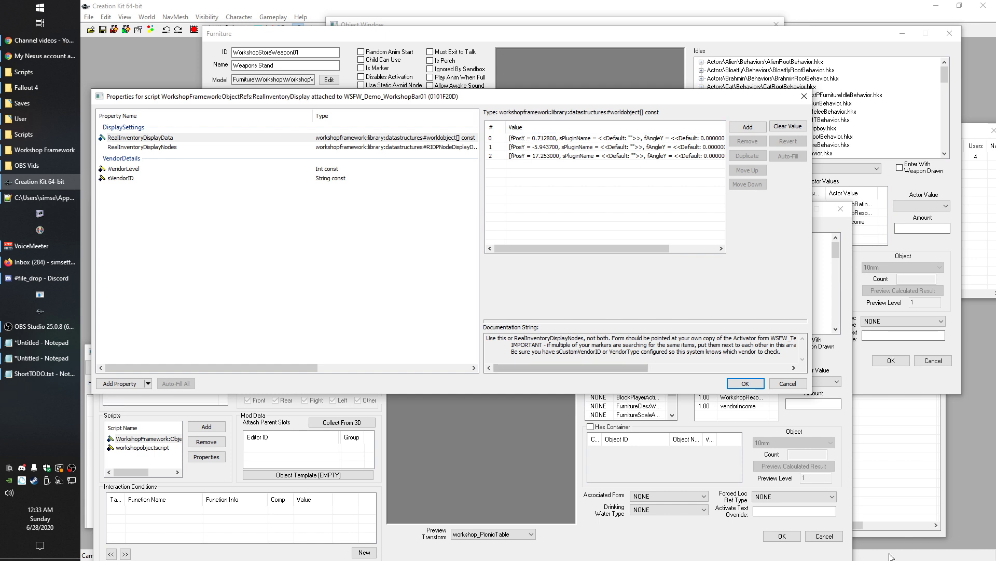
# Move the Cell View and Weapons Stand windows aside, open the WSFW_DisplayItemList_Beers form list and look through its entries
pyautogui.click(908, 499)
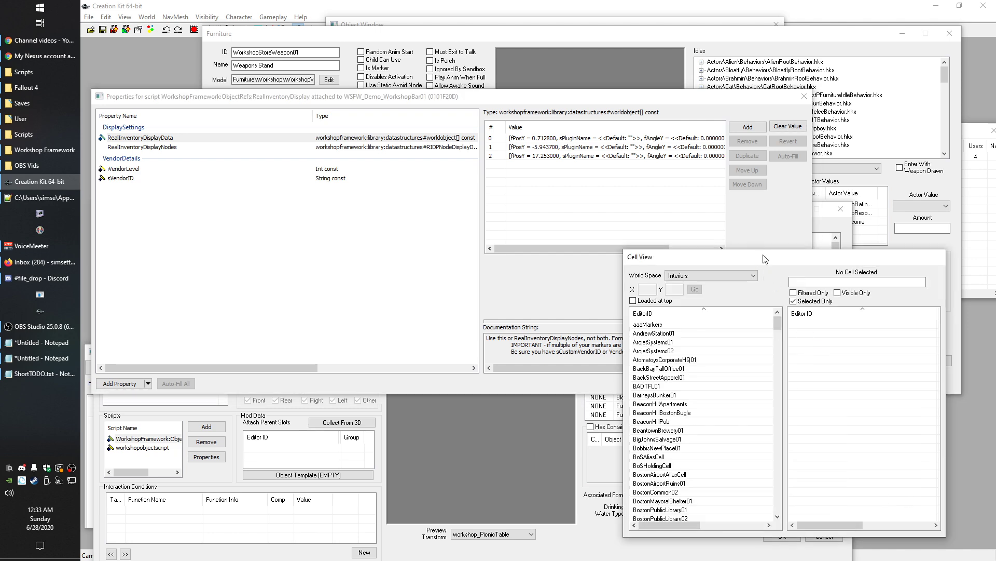
pyautogui.moveTo(765, 258); pyautogui.dragTo(858, 339)
pyautogui.moveTo(803, 39); pyautogui.dragTo(693, 26)
pyautogui.click(950, 211)
pyautogui.moveTo(735, 130); pyautogui.dragTo(742, 107)
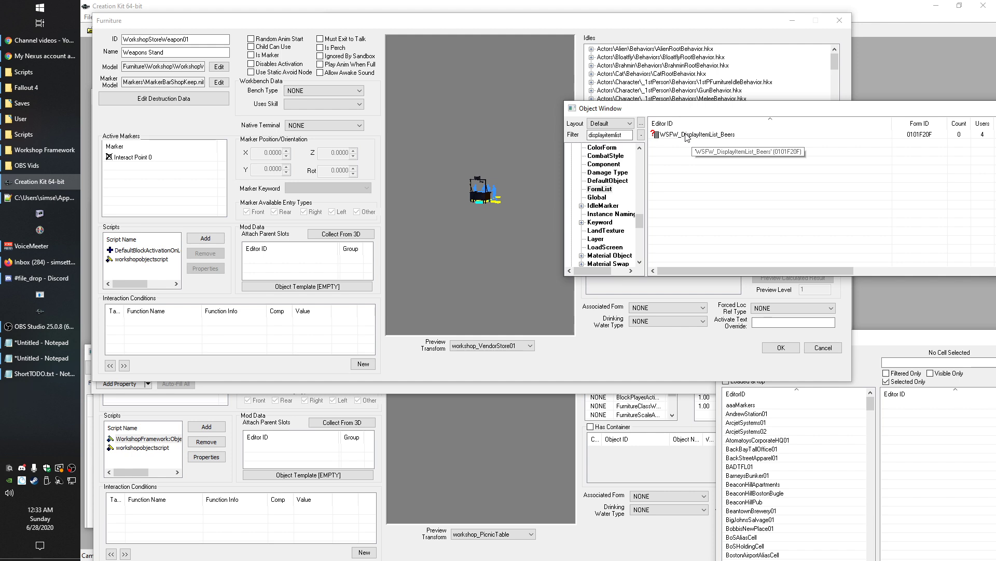
pyautogui.doubleClick(671, 136)
pyautogui.moveTo(303, 46); pyautogui.dragTo(736, 64)
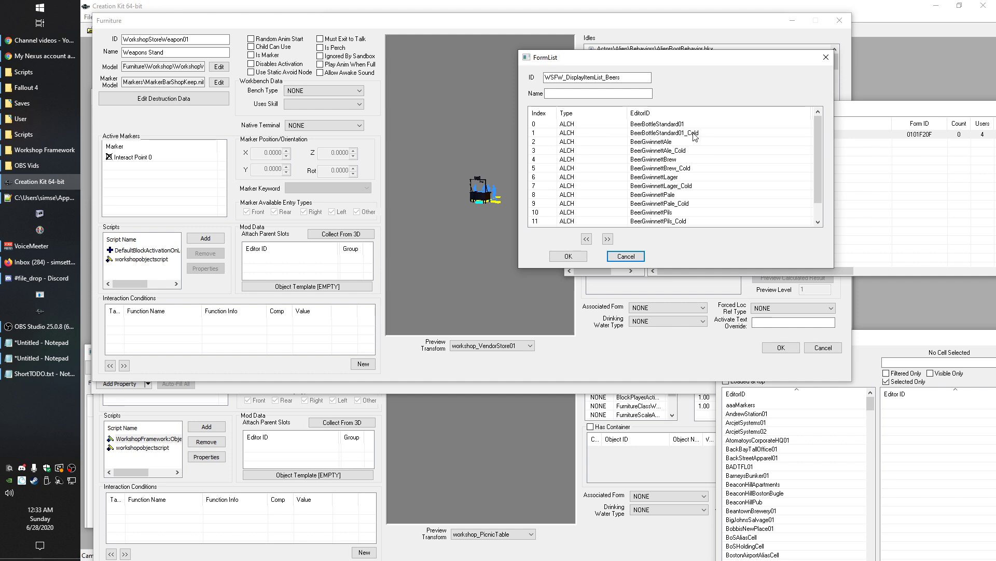
pyautogui.scroll(-1, 706, 151)
pyautogui.scroll(1, 724, 176)
pyautogui.scroll(-1, 726, 147)
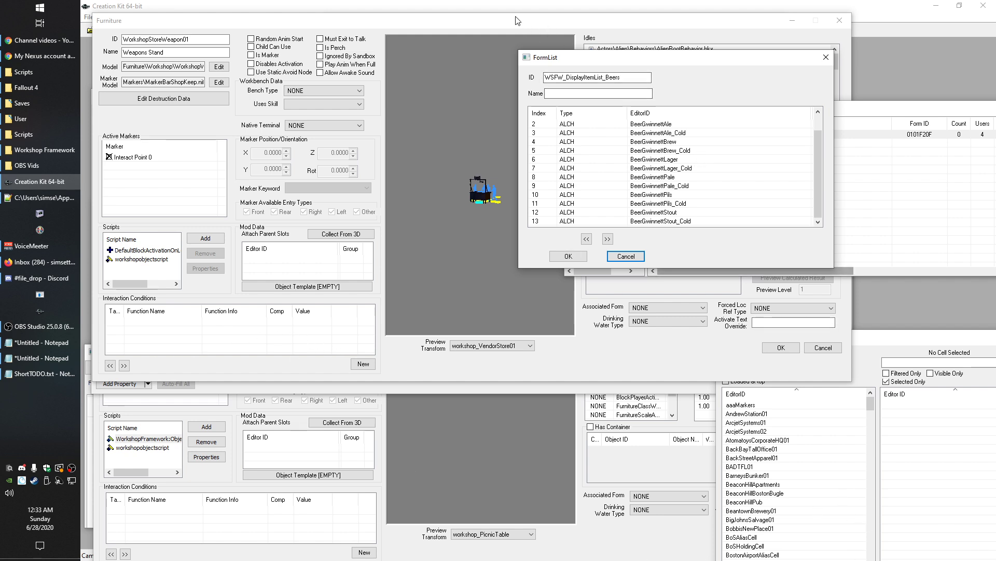
# Bring the RealInventoryDisplay script properties back into view and close the WorkshopStoreWeapon01 furniture record
pyautogui.moveTo(518, 20); pyautogui.dragTo(897, 17)
pyautogui.moveTo(203, 101); pyautogui.dragTo(252, 36)
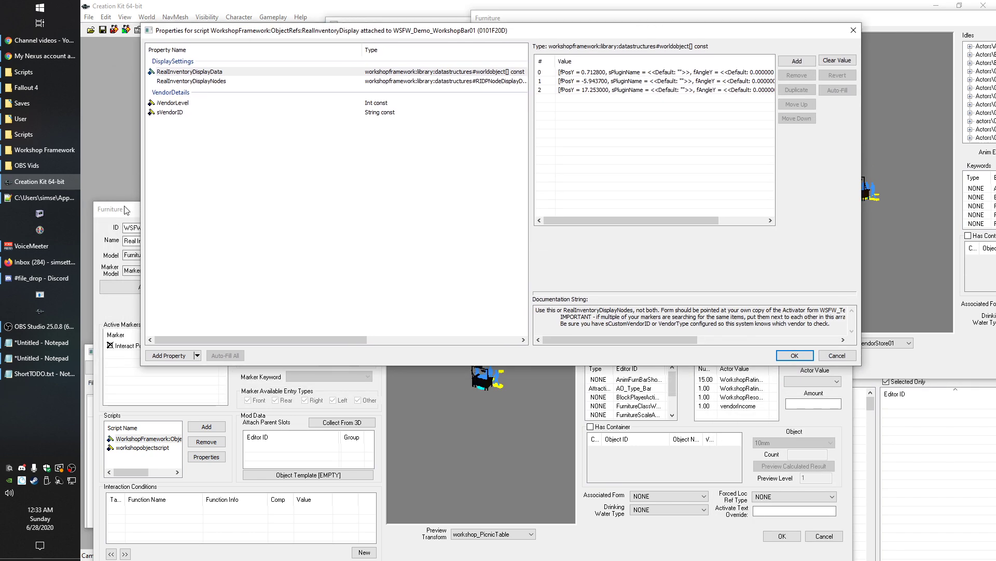
pyautogui.moveTo(545, 32); pyautogui.dragTo(507, 114)
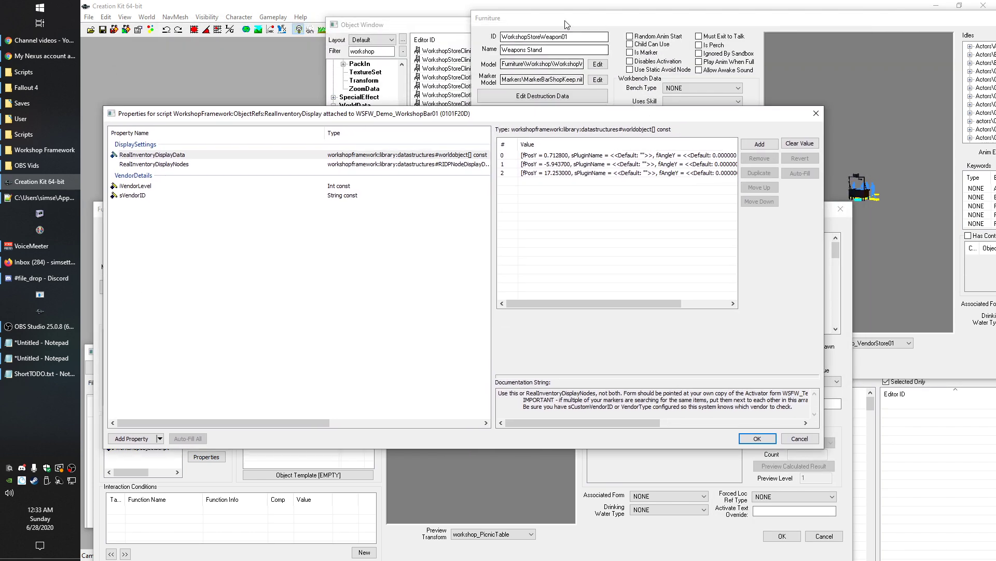
pyautogui.moveTo(802, 18); pyautogui.dragTo(610, 32)
pyautogui.moveTo(942, 35); pyautogui.dragTo(720, 44)
pyautogui.click(812, 40)
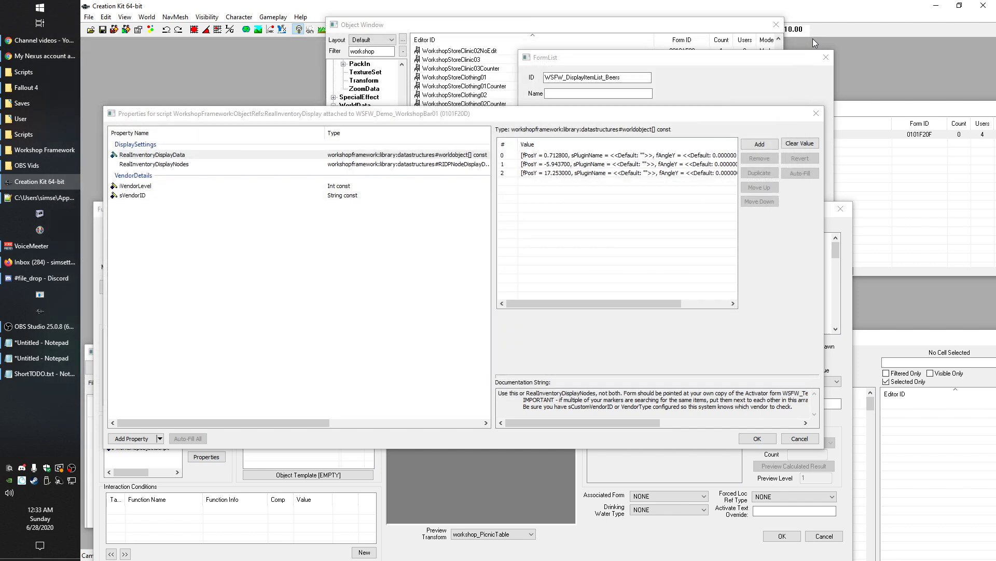
# Close the script properties, minimise the WSFW_Demo_WorkshopBar01 furniture window and reposition the Cell View
pyautogui.moveTo(700, 107); pyautogui.dragTo(717, 94)
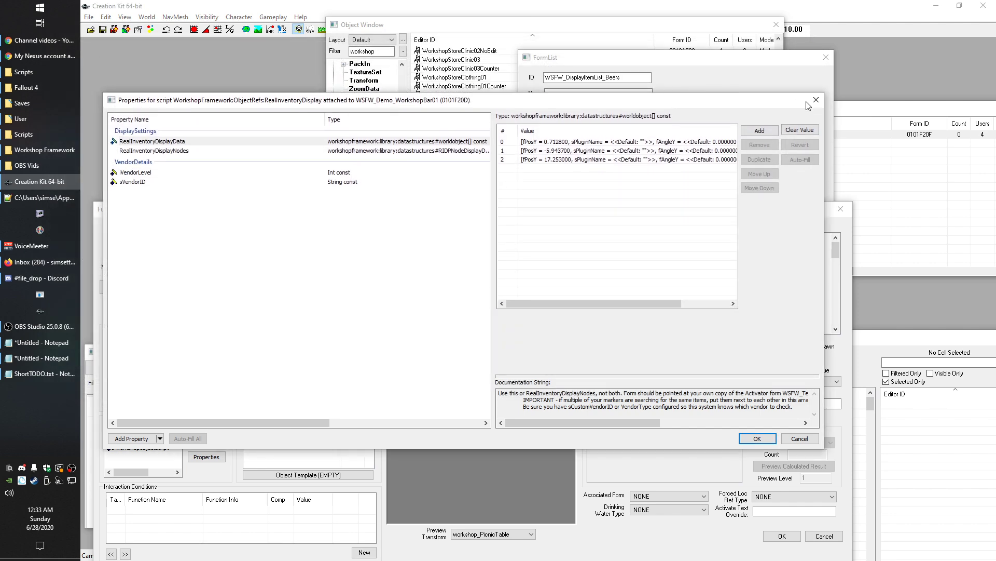
pyautogui.click(816, 101)
pyautogui.moveTo(520, 211); pyautogui.dragTo(529, 189)
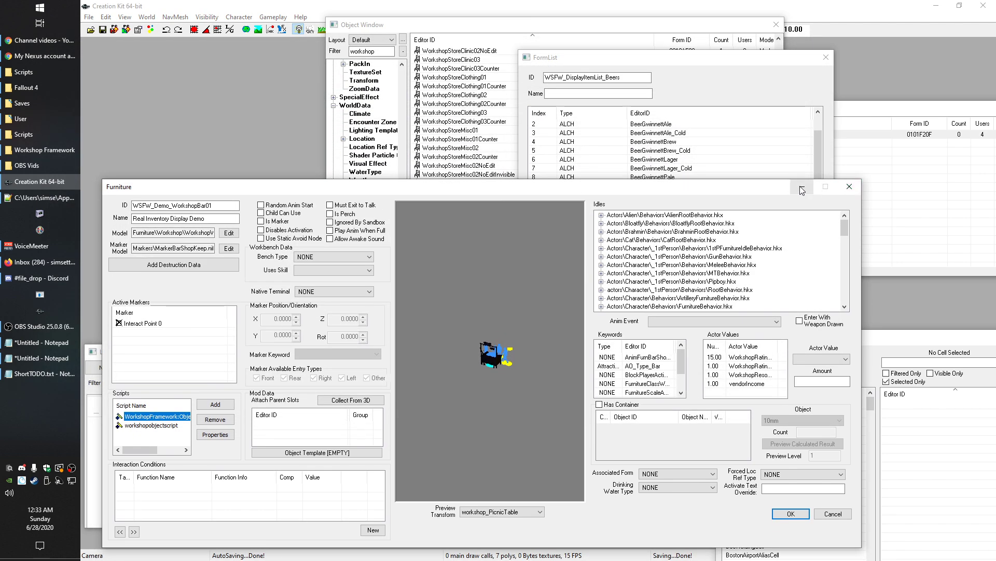
pyautogui.click(803, 187)
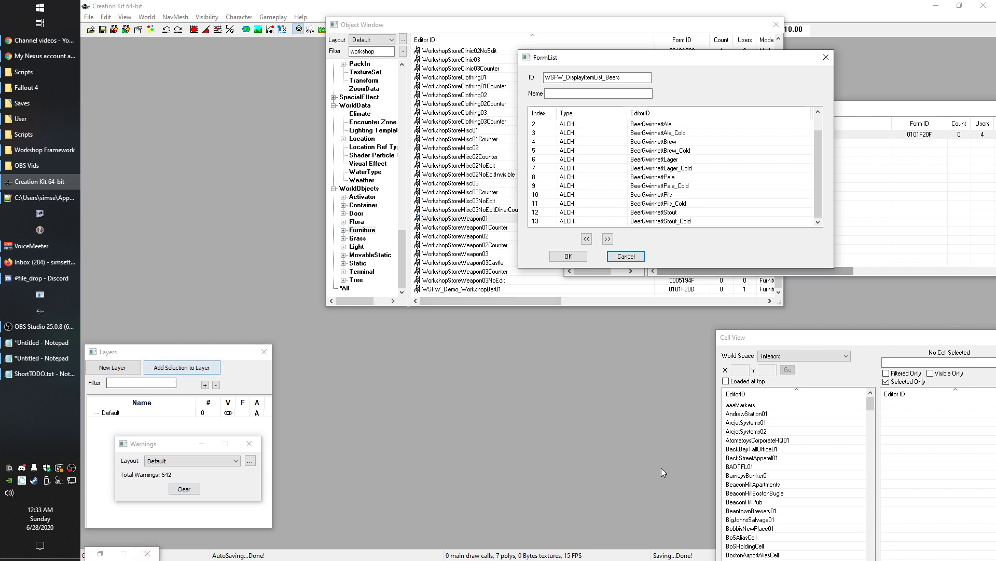
pyautogui.moveTo(802, 342); pyautogui.dragTo(749, 298)
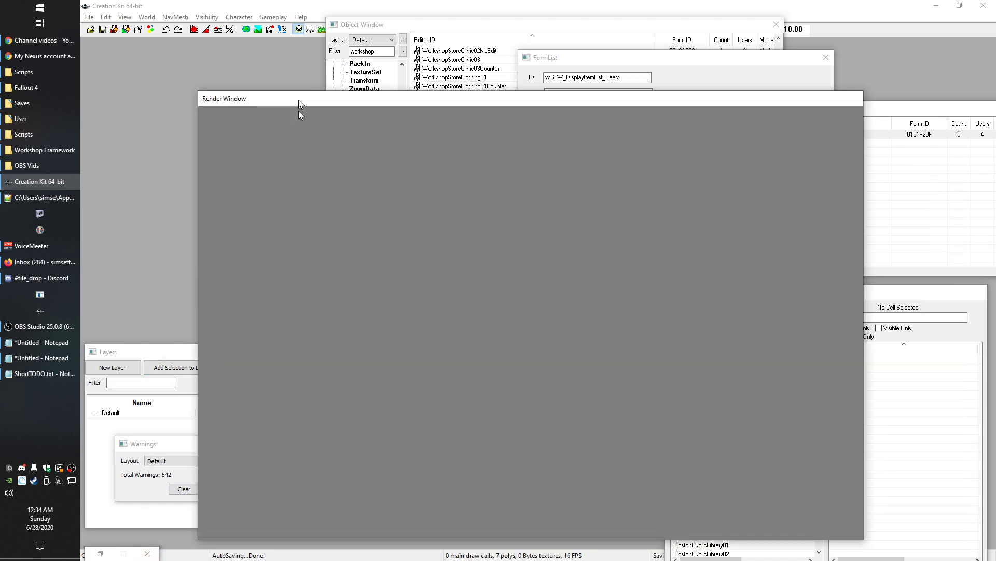
# Shift the Render Window aside and load the interior cell WSWFHoldingCell from the Cell View
pyautogui.moveTo(298, 104); pyautogui.dragTo(313, 80)
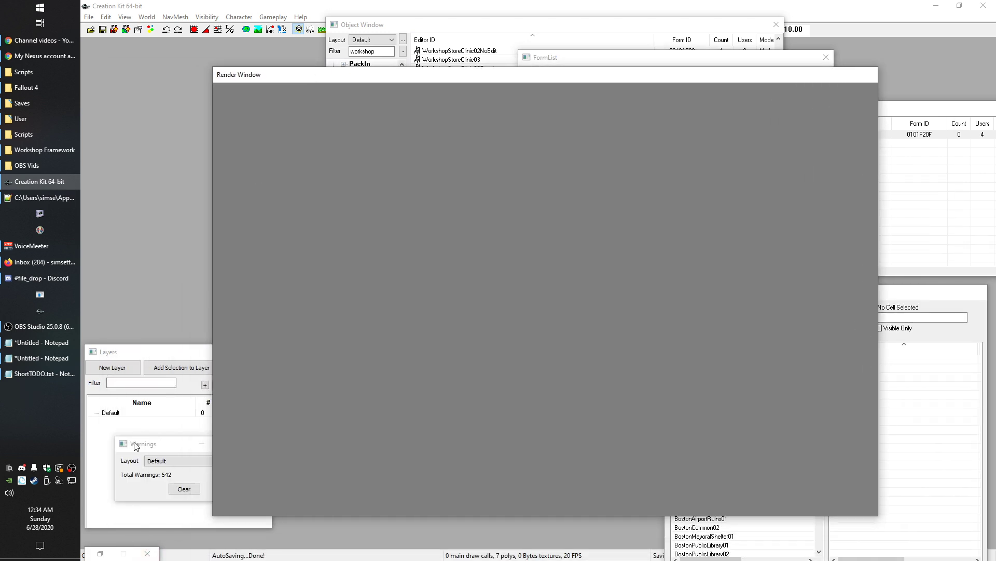
pyautogui.click(923, 500)
pyautogui.click(771, 431)
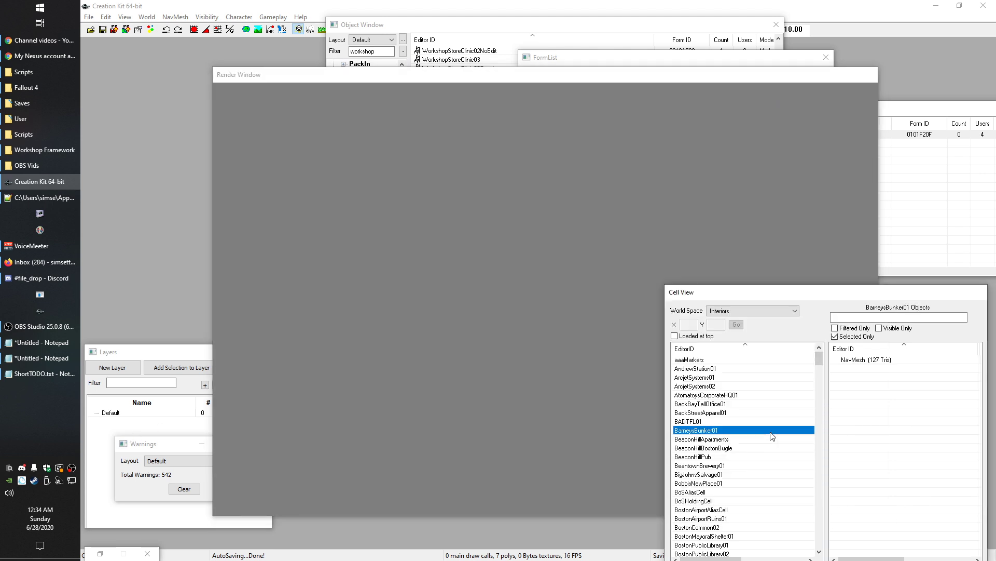
pyautogui.write('wswf')
pyautogui.scroll(-3, 741, 448)
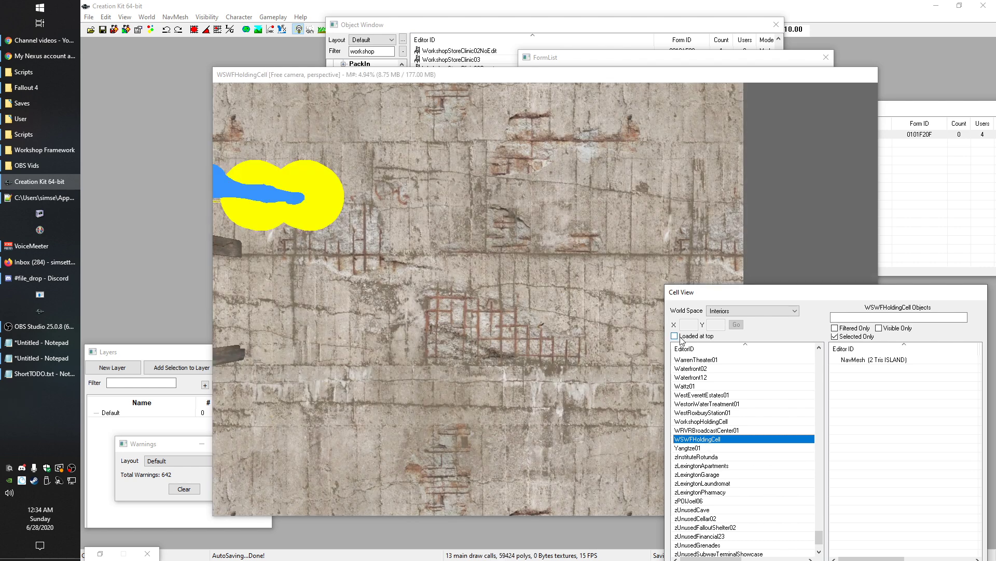
# Frame the bar stall in WSWFHoldingCell from the front and select the WorkshopBar01 reference
pyautogui.scroll(-5, 535, 373)
pyautogui.keyDown('shift'); pyautogui.moveTo(535, 373); pyautogui.dragTo(516, 330, button='middle'); pyautogui.keyUp('shift')
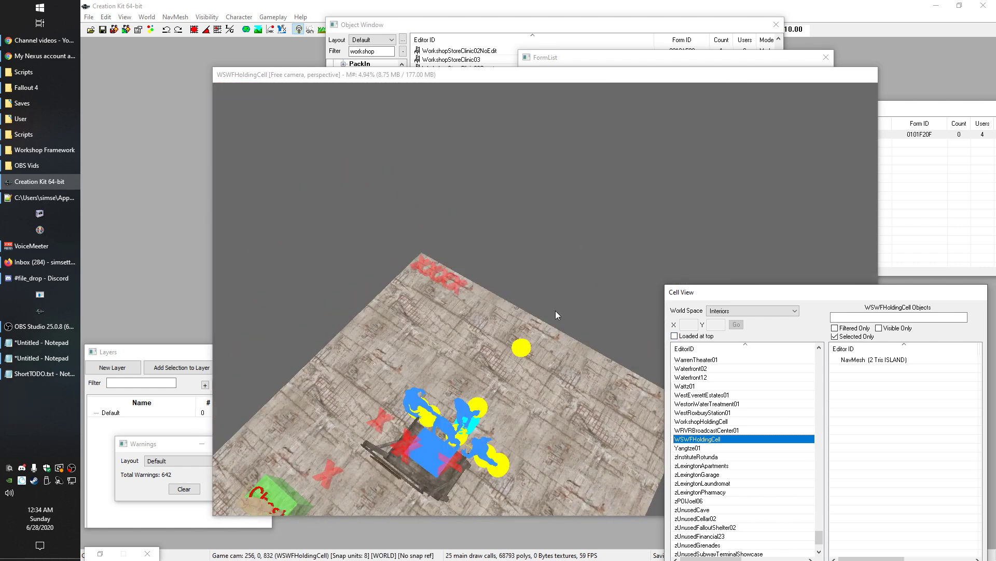
pyautogui.scroll(2, 520, 429)
pyautogui.scroll(-1, 405, 481)
pyautogui.click(384, 498)
pyautogui.keyDown('shift'); pyautogui.moveTo(384, 497); pyautogui.dragTo(436, 437, button='middle'); pyautogui.keyUp('shift')
pyautogui.keyDown('shift'); pyautogui.moveTo(462, 398); pyautogui.dragTo(463, 387, button='middle'); pyautogui.keyUp('shift')
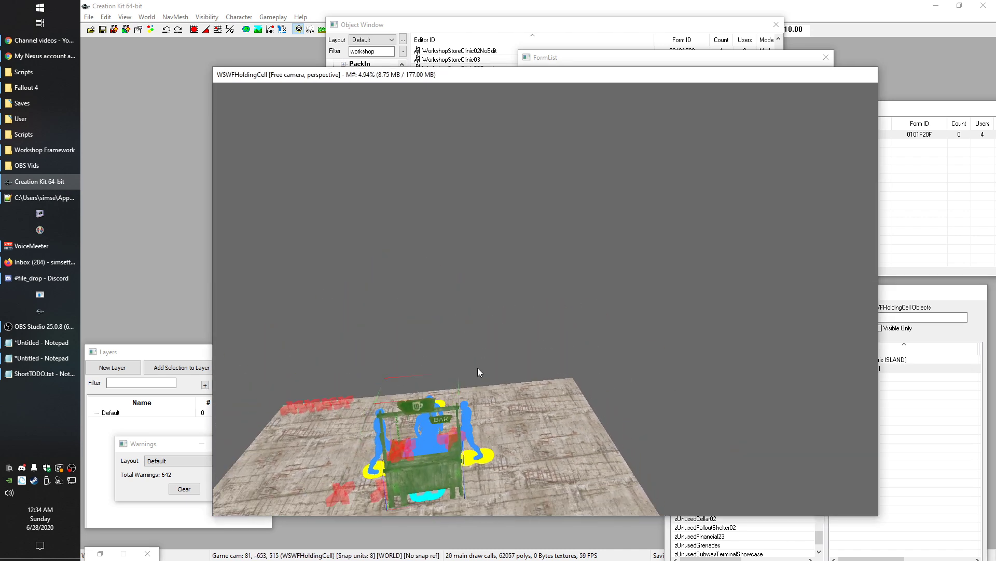
pyautogui.keyDown('shift'); pyautogui.moveTo(439, 478); pyautogui.dragTo(539, 345, button='middle'); pyautogui.keyUp('shift')
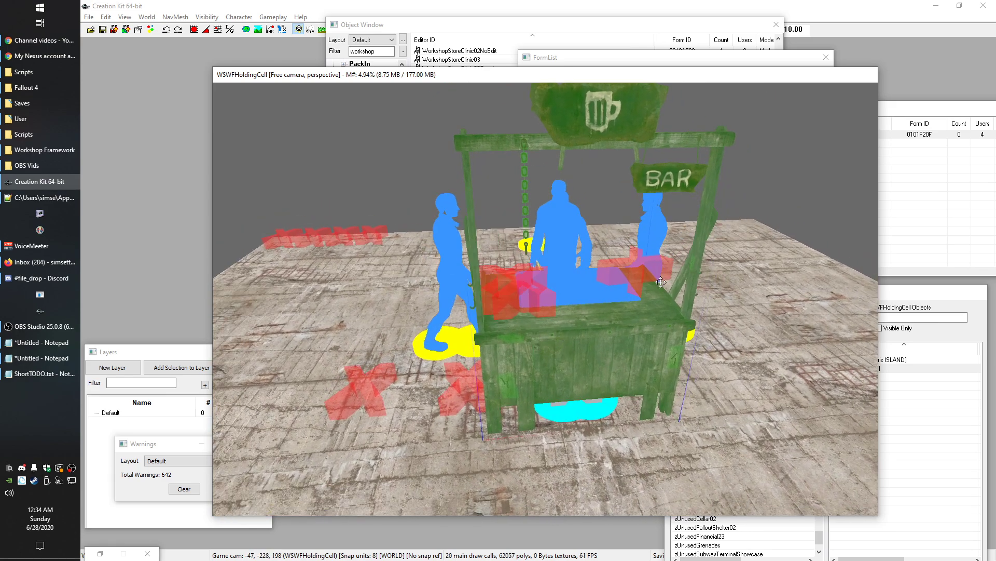
pyautogui.scroll(-2, 762, 130)
pyautogui.click(760, 131)
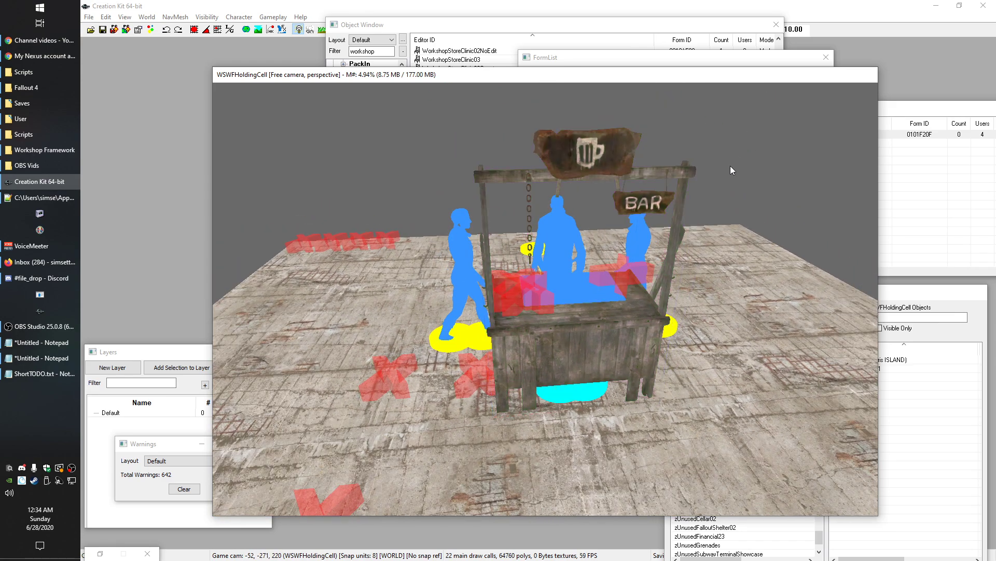
pyautogui.click(568, 148)
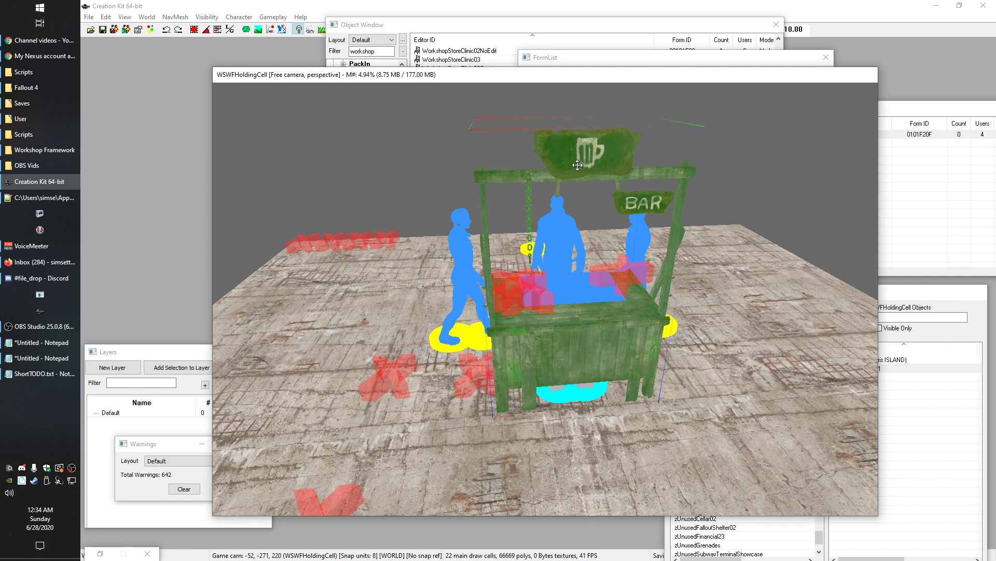
# Rearrange the Render, Object and Cell View windows so the bar stall and the workshop object list are both accessible
pyautogui.moveTo(551, 79); pyautogui.dragTo(502, 65)
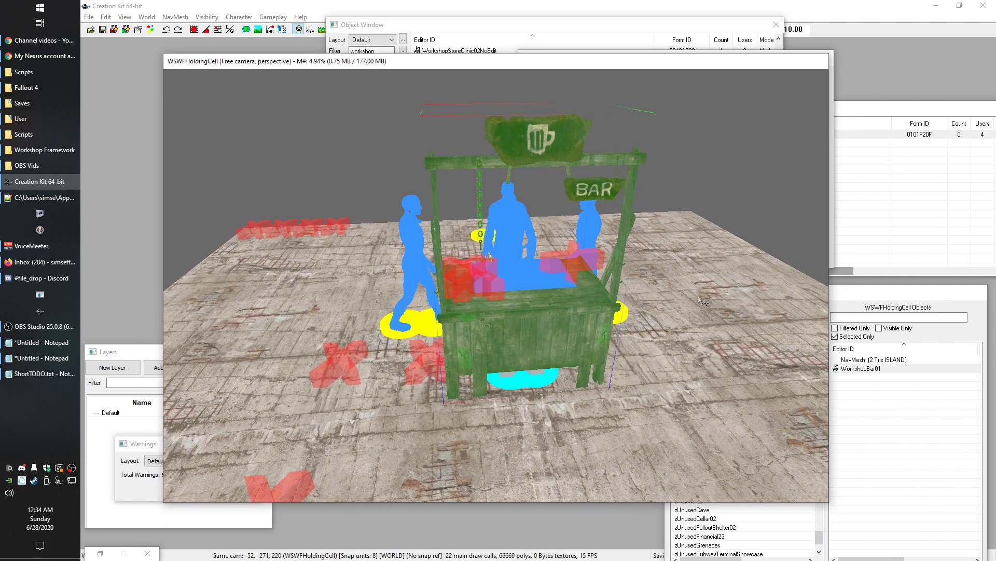
pyautogui.click(870, 198)
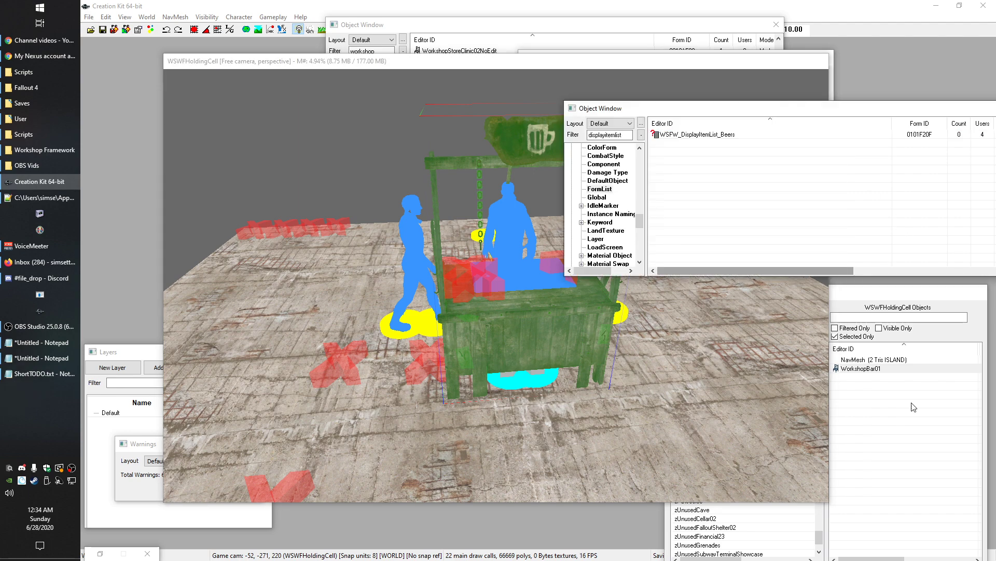
pyautogui.moveTo(404, 24); pyautogui.dragTo(662, 36)
pyautogui.scroll(15, 640, 247)
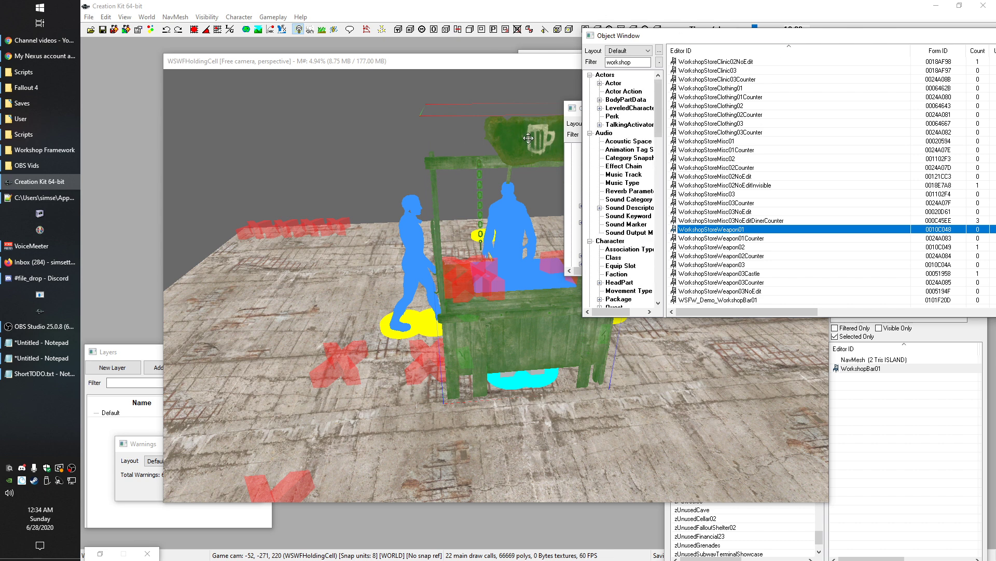
pyautogui.moveTo(495, 61); pyautogui.dragTo(447, 52)
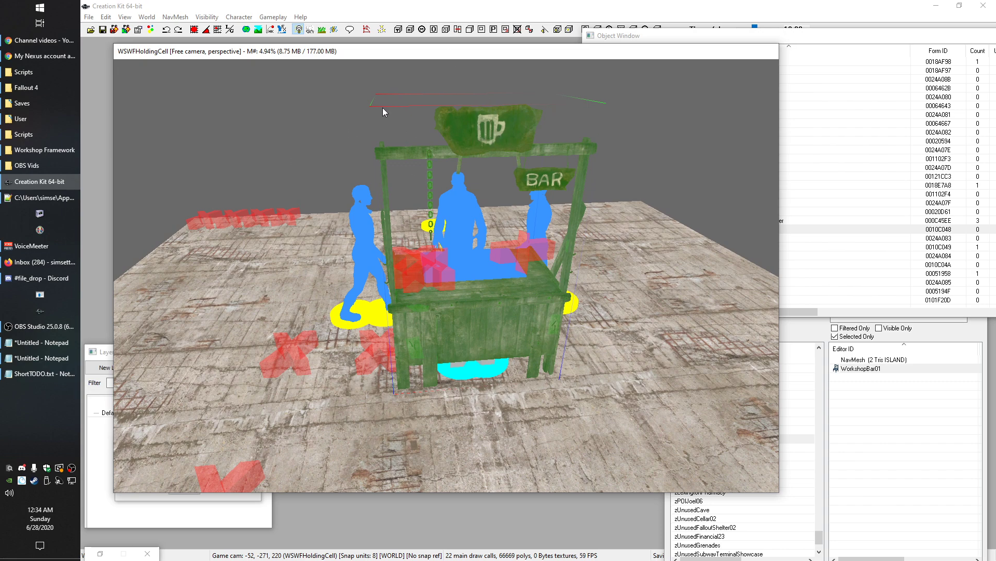
pyautogui.moveTo(334, 51); pyautogui.dragTo(353, 23)
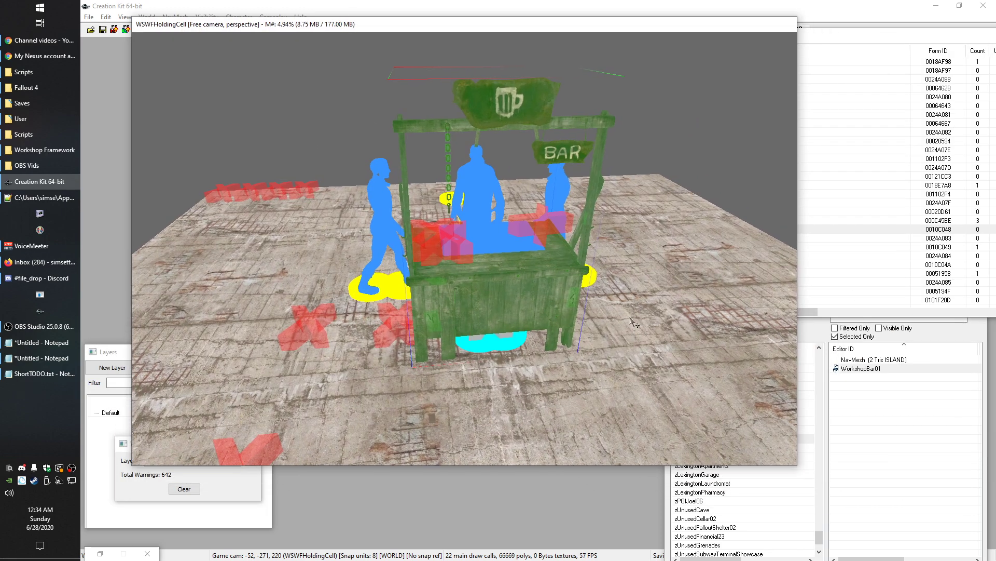
pyautogui.click(806, 330)
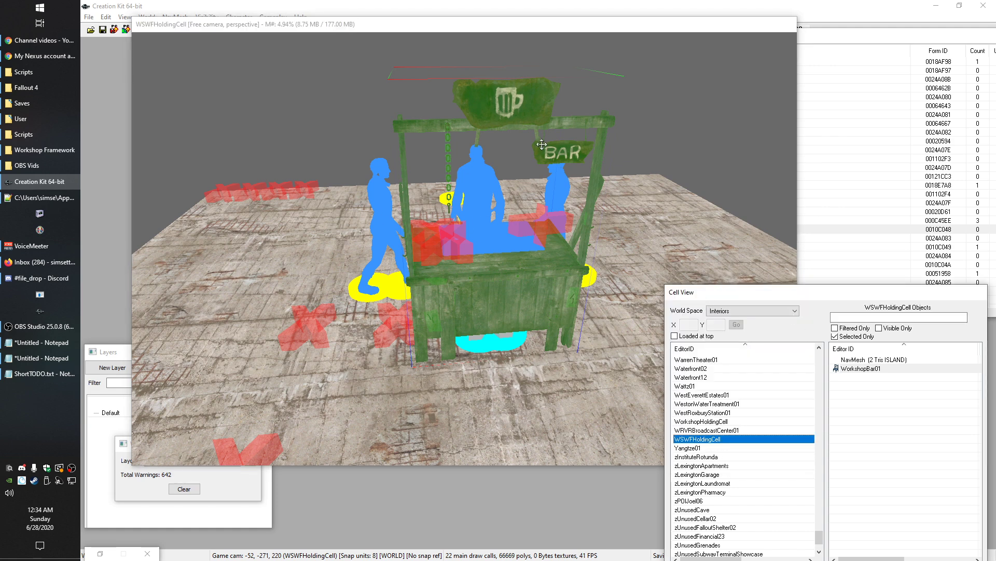
# Open the bar stall's reference data, check its X, Y and Z position values and close it
pyautogui.doubleClick(516, 98)
pyautogui.moveTo(520, 139); pyautogui.dragTo(814, 63)
pyautogui.doubleClick(776, 166)
pyautogui.doubleClick(774, 185)
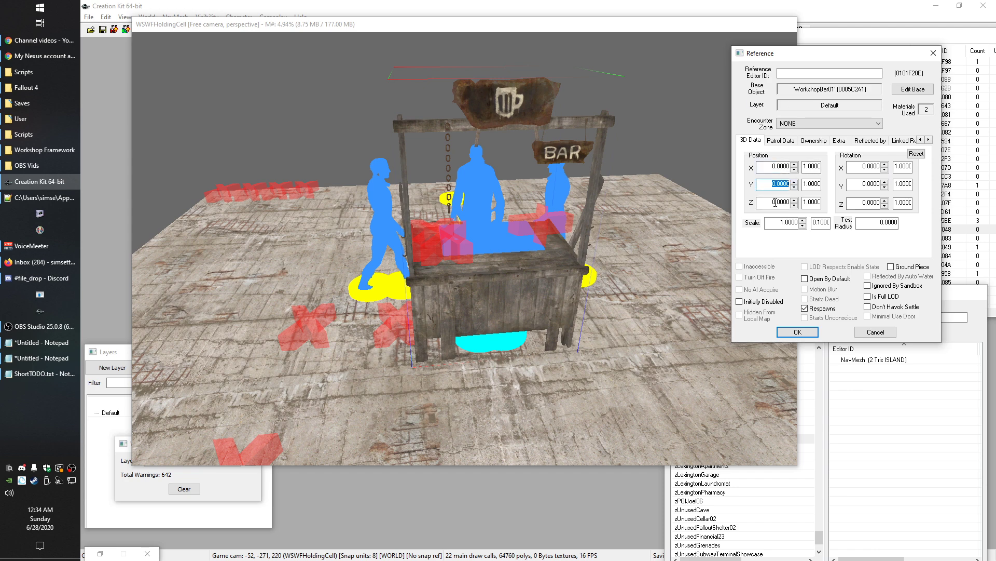
pyautogui.doubleClick(775, 202)
pyautogui.click(809, 334)
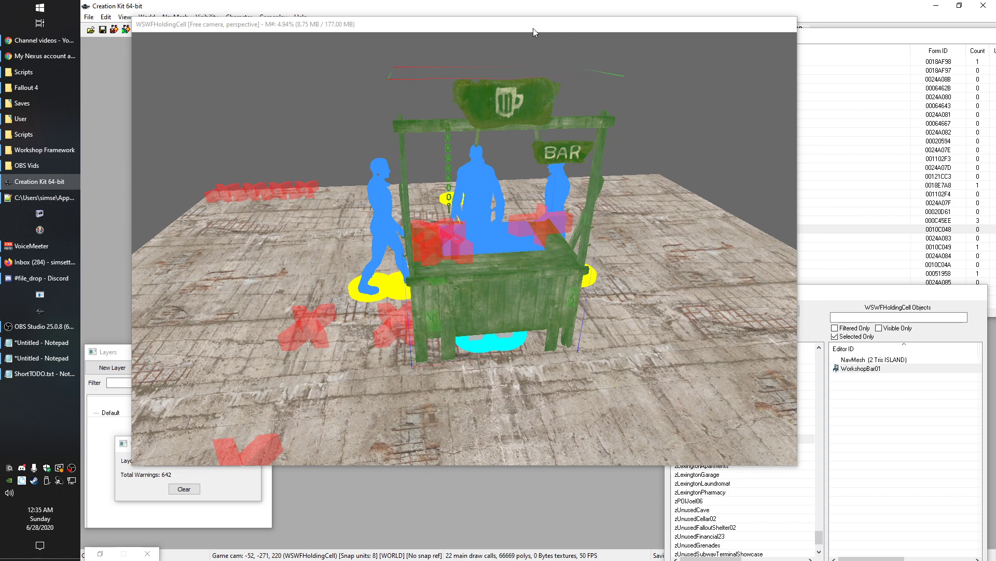
# Reposition the Render Window and reopen the WorkshopBar01 reference to review its position coordinates, discarding the dialog each time
pyautogui.moveTo(534, 32); pyautogui.dragTo(506, 43)
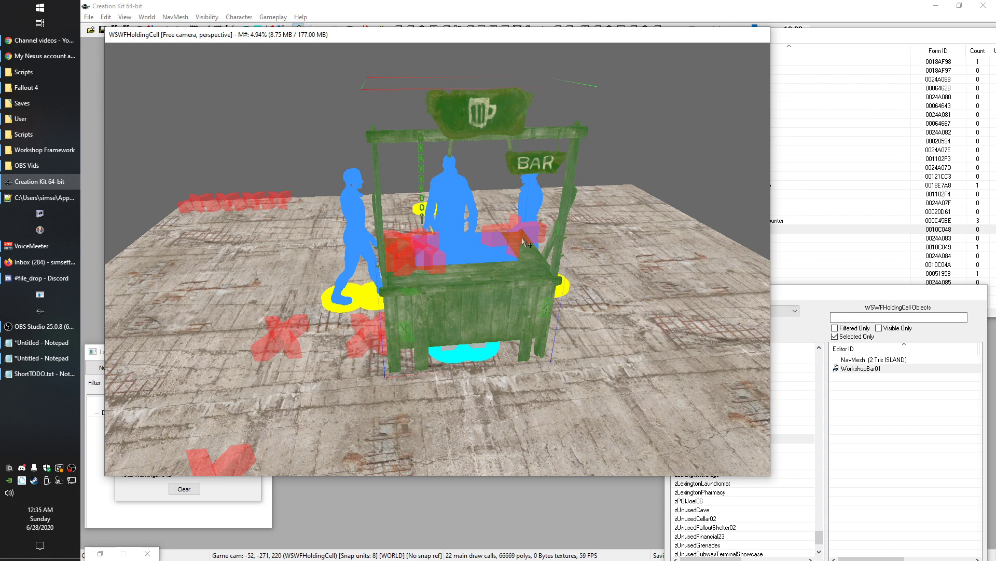
pyautogui.click(789, 40)
pyautogui.doubleClick(502, 285)
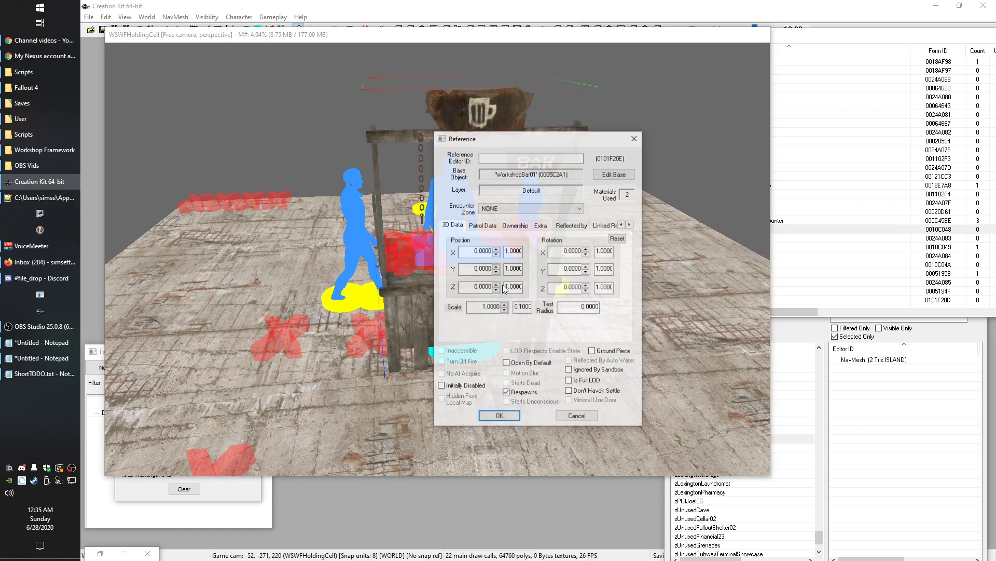
pyautogui.doubleClick(475, 288)
pyautogui.doubleClick(474, 252)
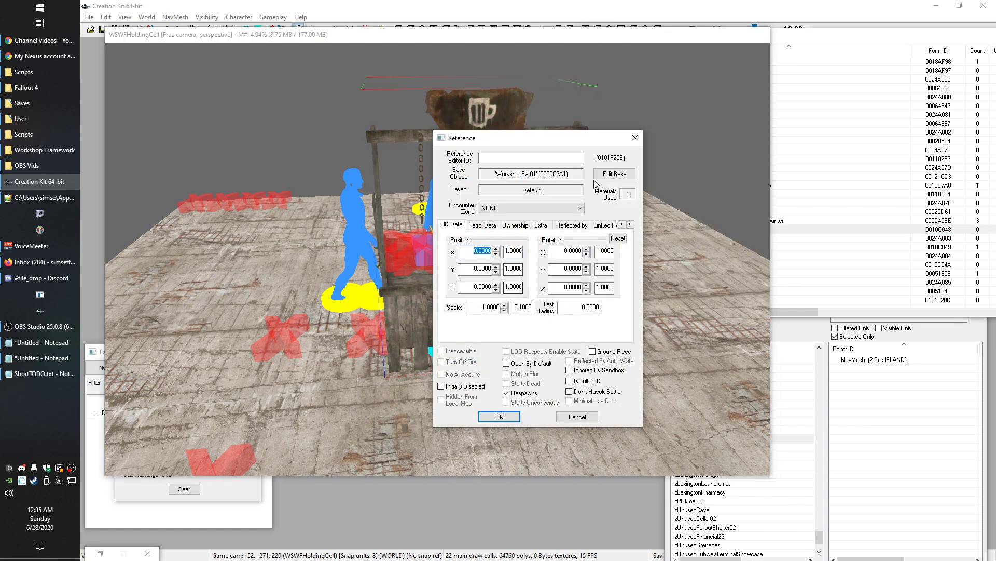
pyautogui.click(634, 137)
pyautogui.click(471, 107)
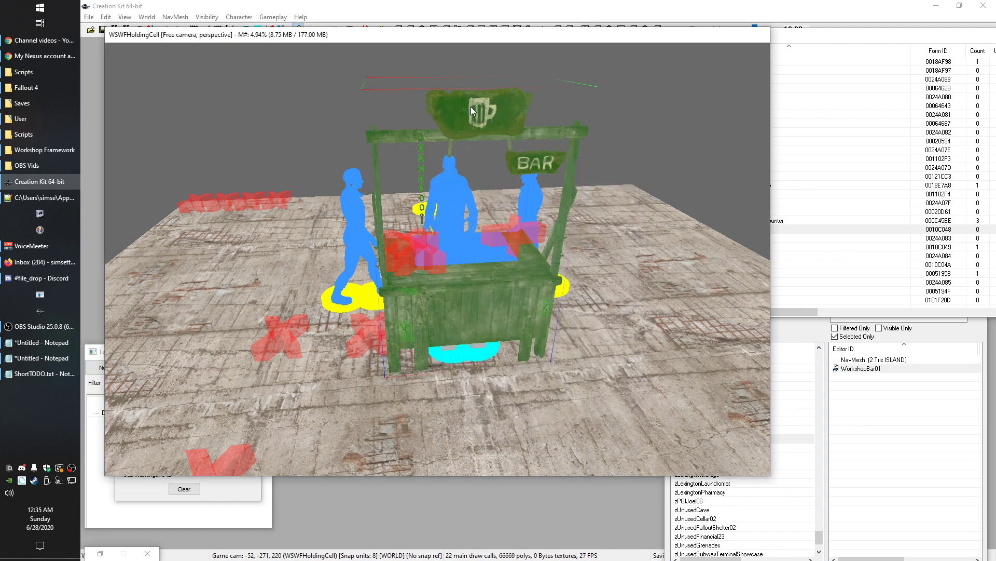
pyautogui.doubleClick(471, 110)
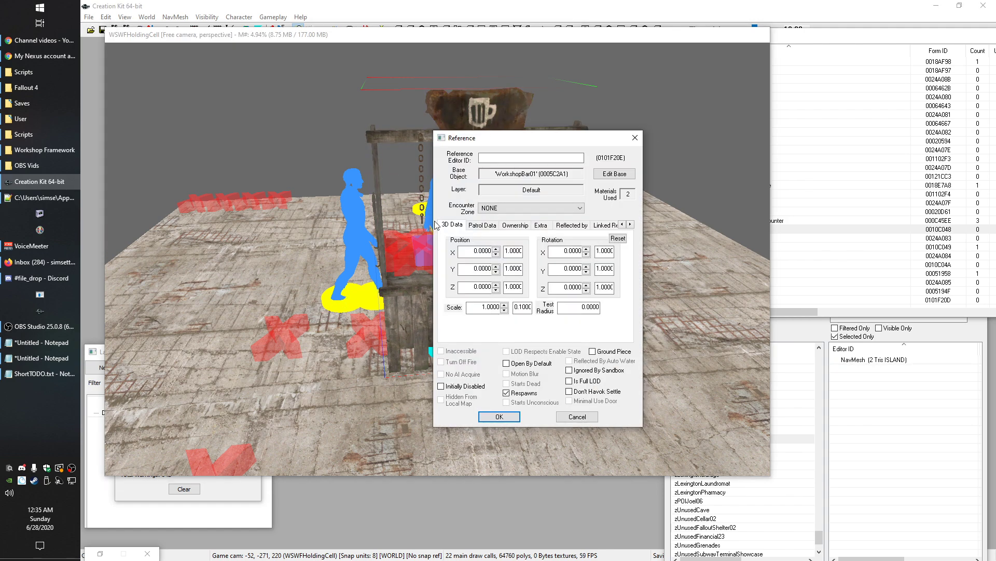
pyautogui.doubleClick(480, 251)
pyautogui.click(635, 137)
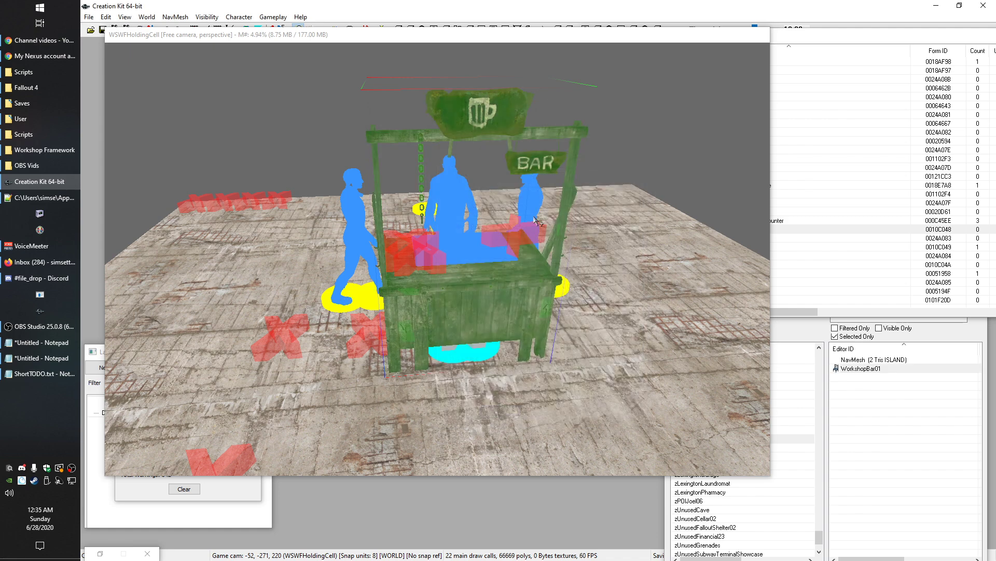
pyautogui.doubleClick(480, 284)
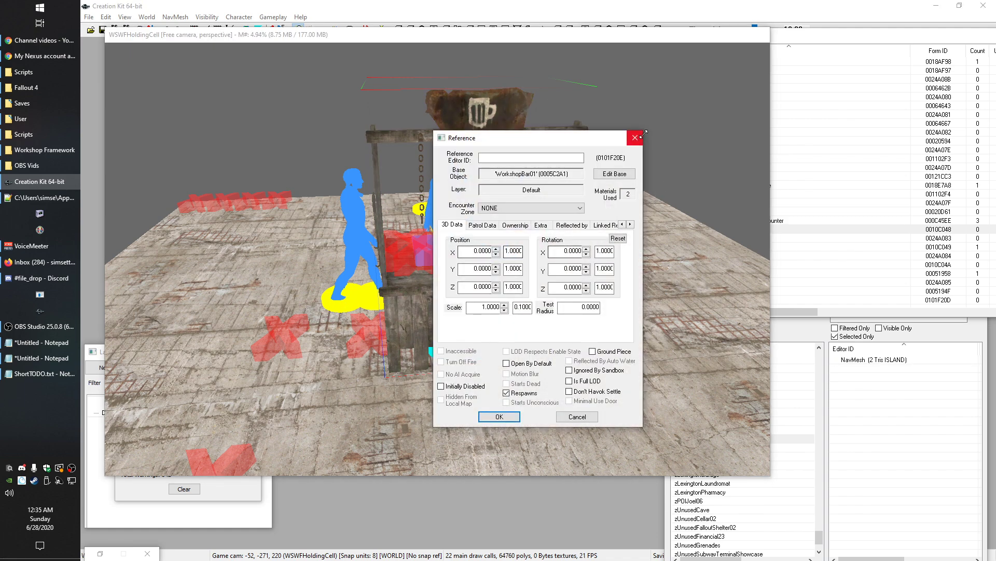
pyautogui.click(638, 138)
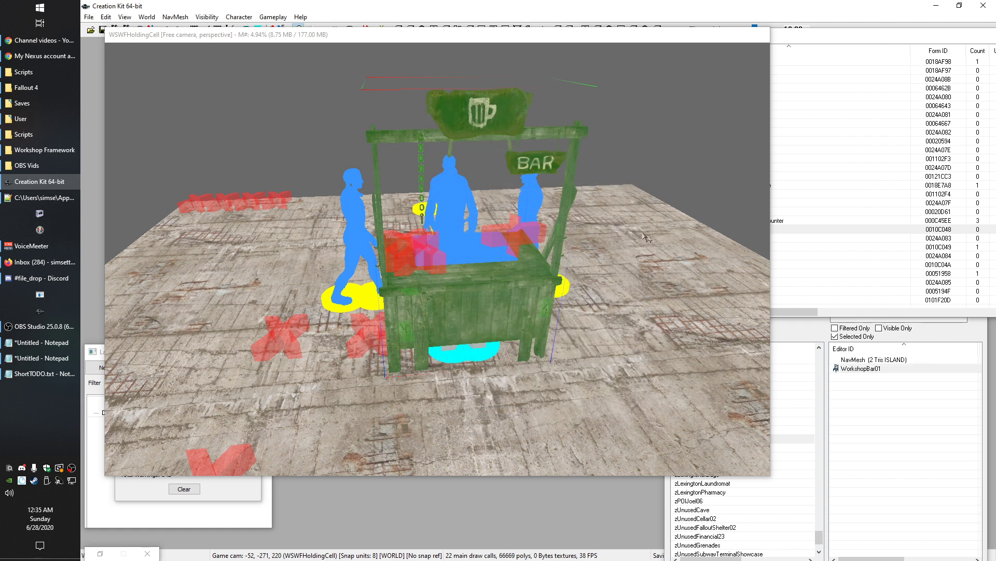
# List the Potion objects in the Object Window and filter them by "beer"
pyautogui.click(811, 30)
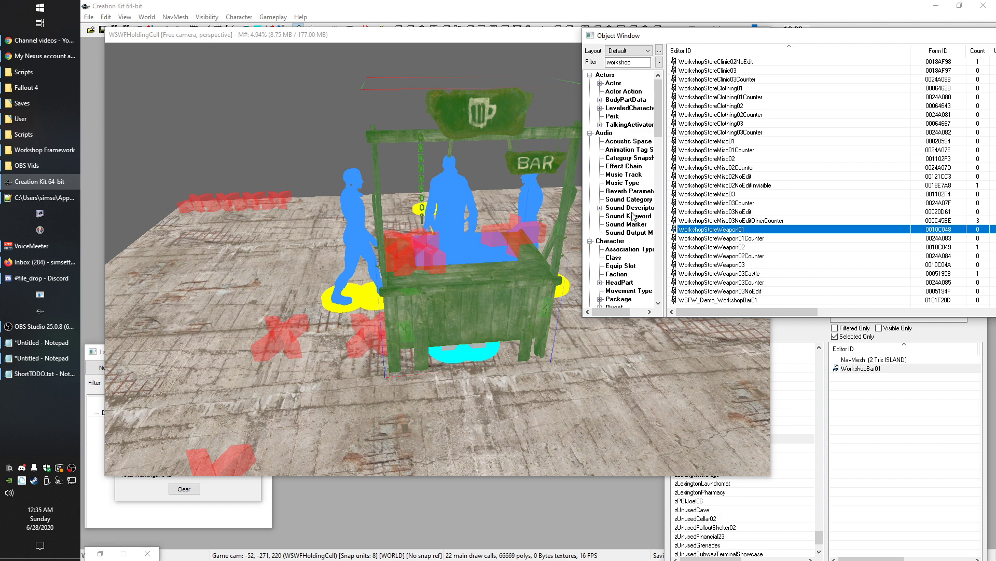
pyautogui.scroll(-5, 634, 213)
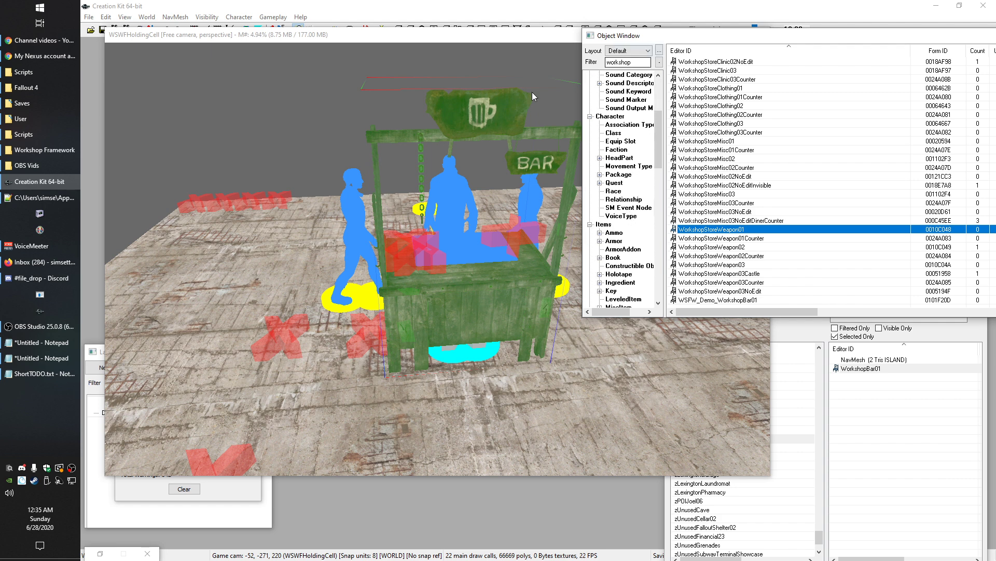
pyautogui.scroll(-5, 653, 217)
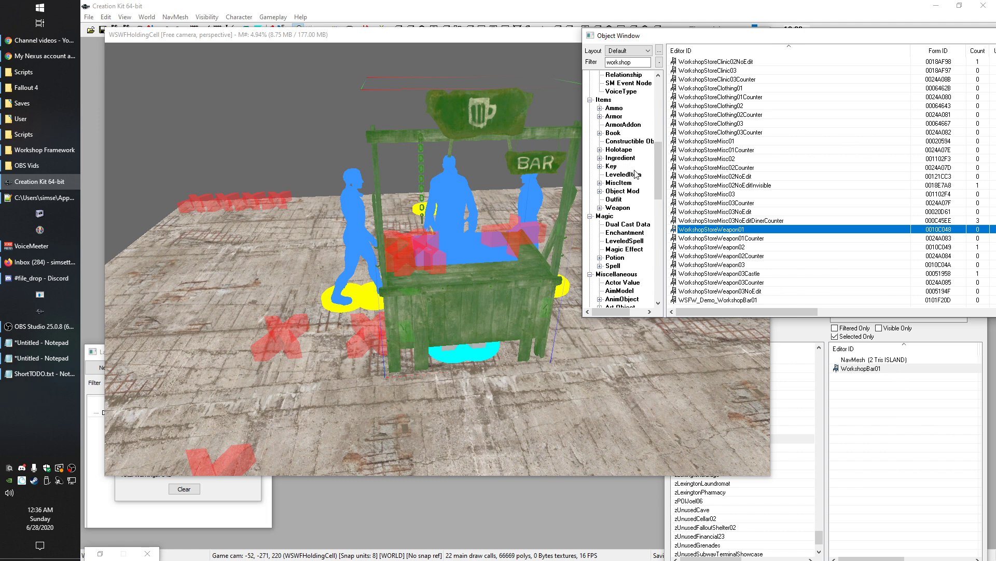
pyautogui.scroll(1, 632, 211)
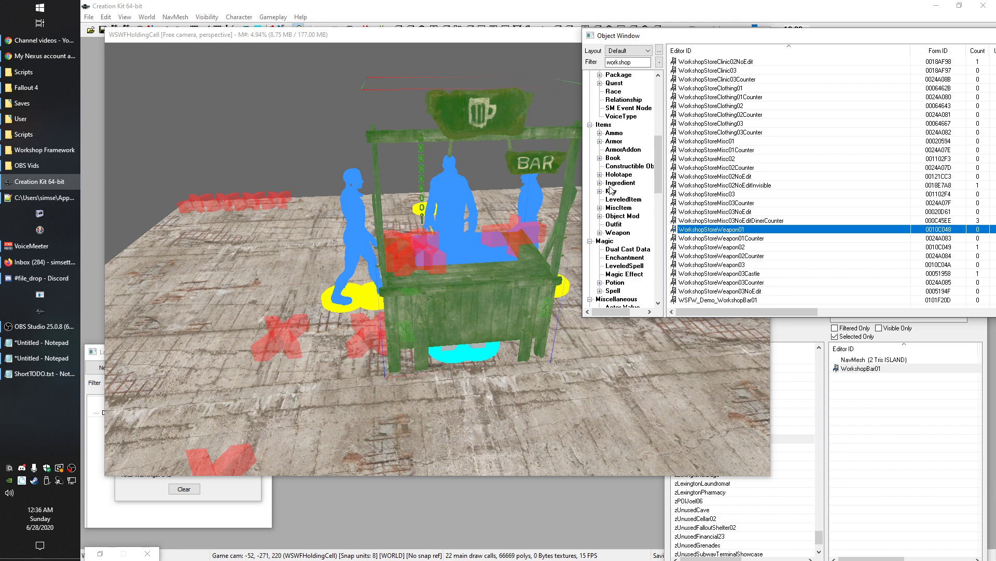
pyautogui.scroll(-2, 611, 198)
pyautogui.click(615, 232)
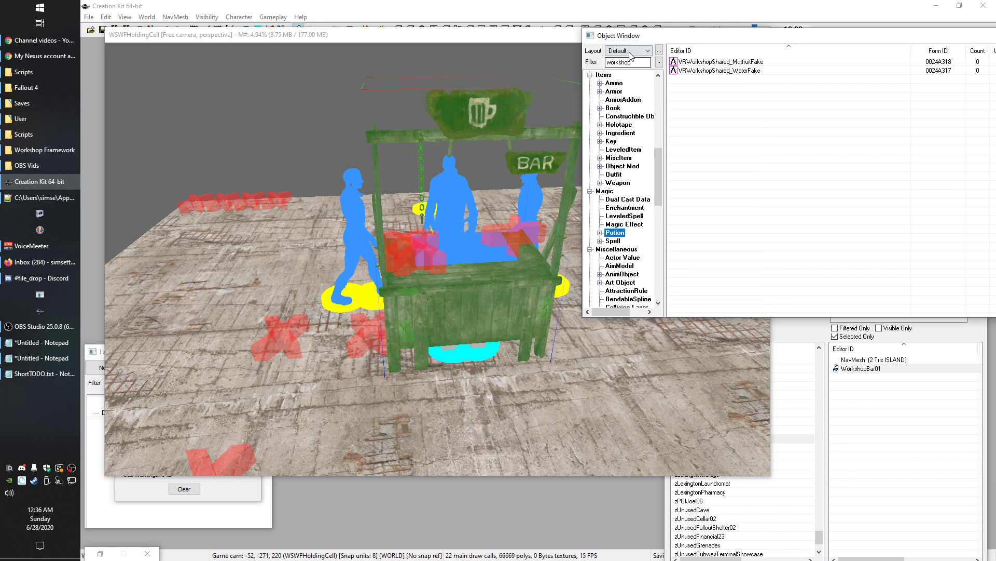
pyautogui.doubleClick(629, 63)
pyautogui.write('beer')
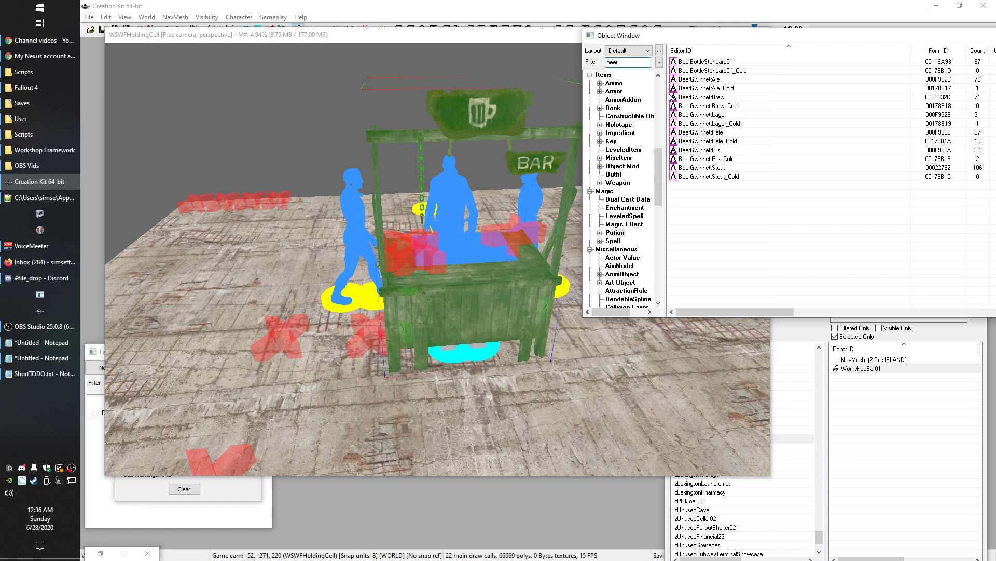
# Place a BeerGwinnettAle bottle on the bar counter and raise it along the Z axis
pyautogui.moveTo(698, 78); pyautogui.dragTo(516, 265)
pyautogui.scroll(6, 517, 264)
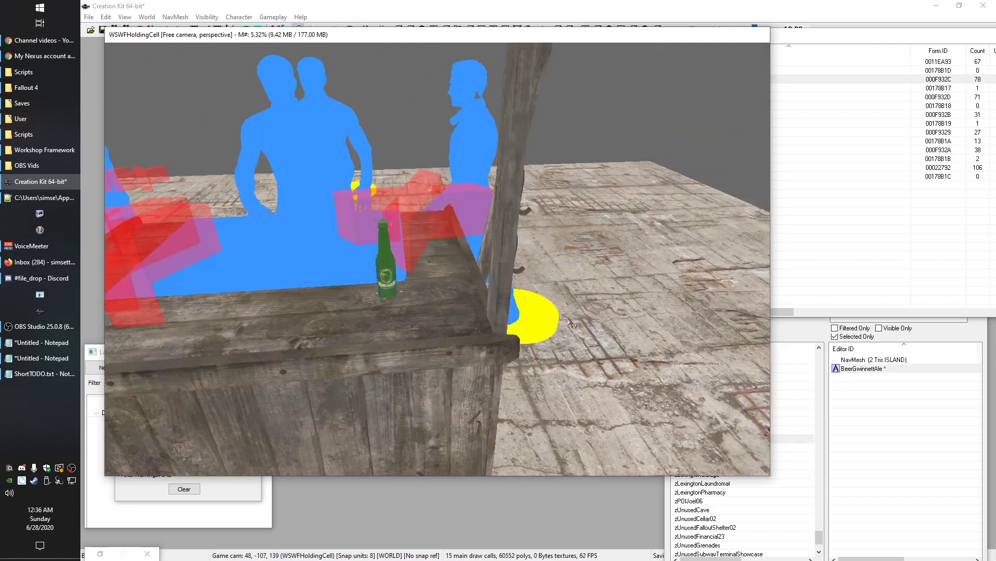
pyautogui.moveTo(569, 321); pyautogui.dragTo(457, 200, button='middle')
pyautogui.scroll(3, 569, 318)
pyautogui.press('z')
pyautogui.moveTo(456, 199); pyautogui.dragTo(461, 182)
pyautogui.moveTo(473, 172)
pyautogui.keyDown('shift'); pyautogui.mouseDown(button='middle')
pyautogui.moveTo(497, 181)
pyautogui.moveTo(478, 184)
pyautogui.mouseUp(button='middle'); pyautogui.keyUp('shift')
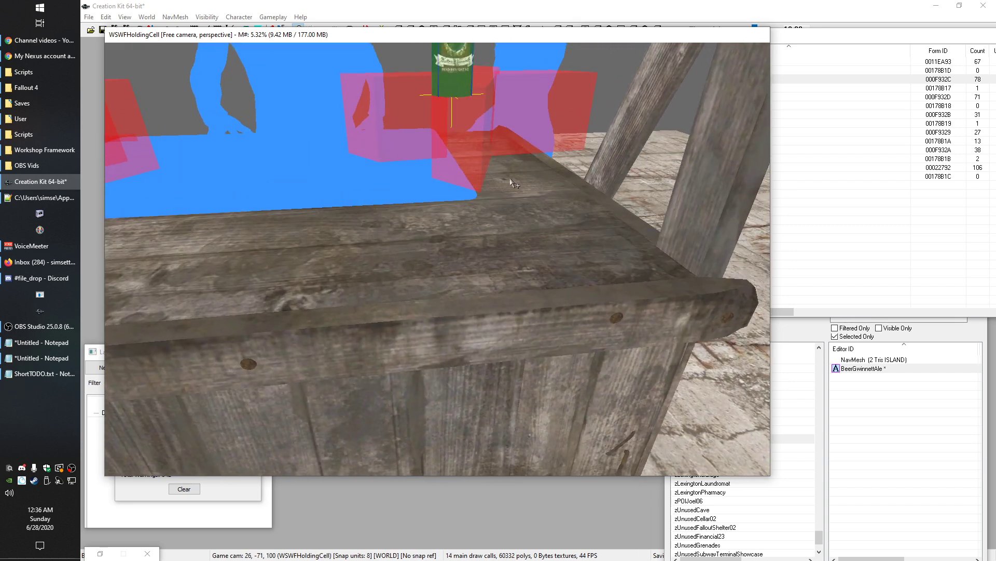
# Check the BeerGwinnettAle bottle's reference position data and move the bottle out along the bar counter, clear of the red marker boxes
pyautogui.doubleClick(453, 83)
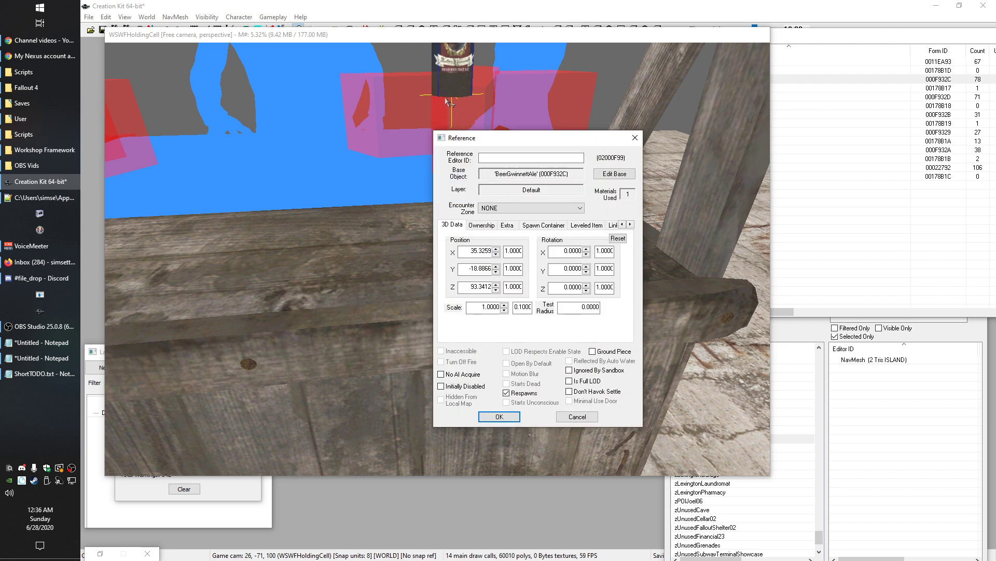
pyautogui.click(635, 138)
pyautogui.keyDown('shift'); pyautogui.moveTo(470, 111); pyautogui.dragTo(498, 125, button='middle'); pyautogui.keyUp('shift')
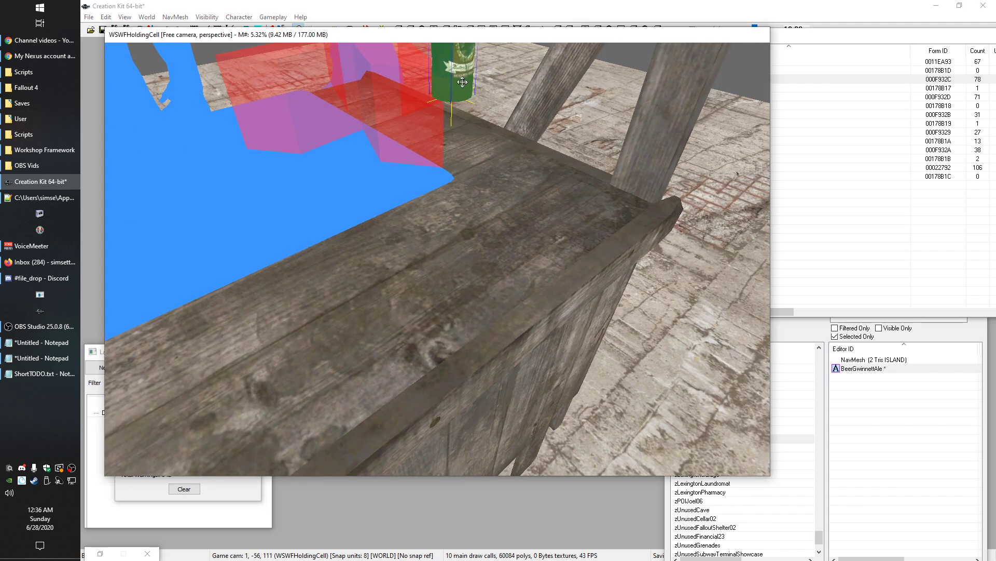
pyautogui.moveTo(460, 54); pyautogui.dragTo(438, 255)
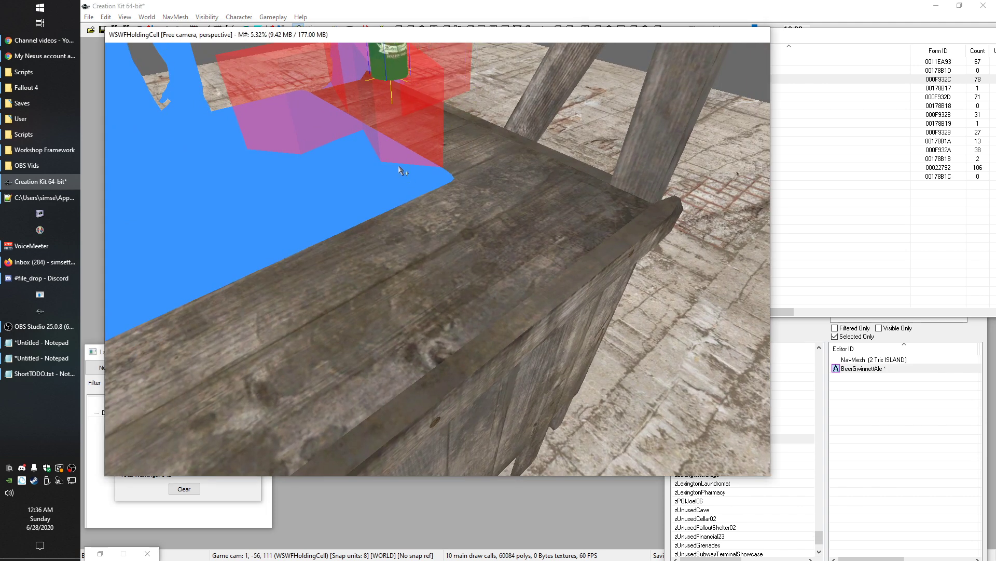
pyautogui.moveTo(397, 91); pyautogui.dragTo(498, 174)
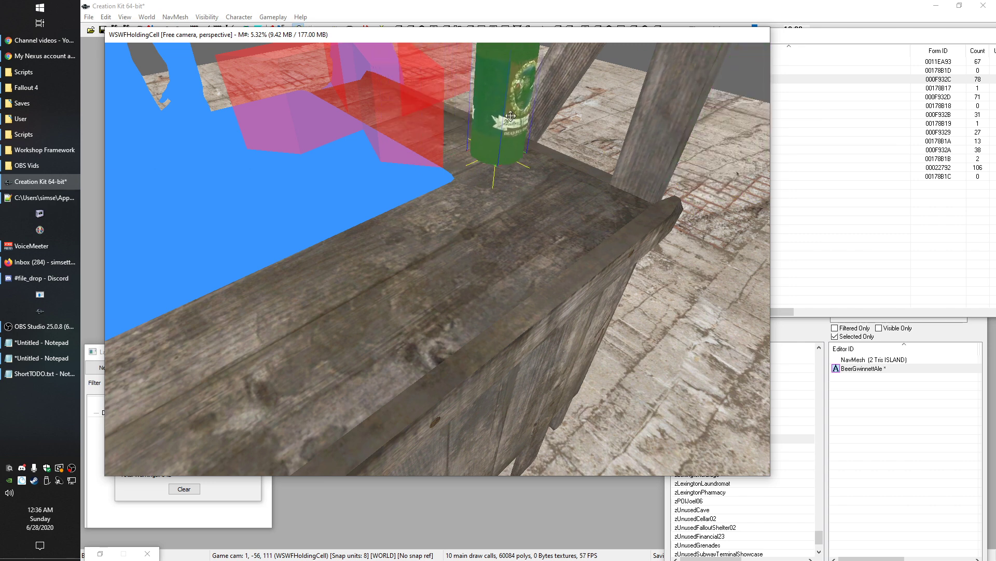
pyautogui.moveTo(503, 124); pyautogui.dragTo(490, 262)
pyautogui.moveTo(513, 104); pyautogui.dragTo(513, 106)
# Lower the beer bottle along the Z axis until its base rests on the counter surface
pyautogui.keyDown('shift'); pyautogui.moveTo(513, 106); pyautogui.dragTo(497, 79, button='middle'); pyautogui.keyUp('shift')
pyautogui.moveTo(497, 78); pyautogui.dragTo(497, 172)
pyautogui.moveTo(497, 80); pyautogui.dragTo(497, 56)
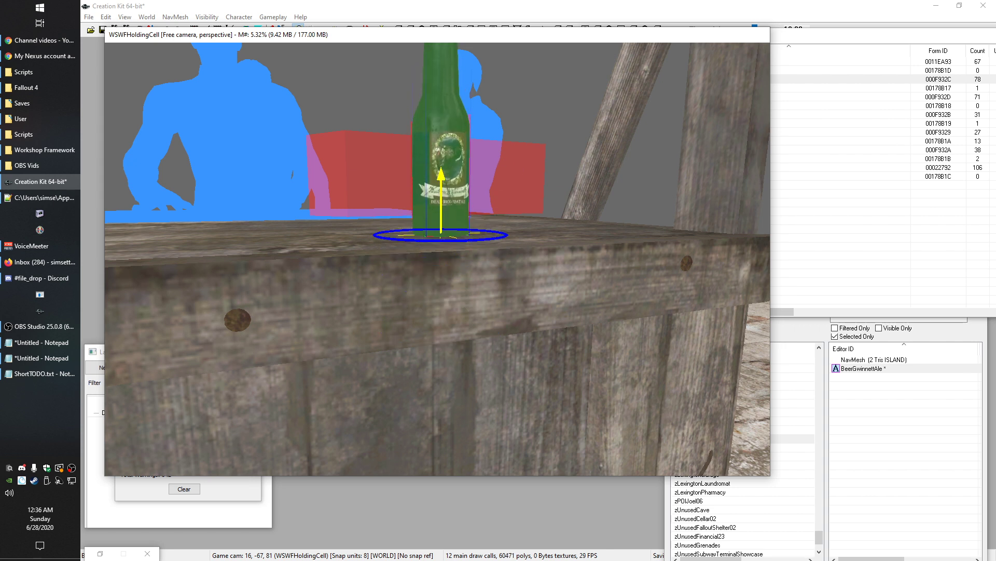
pyautogui.moveTo(518, 166); pyautogui.dragTo(518, 160)
pyautogui.moveTo(452, 173)
pyautogui.mouseDown()
pyautogui.moveTo(451, 184)
pyautogui.moveTo(452, 164)
pyautogui.moveTo(452, 181)
pyautogui.mouseUp()
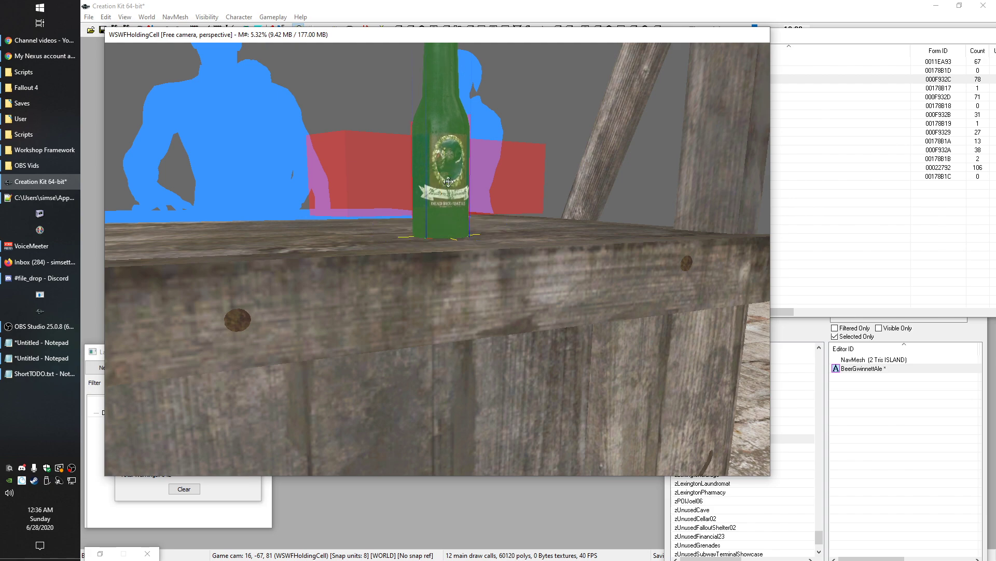
# Move the beer bottle back from the counter's front edge toward the middle of the countertop
pyautogui.scroll(-10, 449, 177)
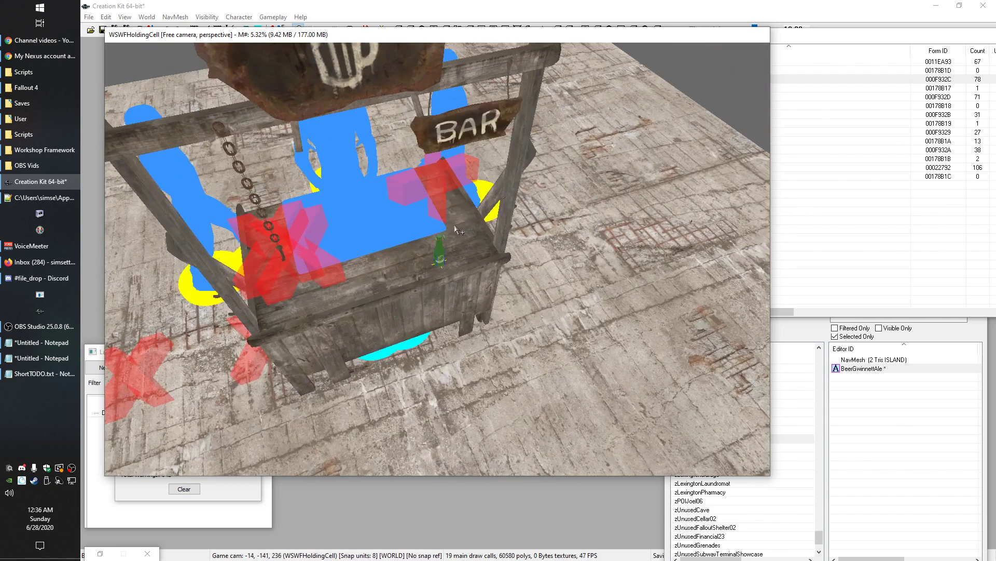
pyautogui.moveTo(455, 228)
pyautogui.keyDown('shift'); pyautogui.mouseDown(button='middle')
pyautogui.moveTo(461, 221)
pyautogui.moveTo(445, 221)
pyautogui.mouseUp(button='middle'); pyautogui.keyUp('shift')
pyautogui.scroll(-3, 461, 222)
pyautogui.scroll(10, 460, 222)
pyautogui.scroll(-5, 445, 221)
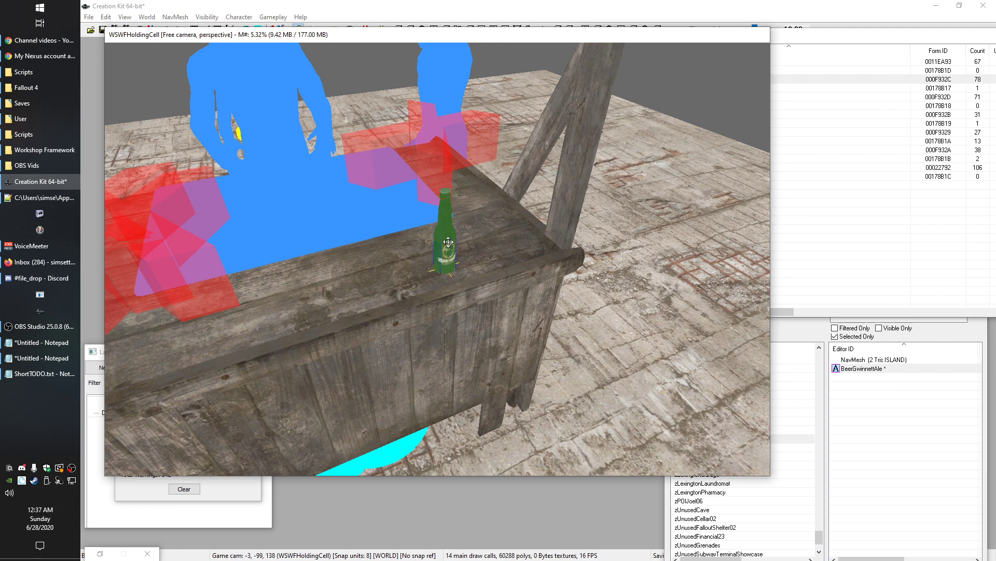
pyautogui.moveTo(448, 248); pyautogui.dragTo(428, 228)
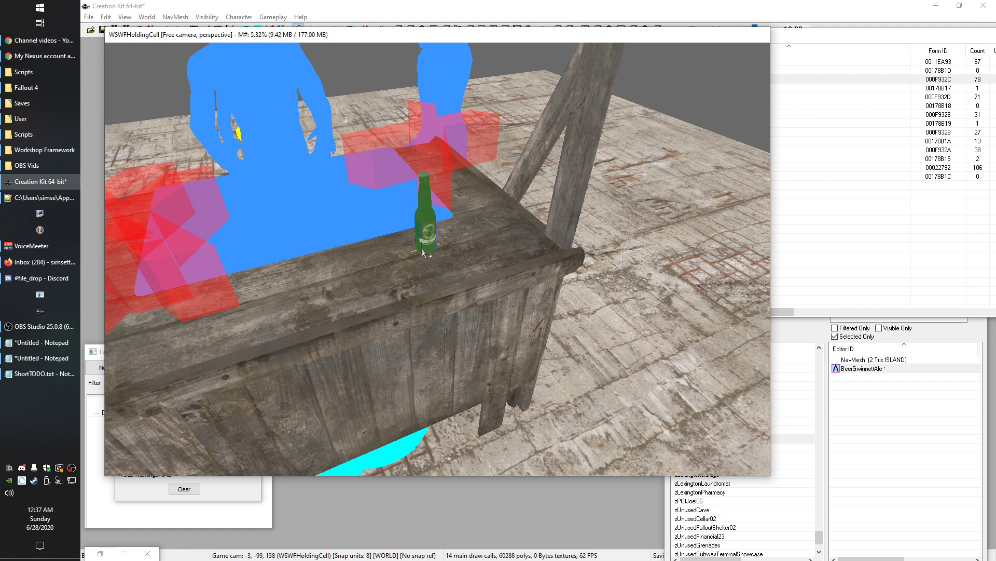
# Filter the Object Window by "mash" and place an InstaMash box on the counter at the beer bottle's spot
pyautogui.click(836, 224)
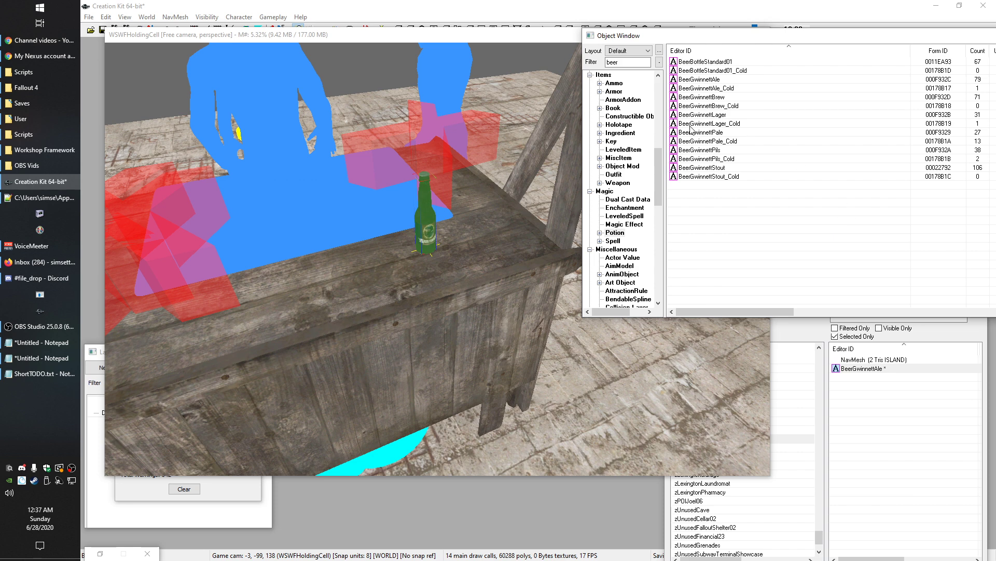
pyautogui.click(440, 232)
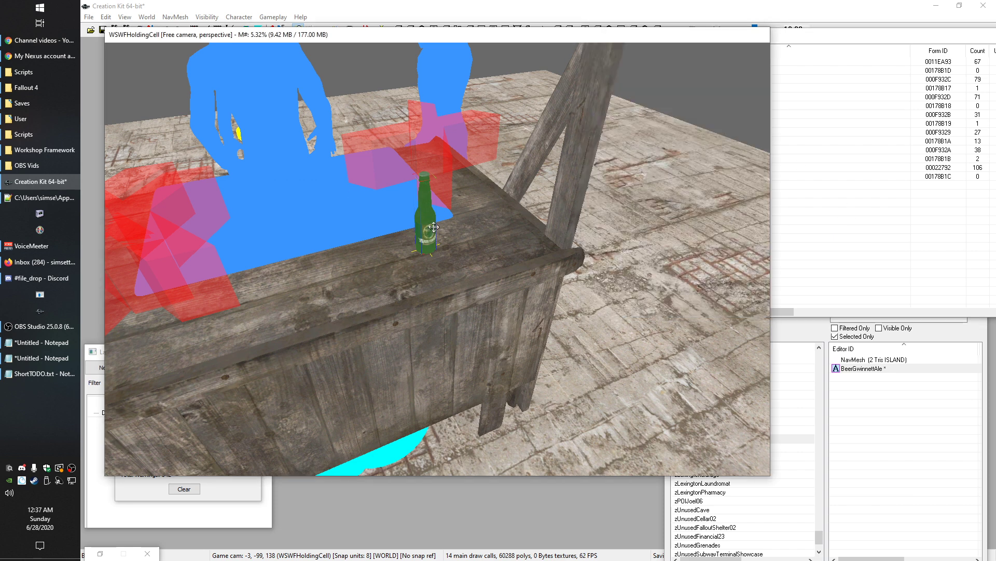
pyautogui.click(837, 227)
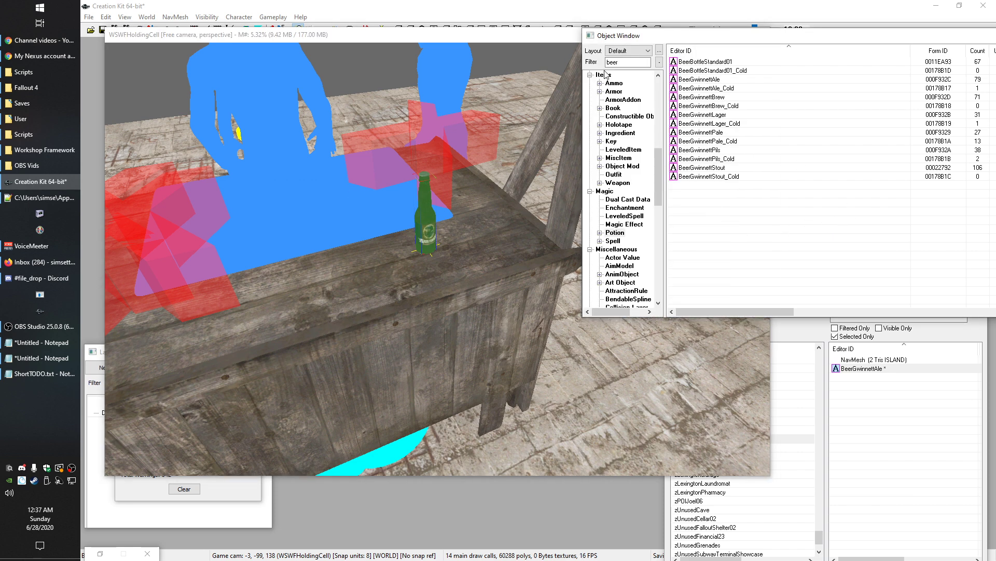
pyautogui.doubleClick(624, 62)
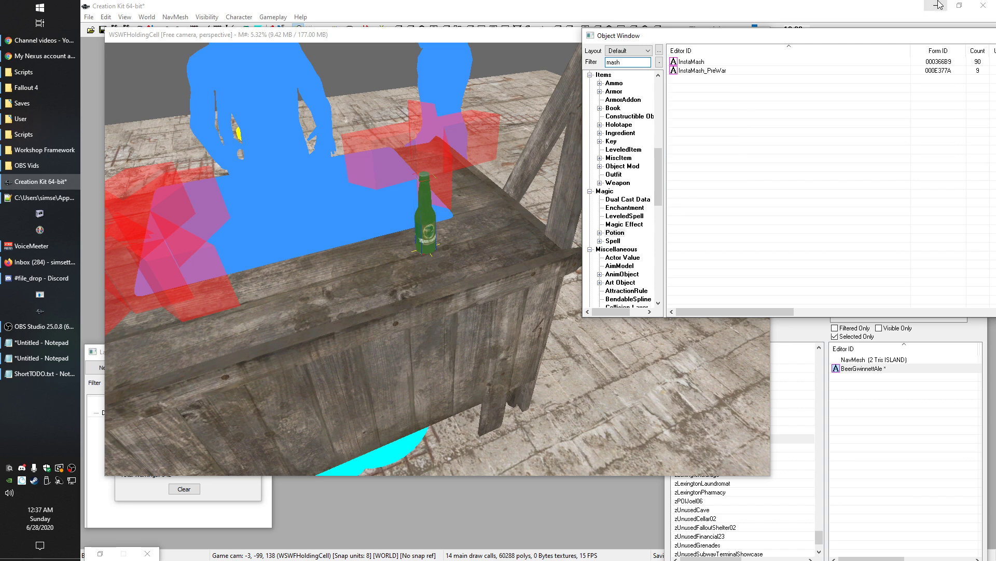
pyautogui.moveTo(503, 227); pyautogui.dragTo(425, 240)
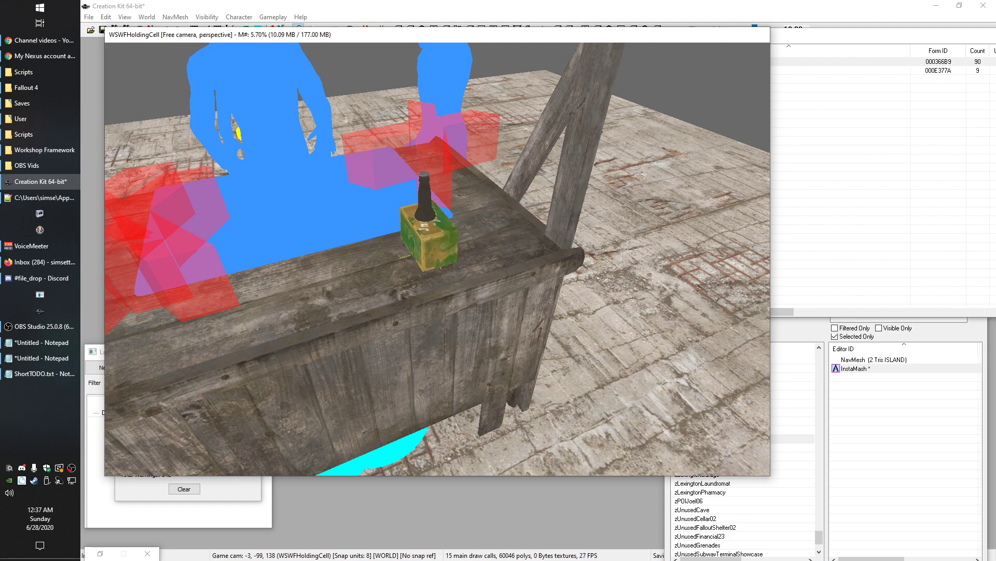
# Reposition the Render Window, select the InstaMash box on the counter and bring the Object Window forward
pyautogui.doubleClick(422, 217)
pyautogui.click(634, 137)
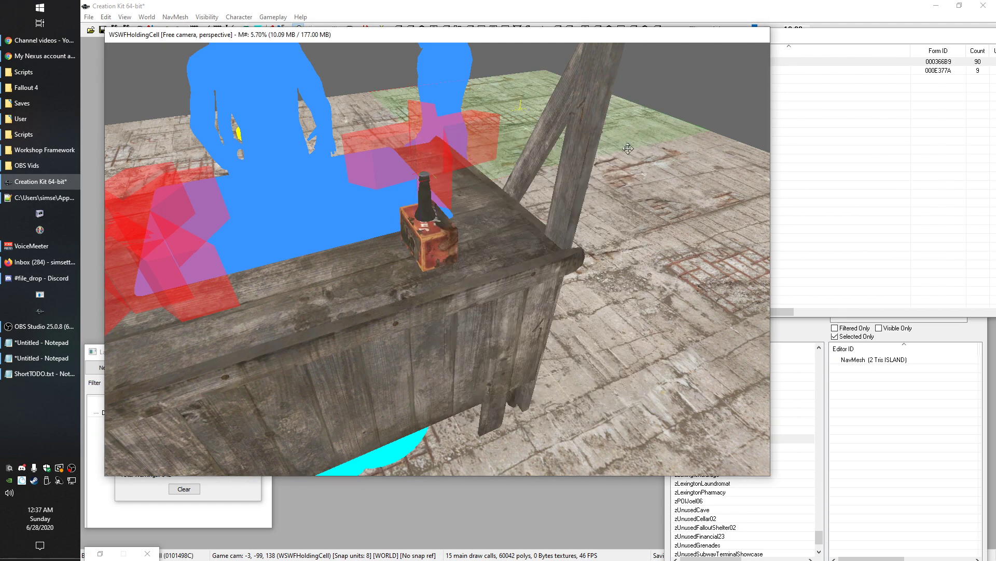
pyautogui.moveTo(589, 36); pyautogui.dragTo(637, 65)
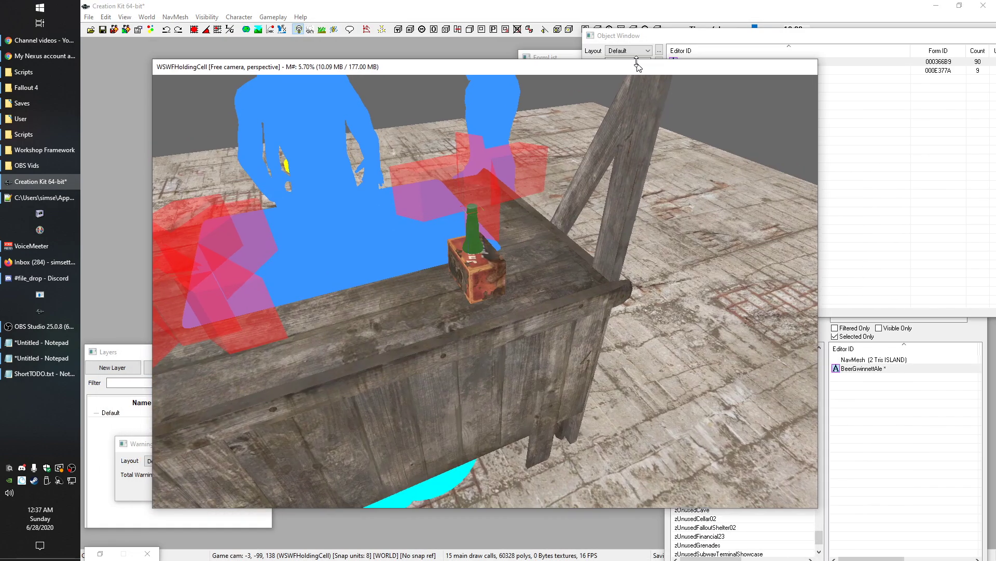
pyautogui.click(479, 286)
pyautogui.moveTo(479, 286)
pyautogui.keyDown('shift'); pyautogui.mouseDown(button='middle')
pyautogui.moveTo(494, 267)
pyautogui.moveTo(474, 288)
pyautogui.moveTo(480, 275)
pyautogui.mouseUp(button='middle'); pyautogui.keyUp('shift')
pyautogui.click(838, 194)
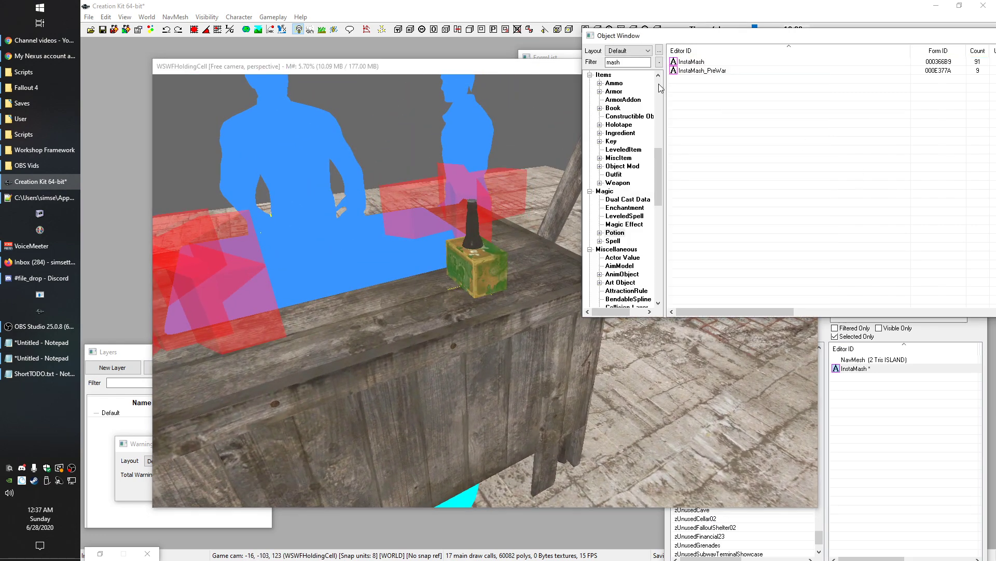
# Lower and raise the InstaMash box along the Z axis to compare its height with the bottle and the counter surface
pyautogui.click(470, 286)
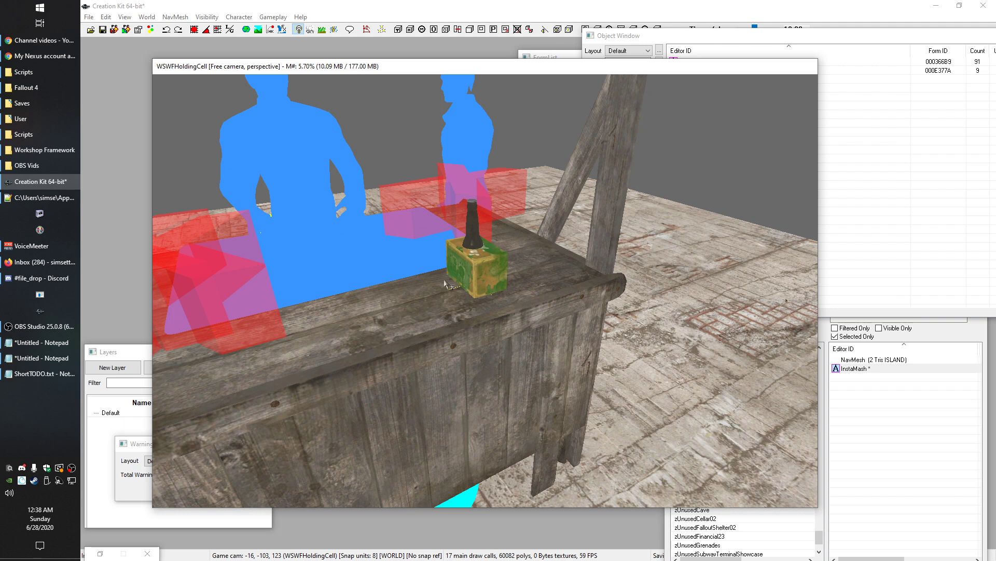
pyautogui.click(464, 271)
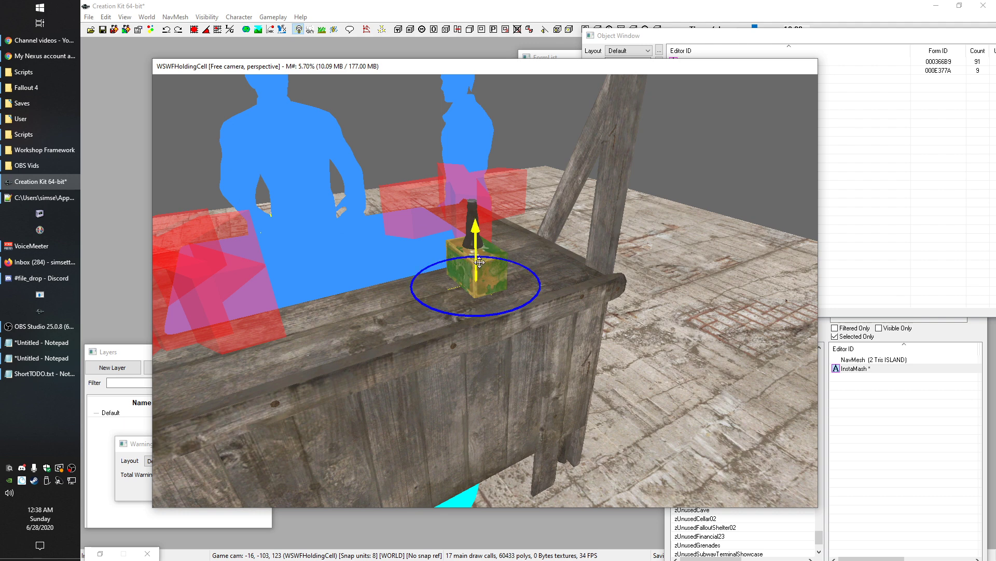
pyautogui.click(473, 223)
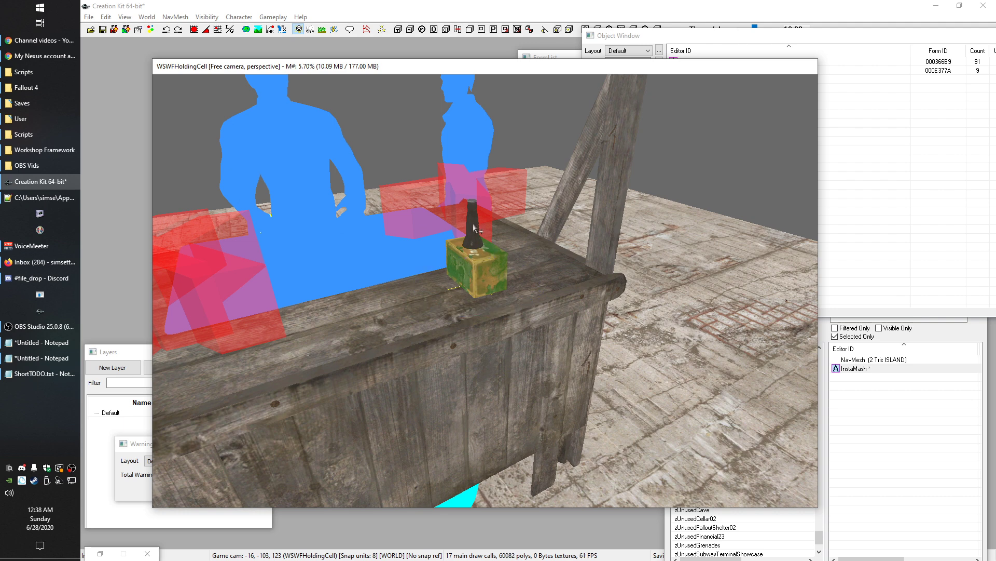
pyautogui.click(497, 278)
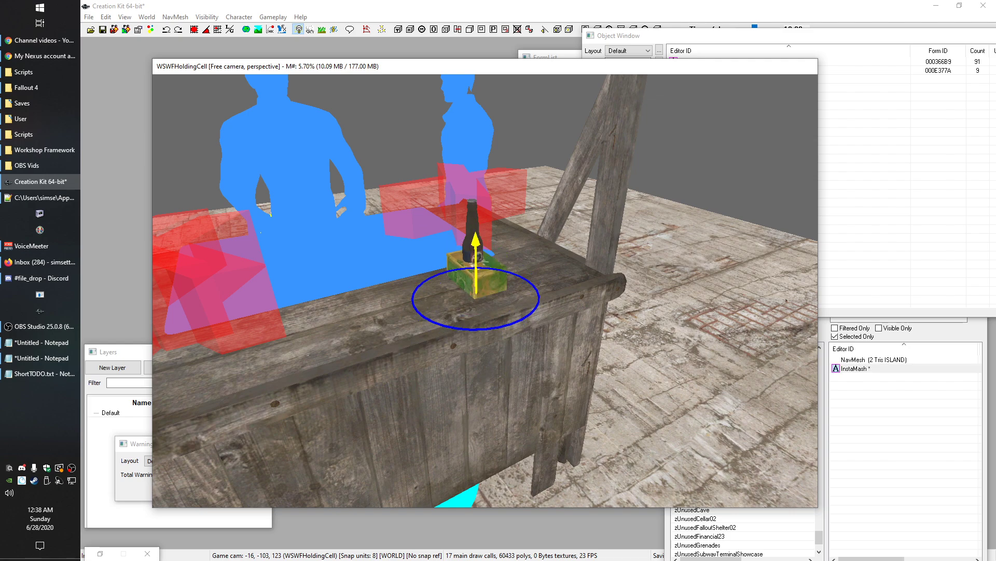
pyautogui.keyDown('shift'); pyautogui.moveTo(475, 258); pyautogui.dragTo(474, 298, button='middle'); pyautogui.keyUp('shift')
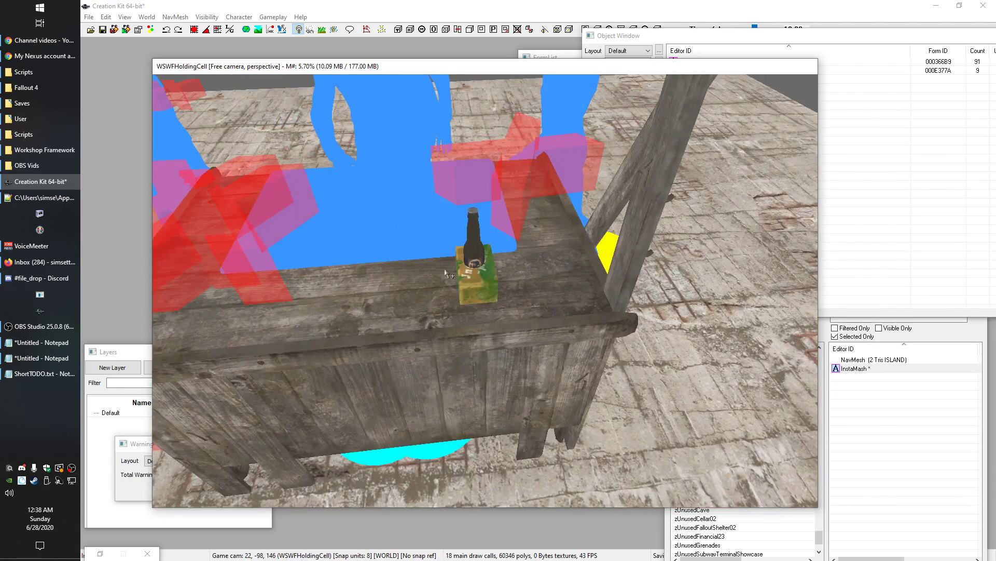
pyautogui.press('z')
pyautogui.moveTo(471, 290)
pyautogui.mouseDown()
pyautogui.moveTo(472, 265)
pyautogui.moveTo(472, 276)
pyautogui.mouseUp()
pyautogui.keyDown('shift'); pyautogui.moveTo(472, 289); pyautogui.dragTo(489, 256, button='middle'); pyautogui.keyUp('shift')
pyautogui.press('z')
pyautogui.moveTo(489, 256); pyautogui.dragTo(489, 267)
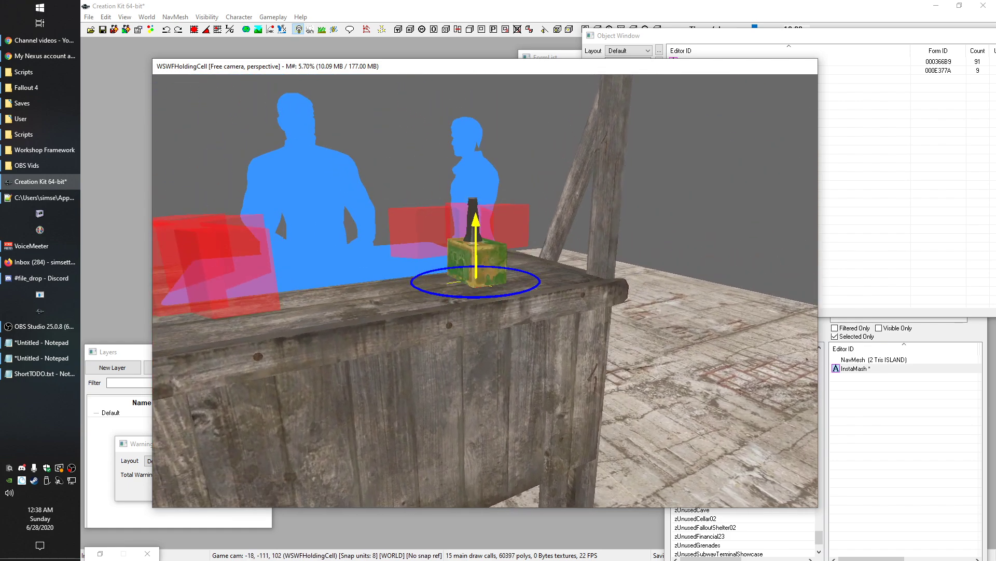
pyautogui.keyDown('shift'); pyautogui.moveTo(489, 260); pyautogui.dragTo(794, 283, button='middle'); pyautogui.keyUp('shift')
# Move the Object Window aside, bring up the WSFW_DisplayItemList_Beers form list and compare its entries with the InstaMash box
pyautogui.click(780, 46)
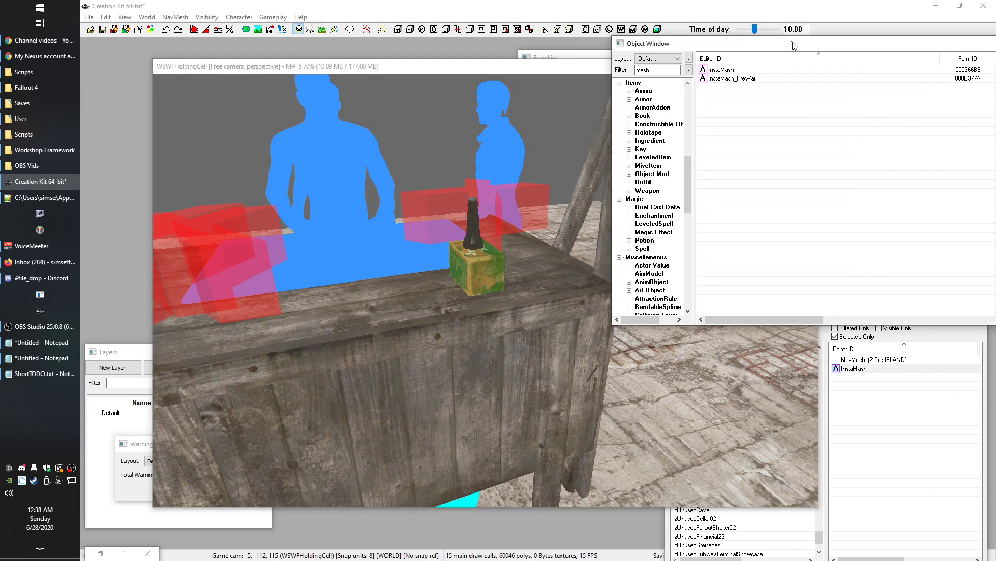
pyautogui.moveTo(579, 56); pyautogui.dragTo(584, 27)
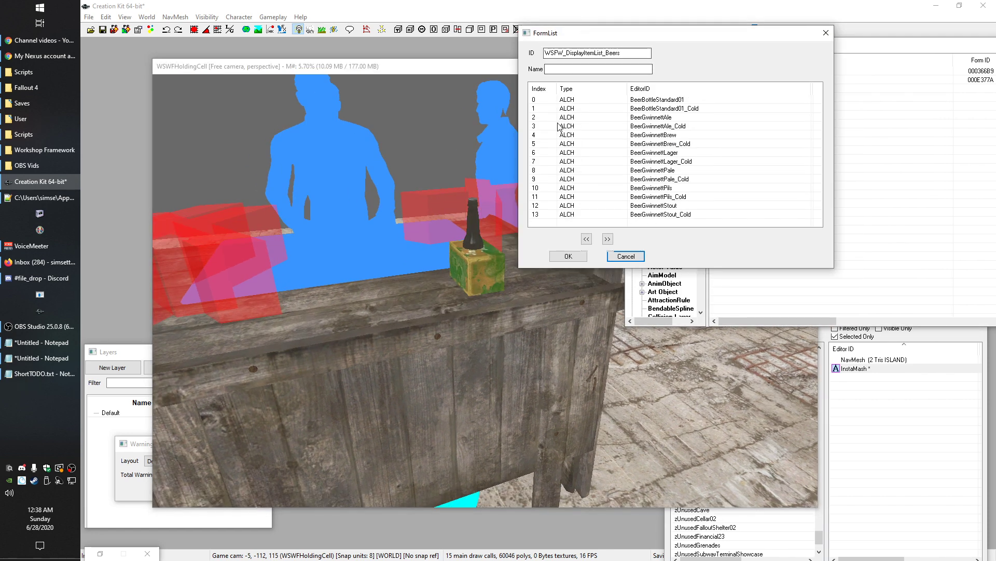
pyautogui.moveTo(477, 266); pyautogui.dragTo(476, 245)
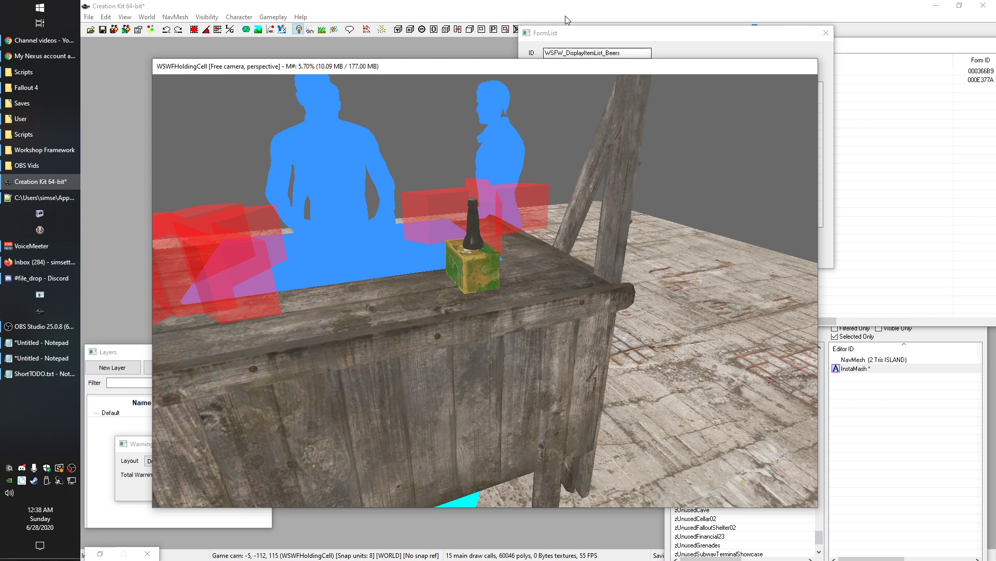
pyautogui.click(575, 38)
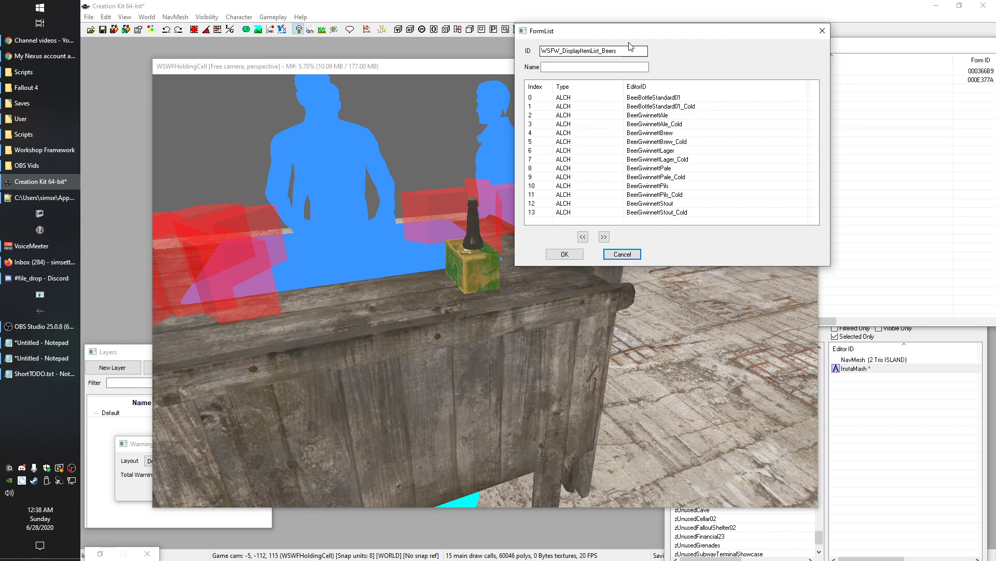
# Delete the InstaMash box from the counter and select the remaining beer bottle
pyautogui.click(468, 267)
pyautogui.press('Delete')
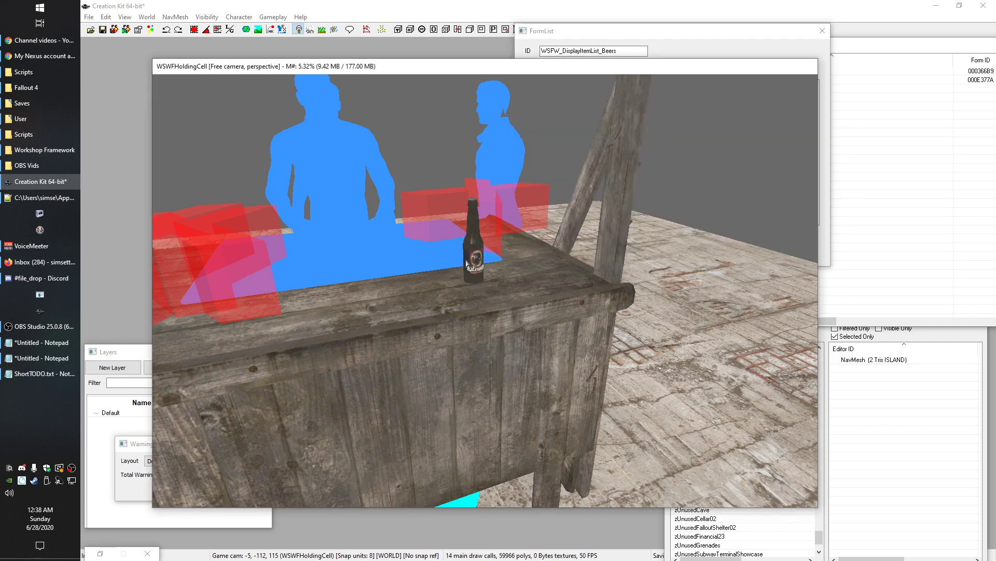
pyautogui.click(589, 37)
pyautogui.moveTo(654, 98); pyautogui.dragTo(480, 262)
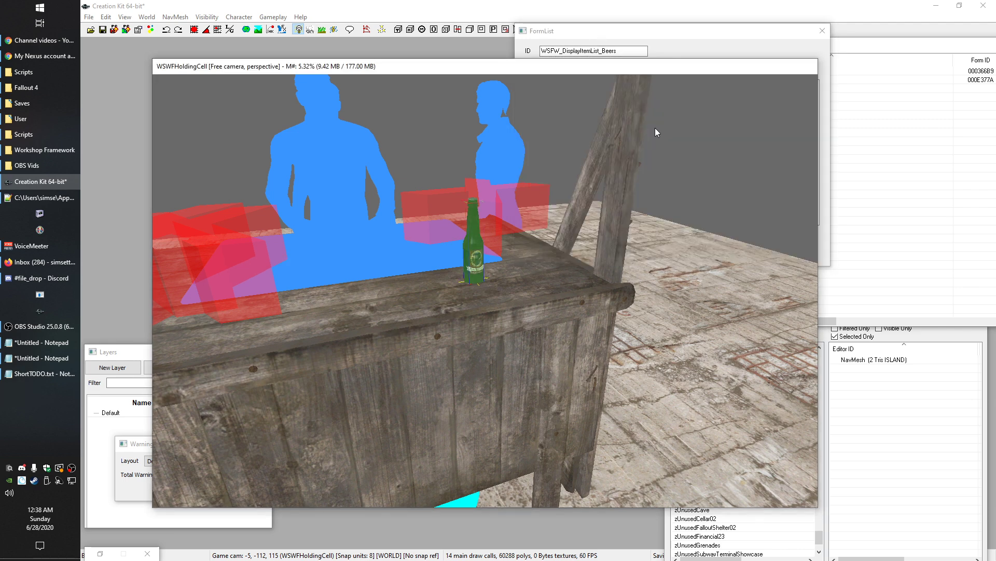
# Review the beer variants in the WSFW_DisplayItemList_Beers form list and return to the Object Window
pyautogui.click(912, 245)
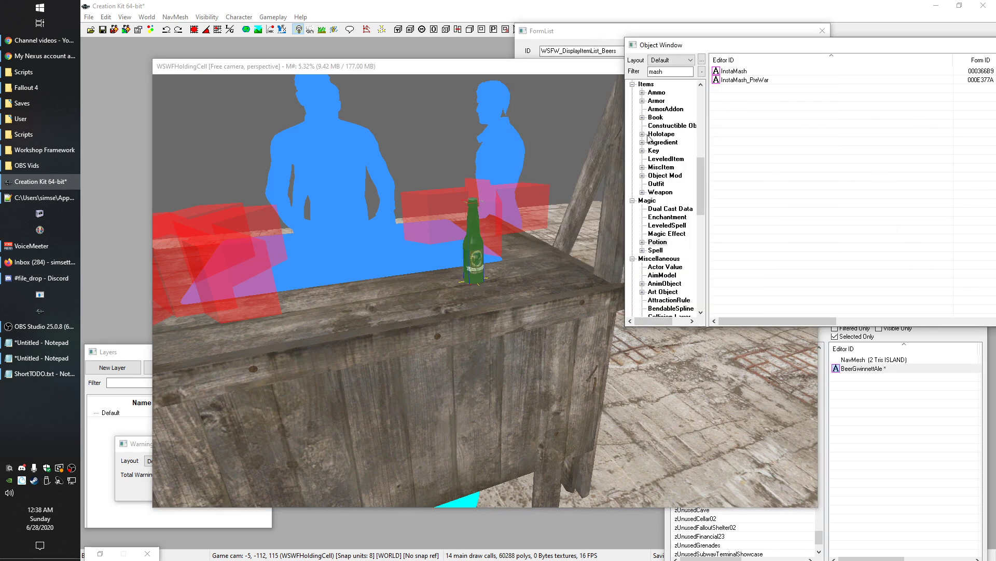
pyautogui.moveTo(582, 34); pyautogui.dragTo(584, 36)
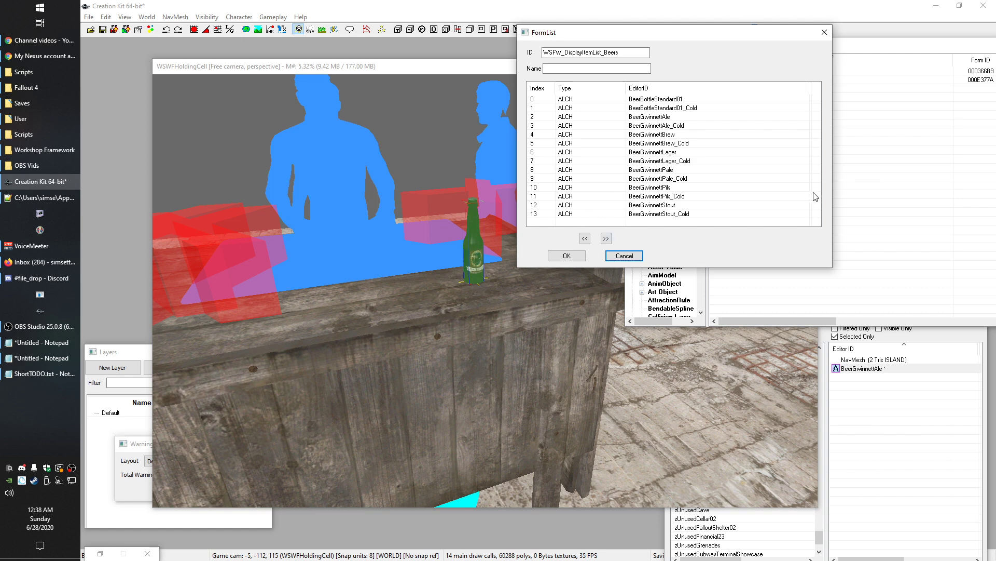
pyautogui.click(870, 221)
# Cycle the counter bottle's base object through the beer variants to BeerGwinnettBrew_Cold and bring the Cell View forward
pyautogui.click(475, 258)
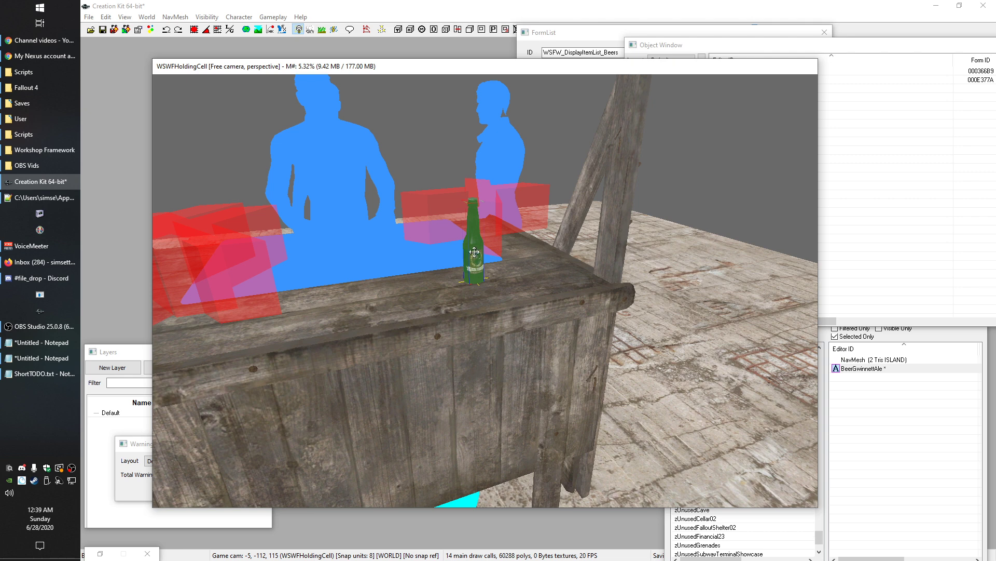
pyautogui.hotkey('ctrl', 'Right')
pyautogui.hotkey('ctrl', 'Right')
pyautogui.hotkey('ctrl', 'Right')
pyautogui.hotkey('ctrl', 'Right')
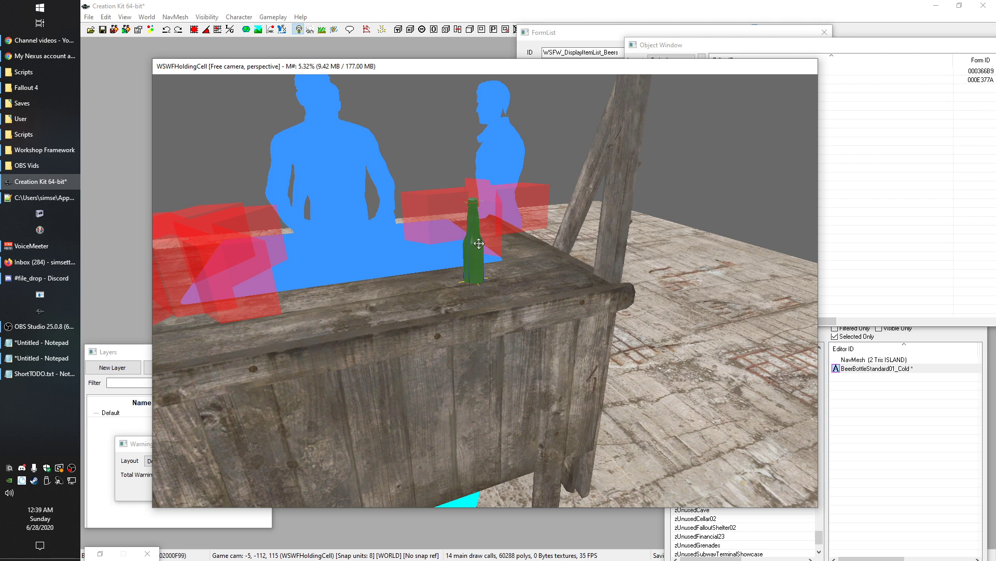
pyautogui.hotkey('ctrl', 'Right')
pyautogui.hotkey('ctrl', 'Right')
pyautogui.hotkey('ctrl', 'Right')
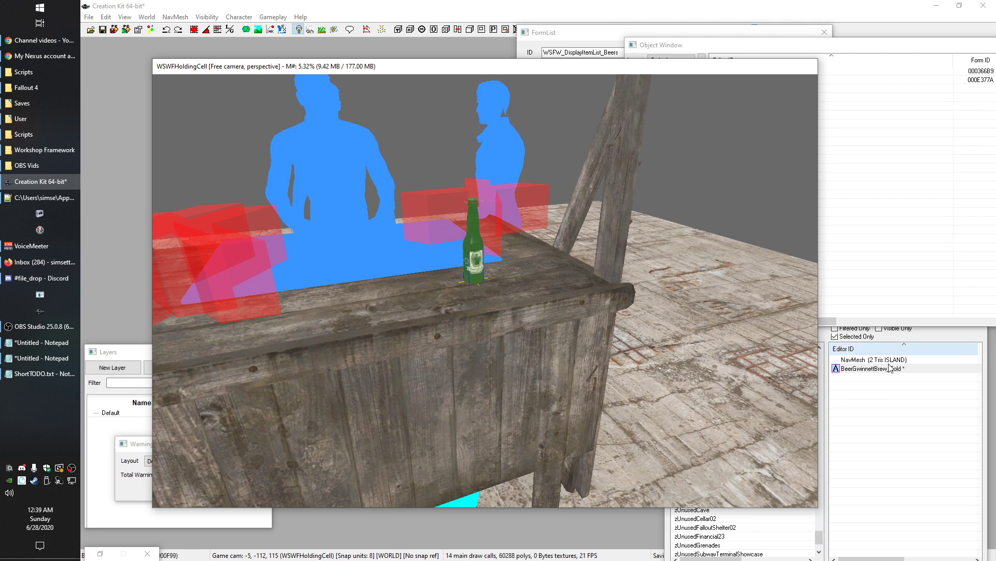
pyautogui.click(919, 343)
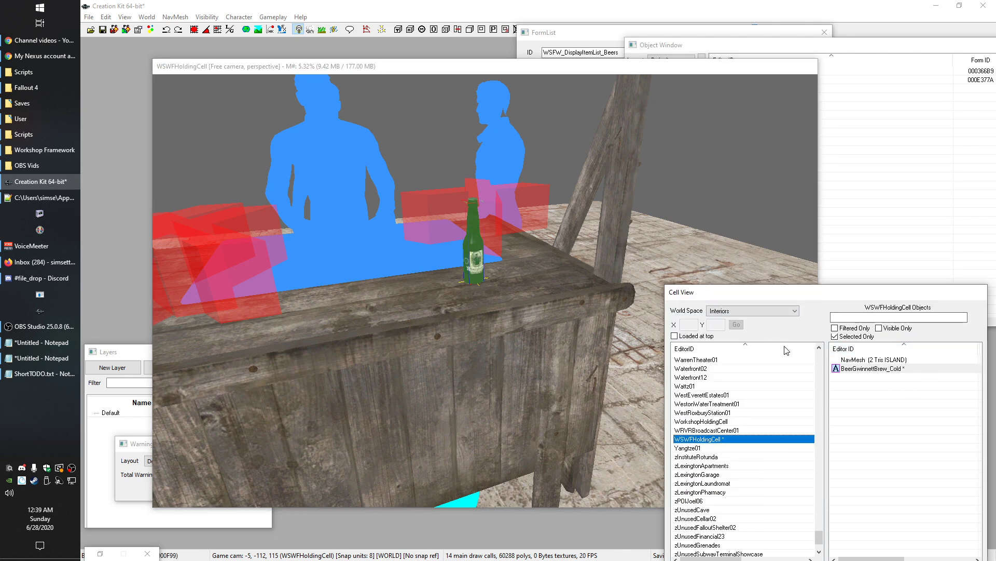
# Cycle the counter bottle's base object to BeerGwinnettLager, check it against the WSFW_DisplayItemList_Beers form list and close the list
pyautogui.click(542, 71)
pyautogui.hotkey('ctrl', 'Right')
pyautogui.hotkey('ctrl', 'Right')
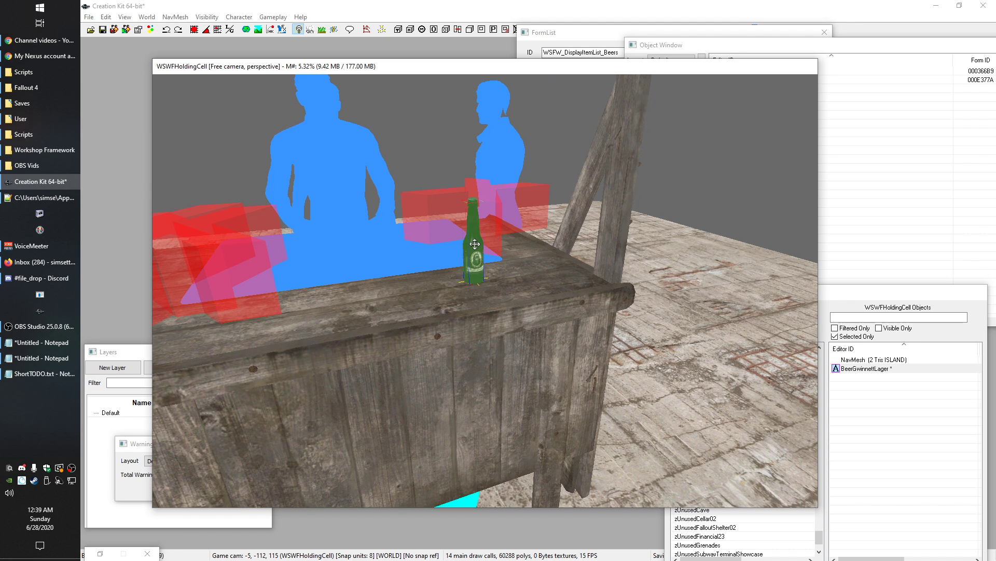
pyautogui.hotkey('ctrl', 'Right')
pyautogui.click(576, 46)
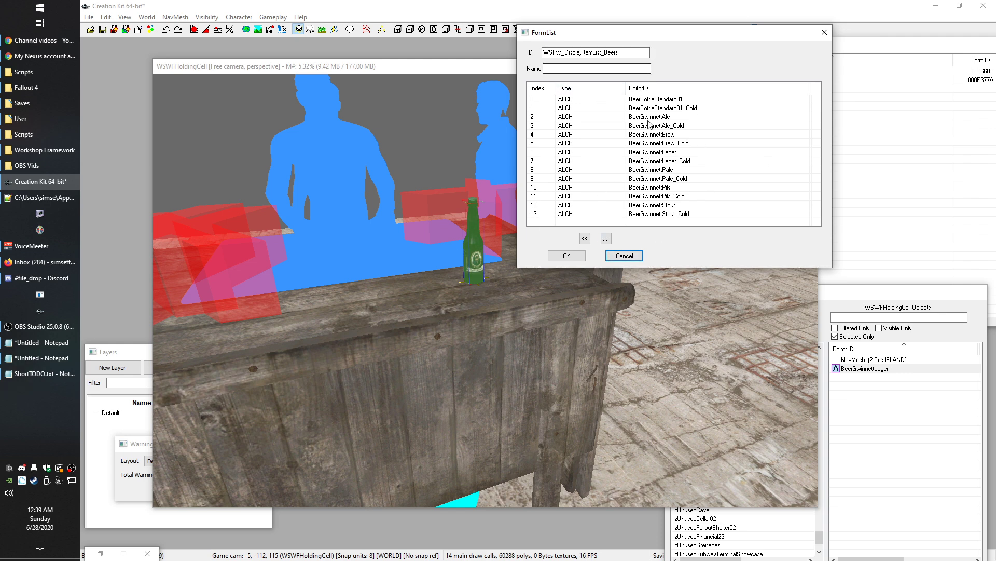
pyautogui.click(567, 256)
# Inspect the red display markers around the counter and select the WSFW_Demo_RIDP_Beer marker behind the bottle
pyautogui.keyDown('shift'); pyautogui.moveTo(556, 262); pyautogui.dragTo(542, 269, button='middle'); pyautogui.keyUp('shift')
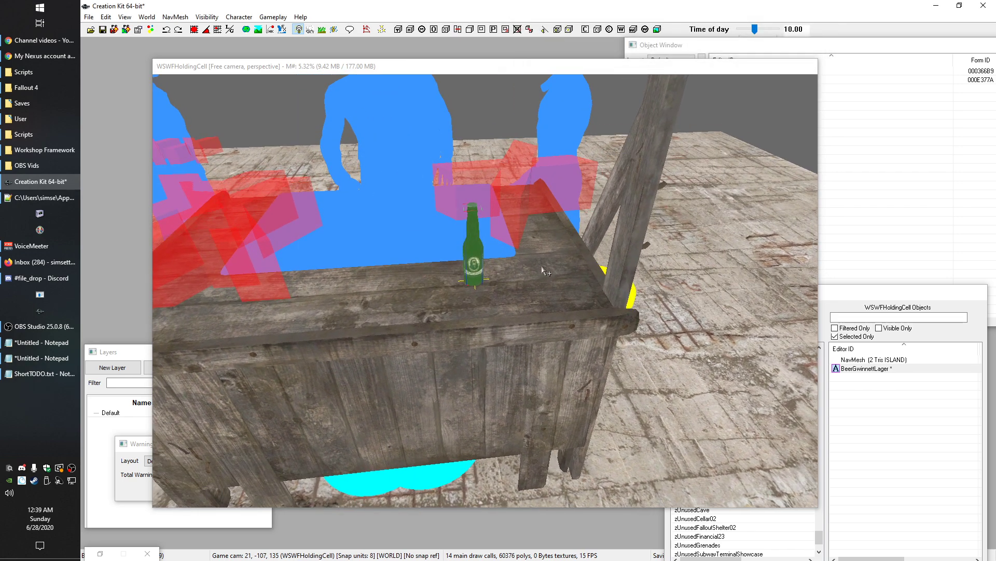
pyautogui.click(523, 195)
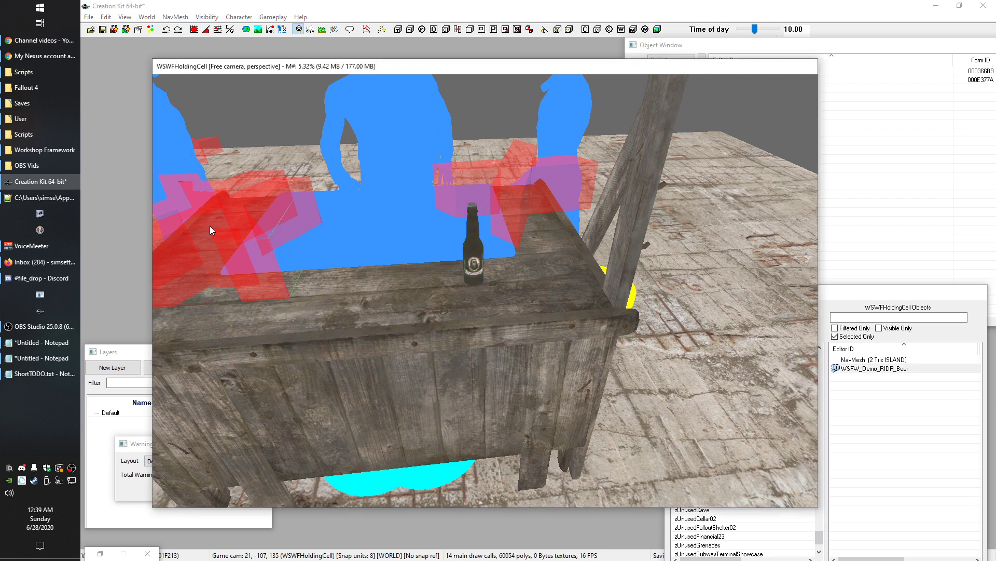
pyautogui.click(190, 197)
pyautogui.click(514, 185)
pyautogui.moveTo(515, 68); pyautogui.dragTo(501, 45)
# Bring back the WSFW_Demo_WorkshopBar01 furniture record and open the properties of its RealInventoryDisplay script
pyautogui.click(858, 244)
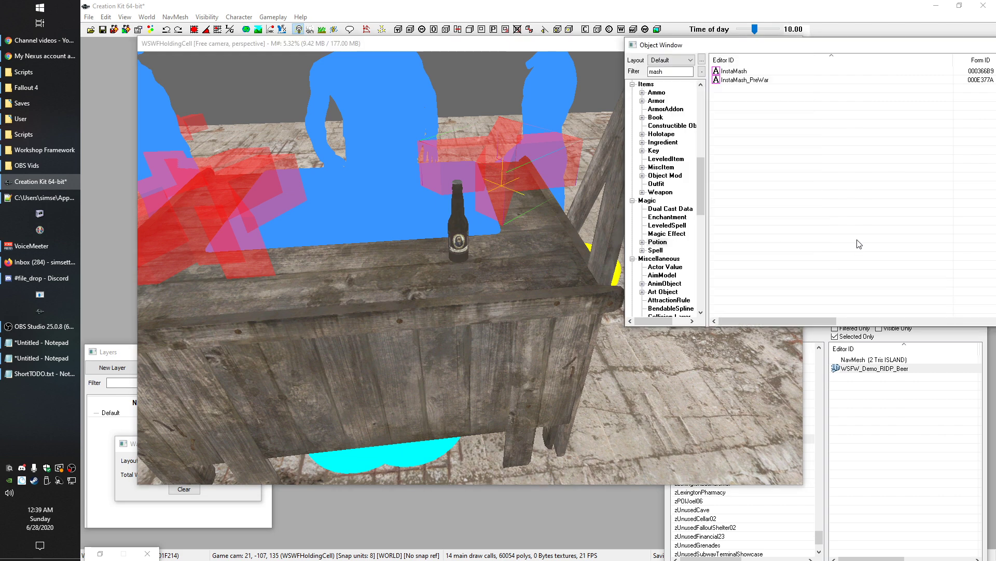
pyautogui.scroll(-15, 650, 280)
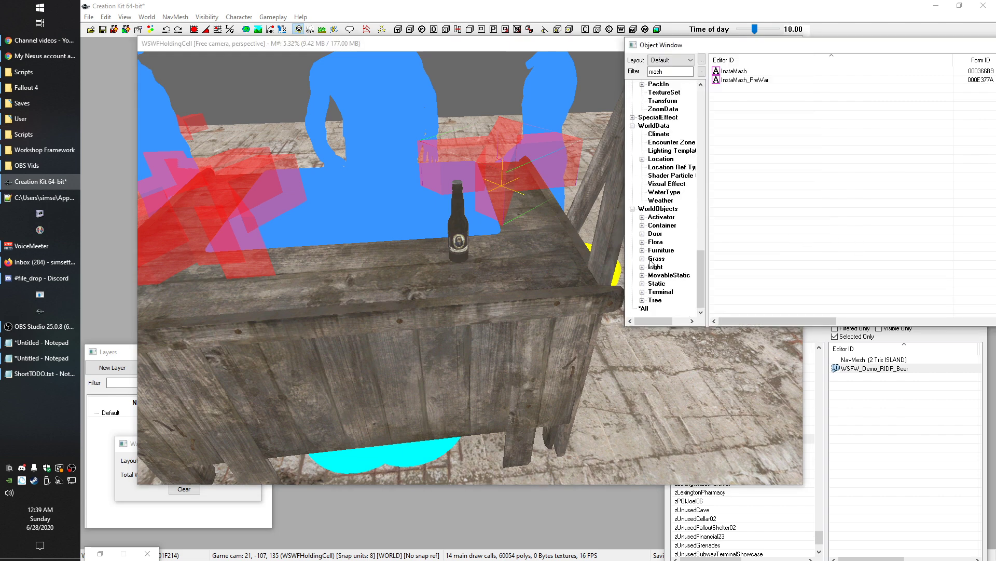
pyautogui.click(101, 554)
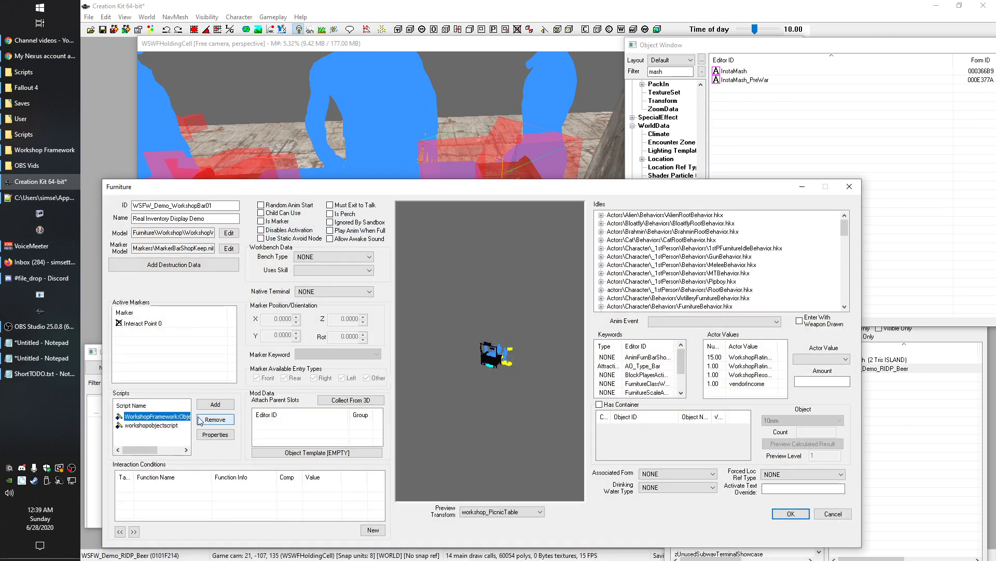
pyautogui.doubleClick(173, 417)
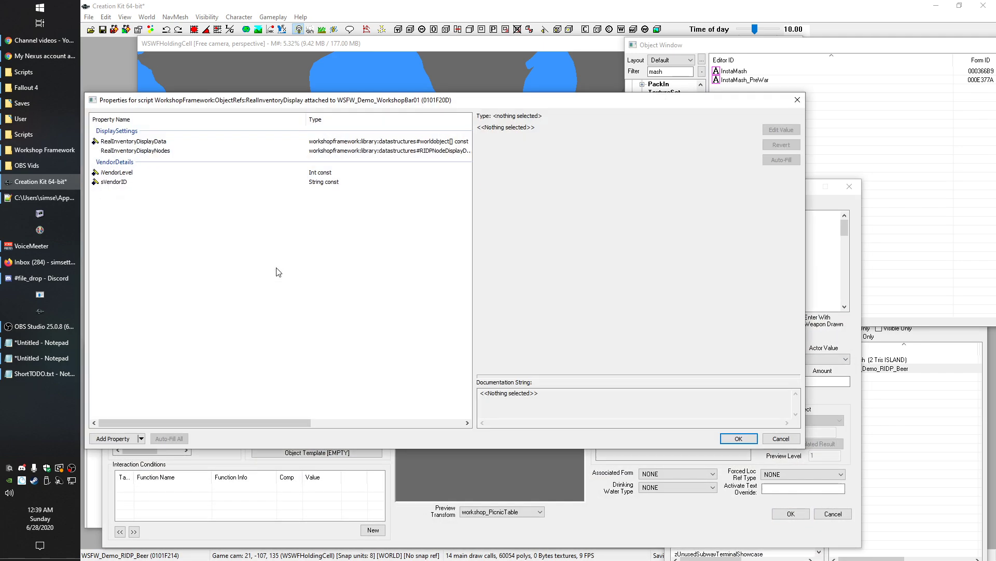
# Open the struct variables of entry 0 in the RealInventoryDisplayData property
pyautogui.click(128, 141)
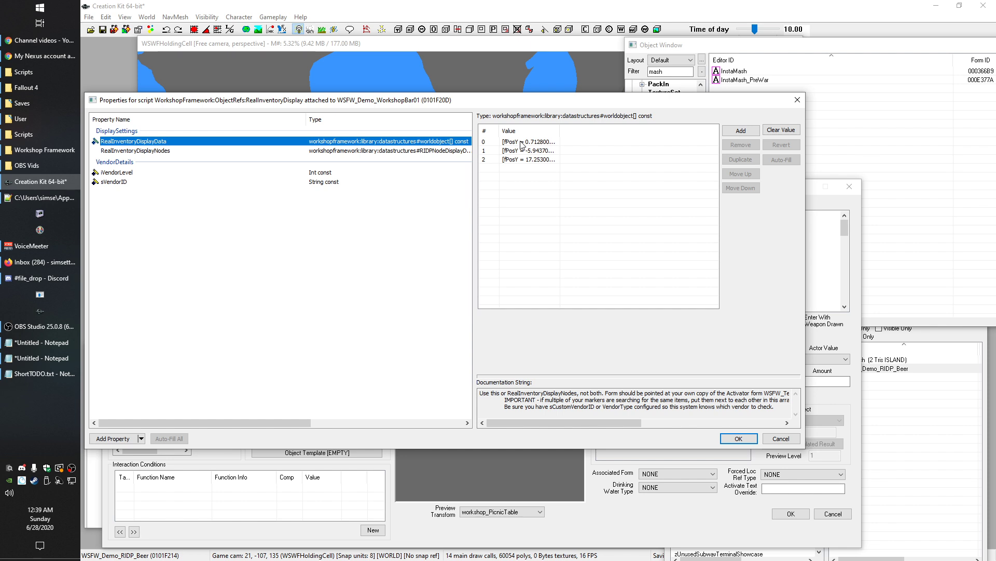
pyautogui.click(650, 190)
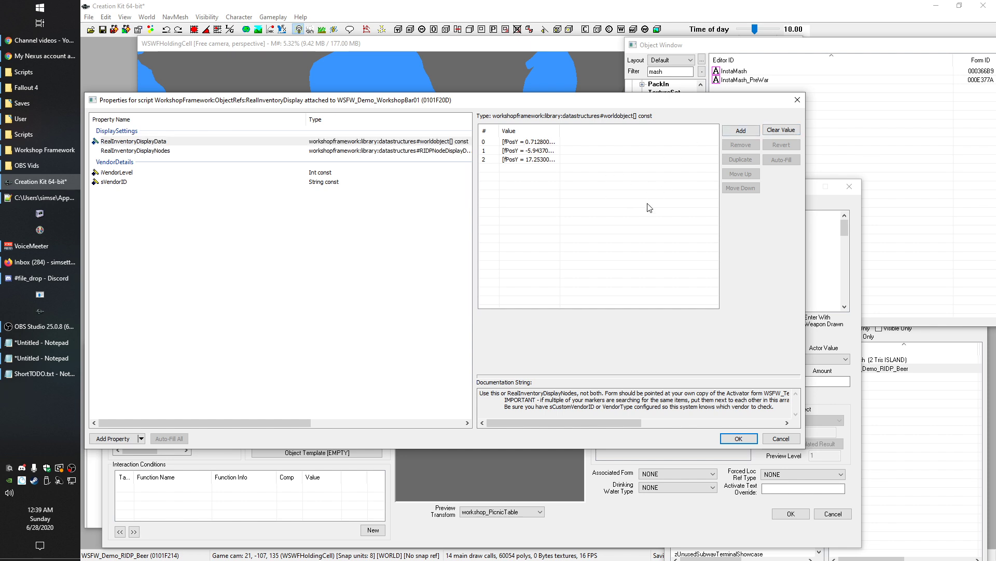
pyautogui.click(525, 142)
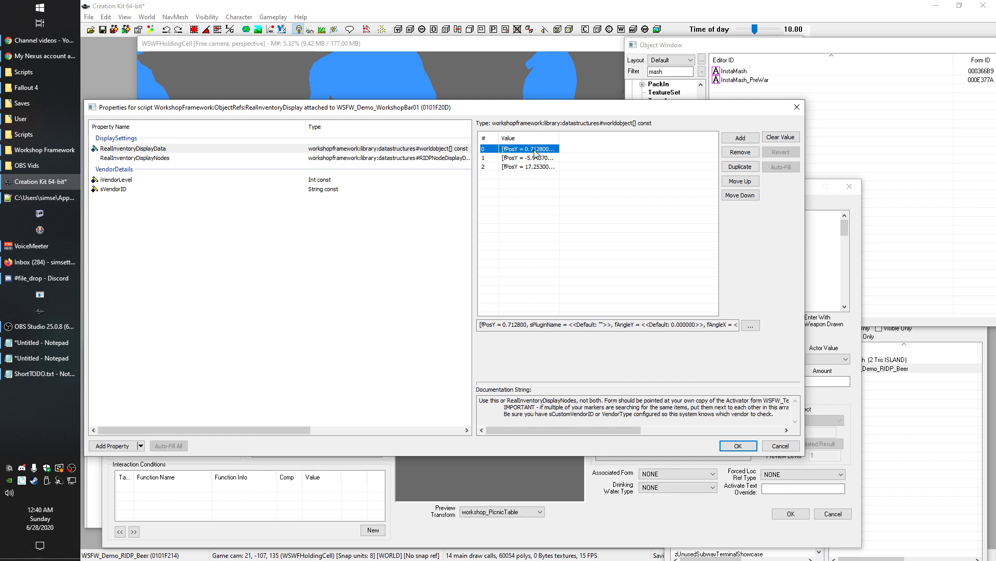
pyautogui.click(545, 227)
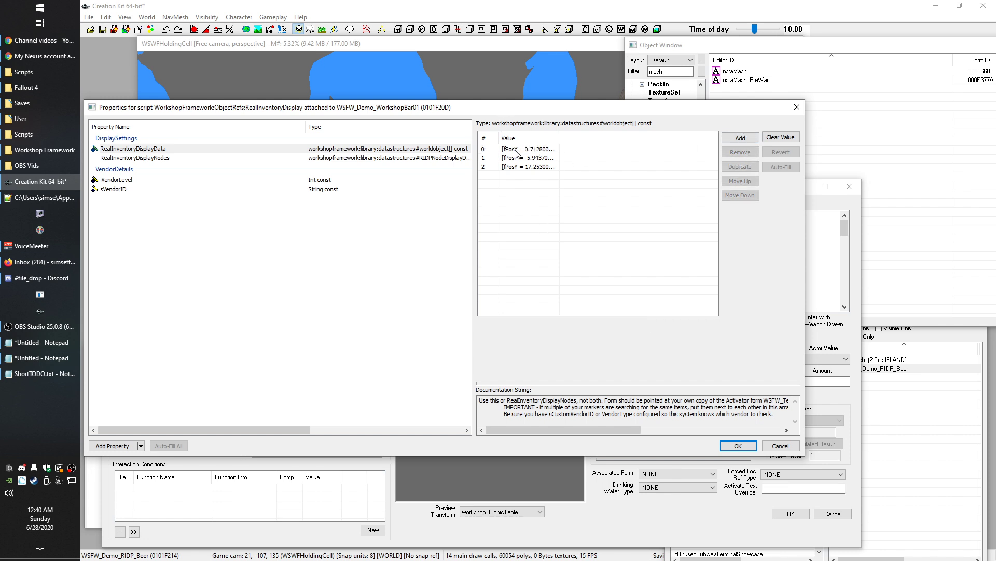
pyautogui.doubleClick(516, 152)
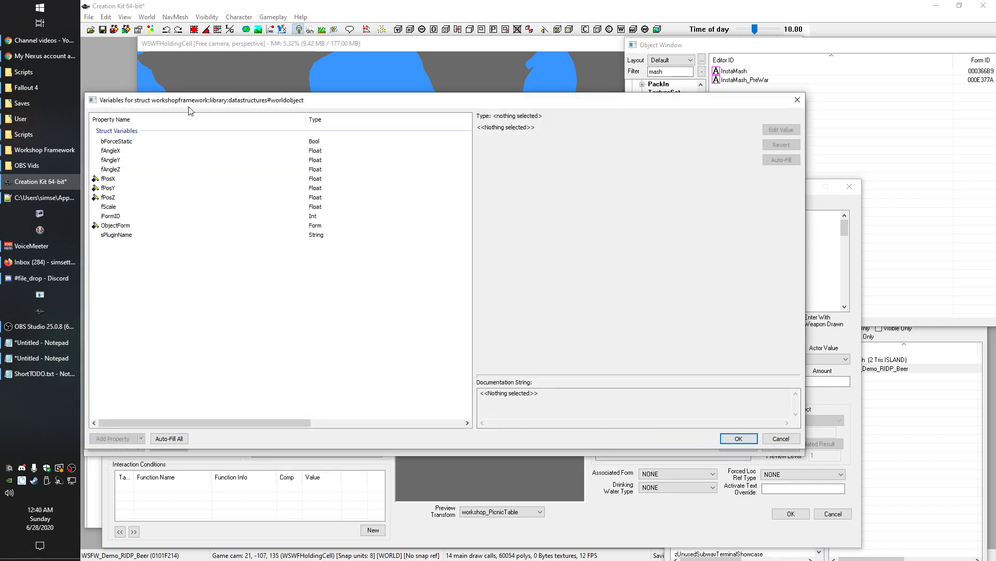
pyautogui.moveTo(157, 102); pyautogui.dragTo(191, 103)
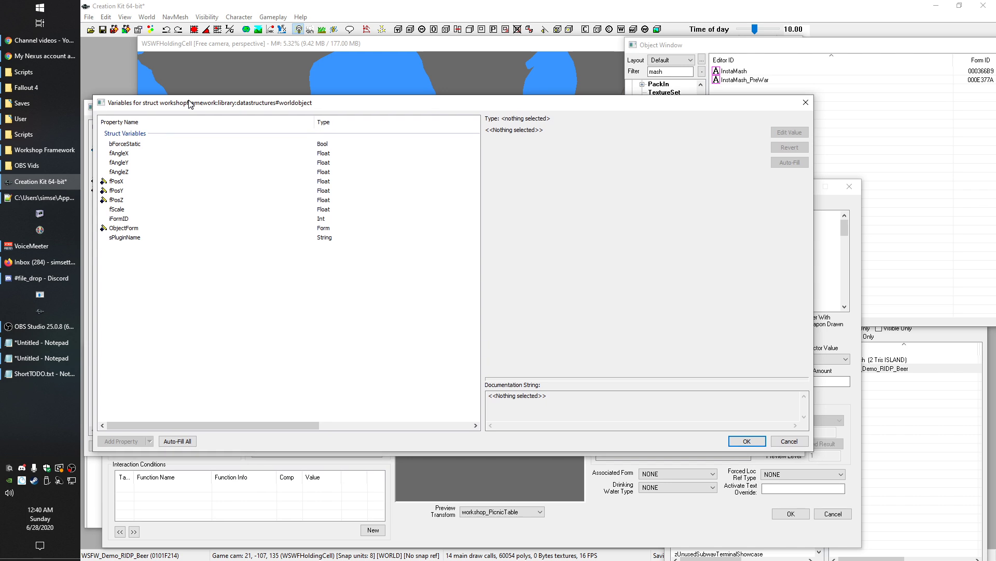
# Open the counter beer bottle's reference data, set it beside the worldobject struct variables and return to the struct
pyautogui.click(347, 49)
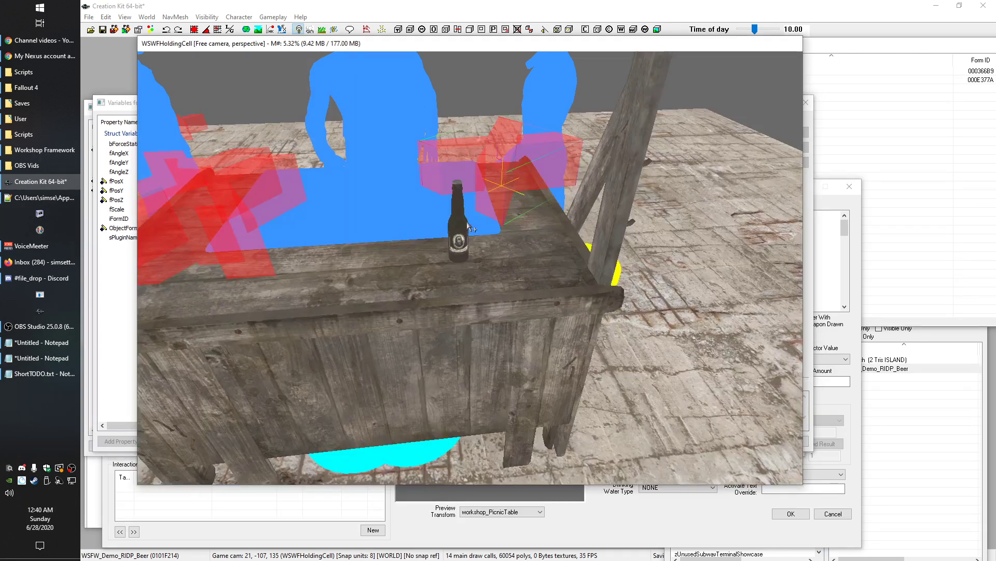
pyautogui.doubleClick(462, 234)
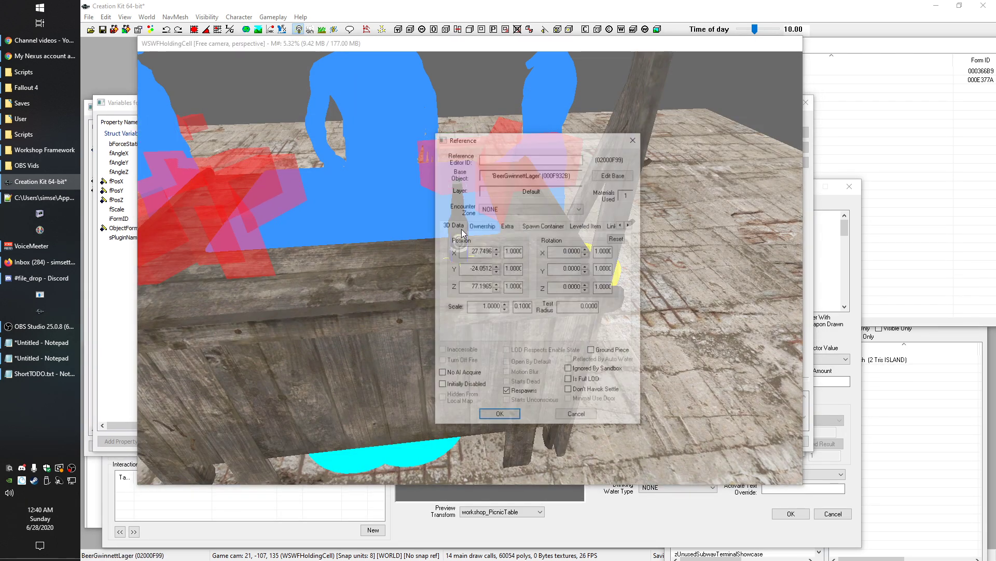
pyautogui.click(108, 104)
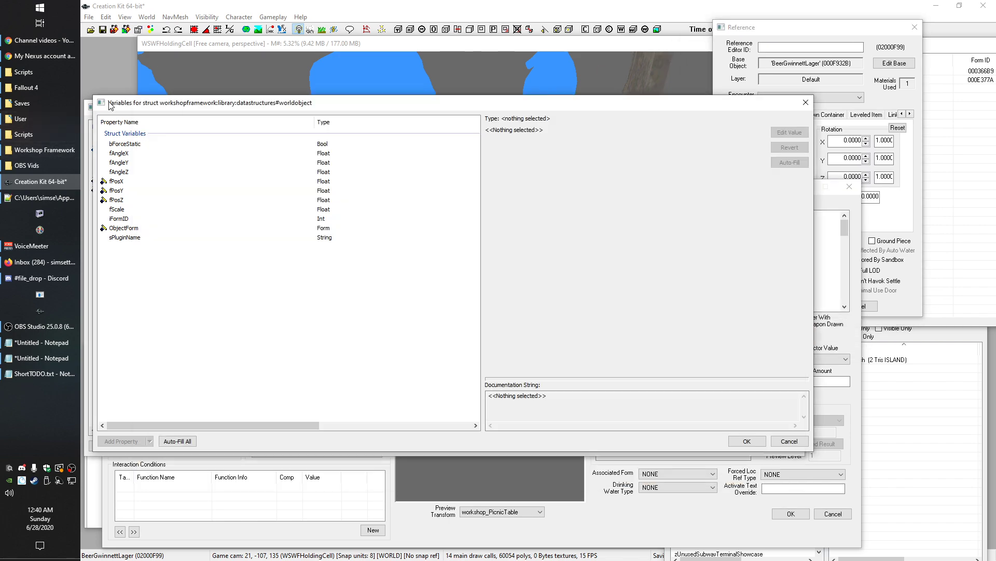
# Close the existing entry's variables and add a new world object entry to the RealInventoryDisplayData array
pyautogui.click(805, 102)
pyautogui.click(586, 211)
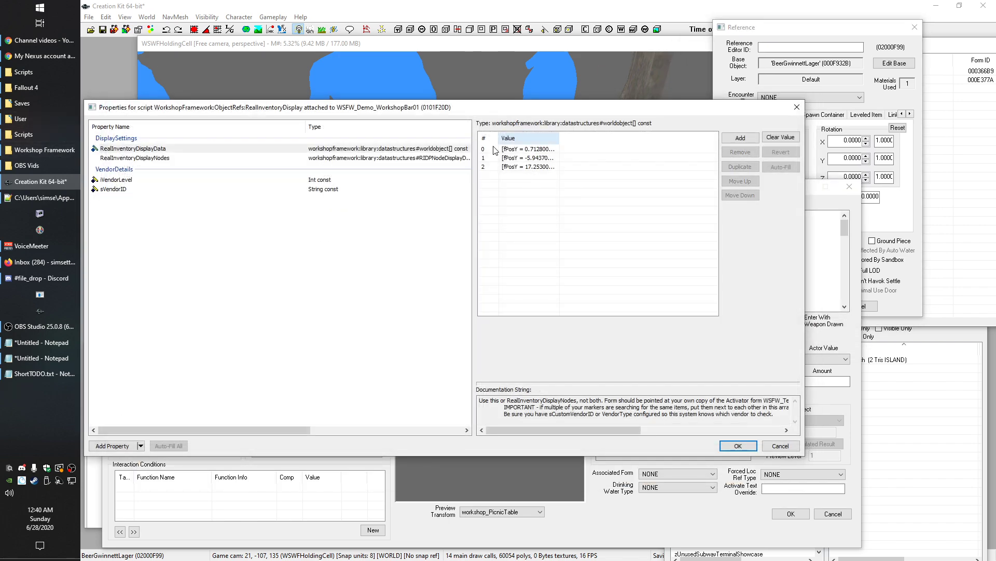
pyautogui.click(781, 137)
pyautogui.click(739, 137)
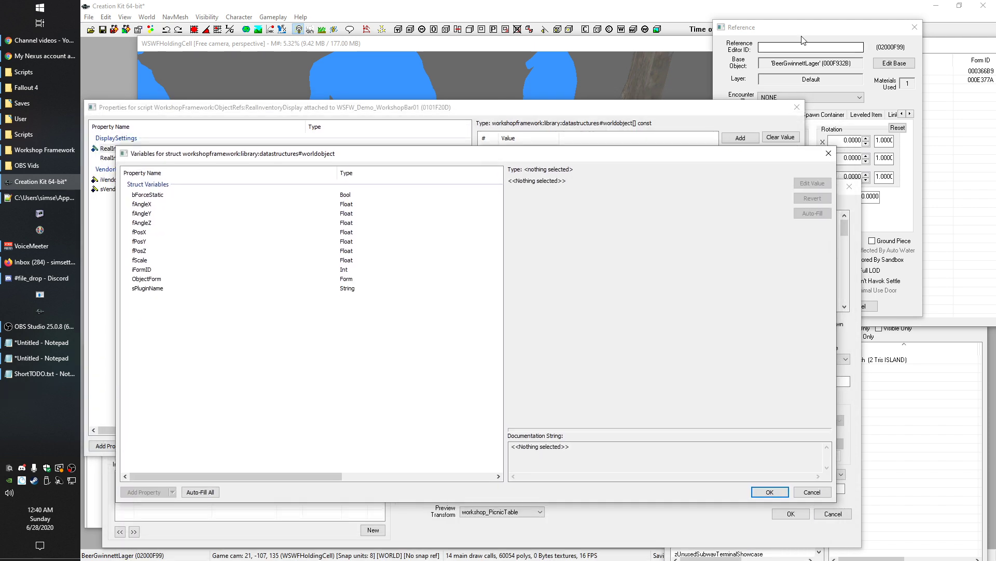
# Copy the BeerGwinnettLager reference's X position into the new entry, setting fPosX to 27.7496
pyautogui.click(806, 35)
pyautogui.hotkey('ctrl', 'c')
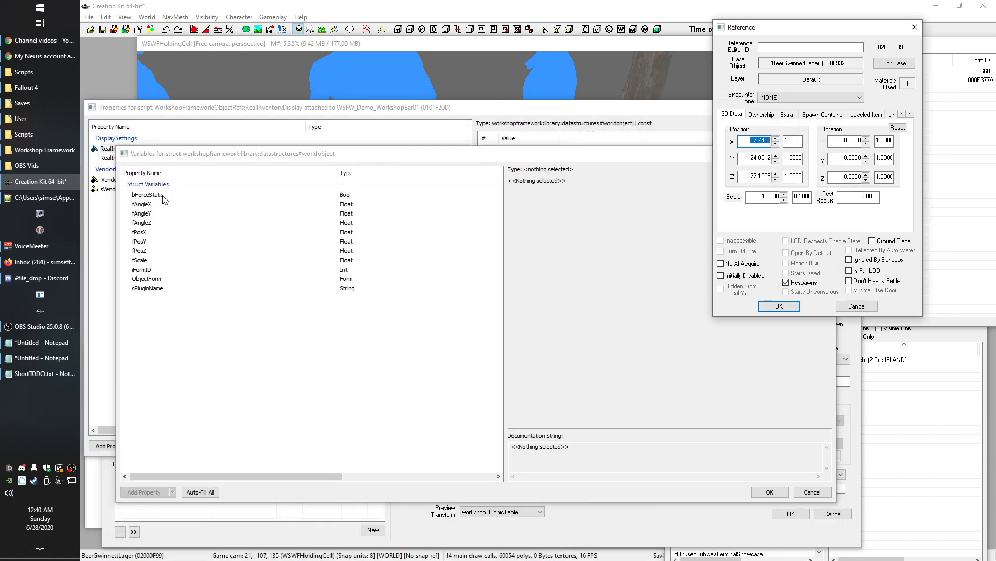
pyautogui.click(140, 232)
pyautogui.hotkey('ctrl', 'v')
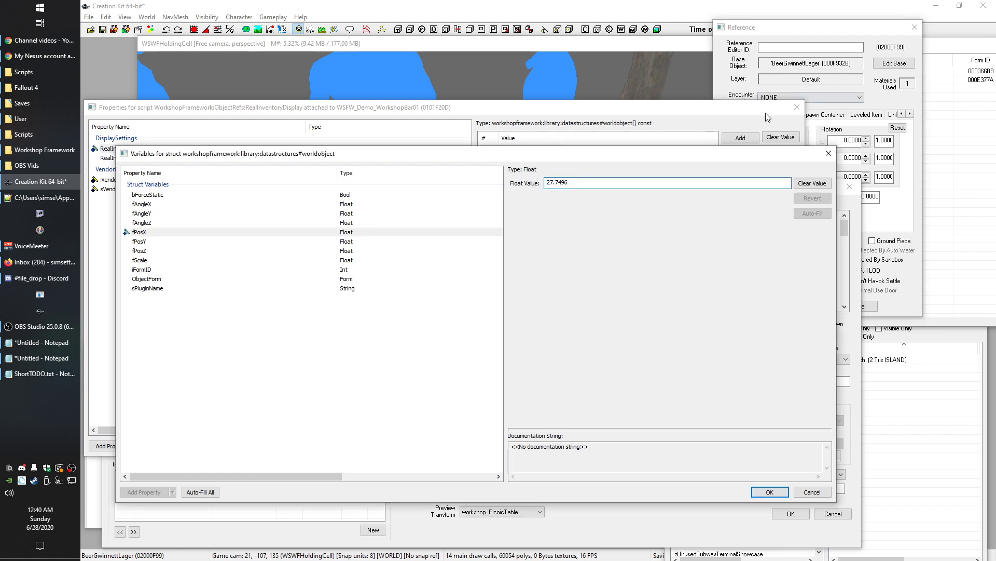
# Copy the beer reference's Y position into the new entry, setting fPosY to -24.0512
pyautogui.click(746, 92)
pyautogui.press('Tab')
pyautogui.hotkey('ctrl', 'c')
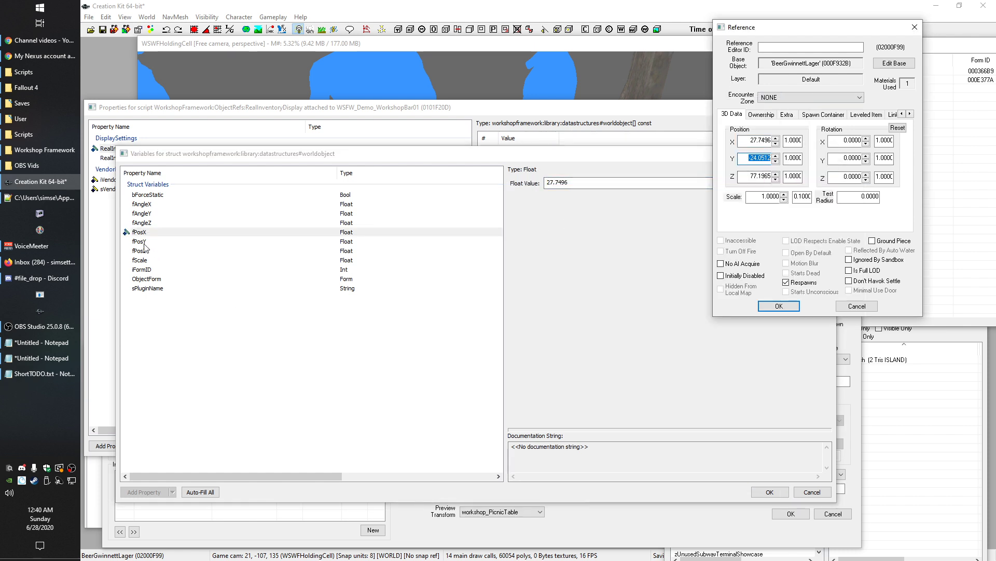
pyautogui.click(139, 241)
pyautogui.hotkey('ctrl', 'v')
# Copy the beer reference's Z position into the new entry, setting fPosZ to 77.1965
pyautogui.click(760, 151)
pyautogui.click(758, 140)
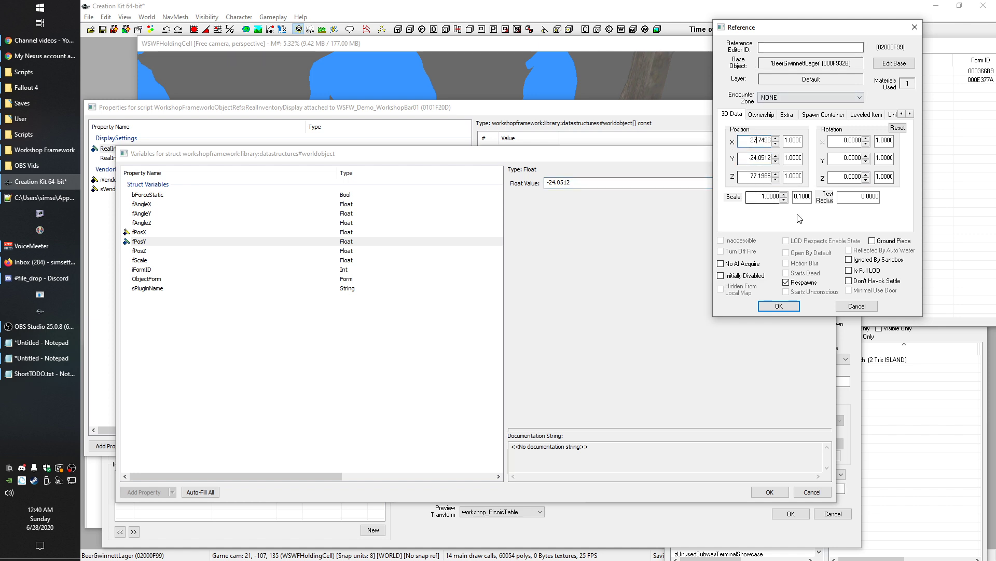
pyautogui.doubleClick(755, 138)
pyautogui.doubleClick(749, 158)
pyautogui.click(759, 141)
pyautogui.doubleClick(758, 141)
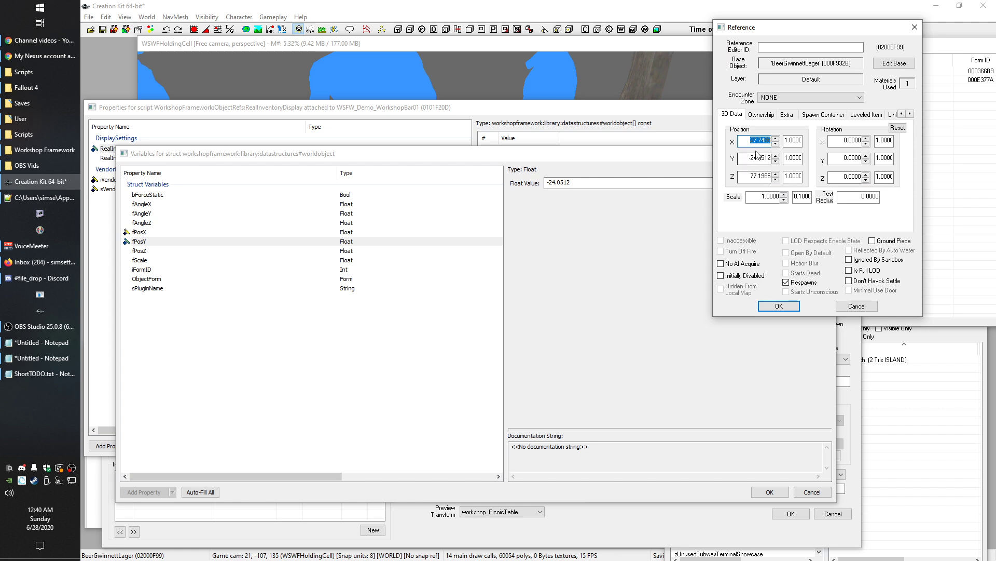
pyautogui.click(762, 158)
pyautogui.doubleClick(763, 158)
pyautogui.click(760, 177)
pyautogui.doubleClick(760, 177)
pyautogui.hotkey('ctrl', 'c')
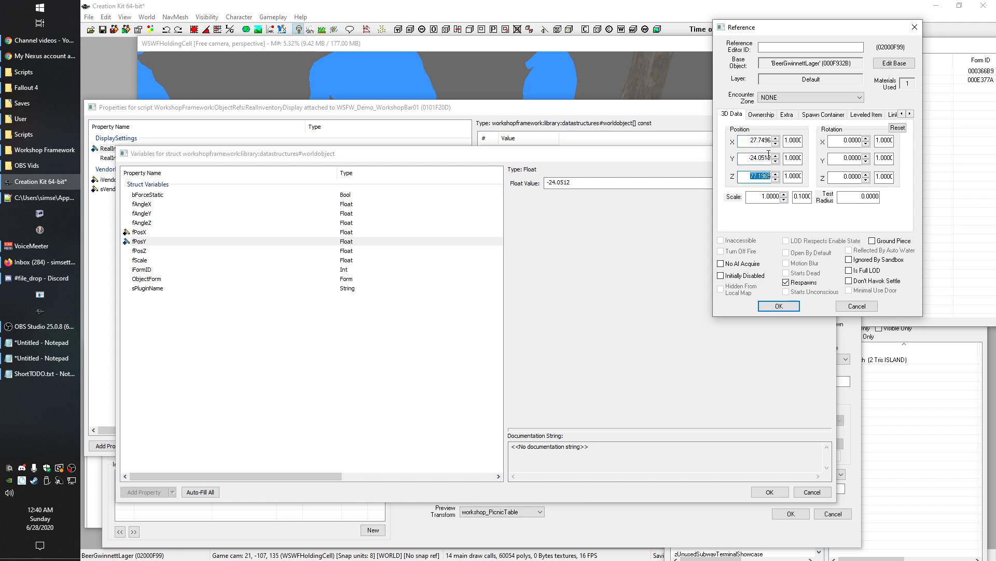
pyautogui.click(195, 244)
pyautogui.click(175, 251)
pyautogui.hotkey('ctrl', 'v')
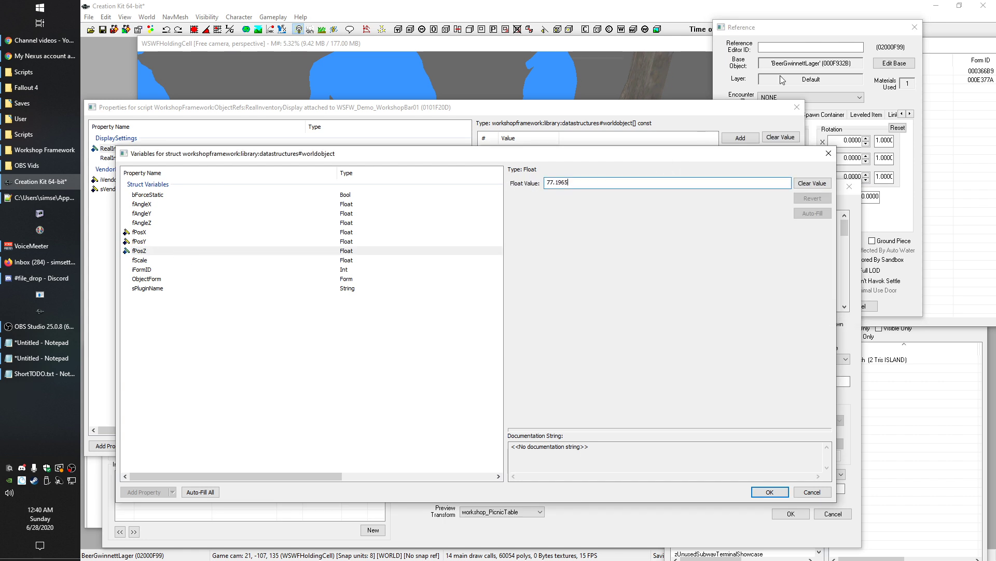
# Compare the reference's rotation with the fAngle variables, then check ObjectForm and the bottle's placement in the render window
pyautogui.click(807, 37)
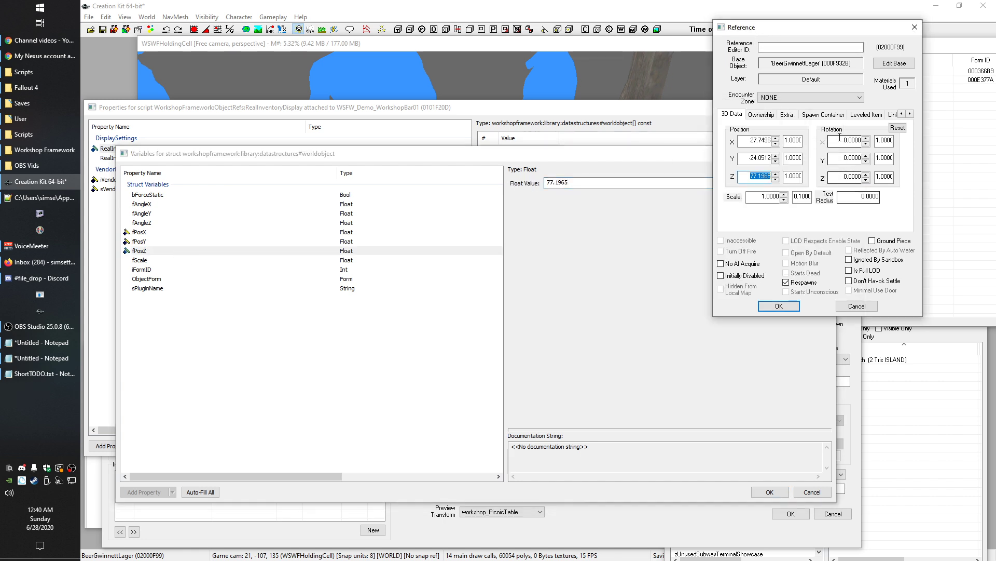
pyautogui.click(148, 214)
pyautogui.click(148, 204)
pyautogui.click(142, 223)
pyautogui.click(810, 47)
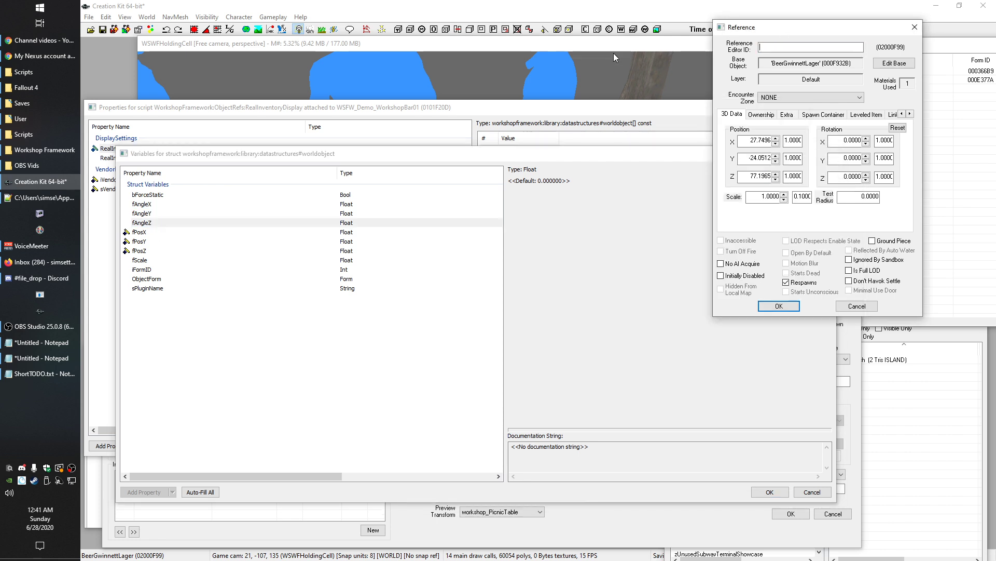
pyautogui.click(146, 284)
pyautogui.click(147, 280)
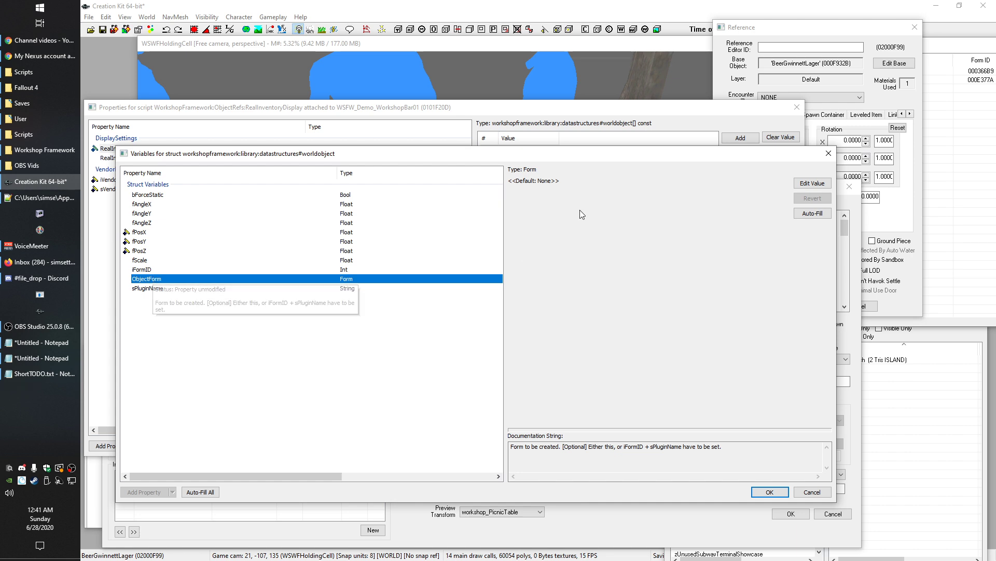
pyautogui.click(566, 47)
pyautogui.moveTo(564, 43); pyautogui.dragTo(591, 42)
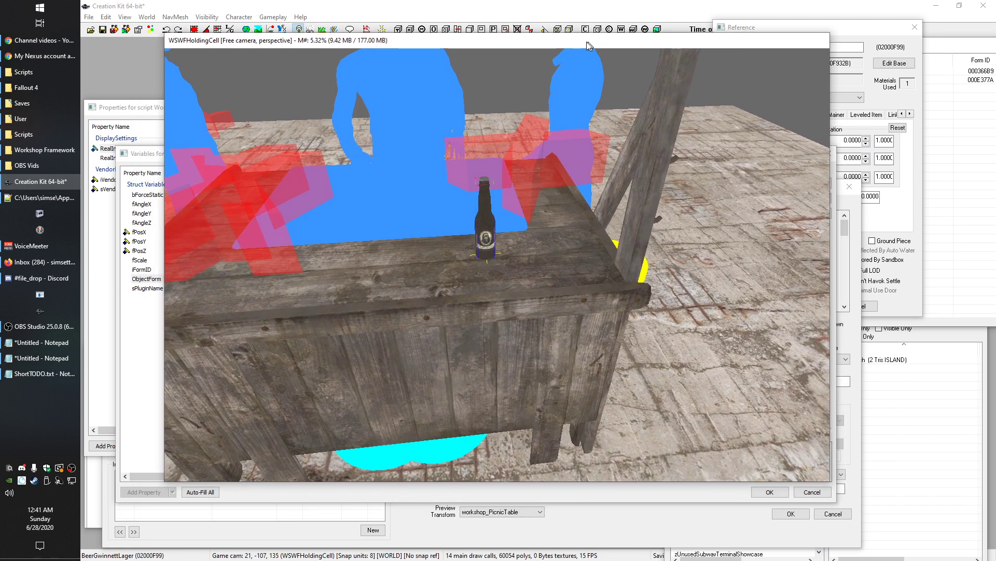
pyautogui.click(138, 157)
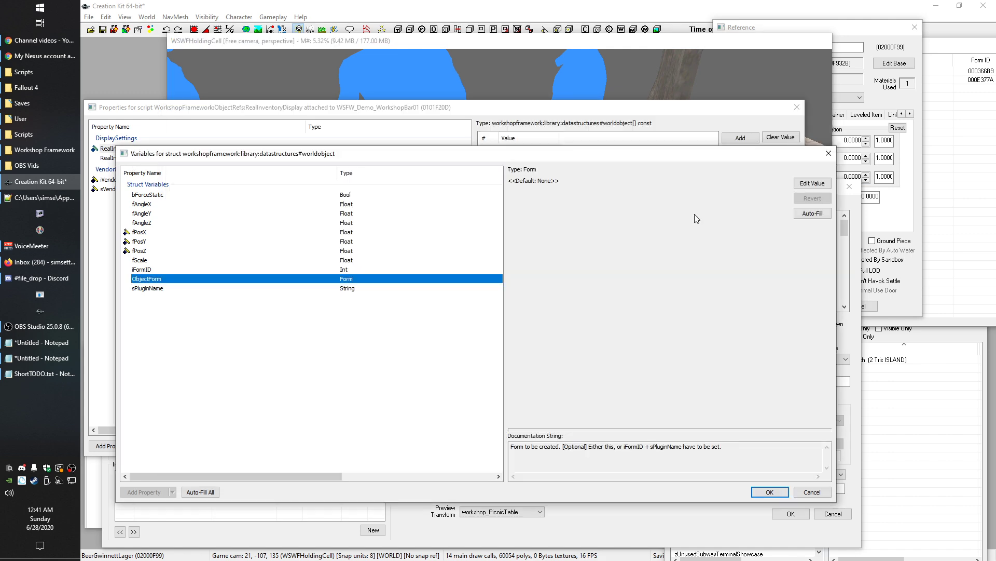
# Examine the defaults and documentation of the bForceStatic, fScale, iFormID, ObjectForm and sPluginName variables
pyautogui.click(154, 195)
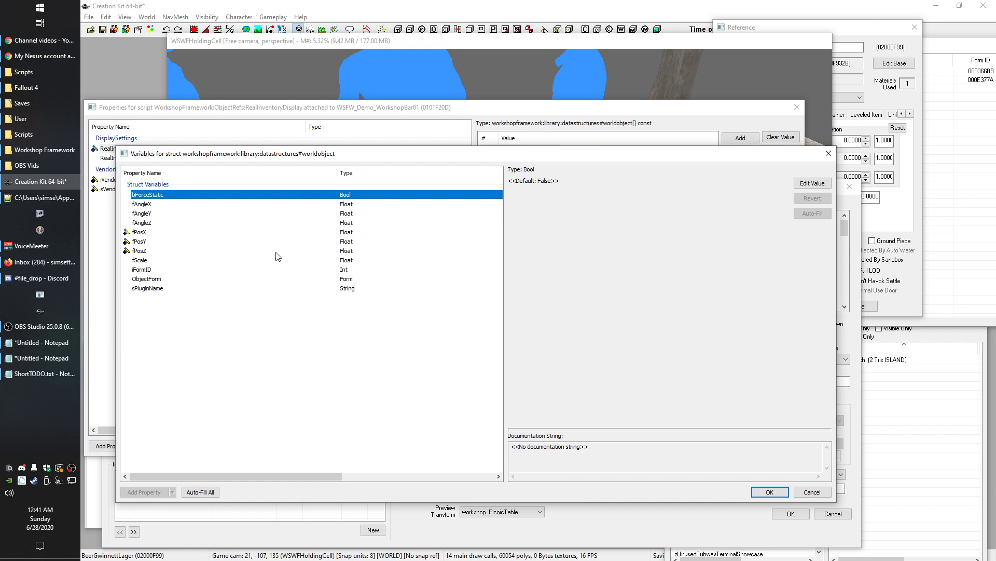
pyautogui.click(143, 261)
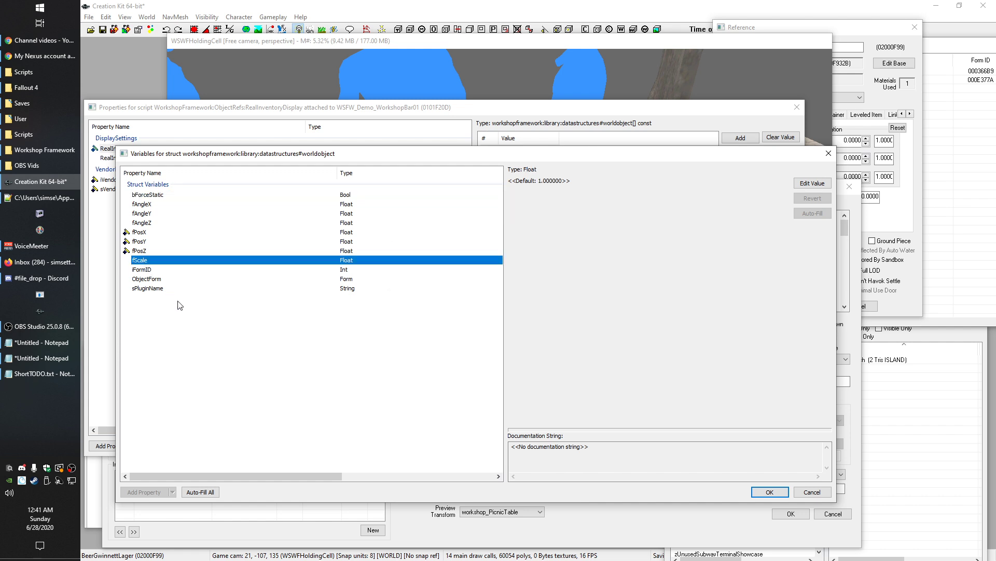
pyautogui.click(160, 289)
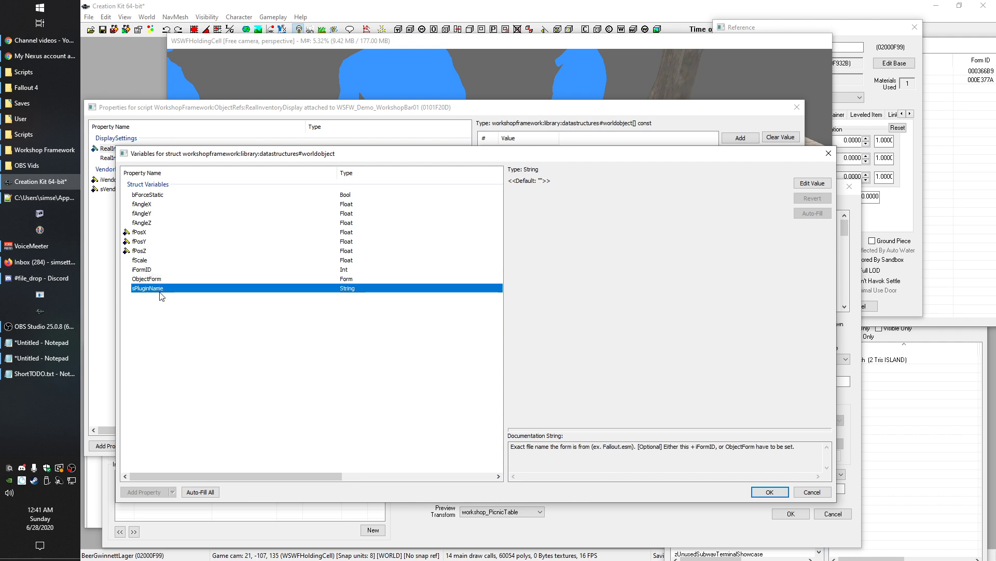
pyautogui.click(141, 270)
pyautogui.click(148, 289)
pyautogui.click(144, 278)
pyautogui.click(143, 270)
pyautogui.click(233, 280)
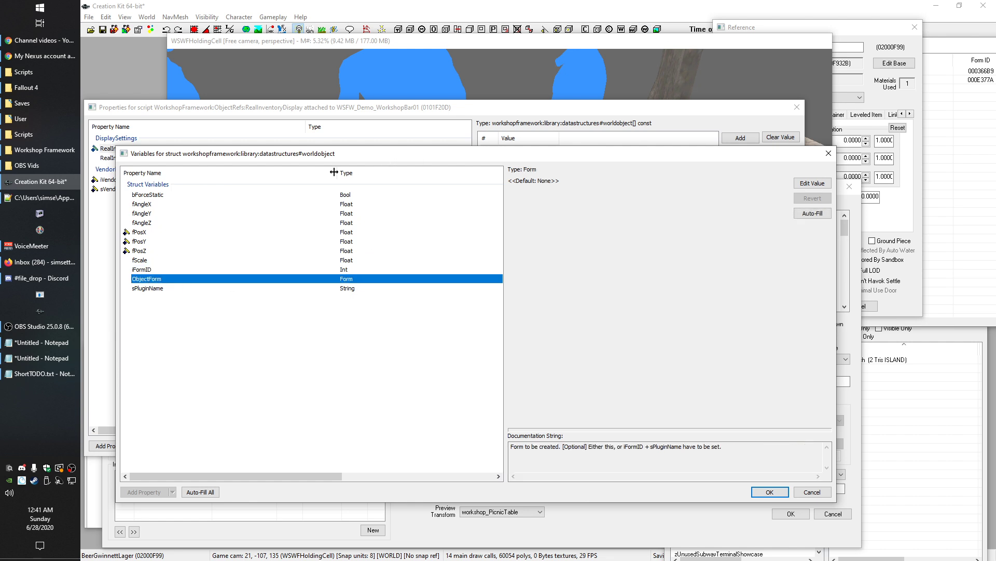
pyautogui.click(147, 271)
pyautogui.click(156, 289)
pyautogui.click(147, 270)
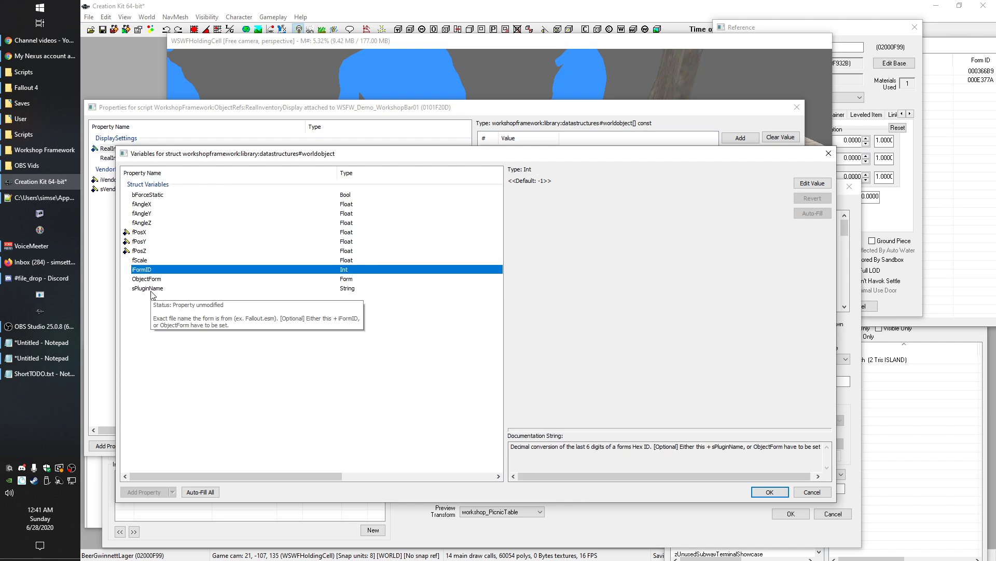
pyautogui.click(149, 289)
pyautogui.click(144, 270)
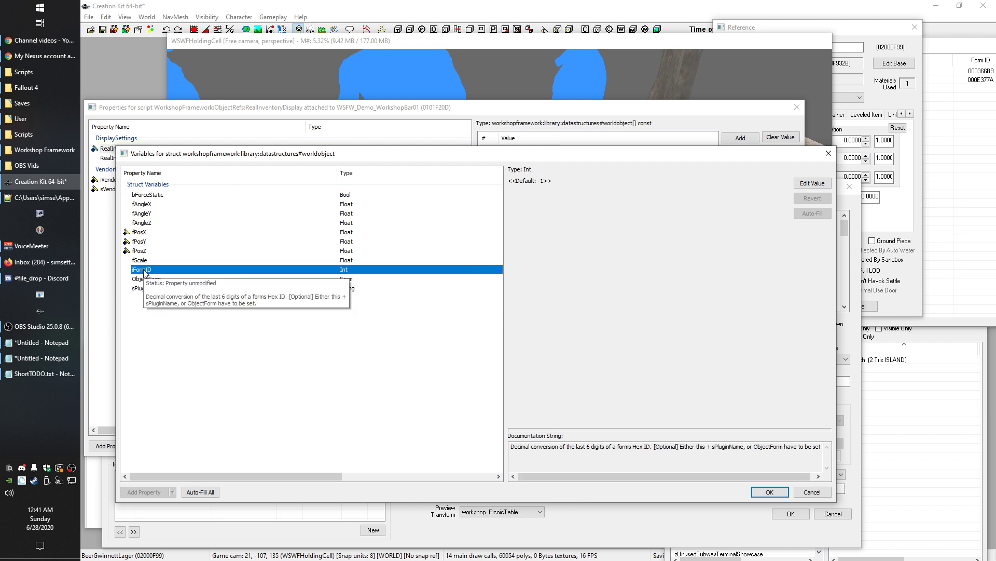
pyautogui.click(154, 290)
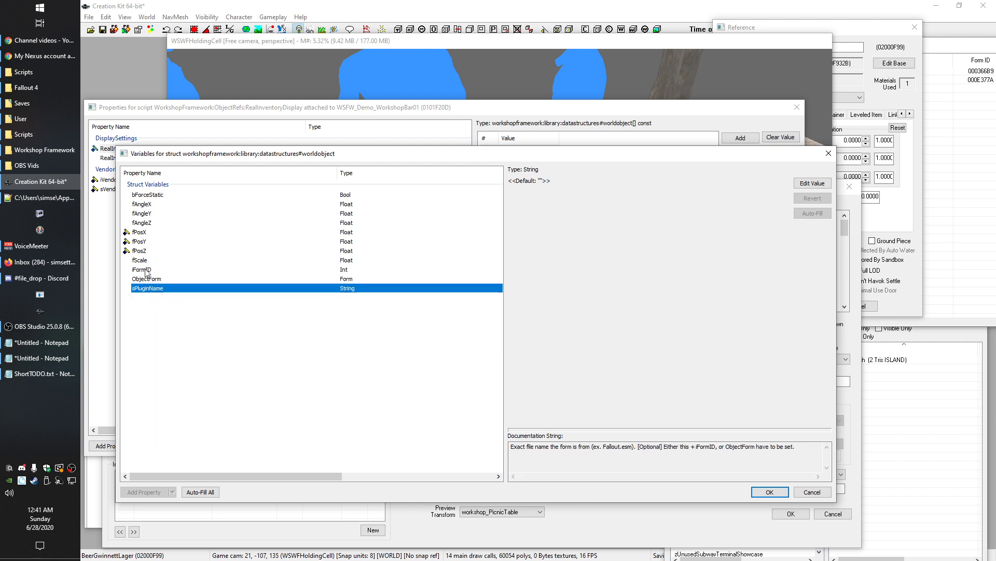
pyautogui.click(147, 271)
pyautogui.click(155, 289)
pyautogui.click(156, 279)
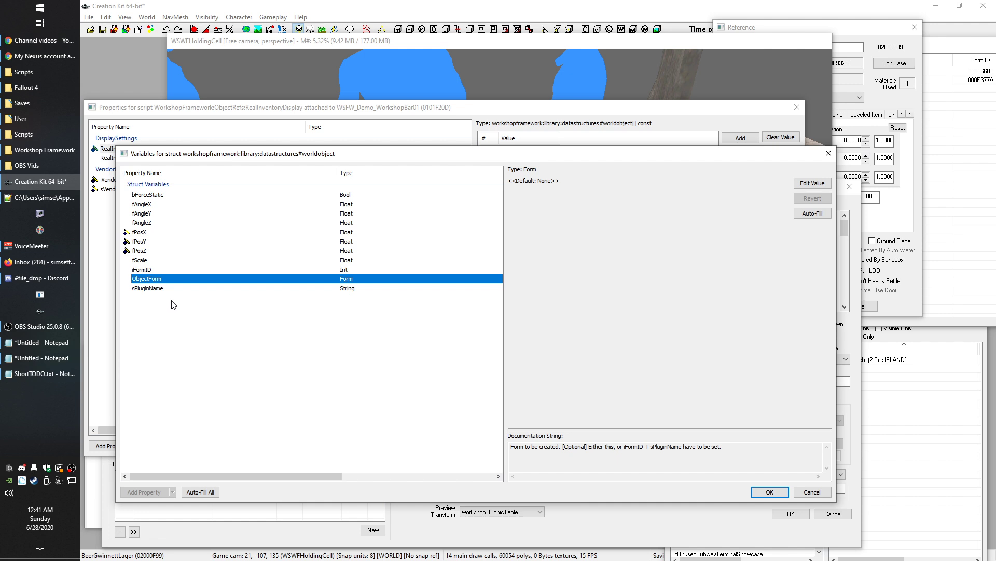
pyautogui.click(151, 288)
pyautogui.click(146, 271)
pyautogui.click(149, 287)
pyautogui.click(142, 268)
pyautogui.click(156, 288)
pyautogui.click(150, 269)
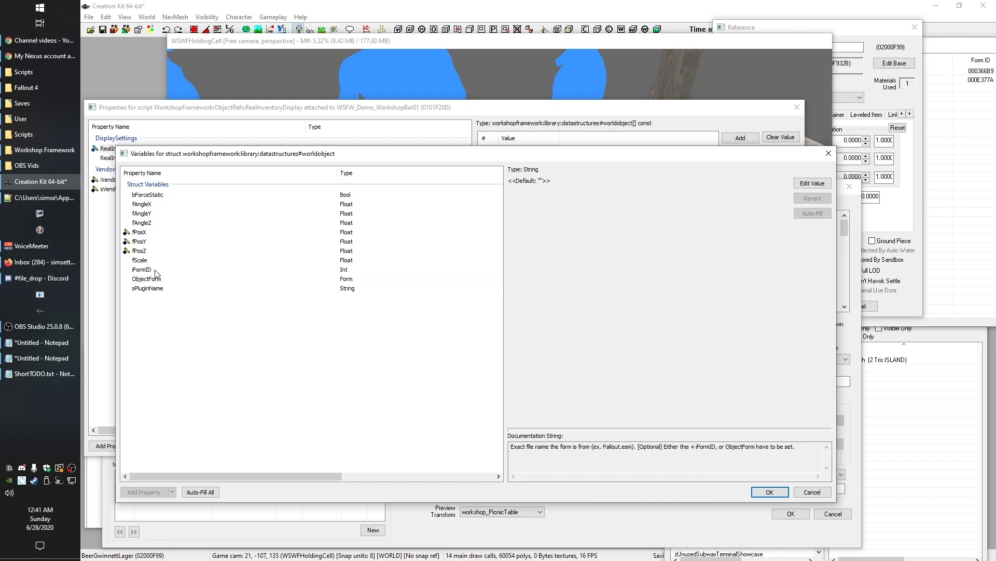
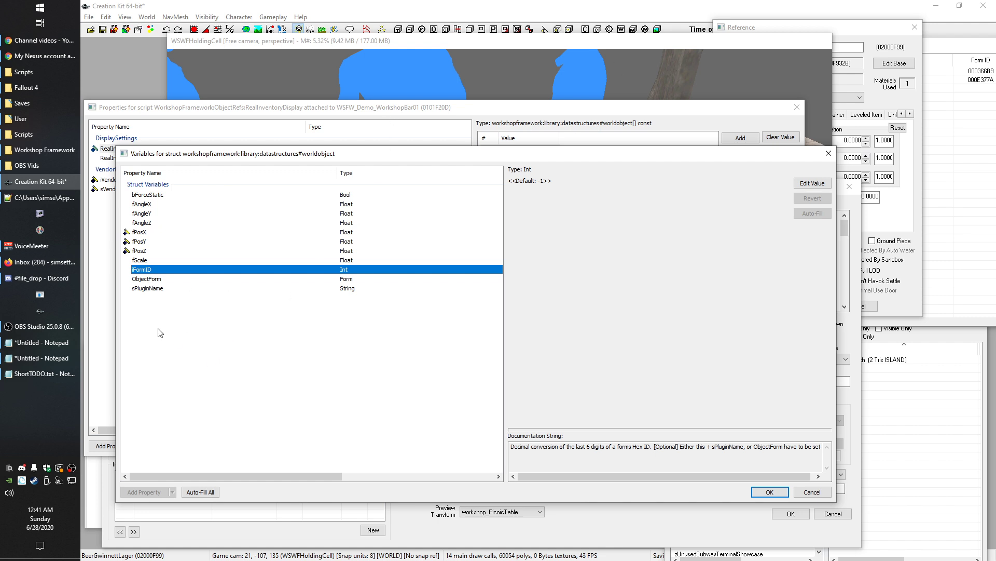
# Find a form for the ObjectForm variable by filtering activators with wsfw*ridp and selecting WSFW_Demo_RIDP_Beer
pyautogui.click(149, 279)
pyautogui.moveTo(293, 160); pyautogui.dragTo(270, 96)
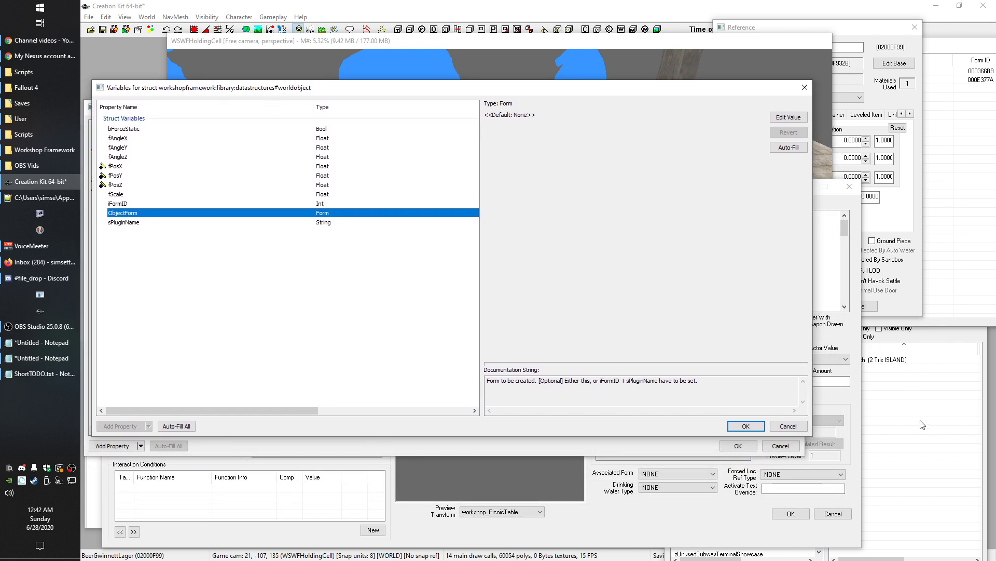
pyautogui.click(975, 250)
pyautogui.scroll(3, 675, 241)
pyautogui.scroll(-3, 678, 244)
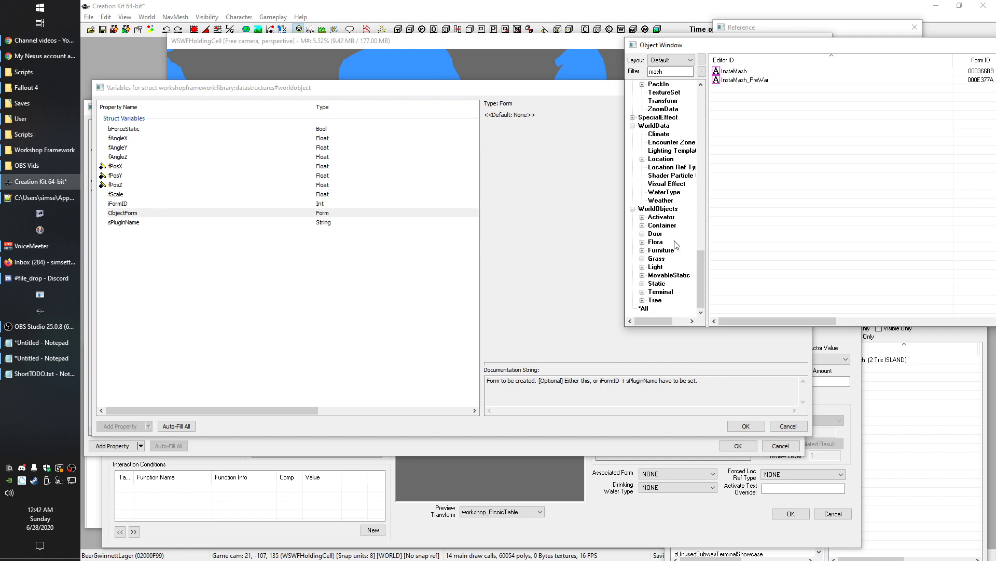
pyautogui.click(660, 218)
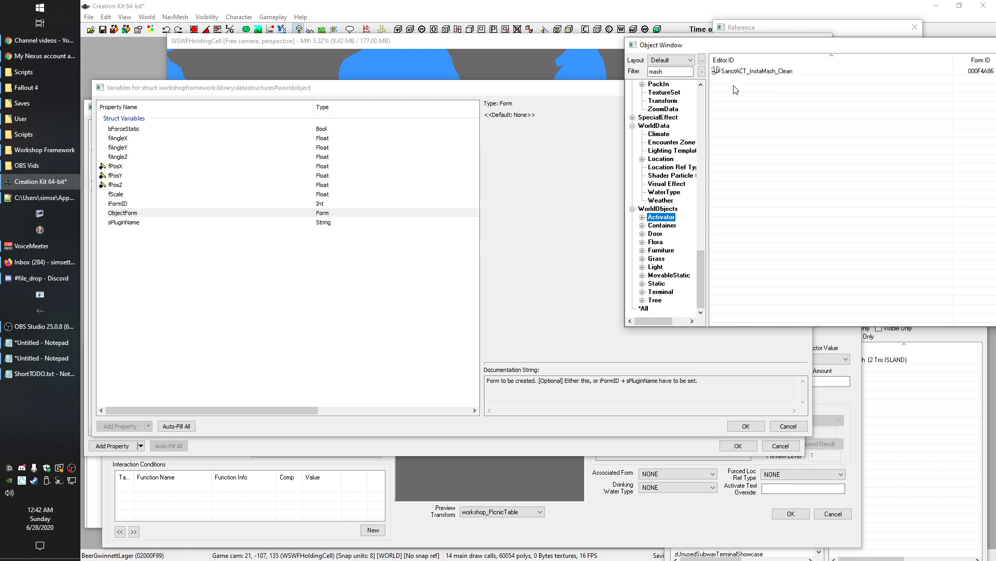
pyautogui.doubleClick(670, 72)
pyautogui.write('wsfw*d')
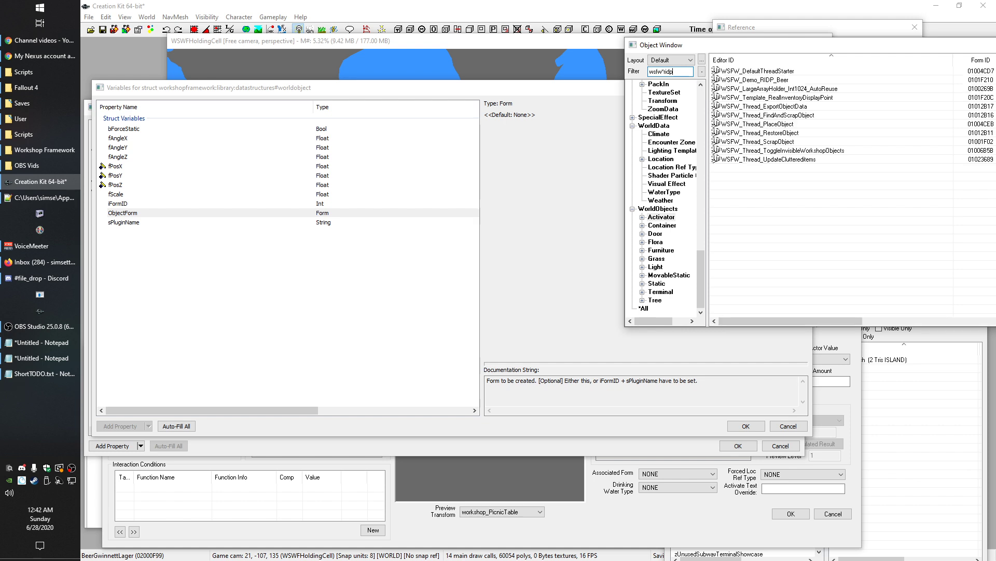
pyautogui.click(799, 177)
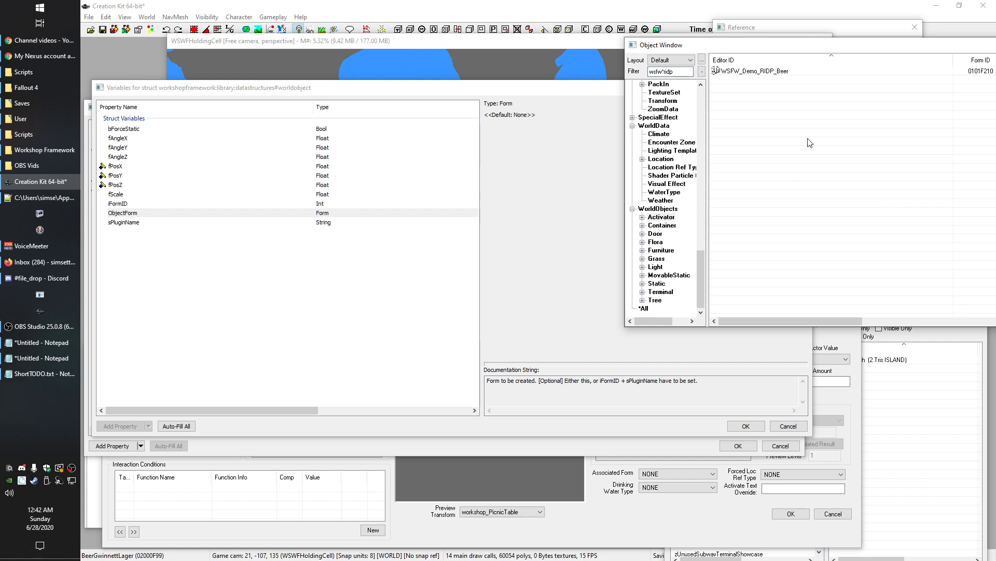
pyautogui.click(741, 73)
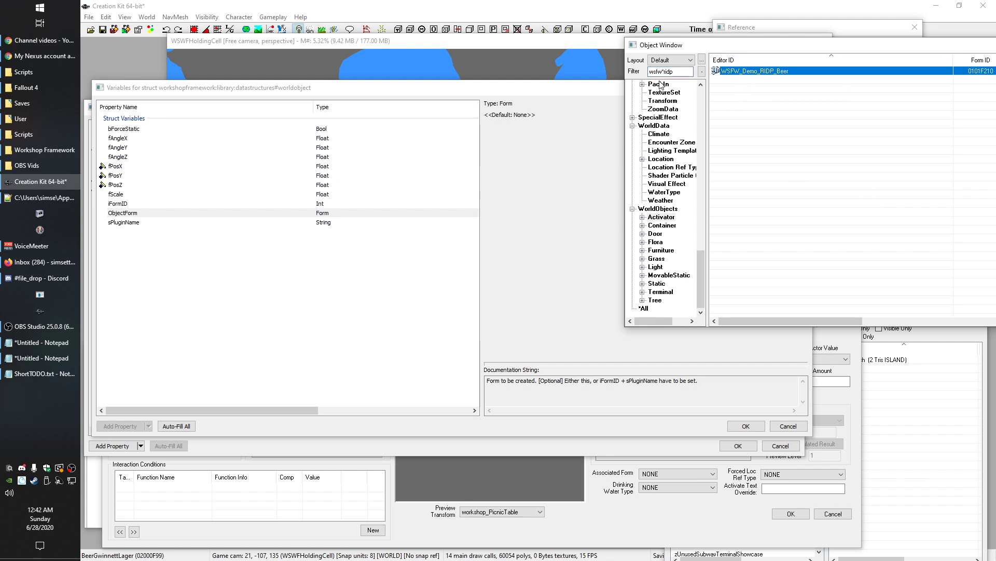
# Filter the activators by wsfw*template and open the WSFW_Template_RealInventoryDisplayPoint activator
pyautogui.moveTo(665, 73); pyautogui.dragTo(697, 73)
pyautogui.write('template')
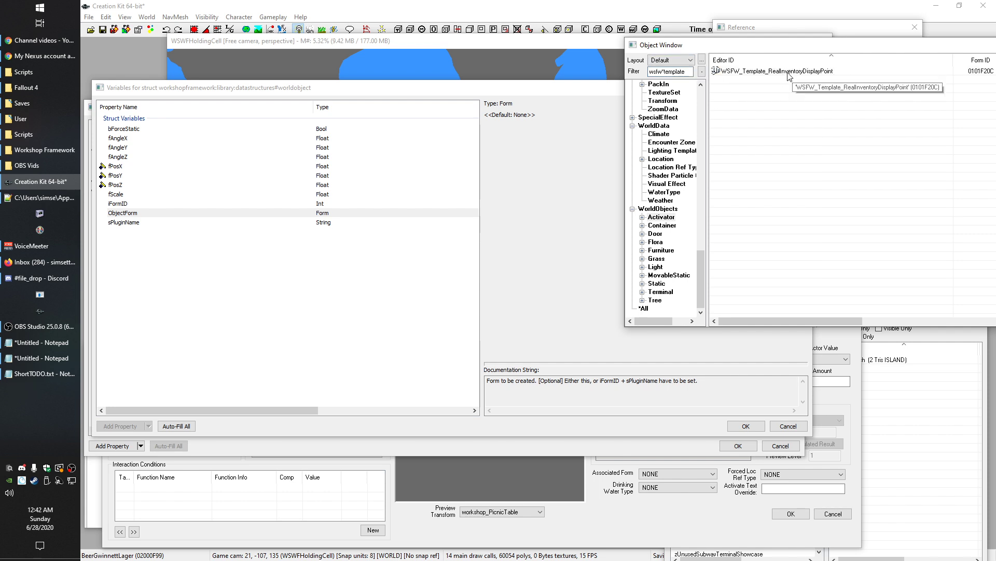
pyautogui.click(786, 73)
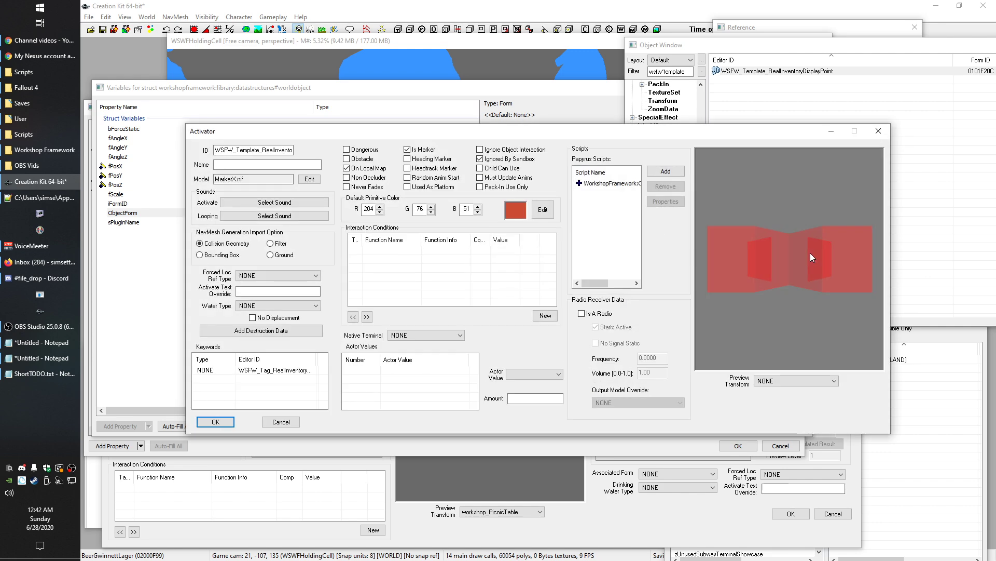
pyautogui.moveTo(387, 133); pyautogui.dragTo(434, 49)
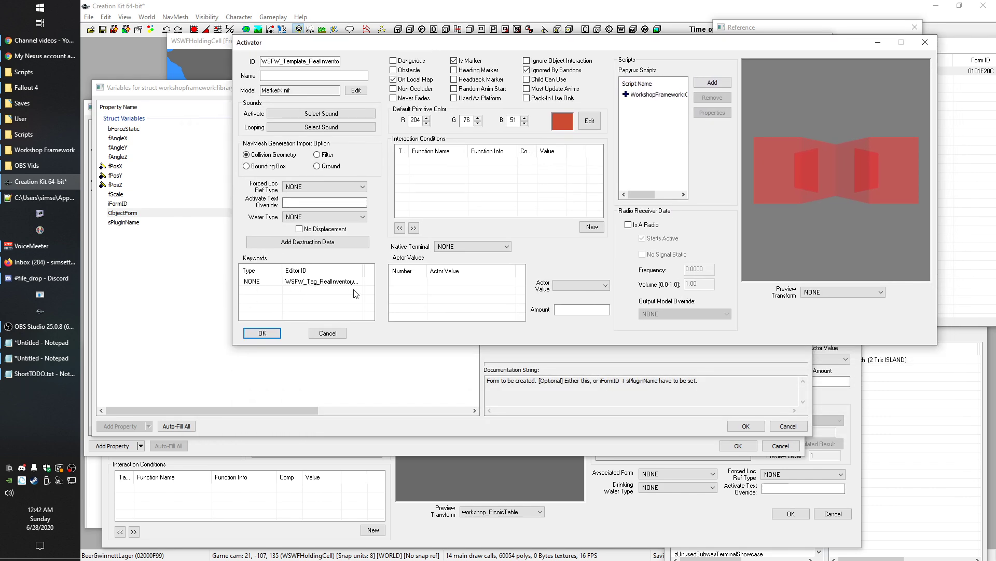
# Examine the template activator's attached script, its model file and the marker's shape in the preview
pyautogui.click(651, 96)
pyautogui.click(666, 194)
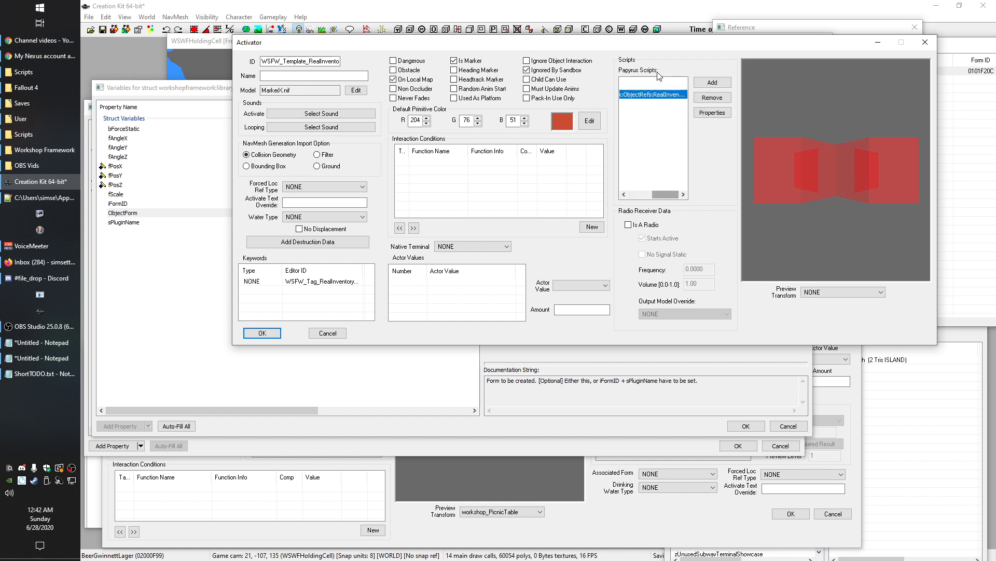
pyautogui.moveTo(262, 91); pyautogui.dragTo(347, 96)
pyautogui.moveTo(825, 148)
pyautogui.mouseDown()
pyautogui.moveTo(875, 175)
pyautogui.moveTo(842, 169)
pyautogui.mouseUp()
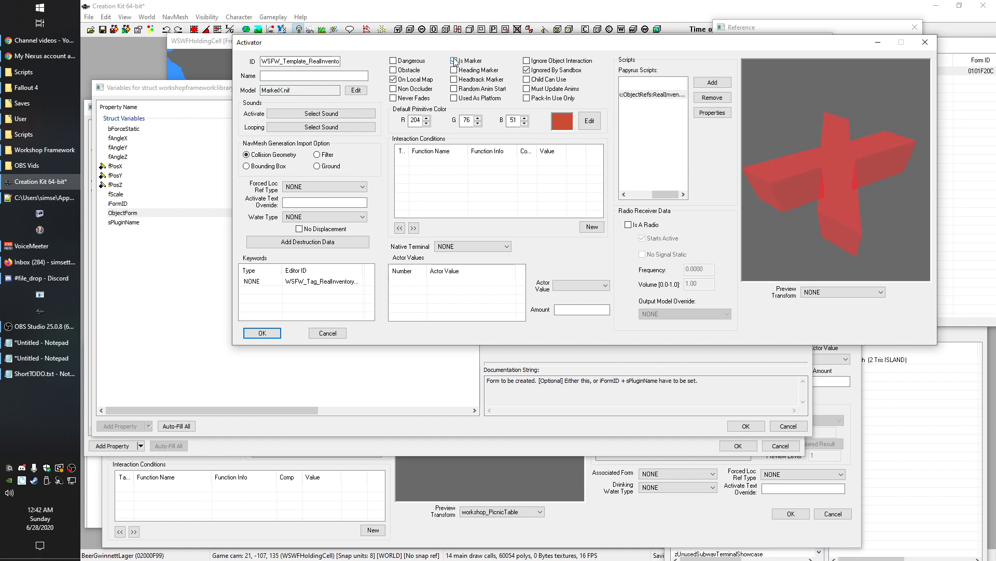
# Compare the template activator's marker shape with the markers placed around the bar, and check its full ID and attached script name
pyautogui.moveTo(815, 175); pyautogui.dragTo(807, 161)
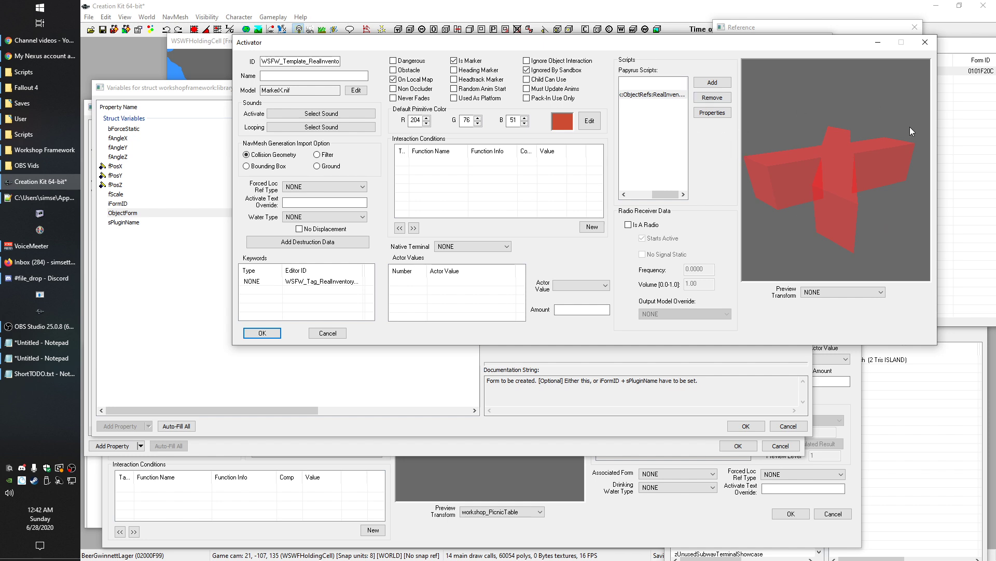
pyautogui.click(199, 44)
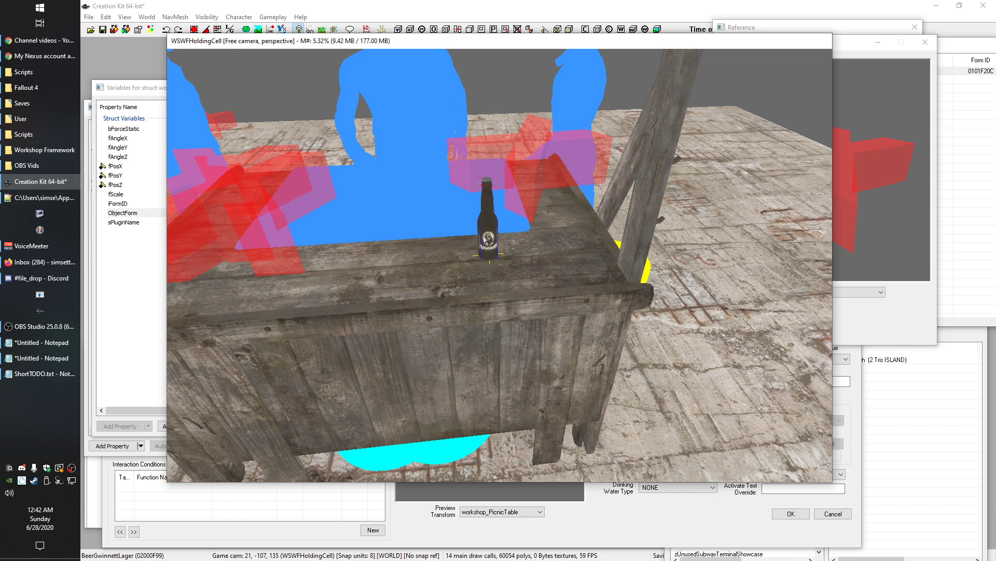
pyautogui.click(908, 206)
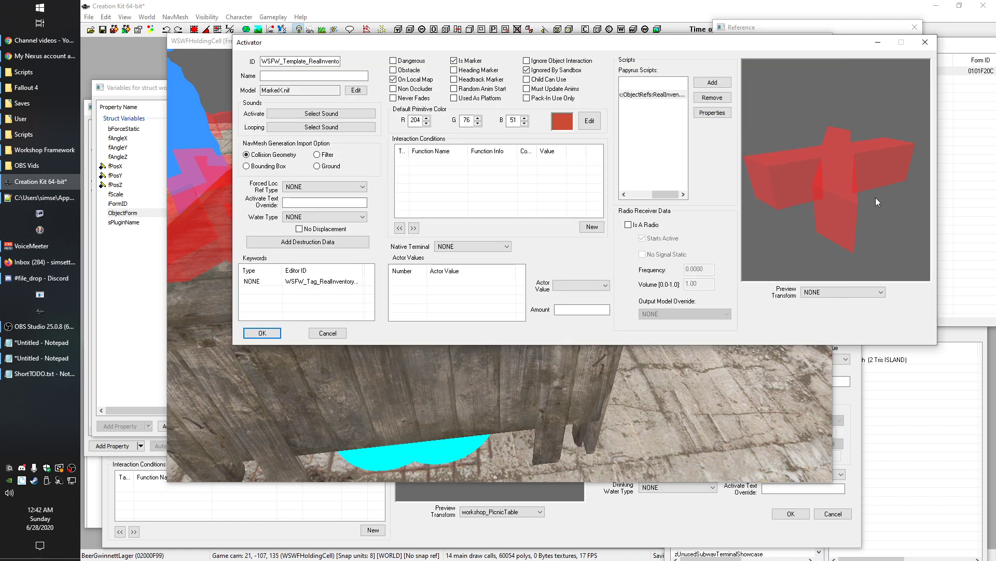
pyautogui.moveTo(667, 195)
pyautogui.mouseDown()
pyautogui.moveTo(643, 195)
pyautogui.moveTo(664, 195)
pyautogui.mouseUp()
pyautogui.click(666, 194)
pyautogui.moveTo(276, 45)
pyautogui.mouseDown()
pyautogui.moveTo(270, 62)
pyautogui.moveTo(271, 53)
pyautogui.mouseUp()
pyautogui.click(965, 148)
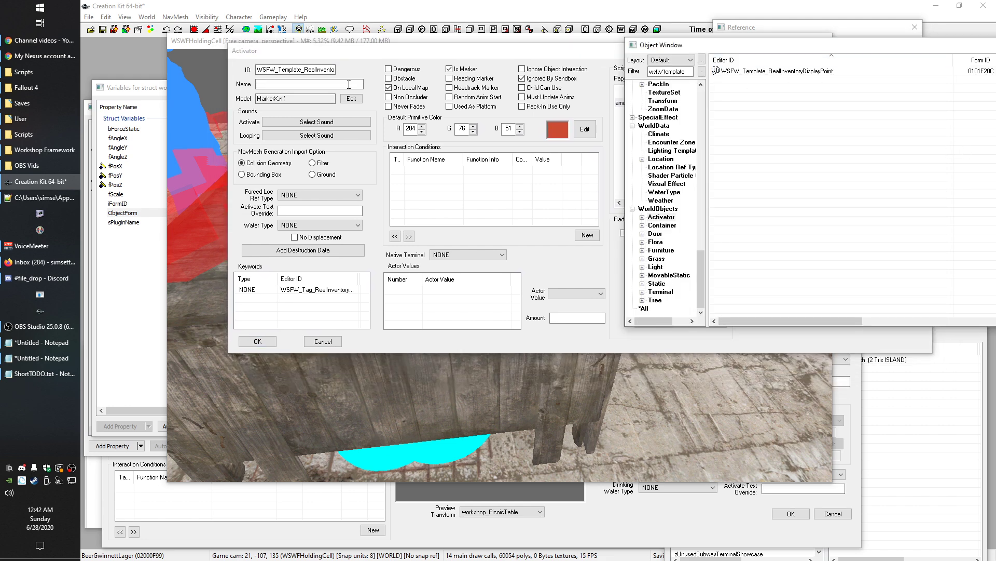
pyautogui.doubleClick(309, 70)
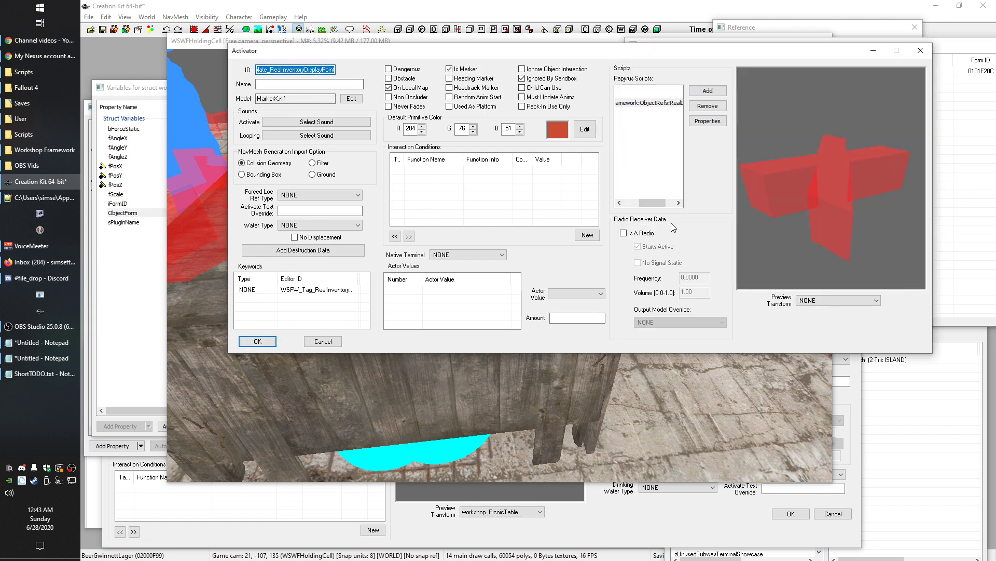
pyautogui.moveTo(641, 204); pyautogui.dragTo(630, 204)
pyautogui.moveTo(346, 57); pyautogui.dragTo(315, 42)
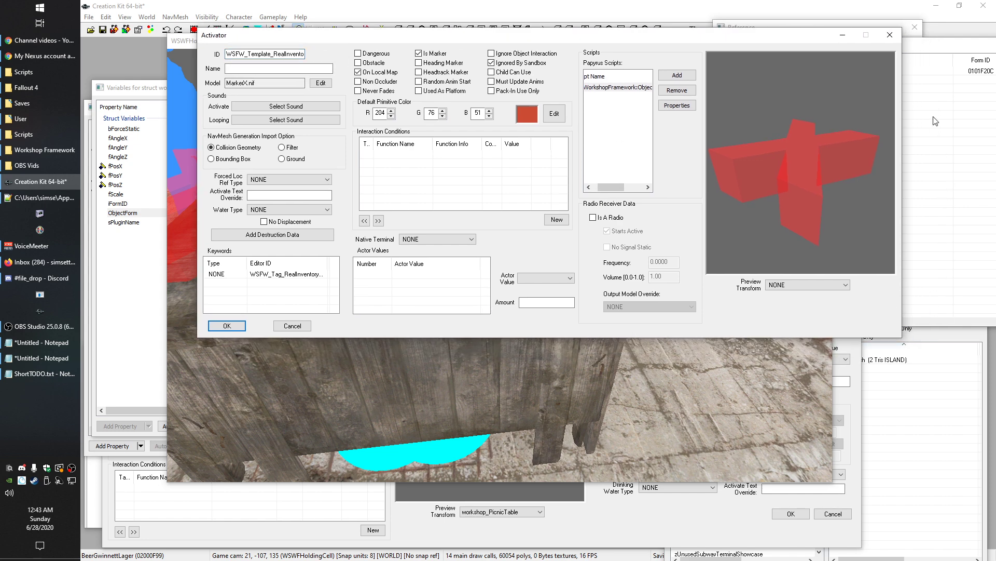
pyautogui.moveTo(795, 33)
pyautogui.mouseDown()
pyautogui.moveTo(765, 32)
pyautogui.moveTo(807, 31)
pyautogui.mouseUp()
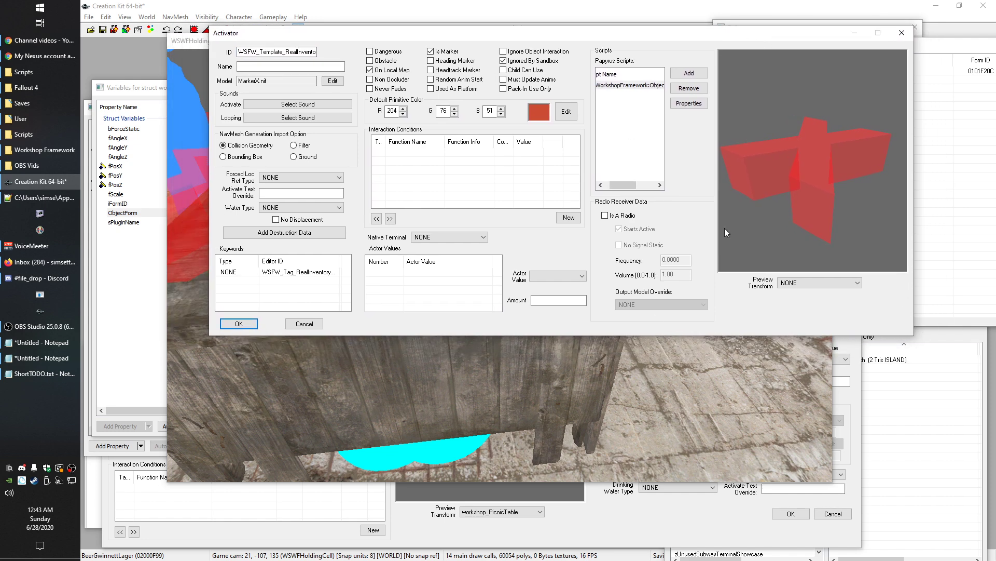
# Examine the whole bar with its markers and beer bottle in the holding cell, and return to the template activator's ID
pyautogui.scroll(-5, 493, 386)
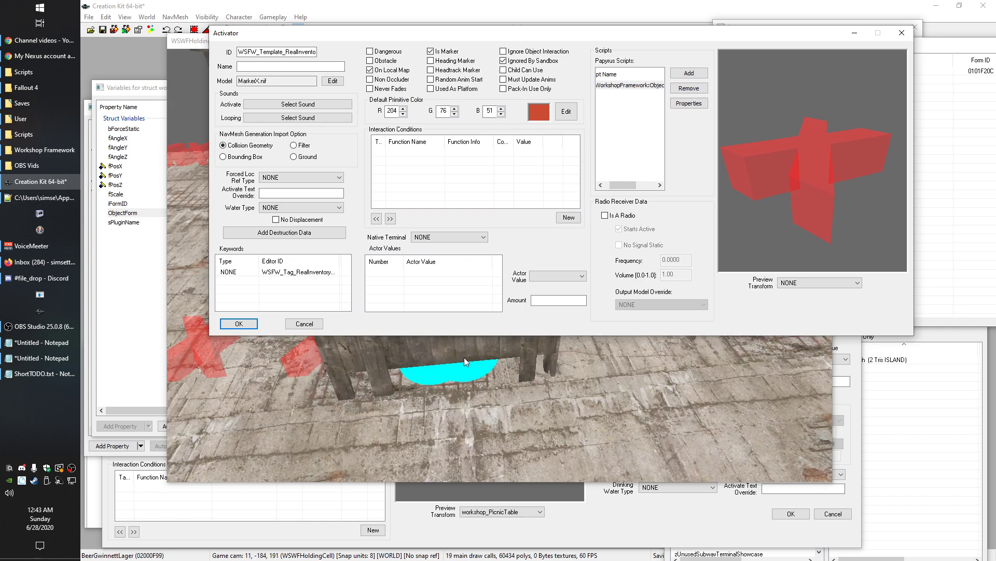
pyautogui.click(196, 40)
pyautogui.moveTo(196, 39); pyautogui.dragTo(196, 47)
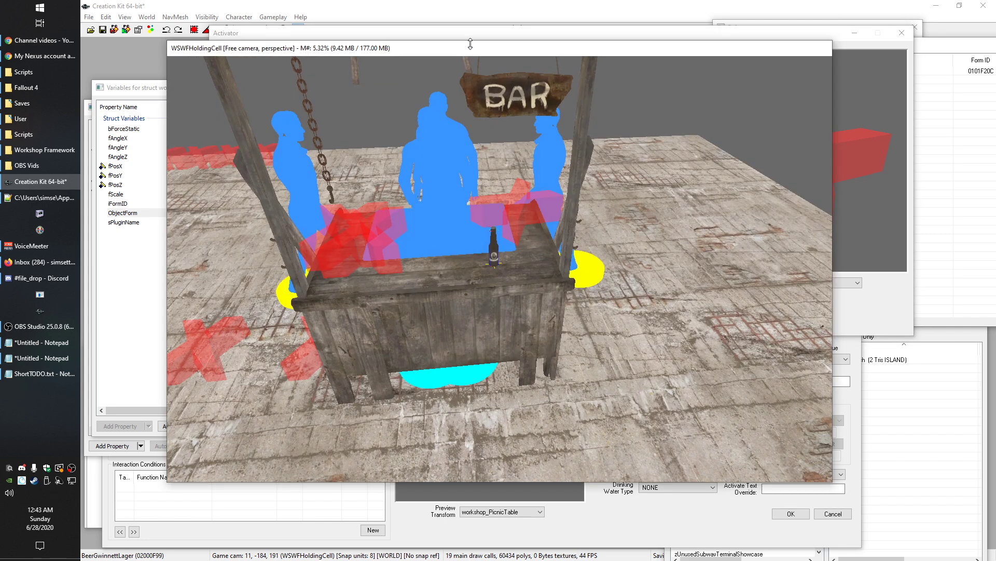
pyautogui.moveTo(471, 53); pyautogui.dragTo(478, 70)
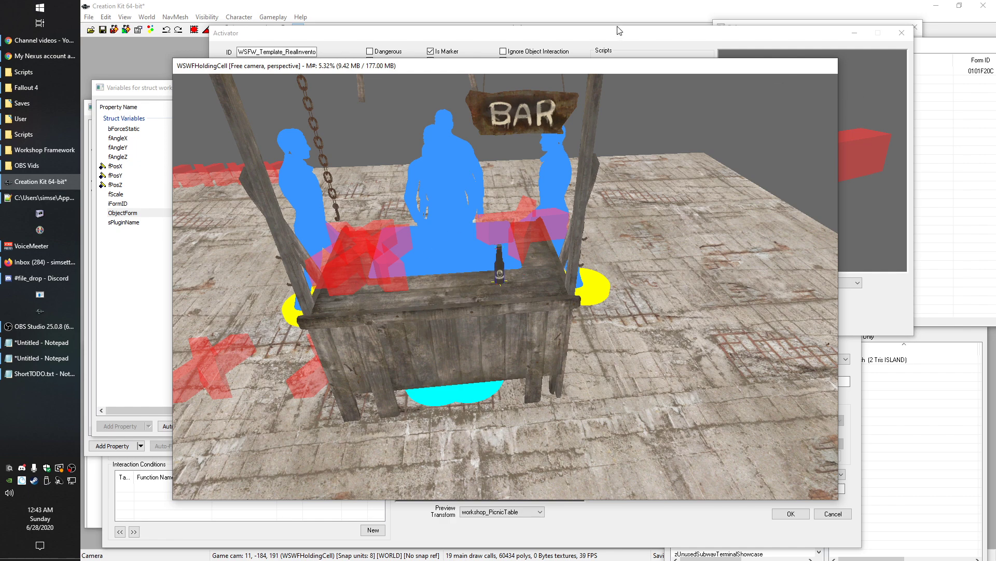
pyautogui.click(572, 35)
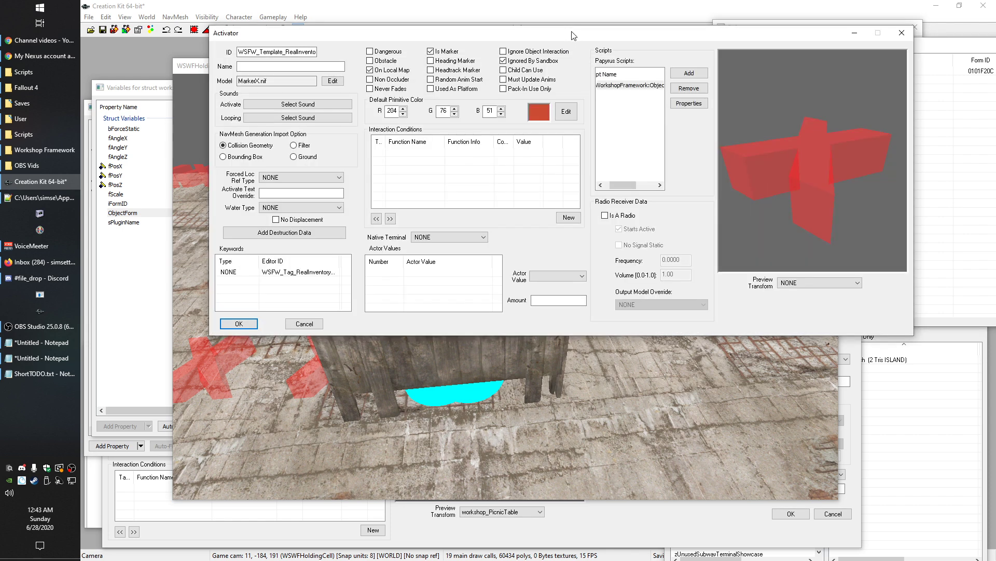
pyautogui.press('Tab')
pyautogui.hotkey('shift', 'Tab')
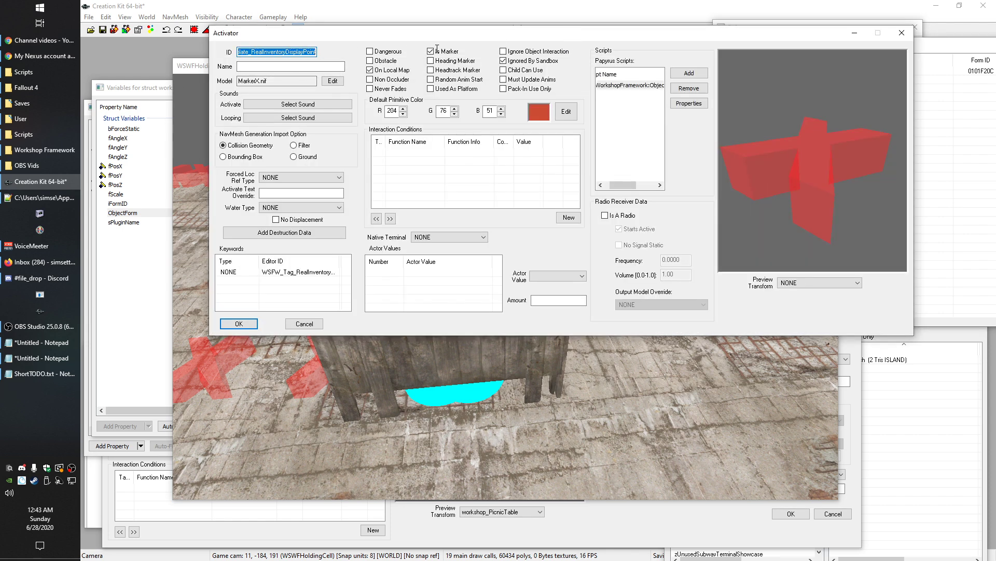
# Set the ValidObjectsToDisplay property of the activator's RealInventoryDisplayPoint script to WSFW_DisplayItemList_Beers, filtering the form lists by beer
pyautogui.moveTo(629, 186); pyautogui.dragTo(624, 185)
pyautogui.click(639, 86)
pyautogui.doubleClick(638, 85)
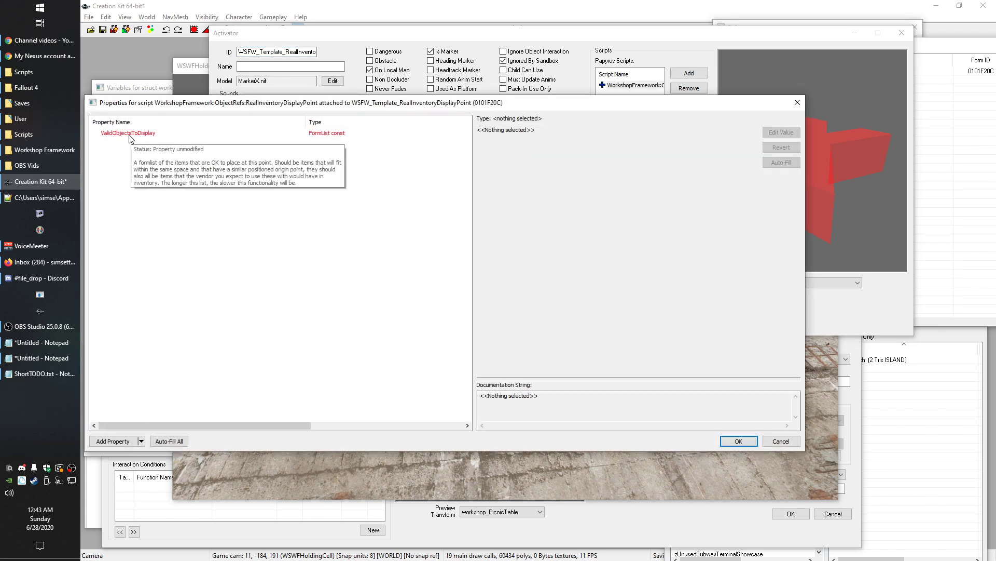
pyautogui.click(128, 135)
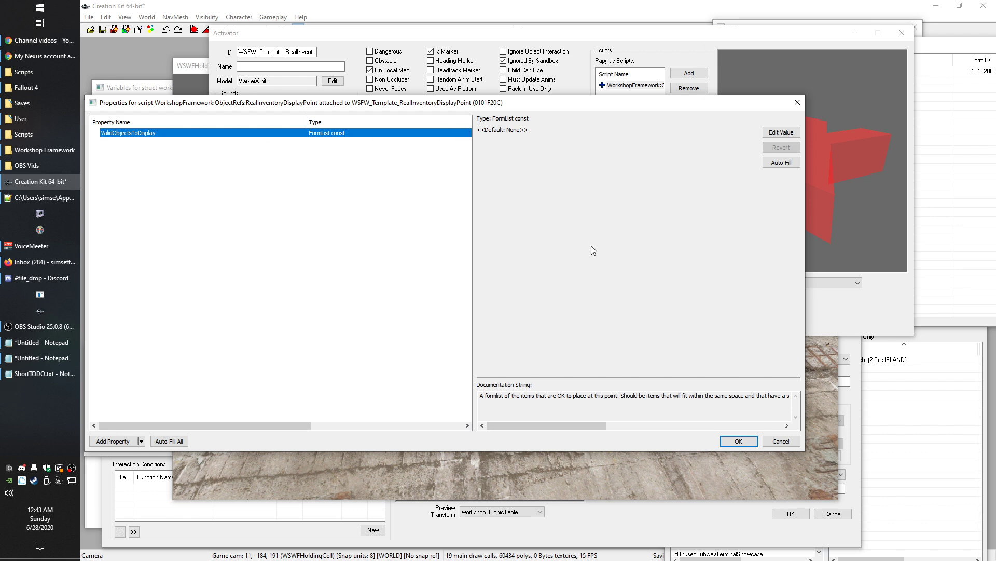
pyautogui.doubleClick(120, 135)
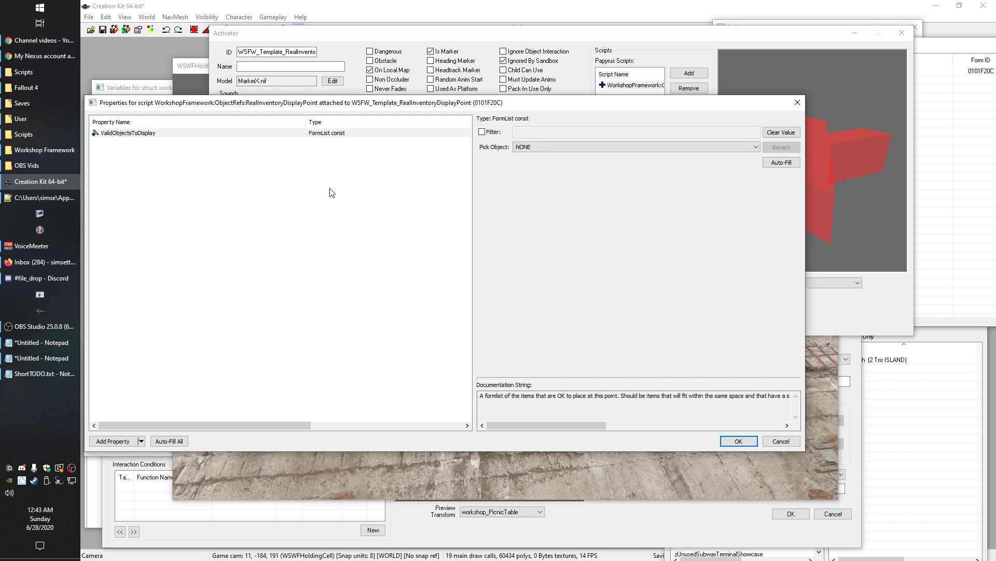
pyautogui.click(482, 132)
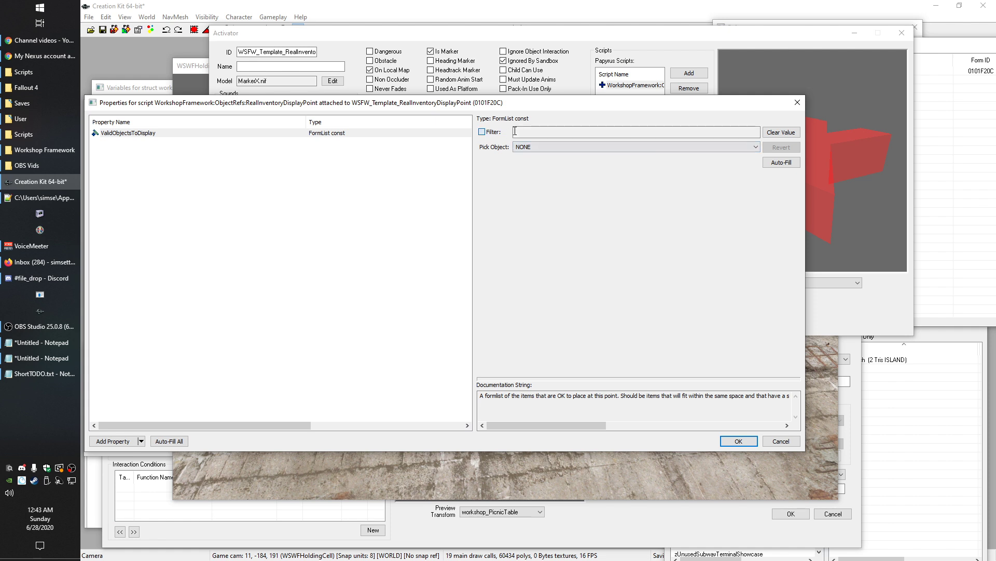
pyautogui.click(539, 146)
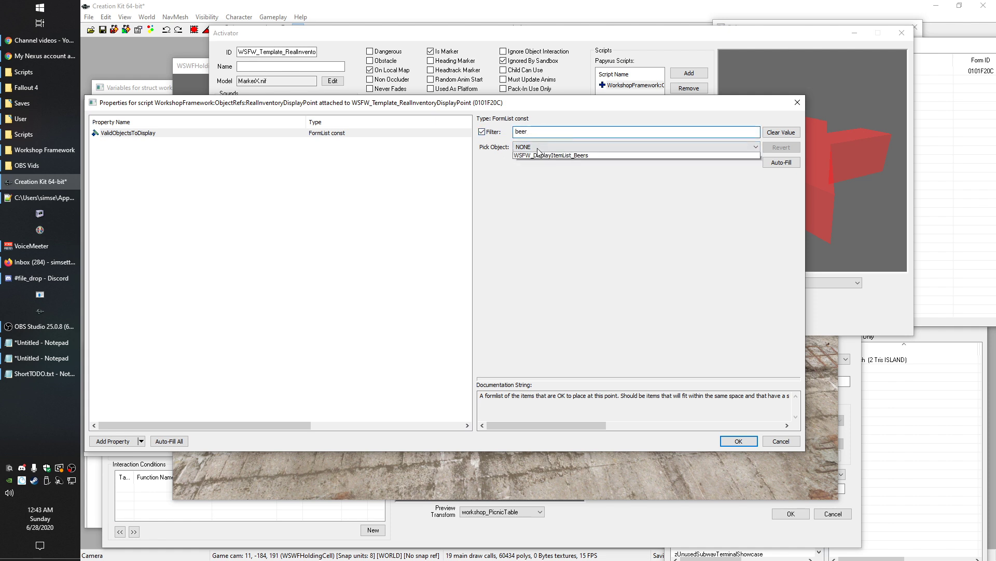
pyautogui.click(561, 160)
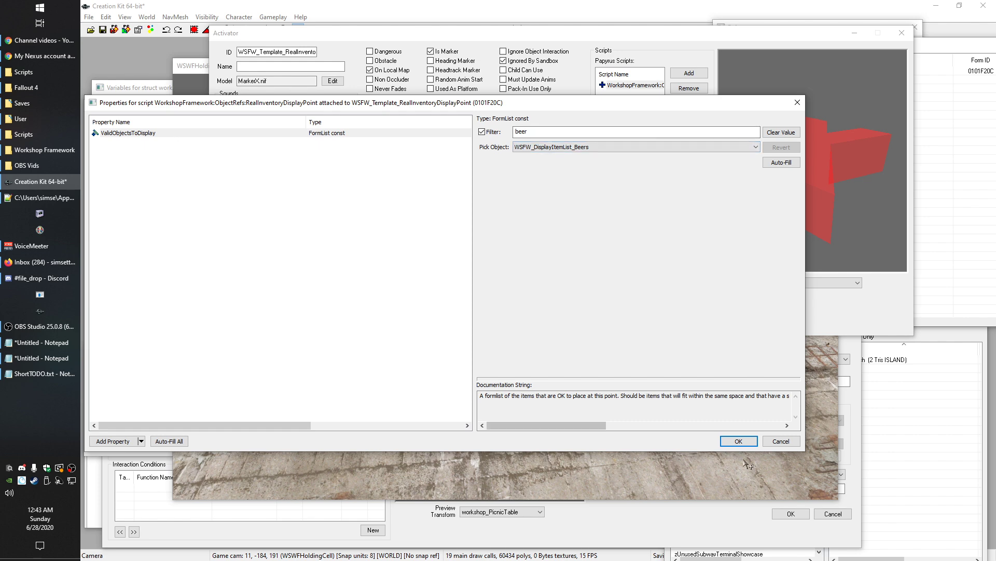
pyautogui.click(739, 441)
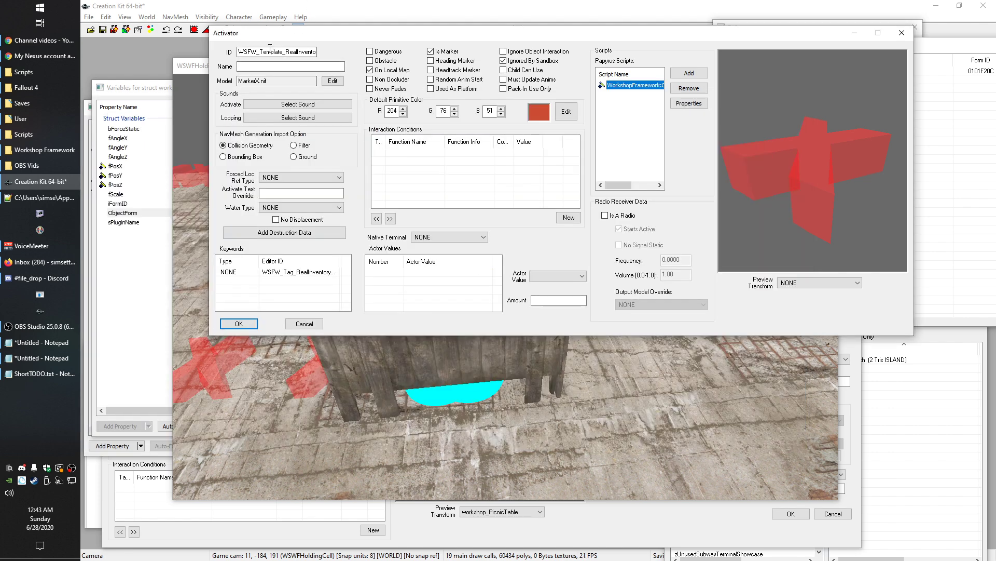
# Change the template activator's ID to WSFW_Demo_BeerRIDP and save it as a new form
pyautogui.moveTo(256, 52); pyautogui.dragTo(577, 51)
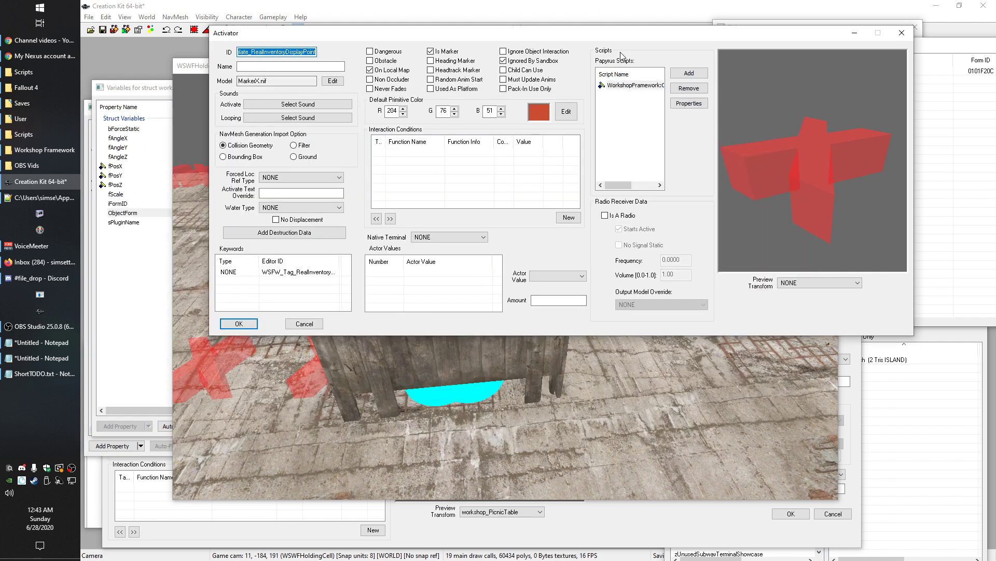
pyautogui.write('WSFW_Demn')
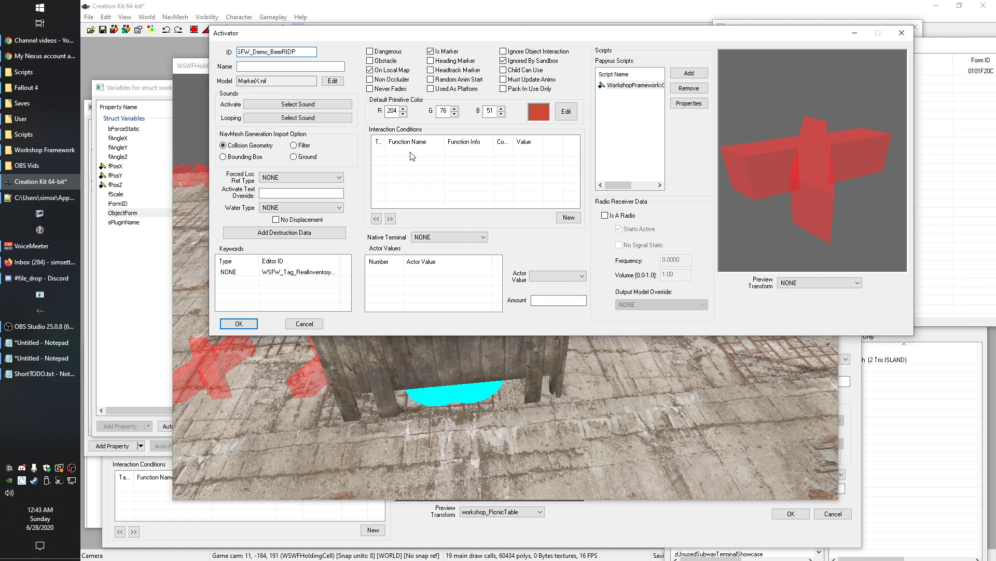
pyautogui.doubleClick(301, 52)
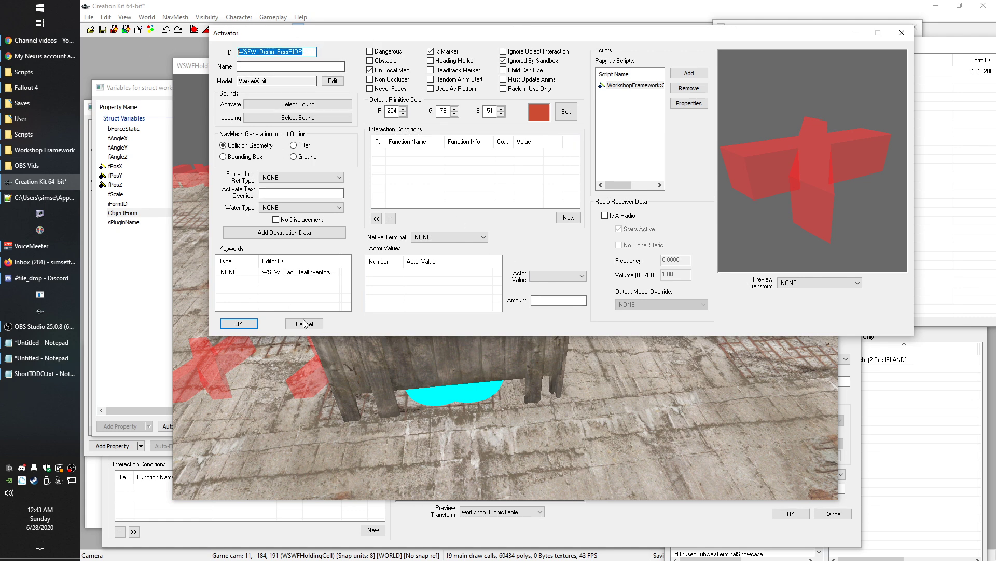
pyautogui.click(236, 325)
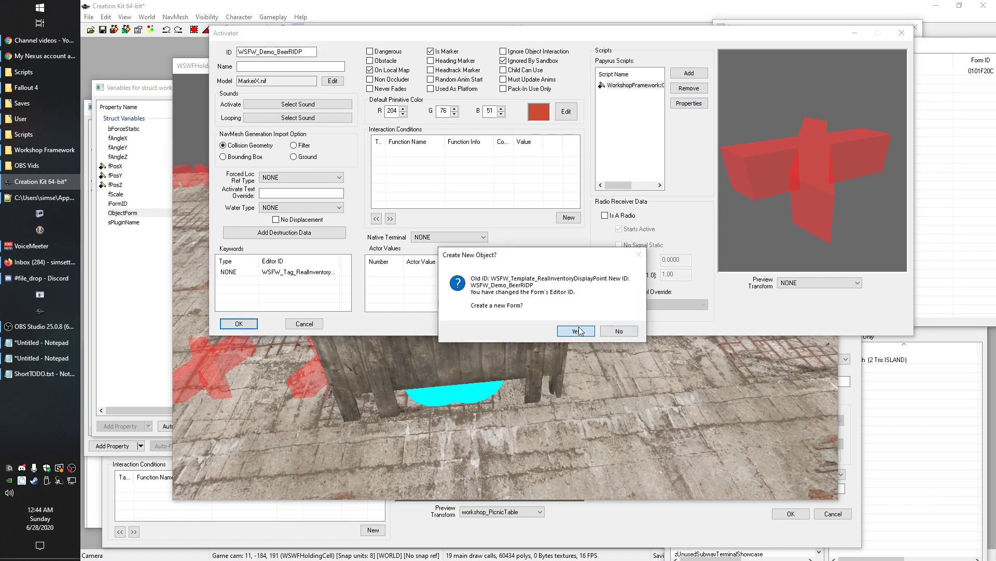
pyautogui.click(578, 330)
# Edit the ObjectForm variable of the display data entry and set its form type to Activator
pyautogui.click(128, 88)
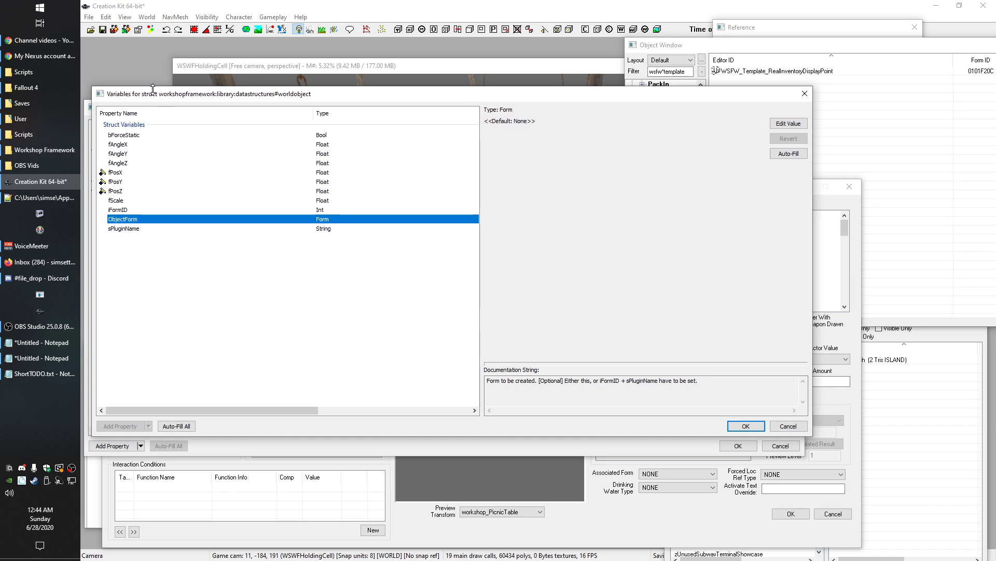
pyautogui.moveTo(129, 87); pyautogui.dragTo(212, 60)
pyautogui.doubleClick(254, 190)
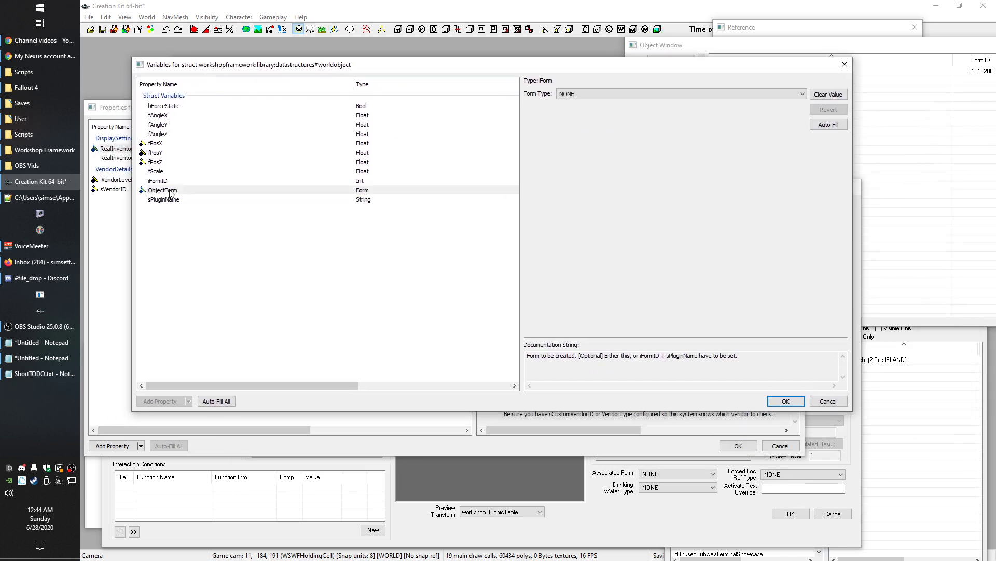
pyautogui.click(571, 94)
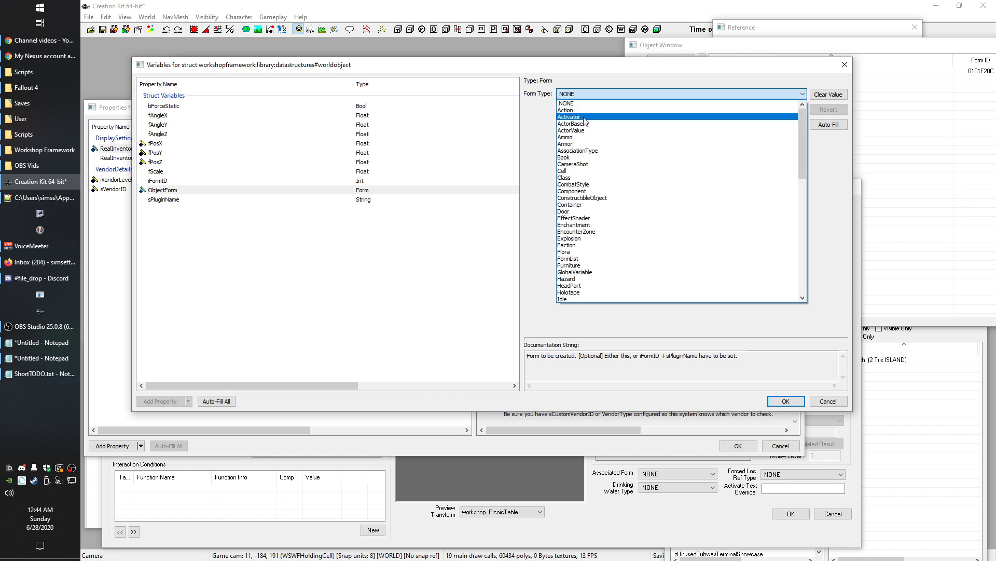
pyautogui.click(584, 118)
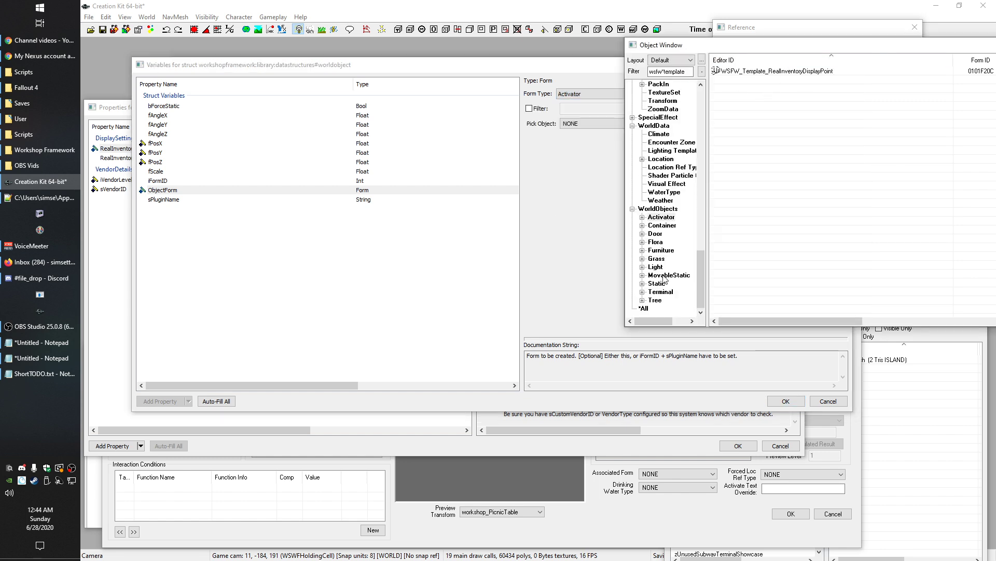
pyautogui.click(554, 78)
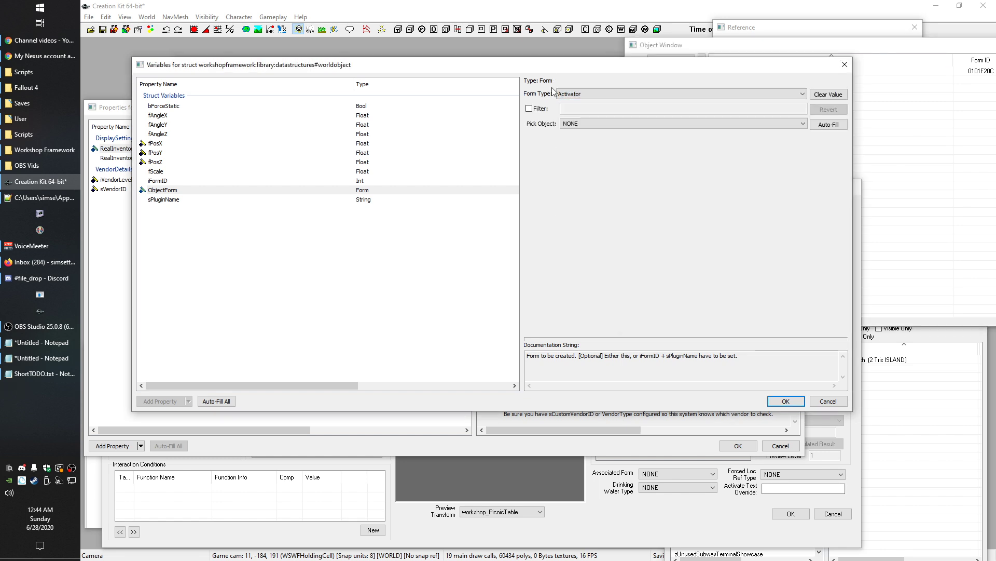
# Filter the activators by beer, assign WSFW_Demo_BeerRIDP as the ObjectForm object and accept the struct variables
pyautogui.click(542, 109)
pyautogui.click(592, 108)
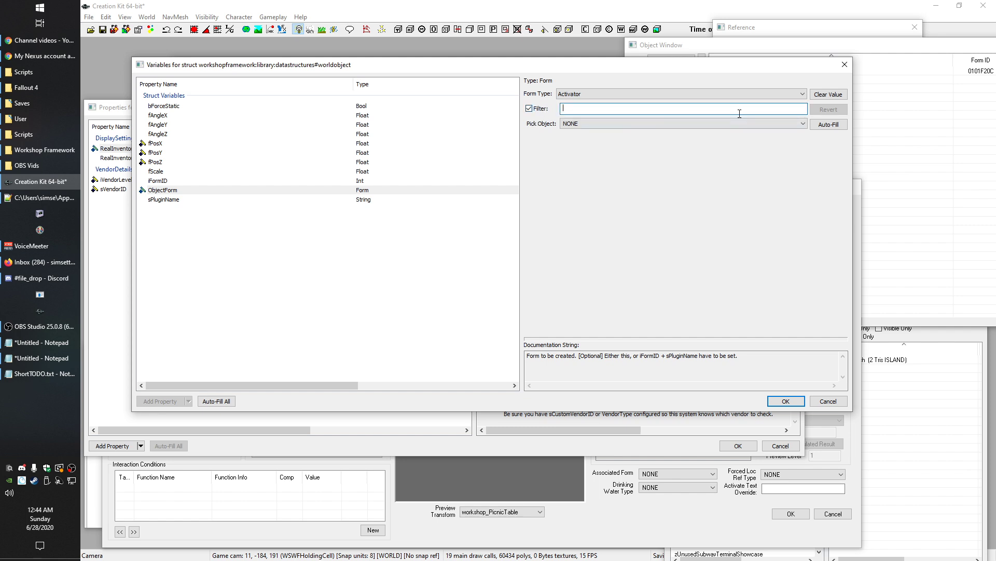
pyautogui.write('beer')
pyautogui.click(650, 124)
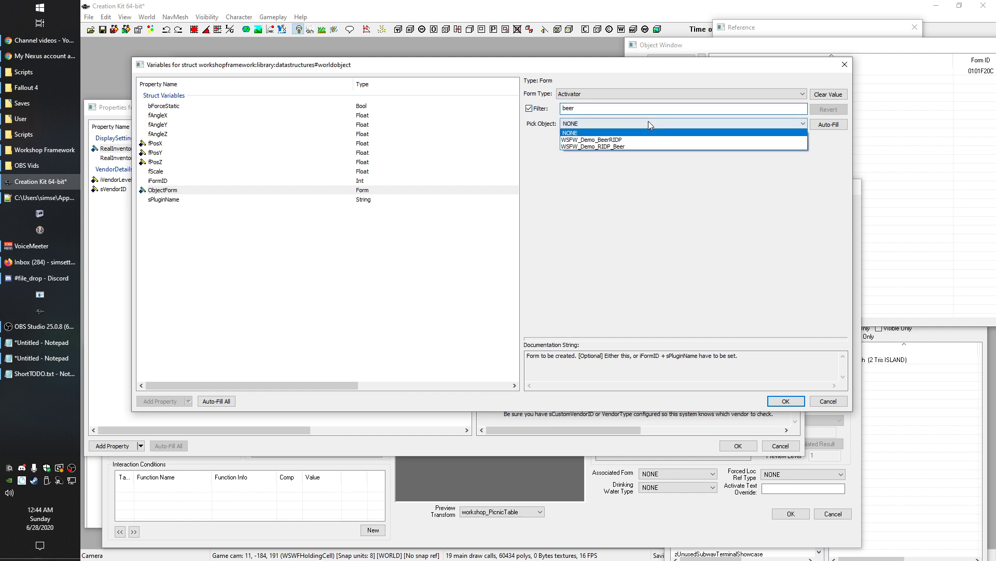
pyautogui.click(601, 142)
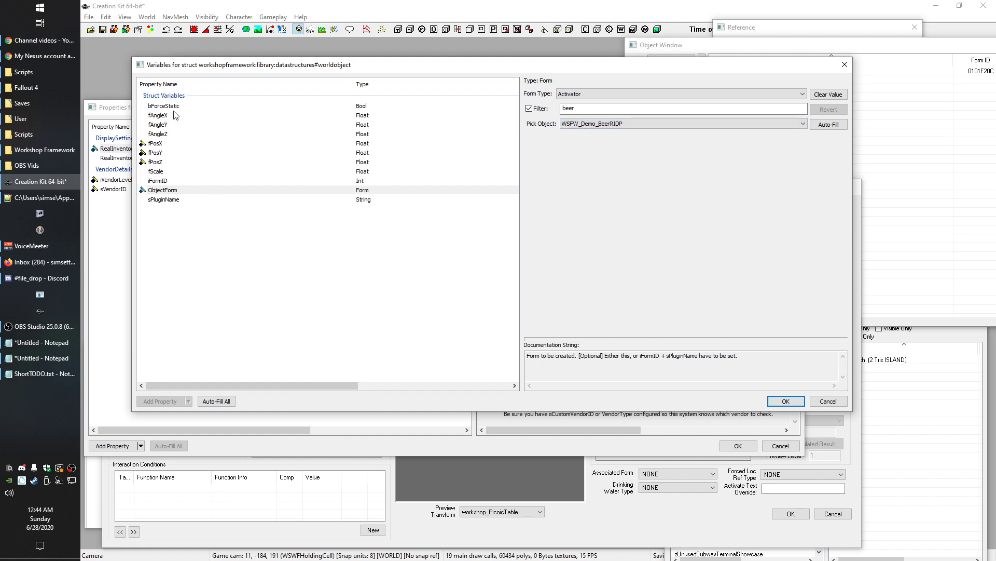
pyautogui.click(787, 401)
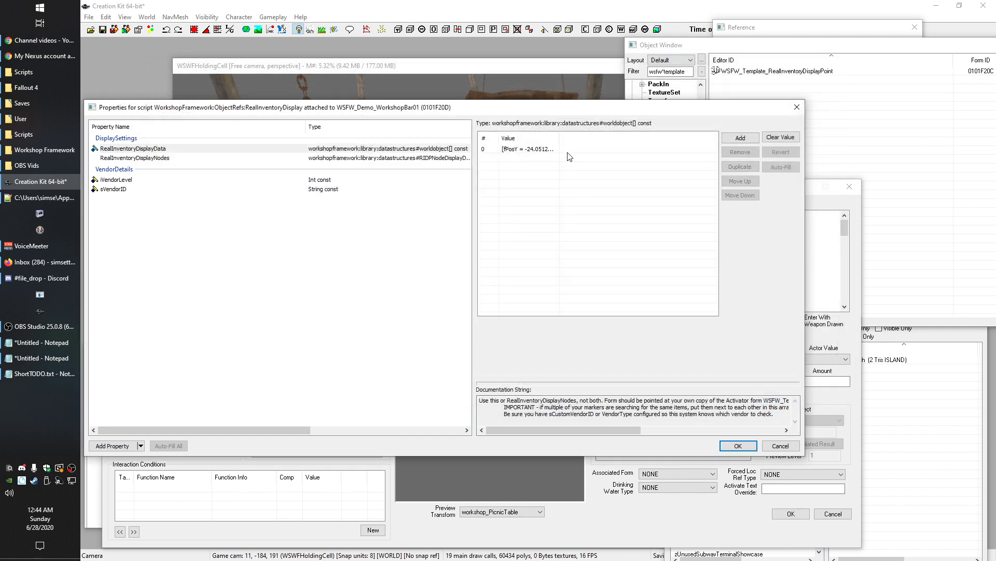
# Bring the bar into view beside the script properties and select the beer display point marker on the counter
pyautogui.moveTo(552, 110); pyautogui.dragTo(539, 185)
pyautogui.click(499, 65)
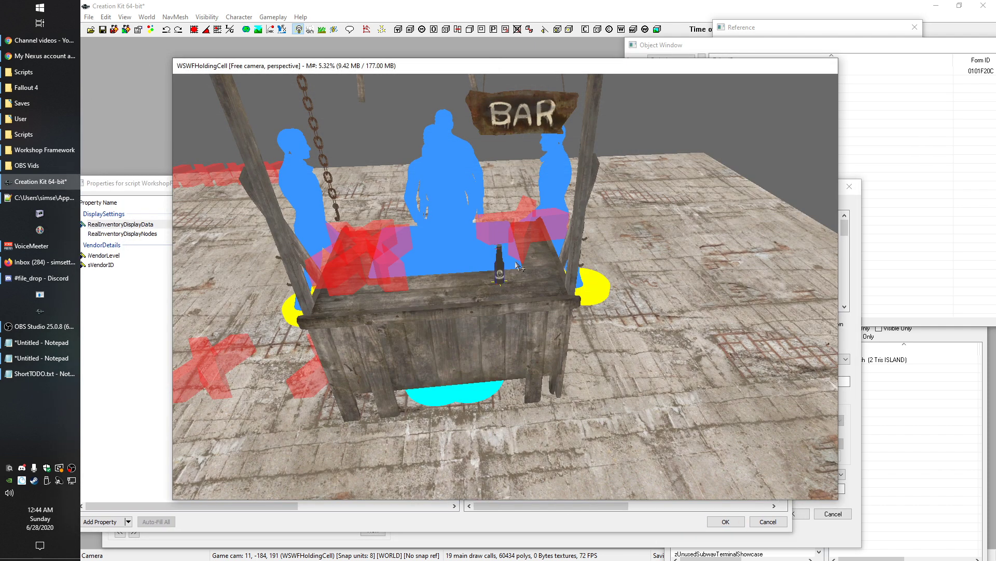
pyautogui.click(935, 126)
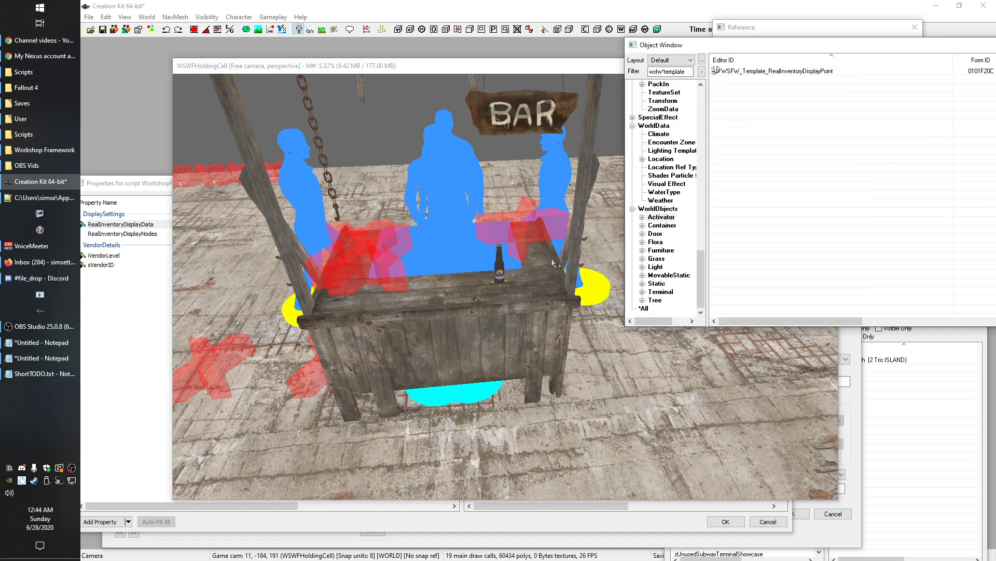
pyautogui.click(500, 274)
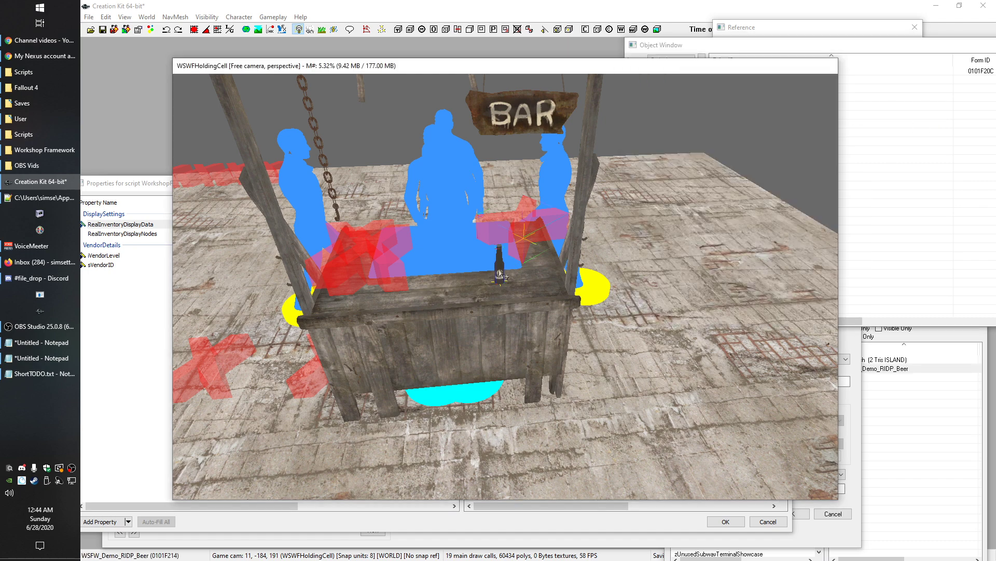
# Examine the workshop bar and its beer display point in the render view from several angles, checking them against the script's display data entry
pyautogui.click(525, 236)
pyautogui.click(504, 278)
pyautogui.moveTo(378, 59); pyautogui.dragTo(415, 30)
pyautogui.scroll(-3, 418, 272)
pyautogui.scroll(2, 527, 324)
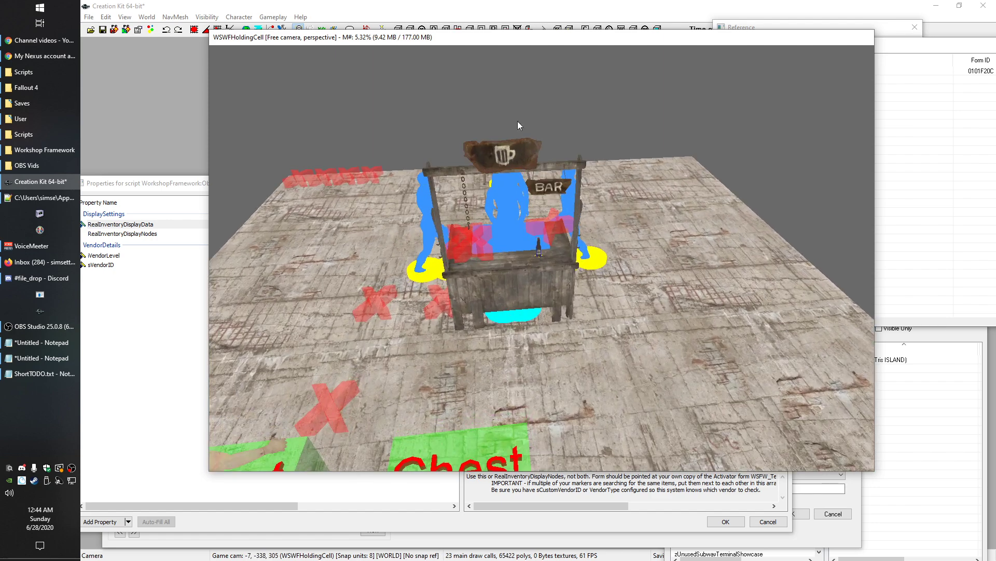
pyautogui.scroll(2, 526, 292)
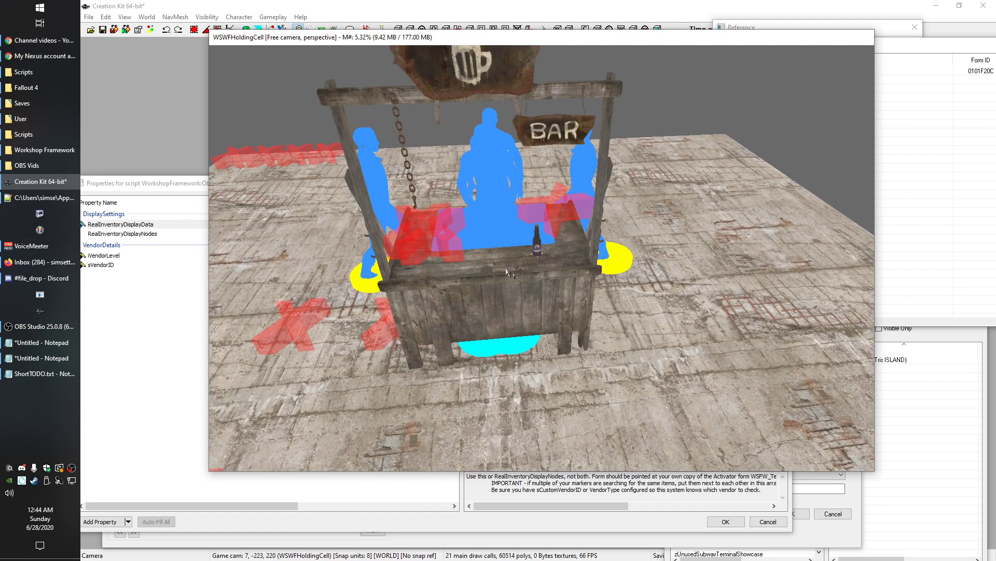
pyautogui.moveTo(187, 184); pyautogui.dragTo(201, 184)
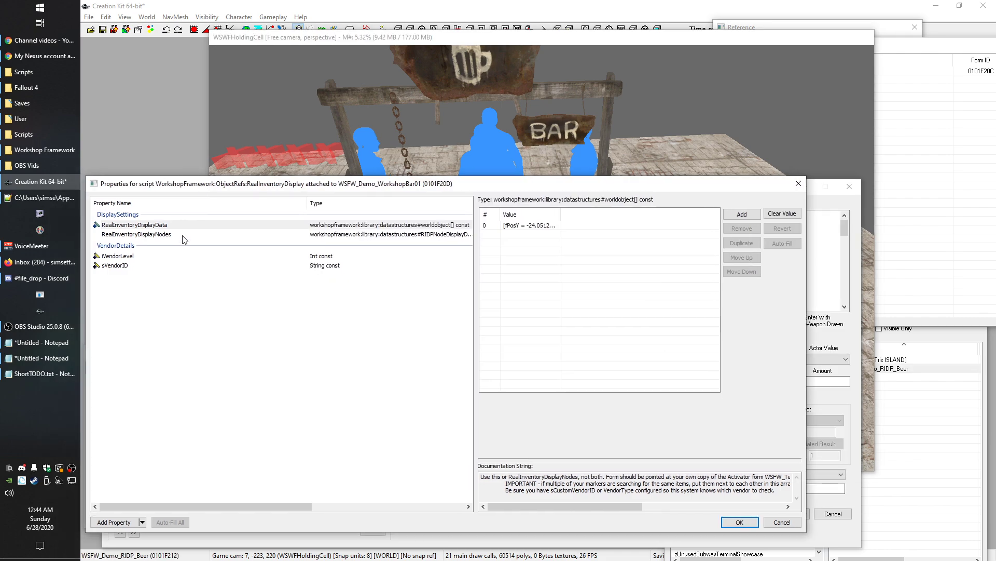
pyautogui.click(501, 40)
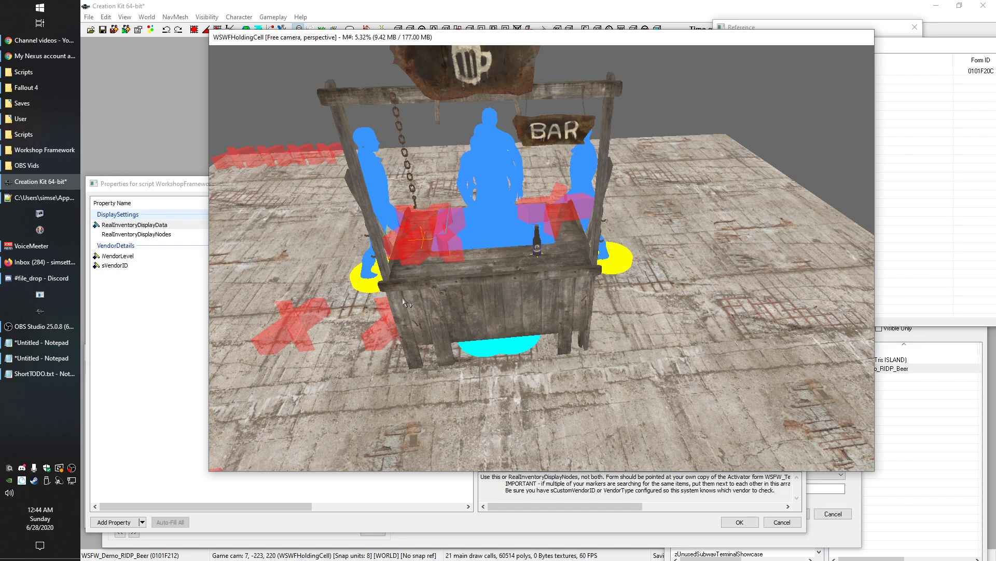
pyautogui.moveTo(171, 181)
pyautogui.mouseDown()
pyautogui.moveTo(181, 193)
pyautogui.moveTo(170, 180)
pyautogui.mouseUp()
pyautogui.click(516, 228)
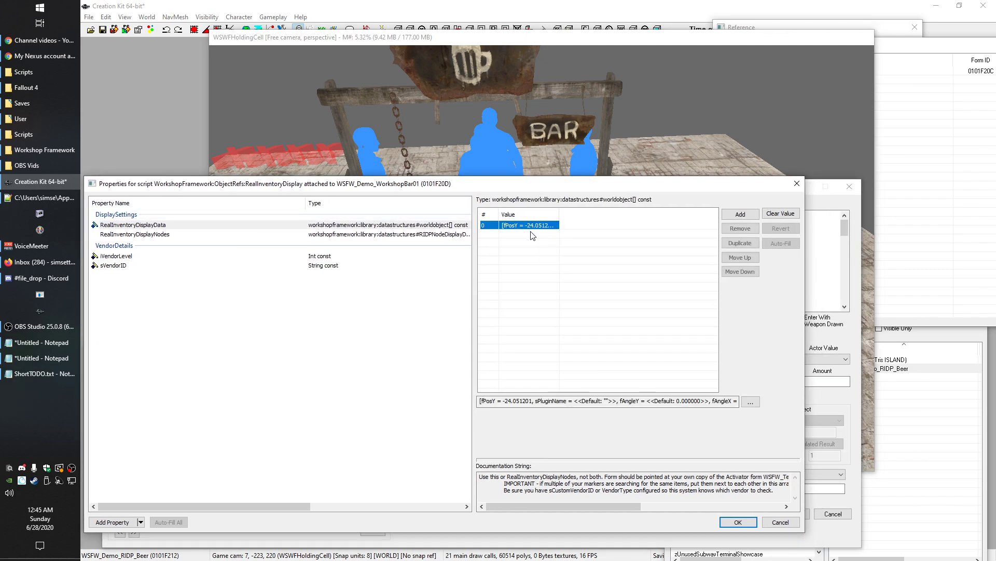
pyautogui.click(567, 40)
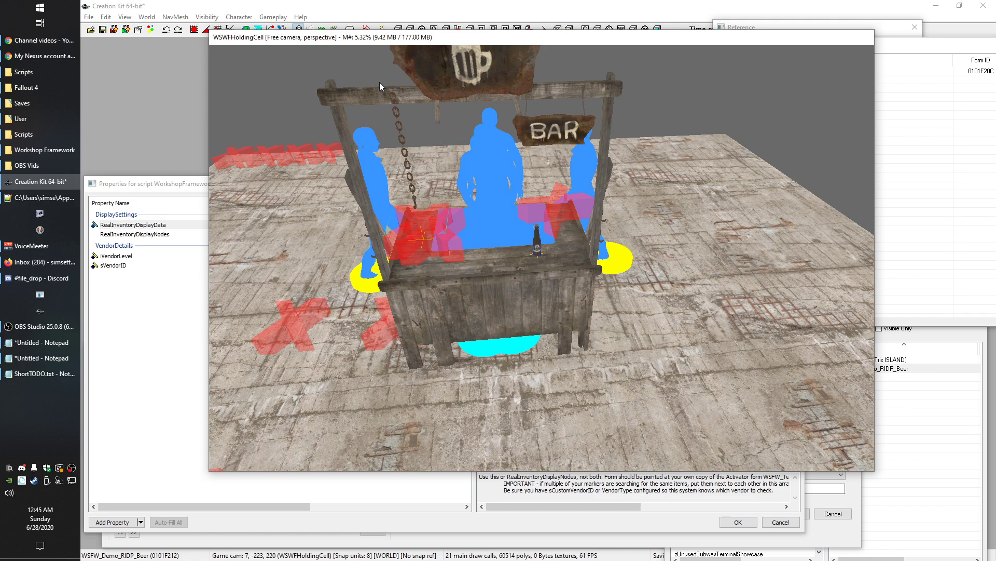
pyautogui.keyDown('shift'); pyautogui.moveTo(374, 275); pyautogui.dragTo(379, 243, button='middle'); pyautogui.keyUp('shift')
pyautogui.keyDown('shift'); pyautogui.moveTo(607, 288); pyautogui.dragTo(572, 260, button='middle'); pyautogui.keyUp('shift')
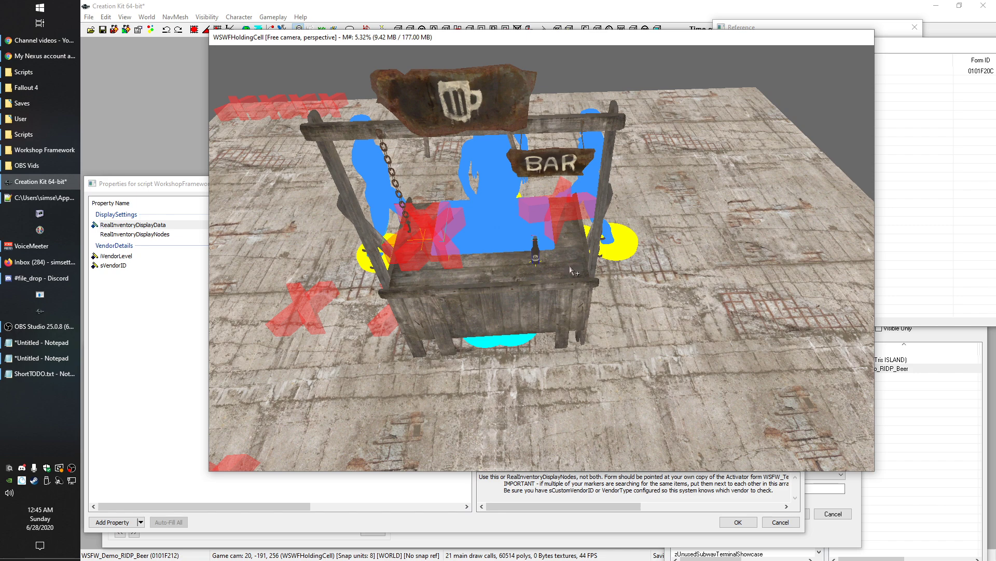
pyautogui.keyDown('shift'); pyautogui.moveTo(545, 304); pyautogui.dragTo(462, 159, button='middle'); pyautogui.keyUp('shift')
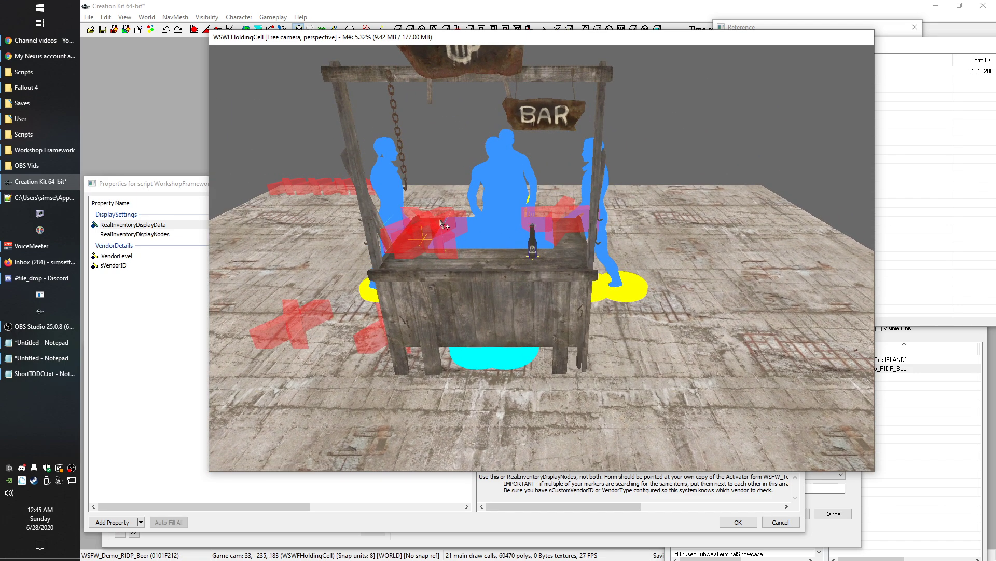
pyautogui.keyDown('shift'); pyautogui.moveTo(425, 183); pyautogui.dragTo(478, 204, button='middle'); pyautogui.keyUp('shift')
pyautogui.keyDown('shift'); pyautogui.moveTo(627, 182); pyautogui.dragTo(580, 185, button='middle'); pyautogui.keyUp('shift')
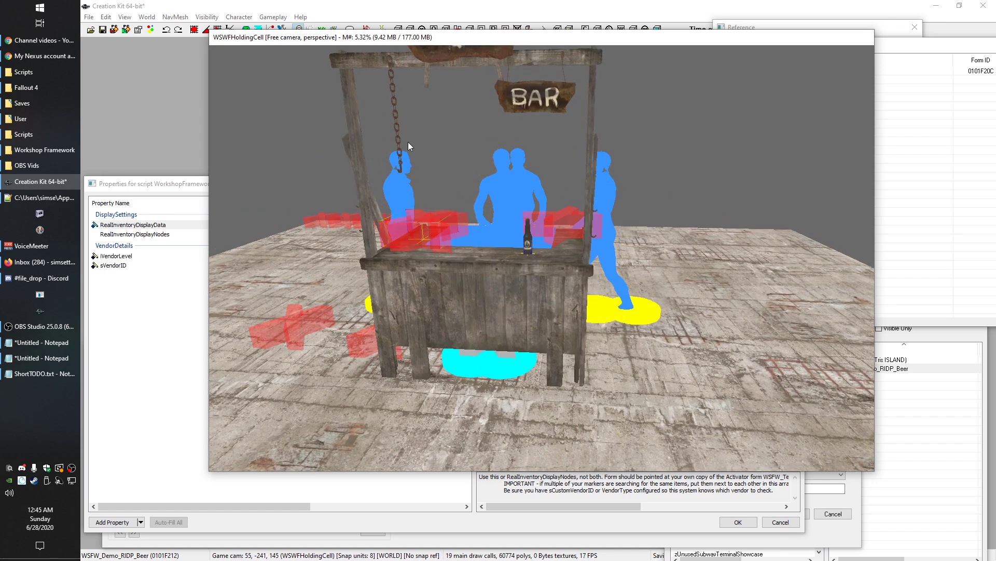
# Bring the script properties into view and widen the Value column to examine the first RealInventoryDisplayData entry
pyautogui.click(154, 193)
pyautogui.moveTo(153, 190); pyautogui.dragTo(171, 129)
pyautogui.click(559, 216)
pyautogui.moveTo(577, 152); pyautogui.dragTo(678, 152)
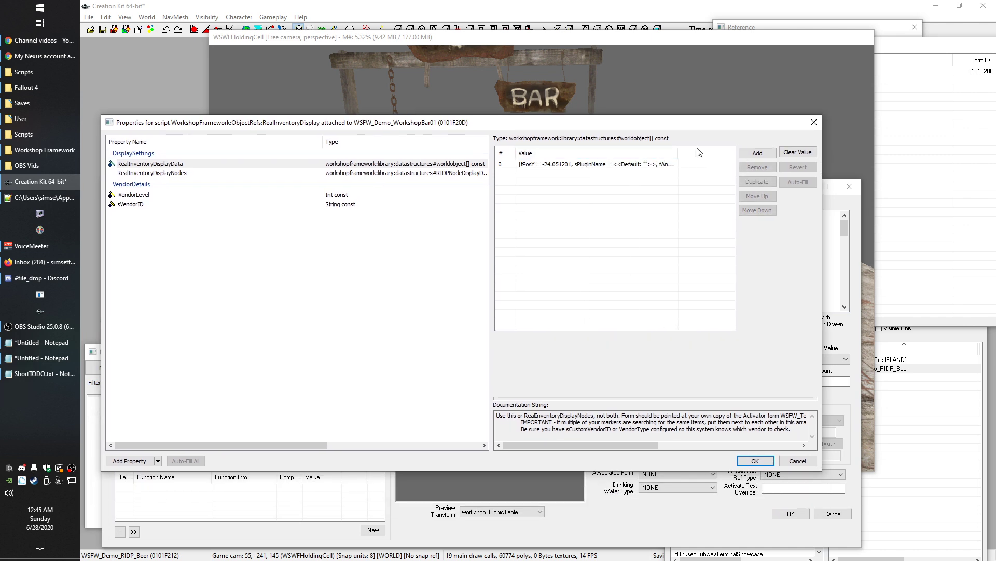
pyautogui.click(622, 164)
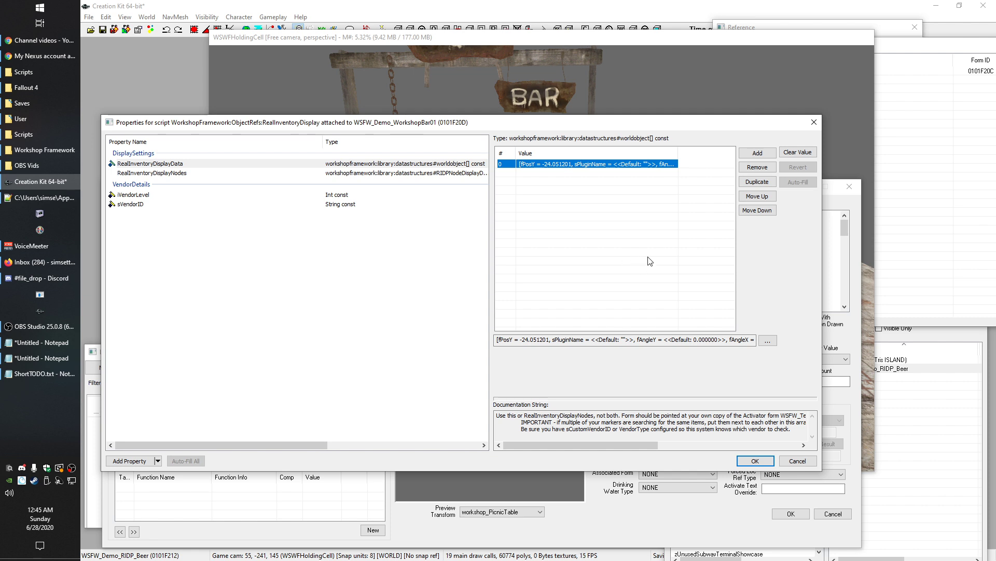
pyautogui.moveTo(521, 422); pyautogui.dragTo(727, 439)
pyautogui.click(601, 234)
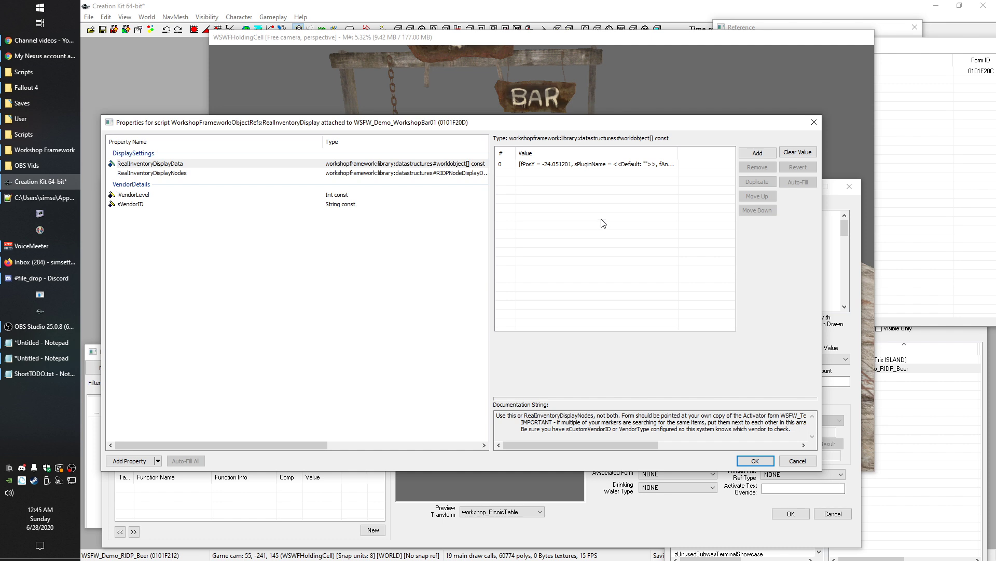
pyautogui.click(552, 166)
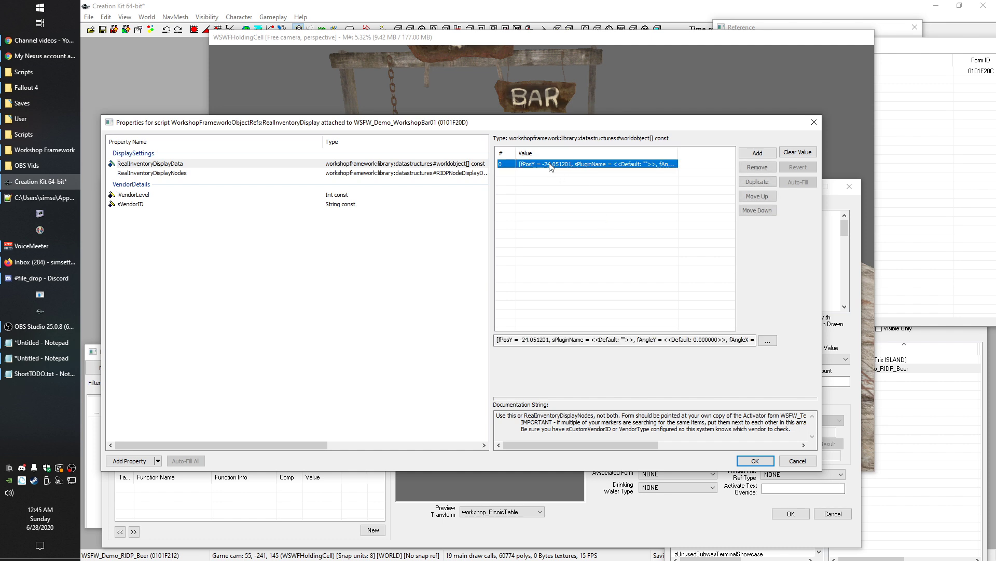
# Fit the Value column to its content and read the display data entry's full position and ObjectForm values
pyautogui.click(575, 37)
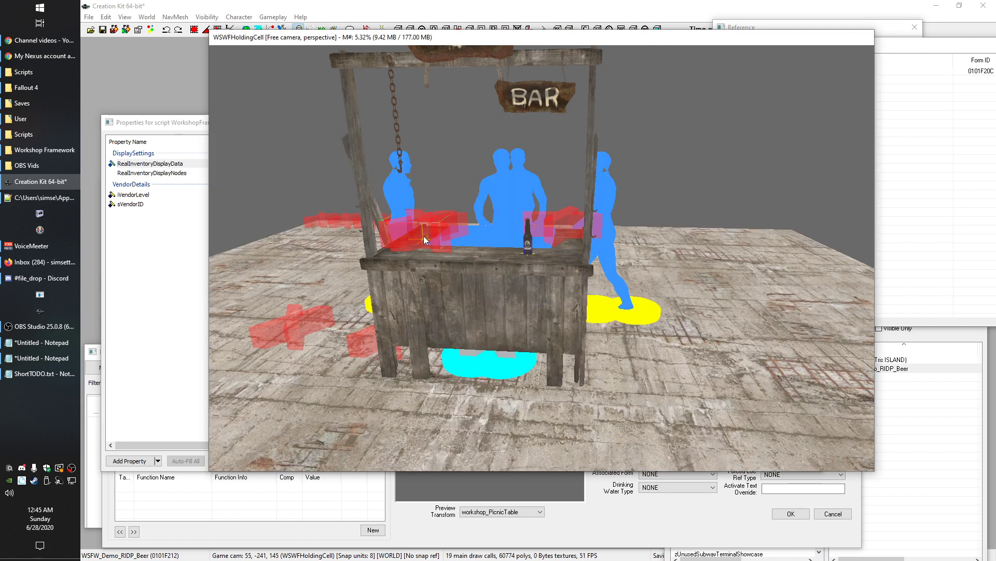
pyautogui.click(959, 247)
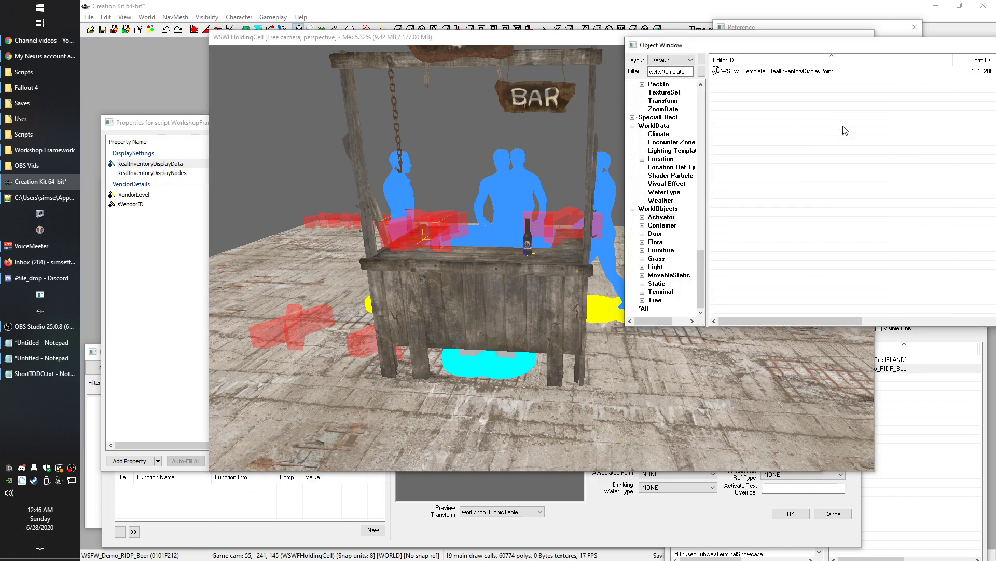
pyautogui.click(171, 131)
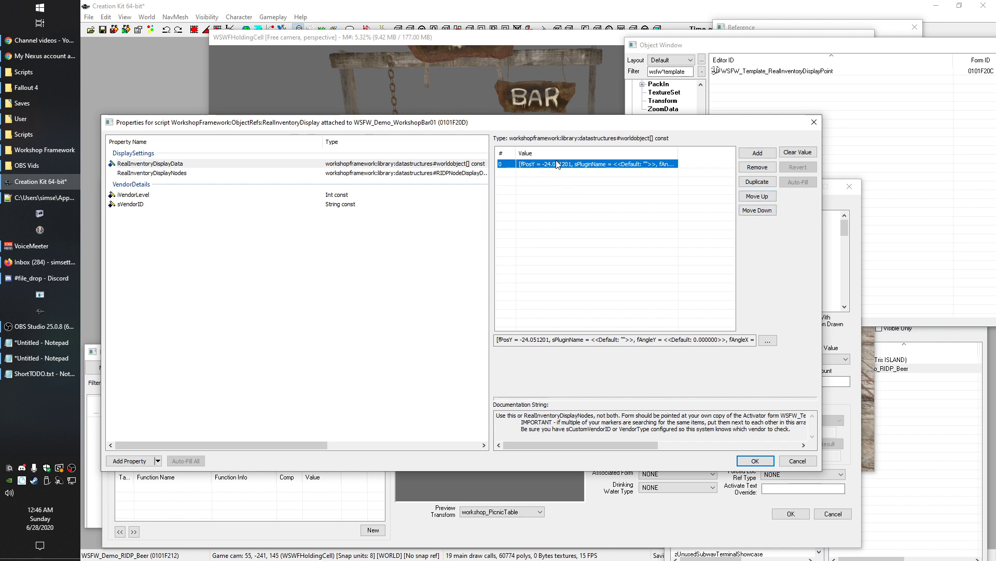
pyautogui.doubleClick(678, 153)
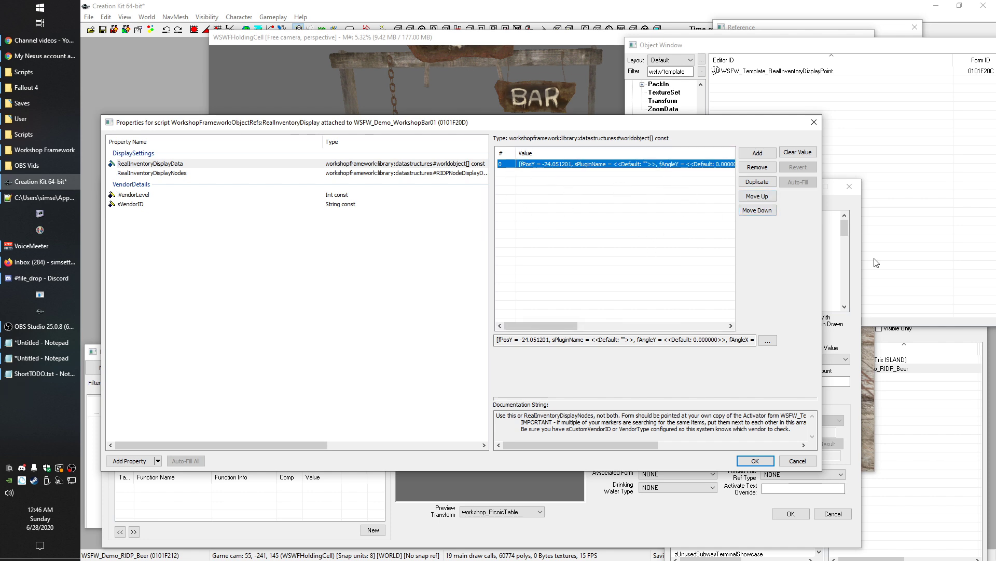
pyautogui.moveTo(548, 325); pyautogui.dragTo(712, 325)
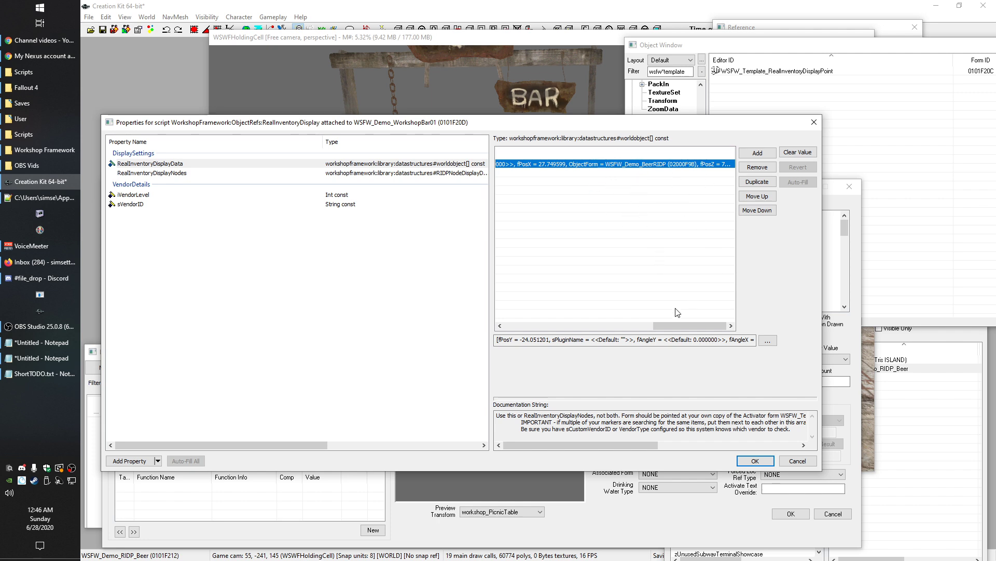
pyautogui.moveTo(691, 325); pyautogui.dragTo(525, 336)
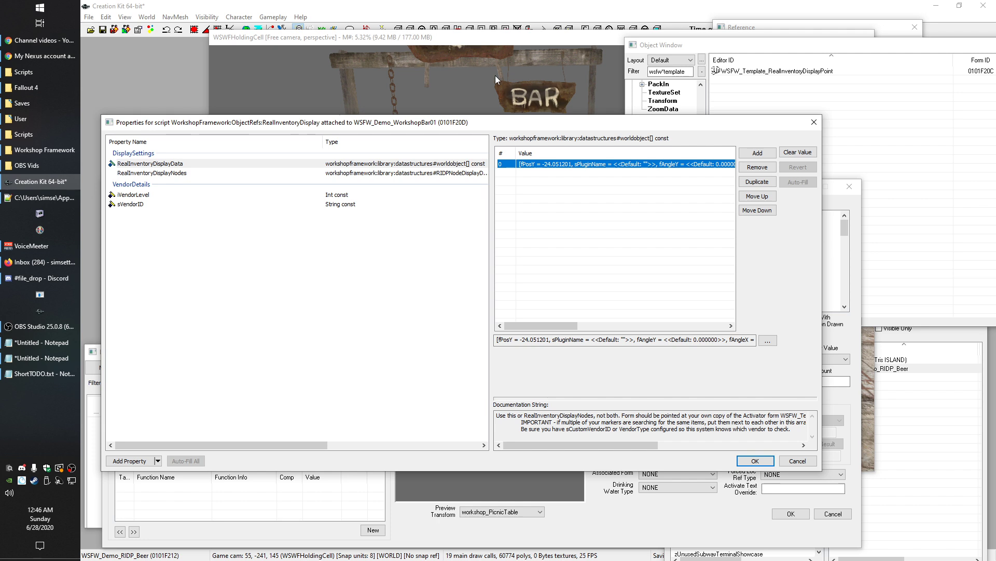
pyautogui.click(476, 41)
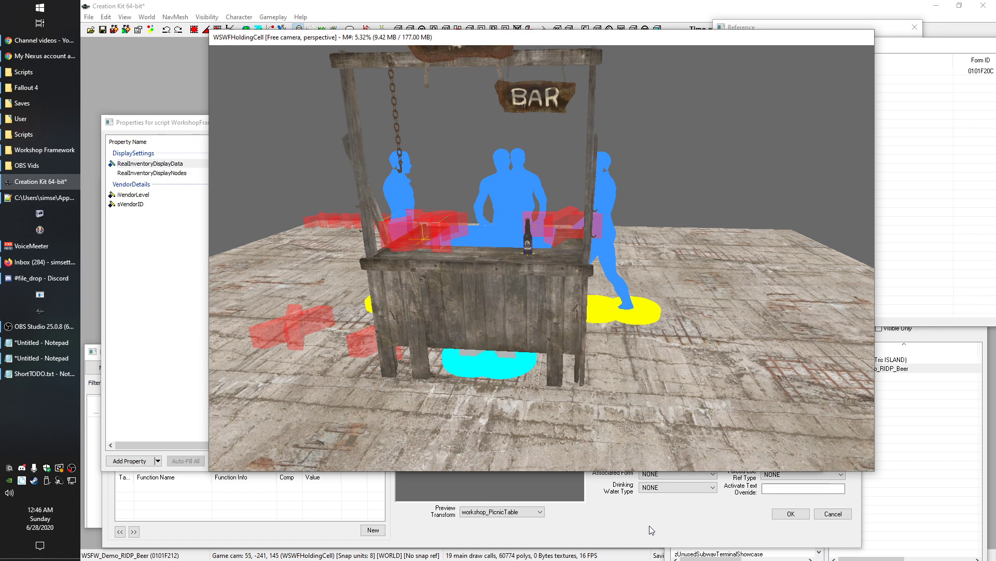
pyautogui.click(188, 124)
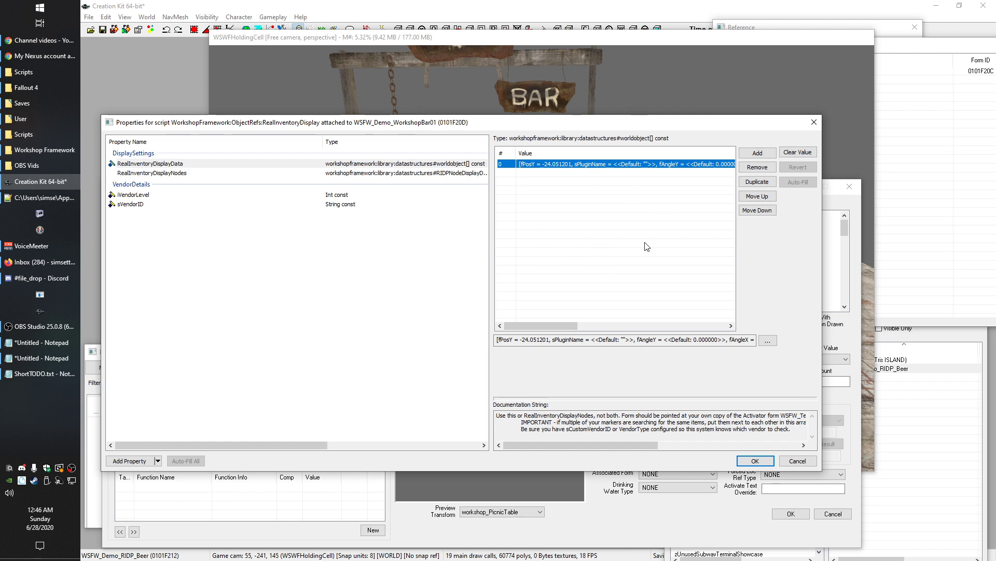
pyautogui.click(607, 224)
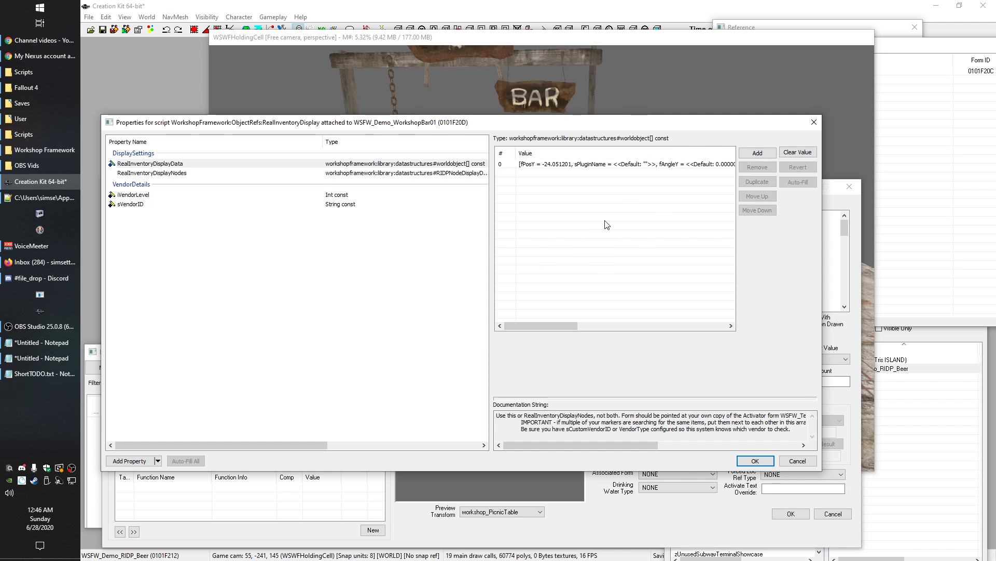
# Add a RealInventoryDisplayNodes entry to inspect its NodeName variable, cancel the struct variables and clear the property's value
pyautogui.click(134, 173)
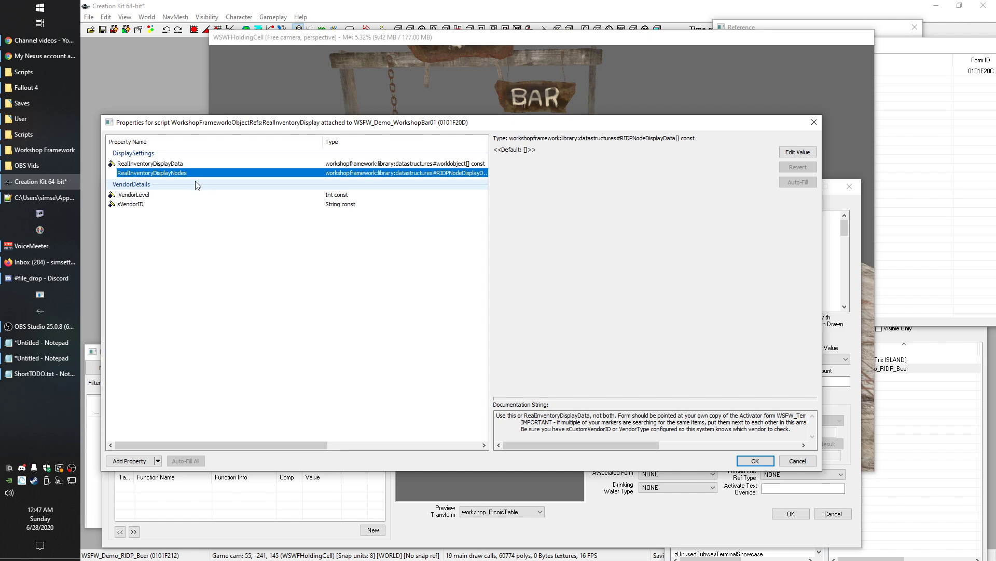
pyautogui.click(565, 40)
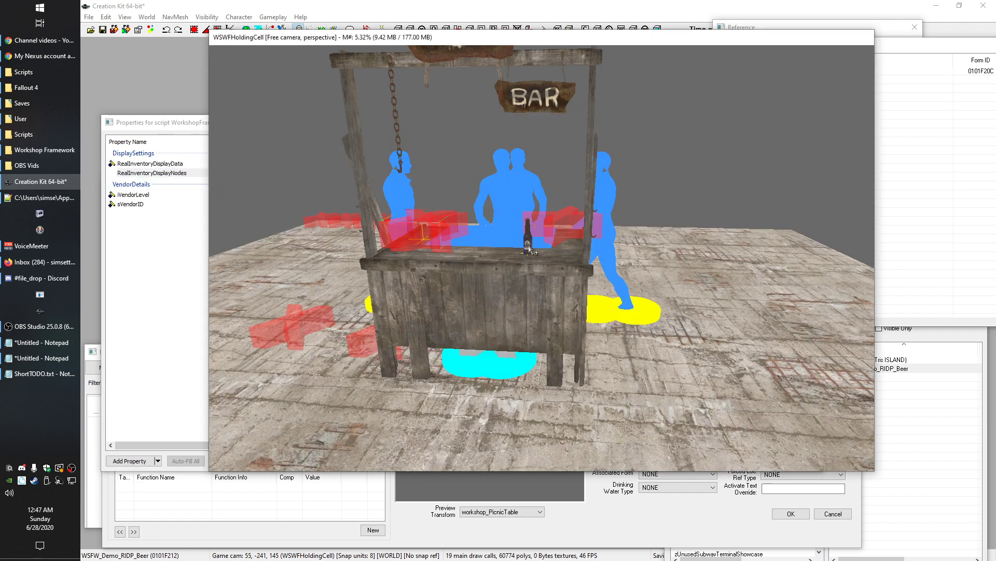
pyautogui.click(188, 125)
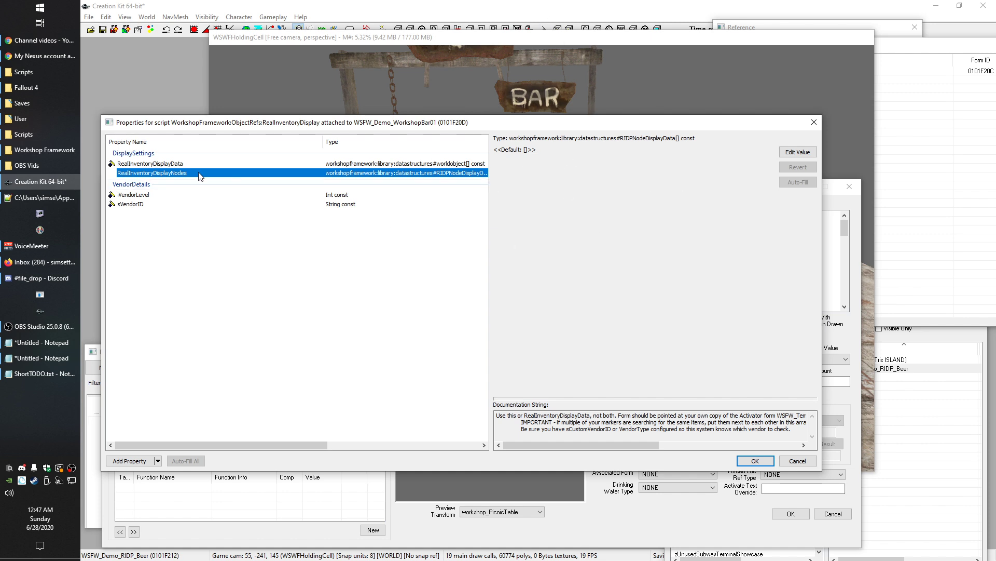
pyautogui.doubleClick(151, 175)
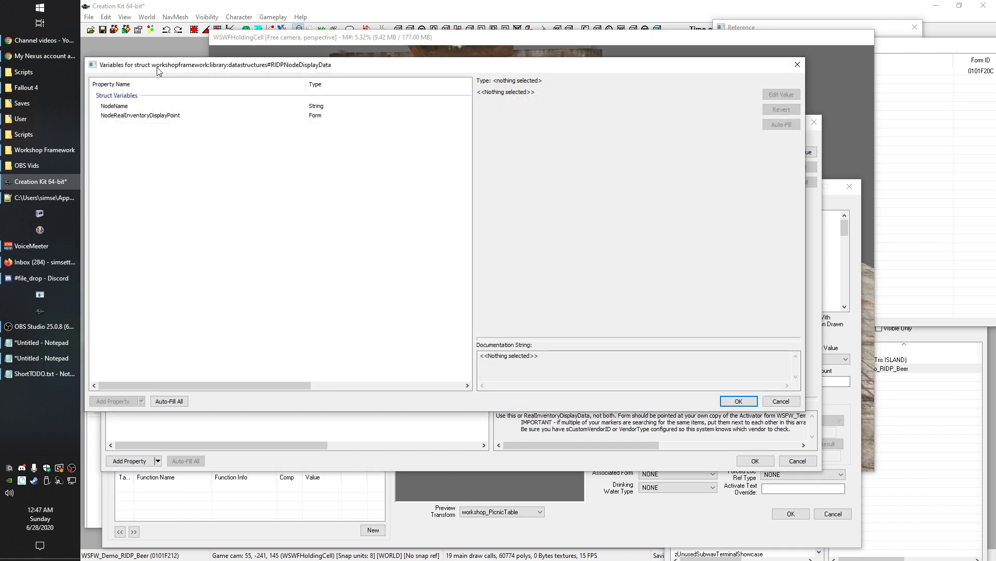
pyautogui.click(123, 106)
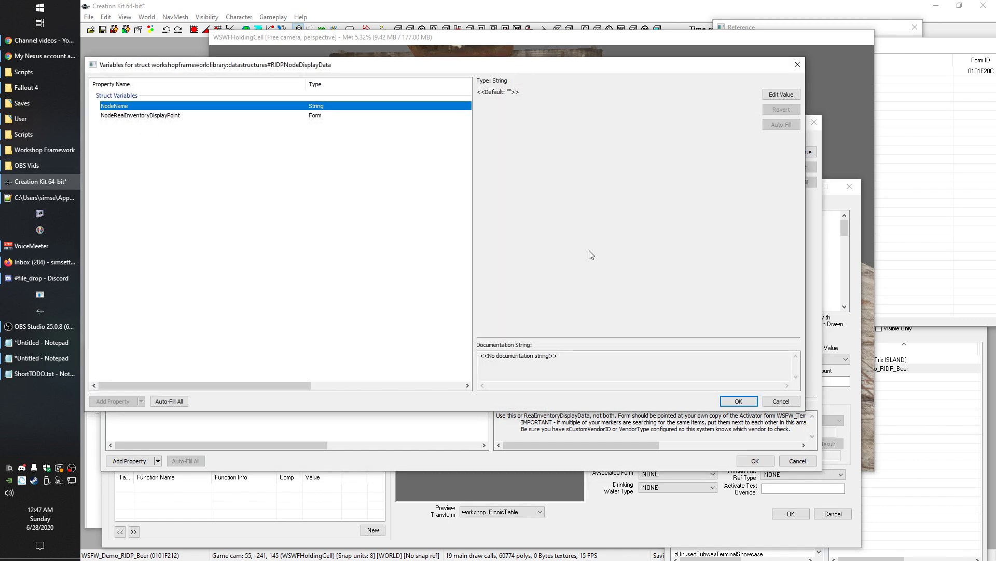
pyautogui.click(777, 401)
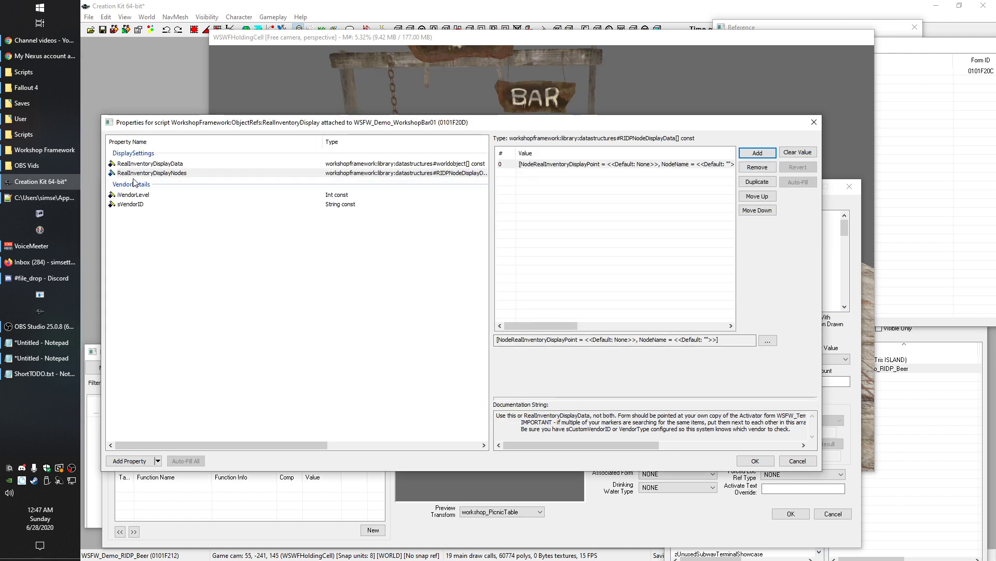
pyautogui.click(803, 155)
# Compare the RealInventoryDisplayData entry with the bottle on the bar counter and review the two display properties' documentation
pyautogui.click(149, 165)
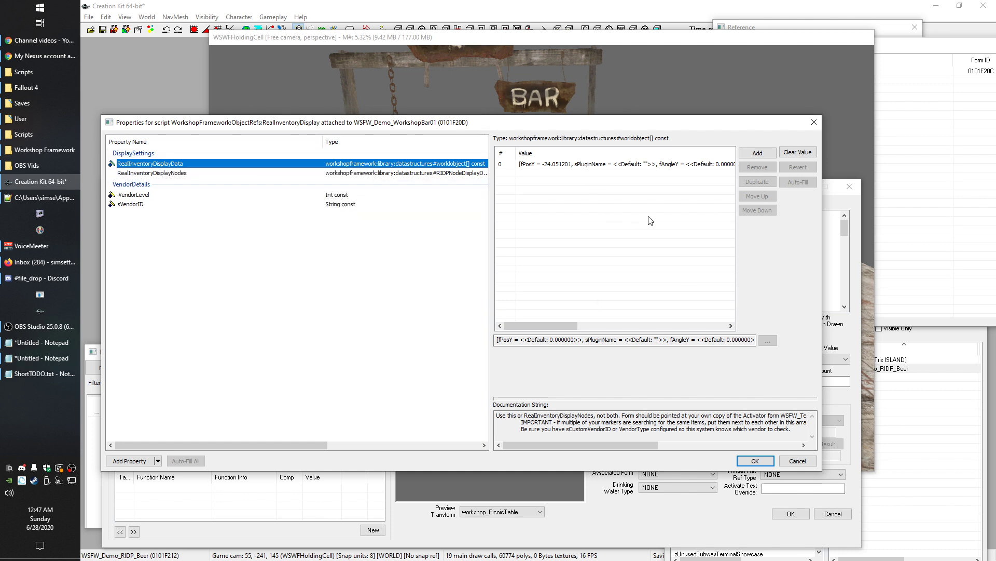
pyautogui.click(655, 42)
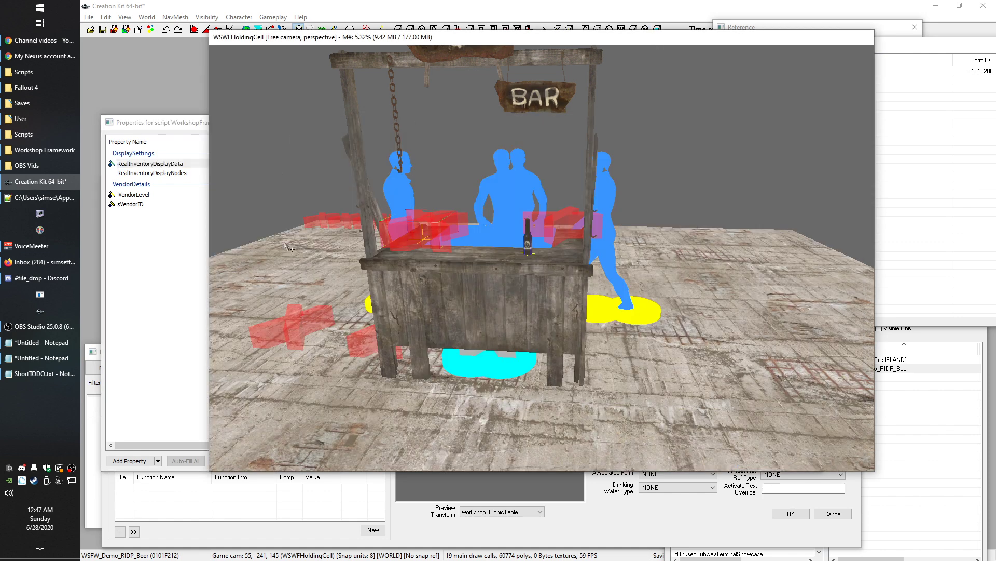
pyautogui.click(187, 124)
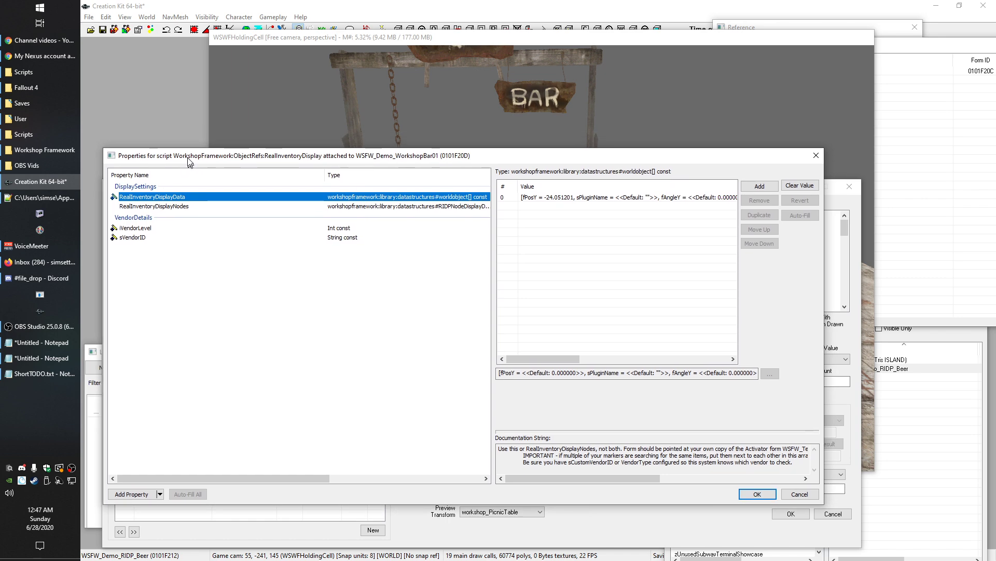
pyautogui.click(430, 52)
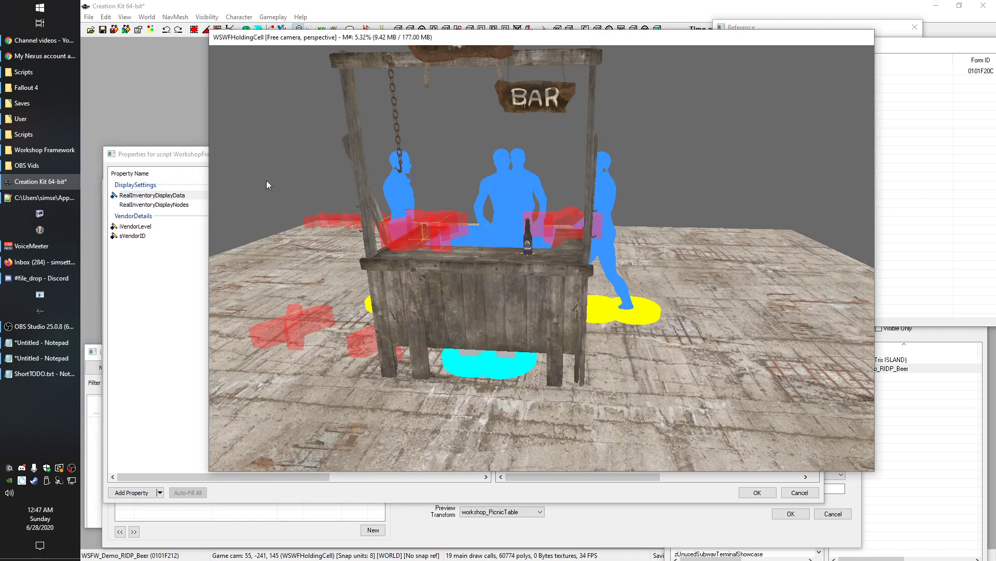
pyautogui.click(186, 157)
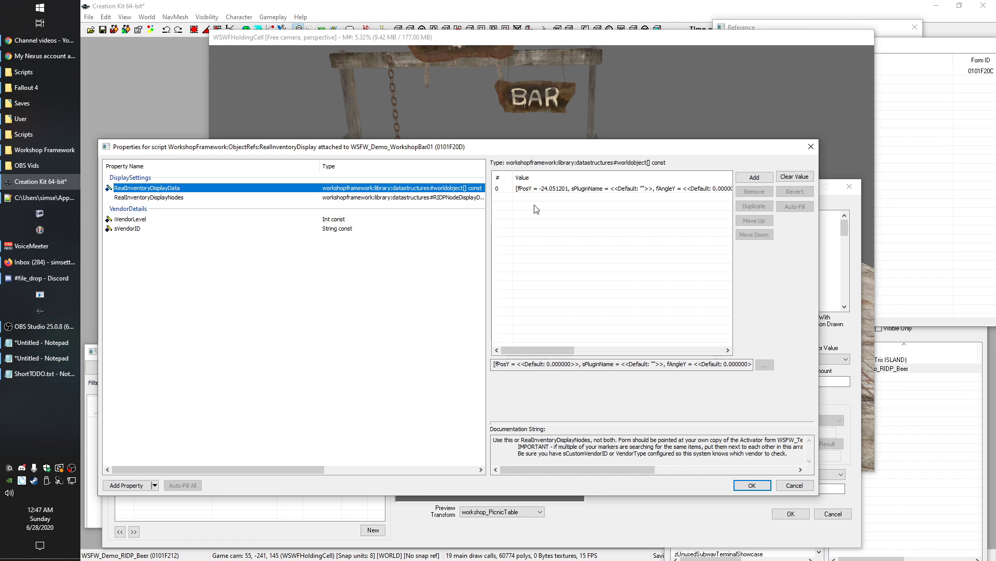
pyautogui.click(571, 215)
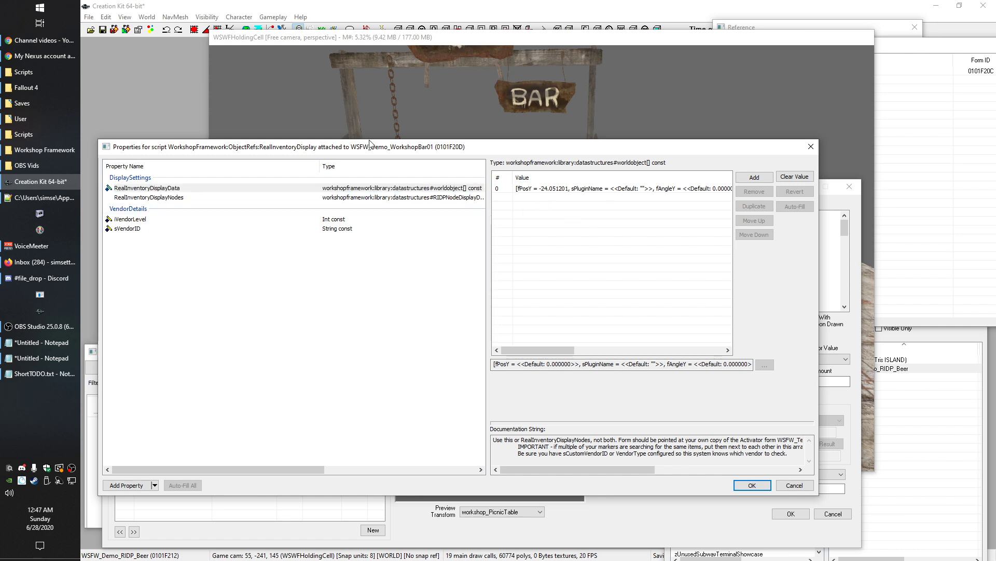
pyautogui.click(155, 198)
pyautogui.click(155, 189)
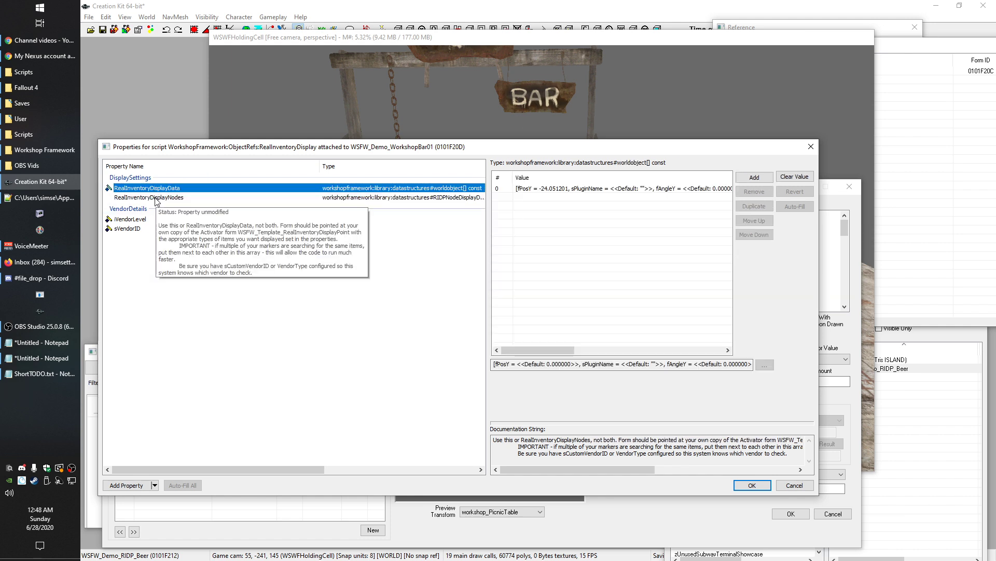
# Switch between the RealInventoryDisplayData and RealInventoryDisplayNodes properties to compare their types and documentation
pyautogui.click(155, 197)
pyautogui.click(154, 189)
pyautogui.click(155, 197)
pyautogui.click(154, 189)
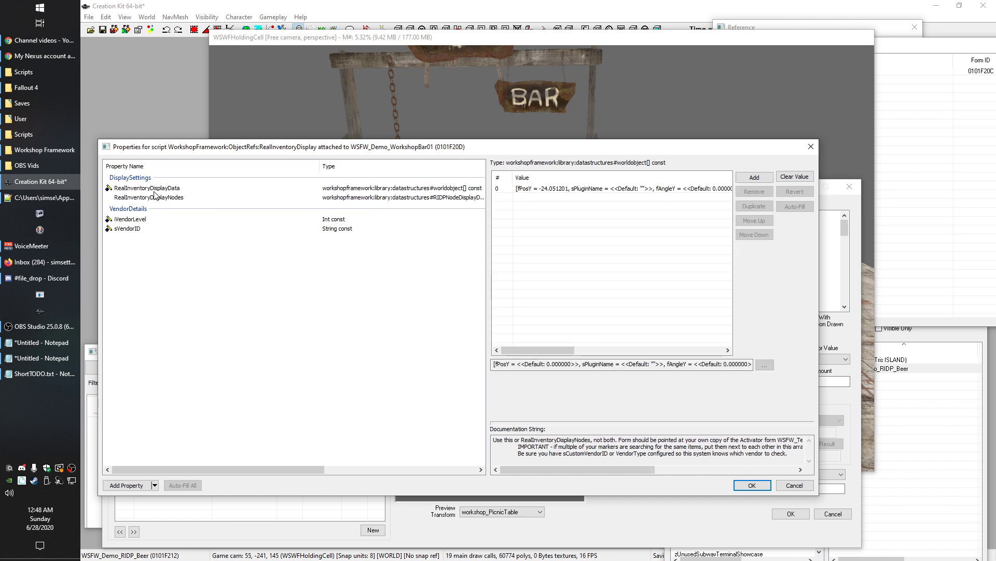
pyautogui.click(155, 197)
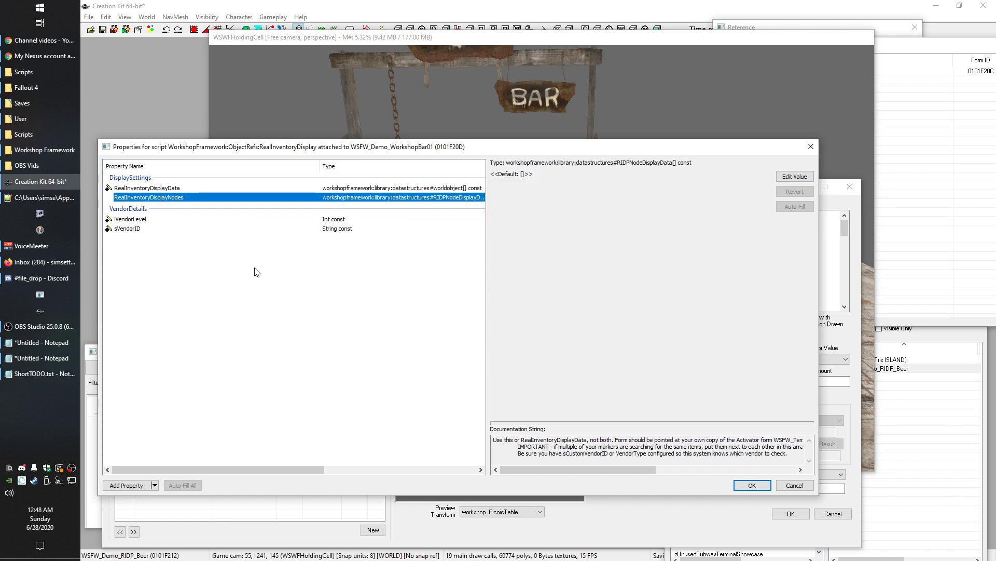
# Review the documentation and values of the iVendorLevel and sVendorID properties
pyautogui.click(136, 219)
pyautogui.click(135, 228)
pyautogui.click(134, 220)
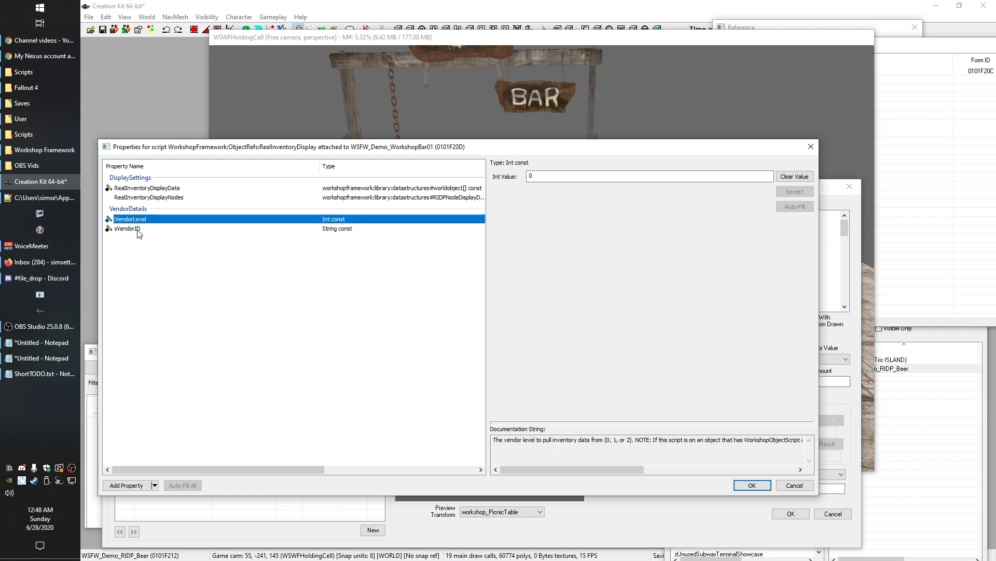
pyautogui.click(132, 231)
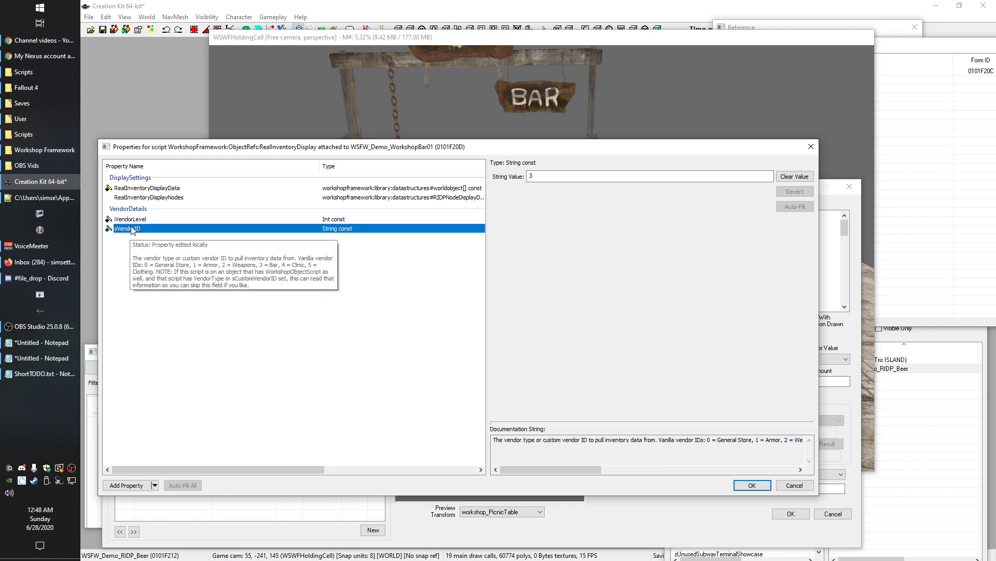
# Bring the holding cell view forward and filter the Furniture objects by "workshop"
pyautogui.moveTo(206, 150); pyautogui.dragTo(203, 175)
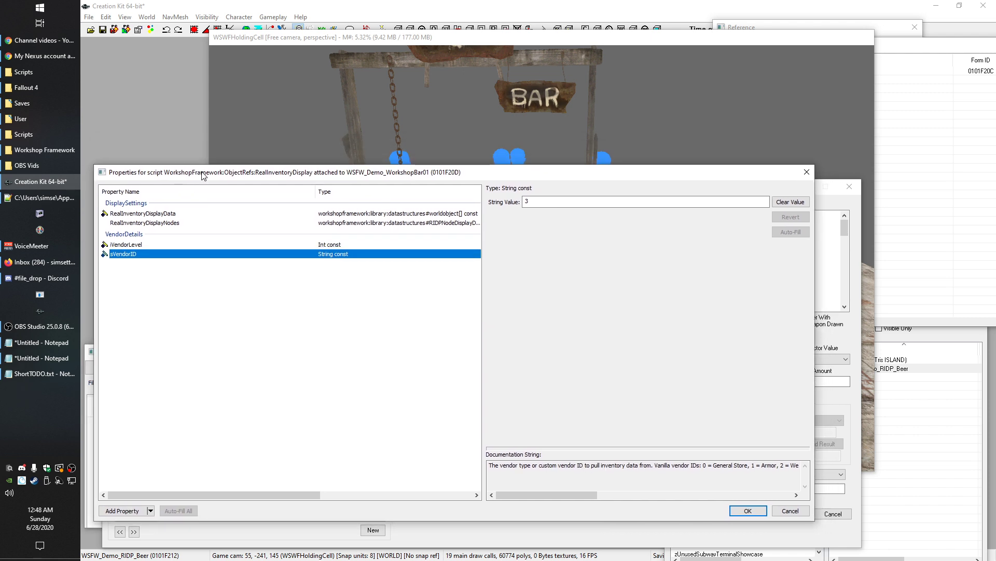
pyautogui.click(290, 40)
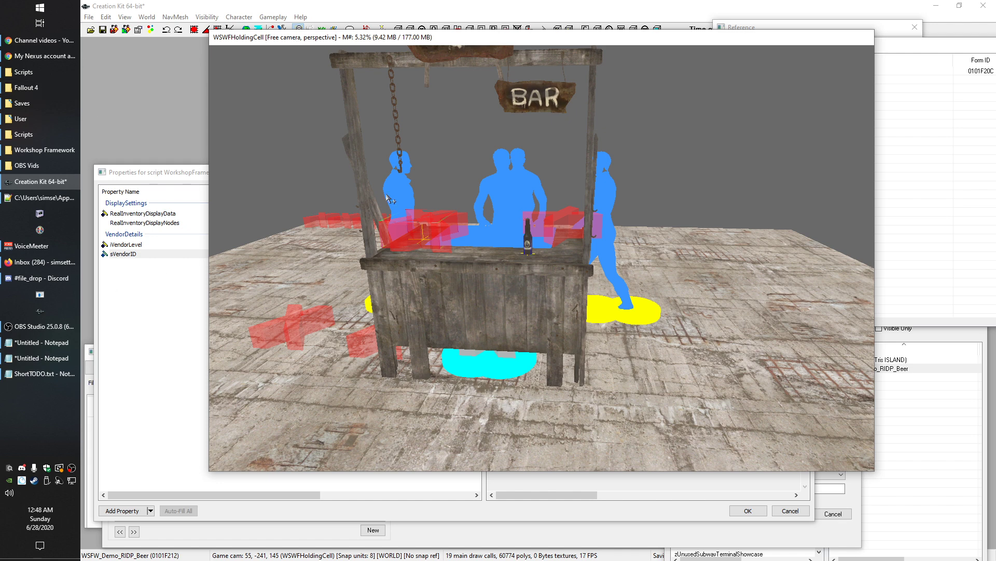
pyautogui.scroll(-5, 589, 150)
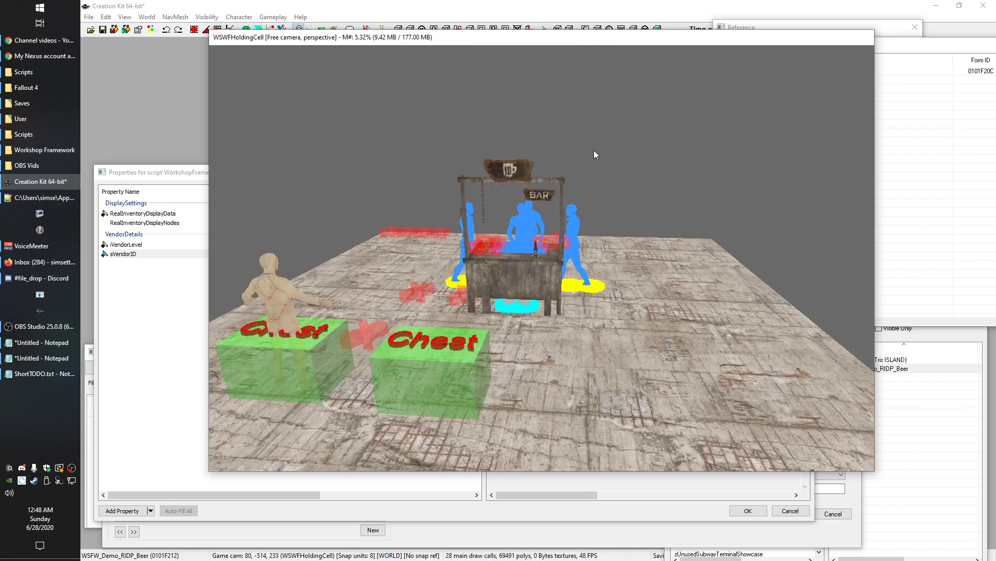
pyautogui.click(961, 124)
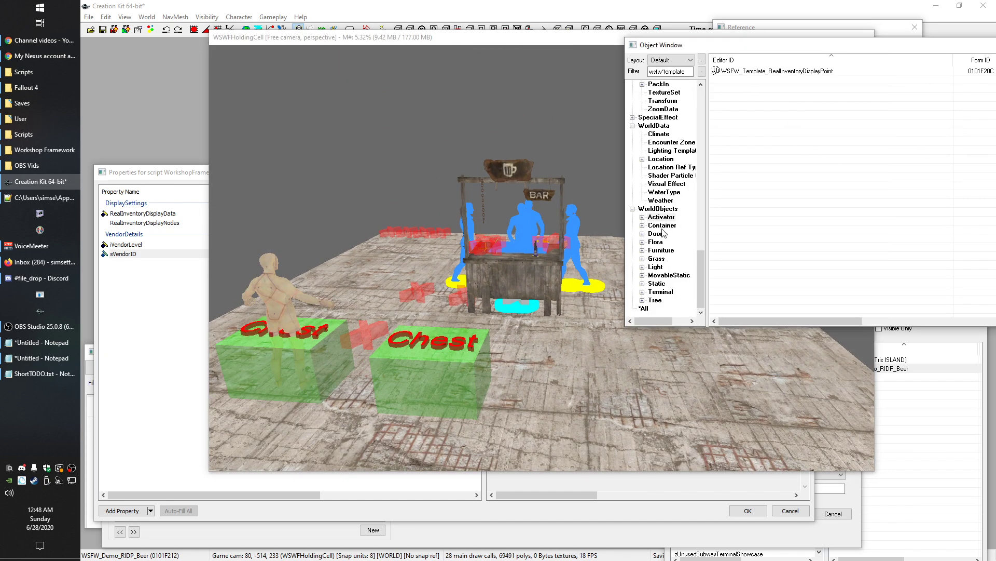
pyautogui.click(657, 259)
pyautogui.doubleClick(667, 71)
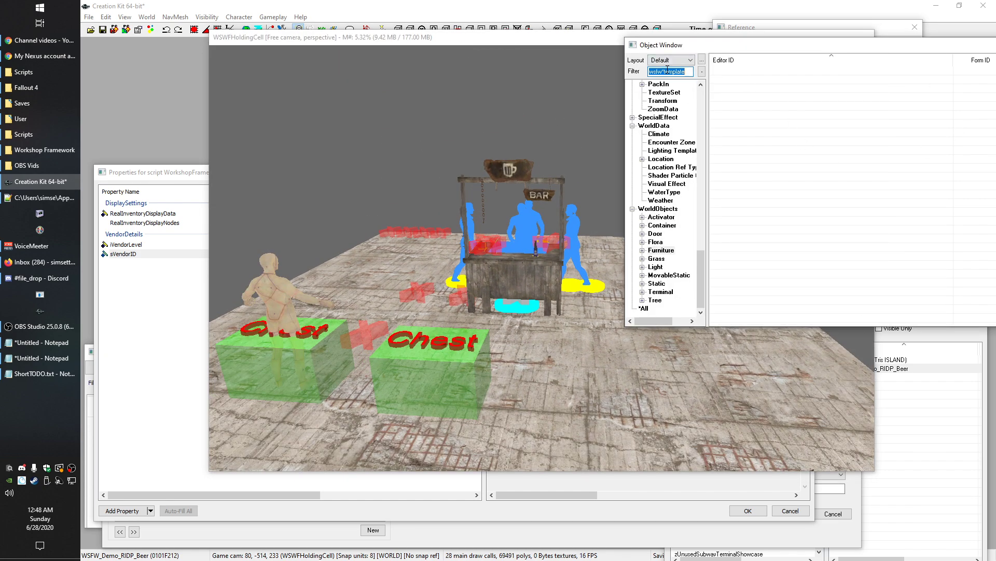
pyautogui.write('workshop')
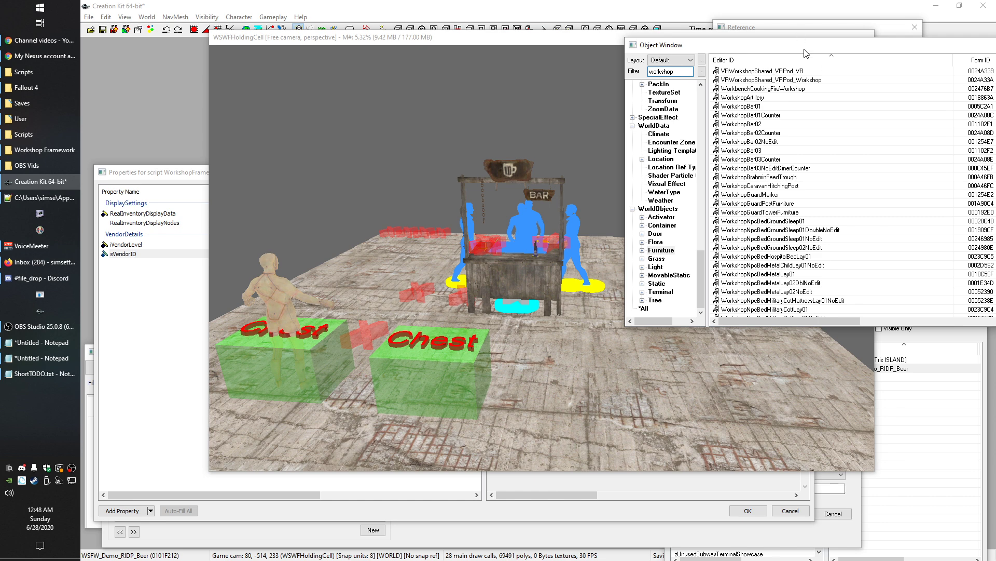
# Place WorkshopBar02 and WorkshopBar03 in a row beside the existing bar in the holding cell
pyautogui.moveTo(804, 46); pyautogui.dragTo(919, 18)
pyautogui.moveTo(874, 97); pyautogui.dragTo(642, 305)
pyautogui.click(895, 116)
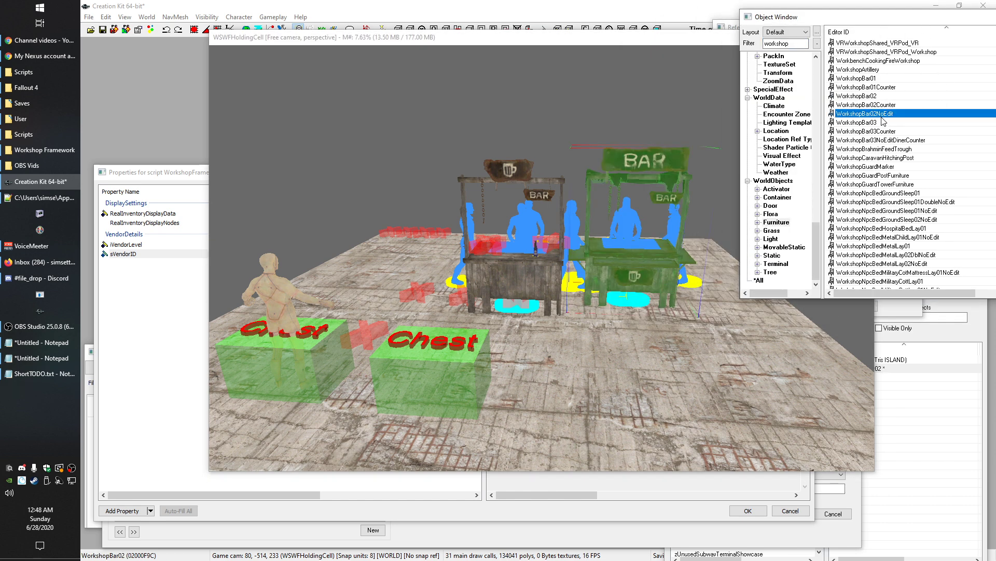
pyautogui.moveTo(874, 125); pyautogui.dragTo(729, 299)
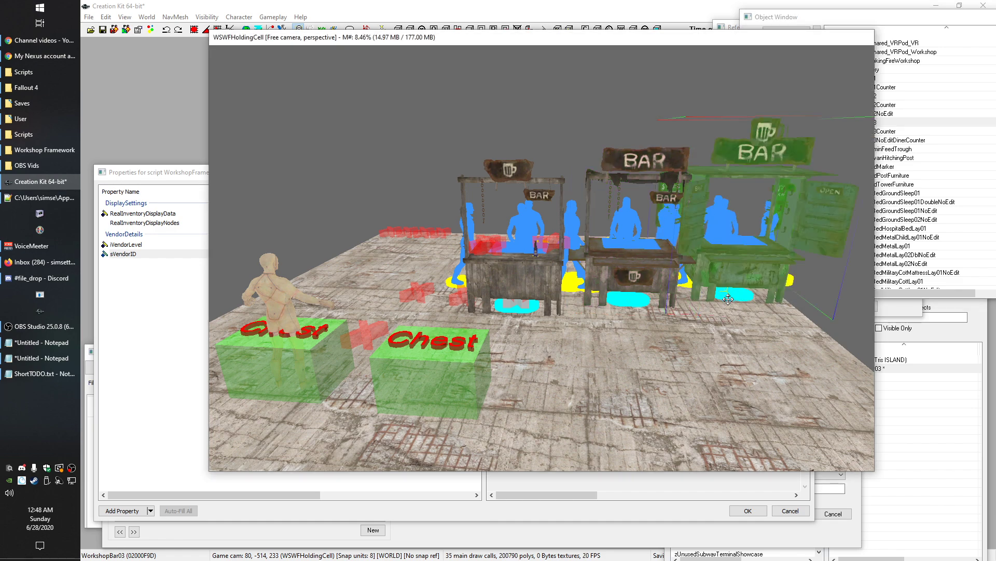
pyautogui.moveTo(775, 183); pyautogui.dragTo(808, 186)
pyautogui.moveTo(809, 187); pyautogui.dragTo(739, 136, button='middle')
pyautogui.click(740, 136)
# Examine the row of three bar stands from several angles
pyautogui.click(554, 198)
pyautogui.moveTo(554, 199); pyautogui.dragTo(561, 194)
pyautogui.click(572, 143)
pyautogui.keyDown('shift'); pyautogui.moveTo(572, 143); pyautogui.dragTo(578, 132, button='middle'); pyautogui.keyUp('shift')
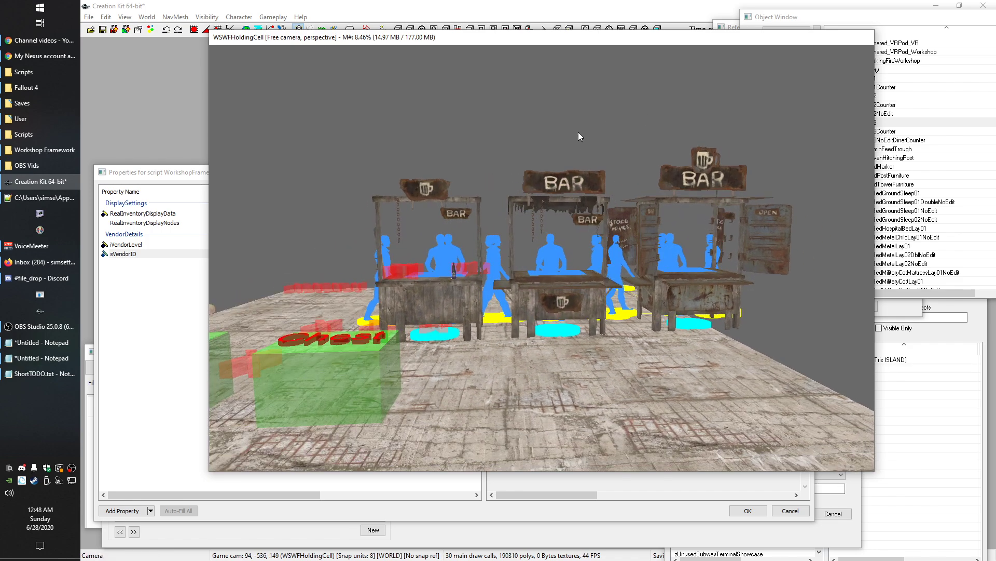
pyautogui.keyDown('shift'); pyautogui.moveTo(705, 191); pyautogui.dragTo(546, 198, button='middle'); pyautogui.keyUp('shift')
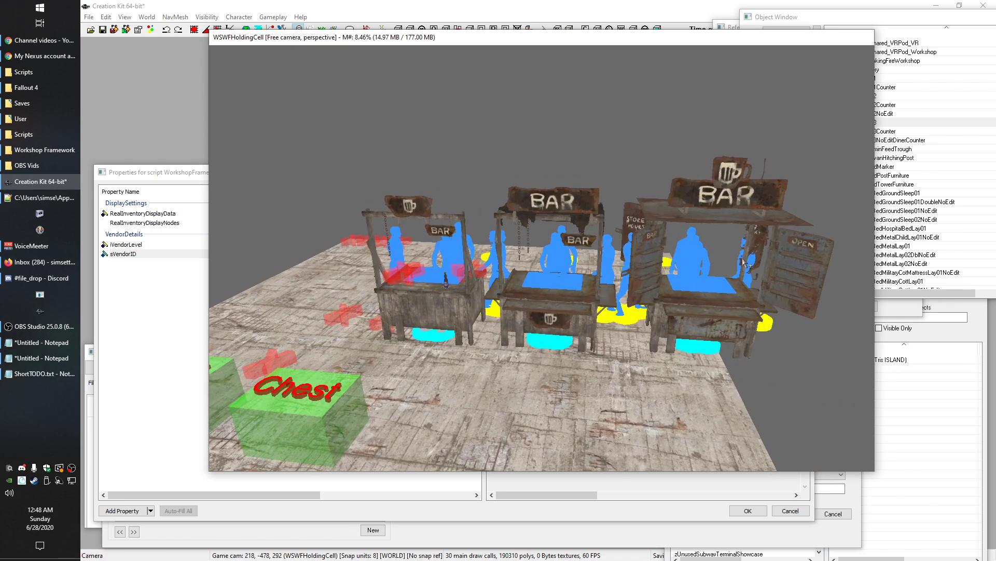
pyautogui.keyDown('shift'); pyautogui.moveTo(648, 322); pyautogui.dragTo(452, 310, button='middle'); pyautogui.keyUp('shift')
# Select the first bar, WorkshopBar02 and WorkshopBar03 to compare the designs of the three vendor stands
pyautogui.click(430, 292)
pyautogui.click(563, 282)
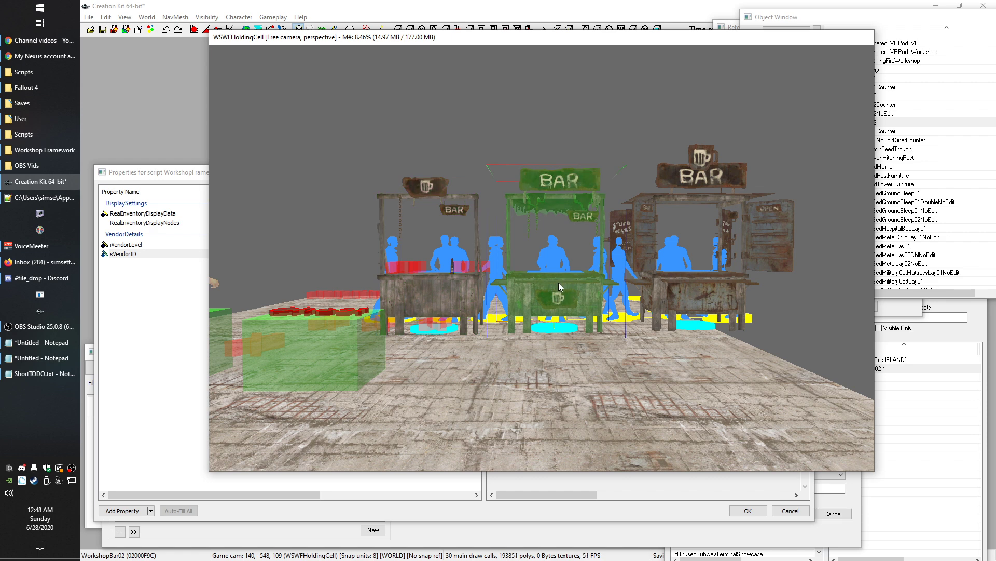
pyautogui.click(690, 286)
pyautogui.keyDown('shift'); pyautogui.moveTo(684, 139); pyautogui.dragTo(602, 283, button='middle'); pyautogui.keyUp('shift')
pyautogui.click(598, 290)
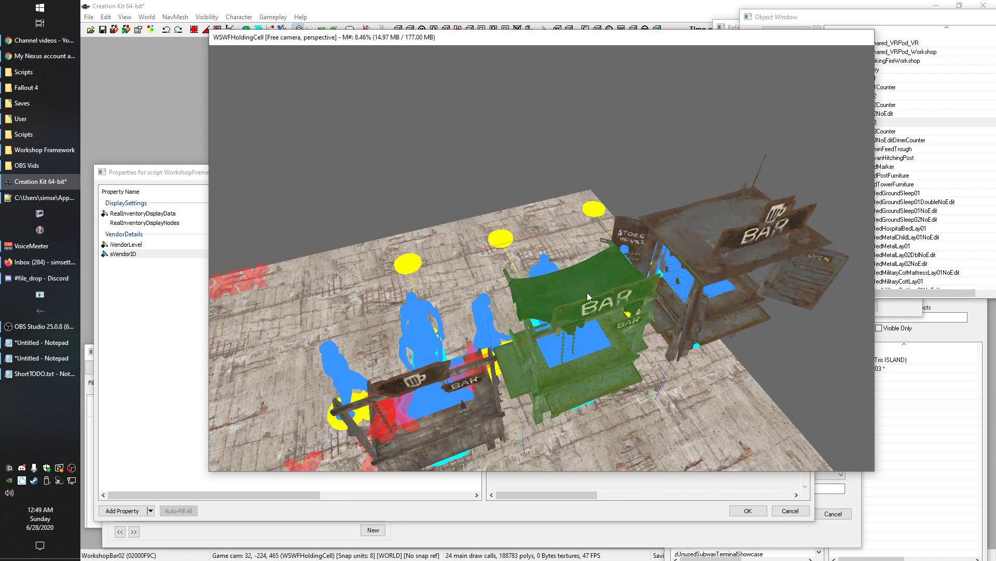
pyautogui.keyDown('shift'); pyautogui.moveTo(538, 376); pyautogui.dragTo(545, 346, button='middle'); pyautogui.keyUp('shift')
pyautogui.click(706, 139)
pyautogui.moveTo(706, 139)
pyautogui.mouseDown(button='middle')
pyautogui.moveTo(686, 139)
pyautogui.moveTo(698, 136)
pyautogui.mouseUp(button='middle')
pyautogui.scroll(-2, 699, 136)
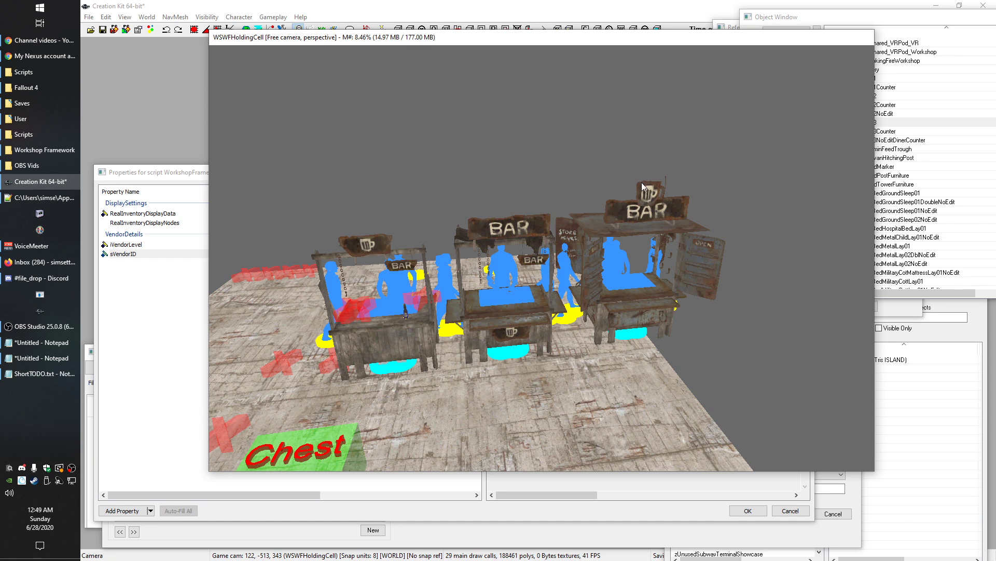
pyautogui.click(622, 232)
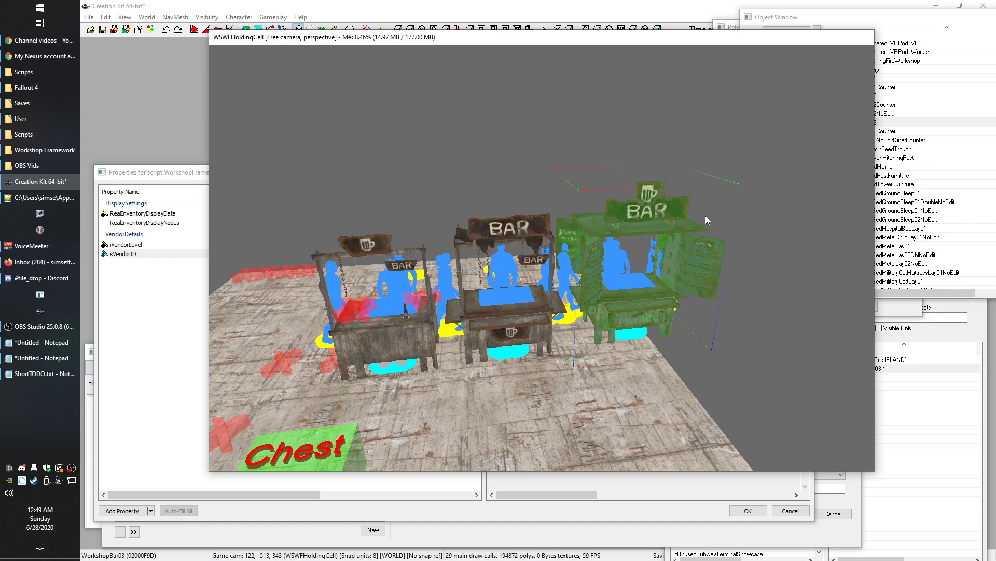
pyautogui.click(664, 124)
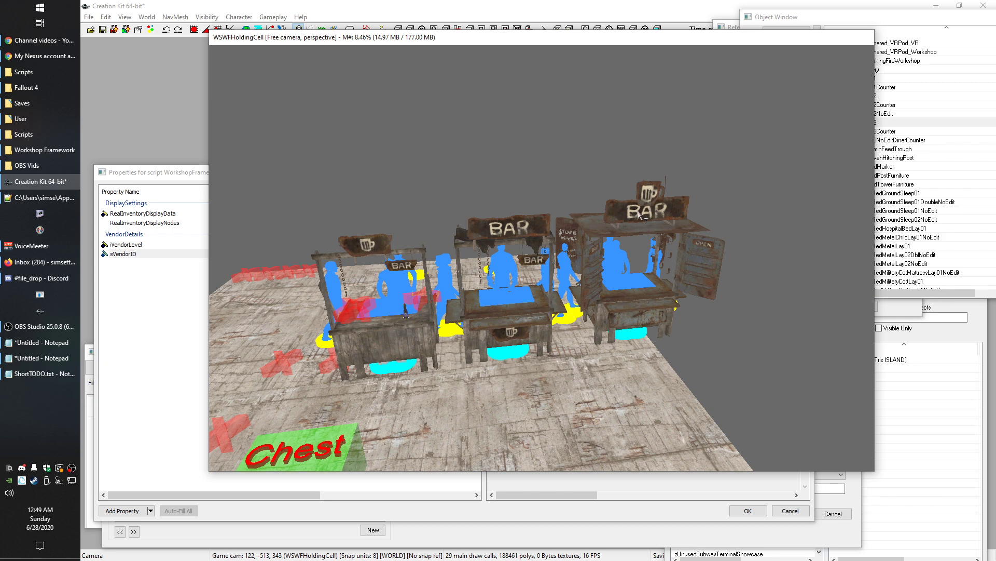
# Look over the three bars from further back and check the iVendorLevel property of the RealInventoryDisplay script
pyautogui.click(906, 17)
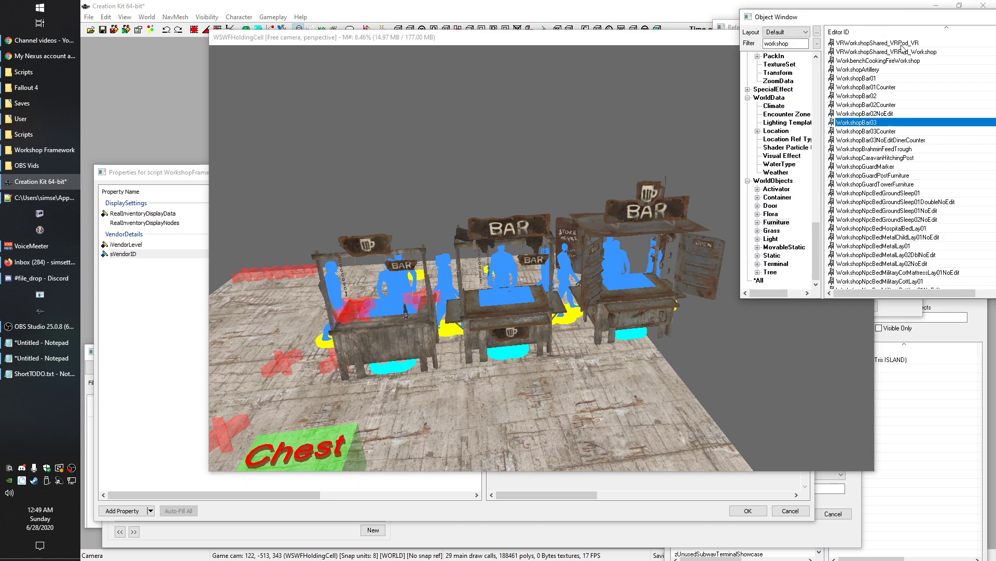
pyautogui.click(598, 108)
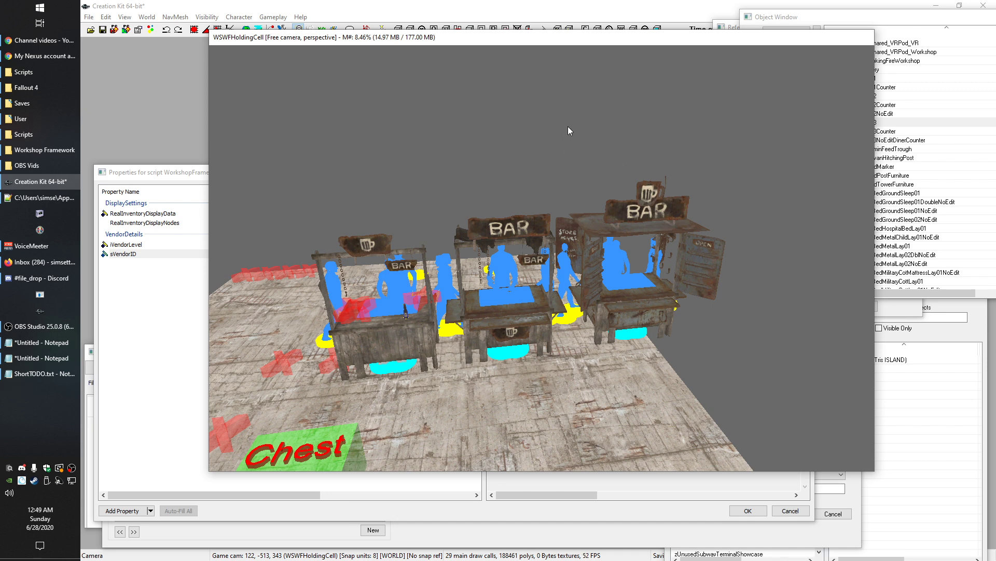
pyautogui.scroll(-5, 597, 155)
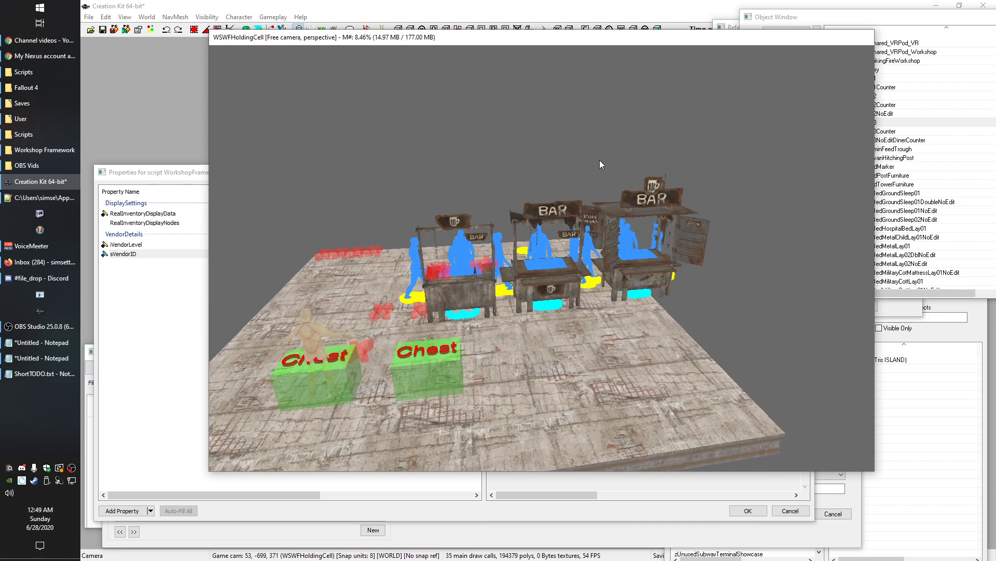
pyautogui.scroll(3, 610, 192)
pyautogui.click(619, 207)
pyautogui.click(514, 249)
pyautogui.click(394, 270)
pyautogui.click(180, 245)
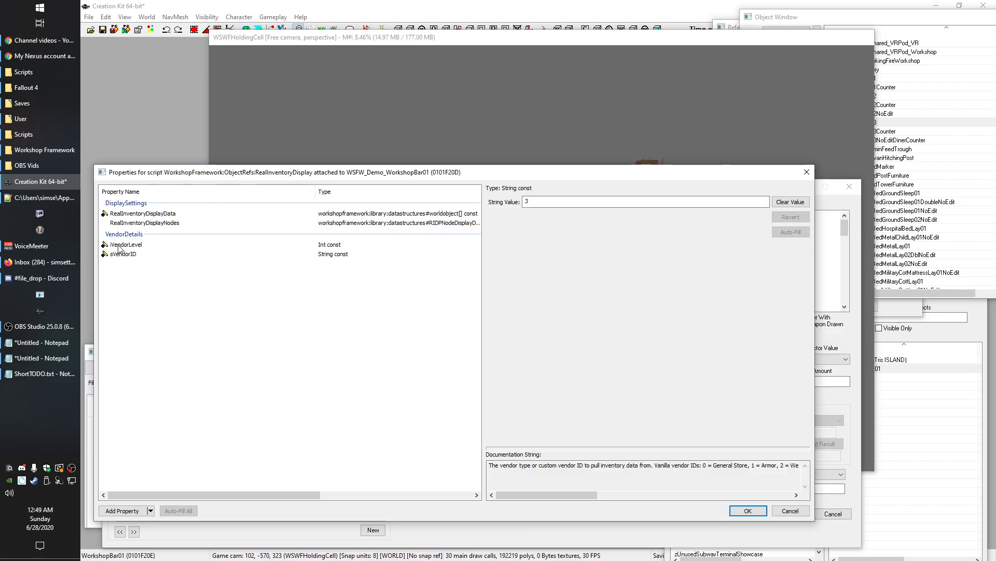
pyautogui.click(123, 246)
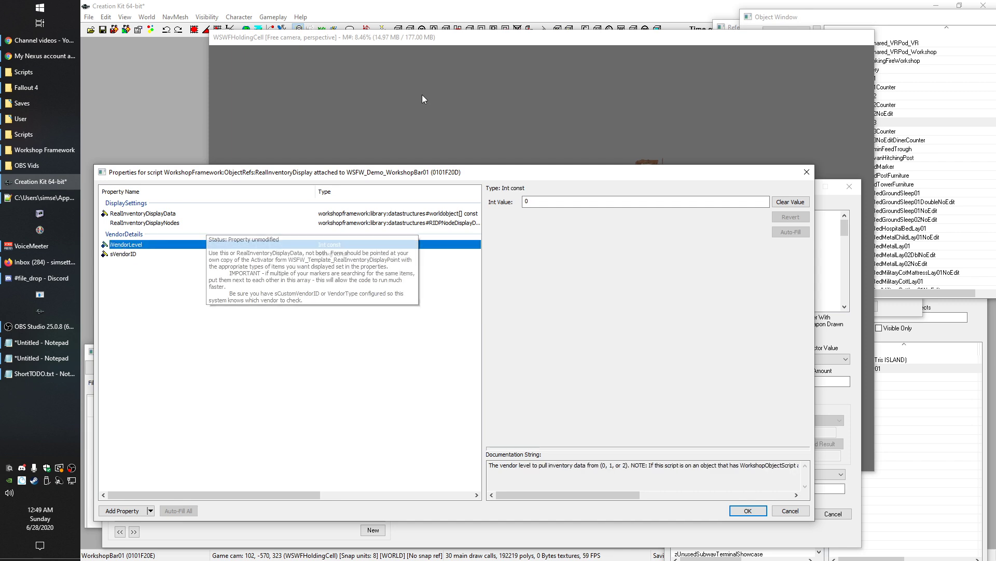
# Select the three bars repeatedly in the cell to relate them to the vendor levels, and inspect iVendorLevel's integer value
pyautogui.click(465, 108)
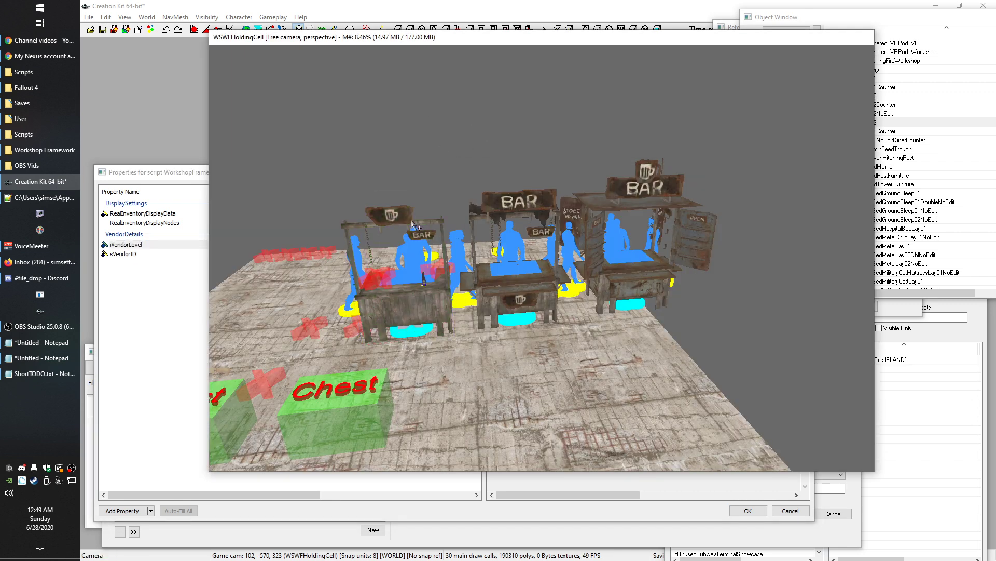
pyautogui.click(534, 206)
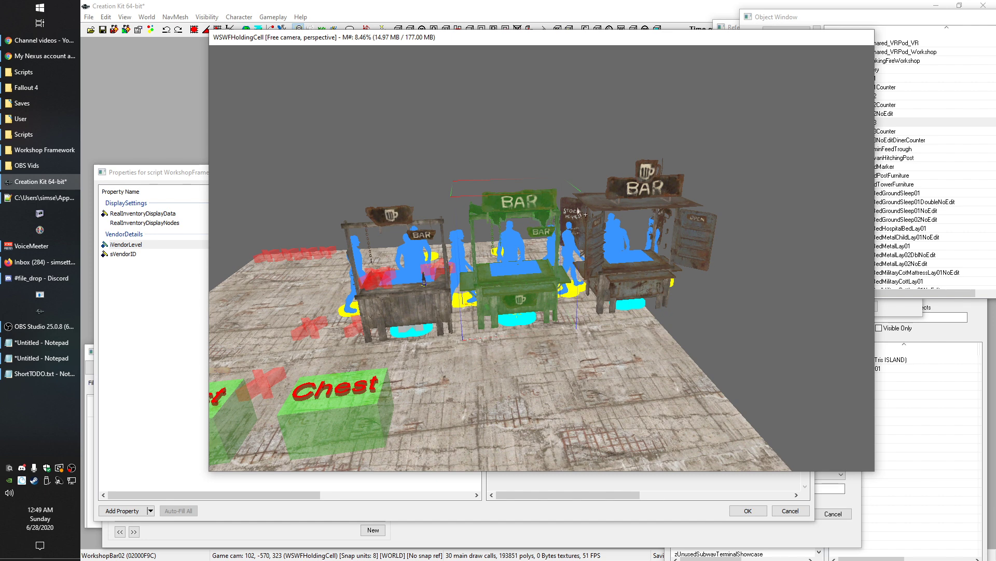
pyautogui.click(634, 183)
pyautogui.click(494, 136)
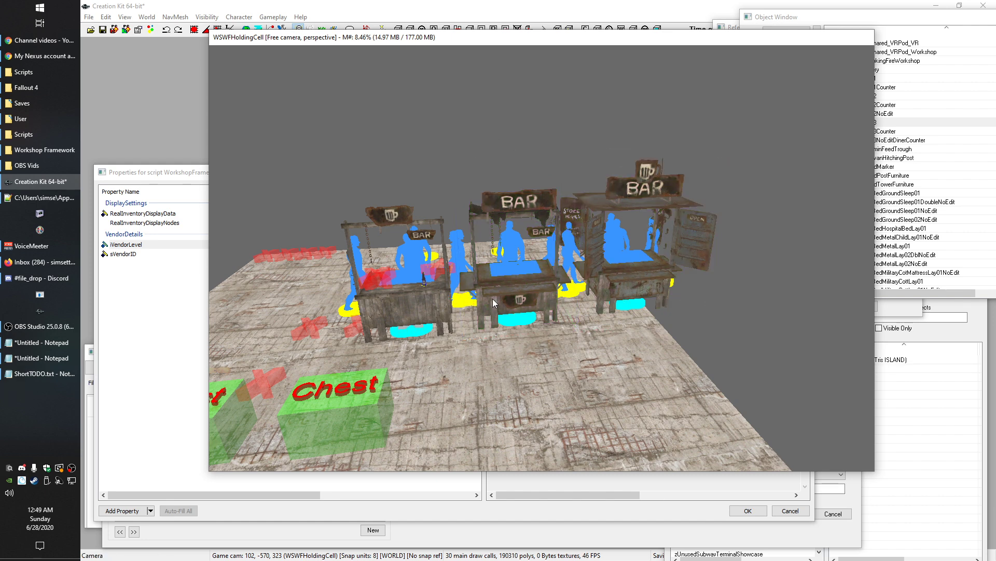
pyautogui.click(399, 311)
pyautogui.click(534, 275)
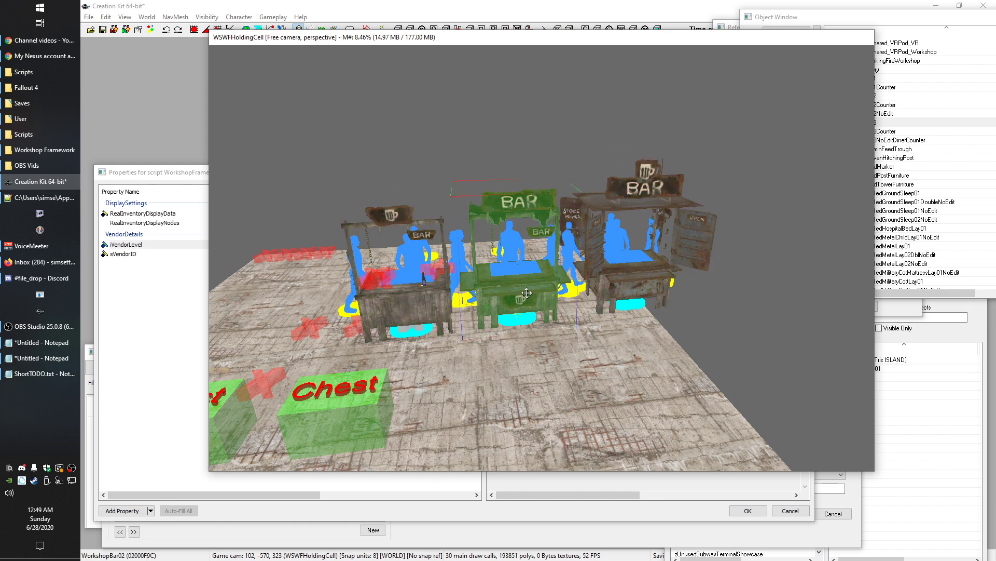
pyautogui.click(650, 272)
pyautogui.click(415, 319)
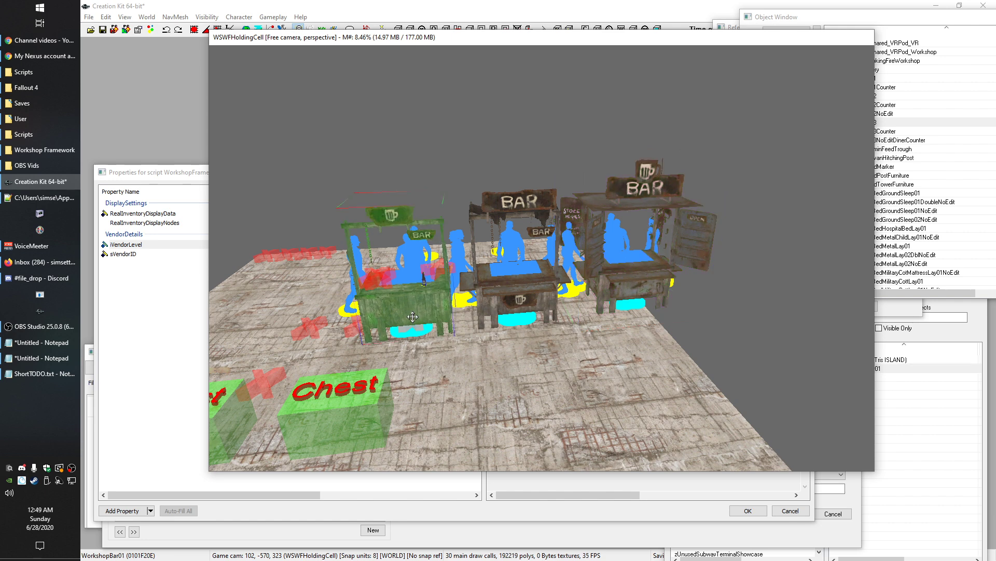
pyautogui.click(519, 290)
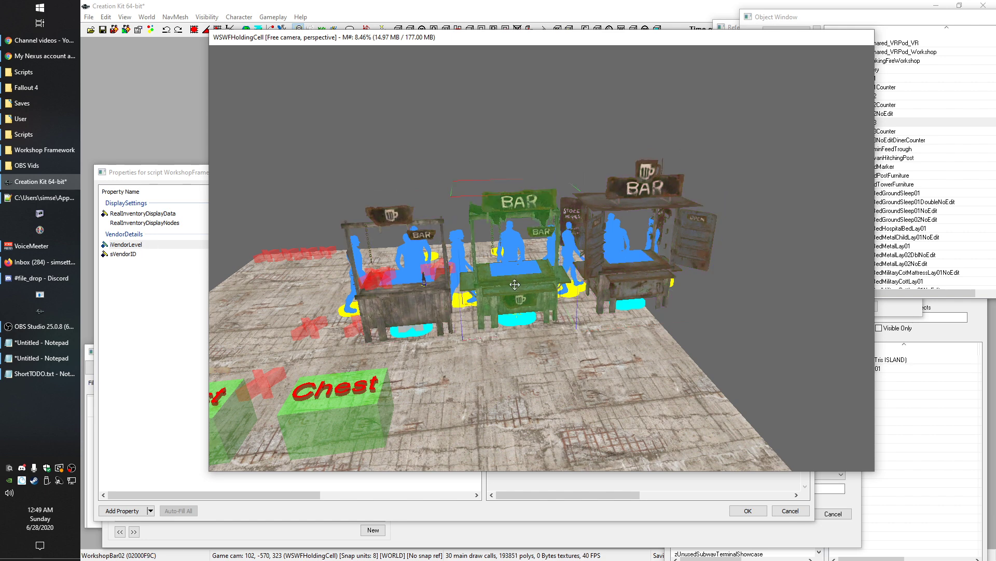
pyautogui.click(409, 154)
pyautogui.click(619, 194)
pyautogui.click(439, 188)
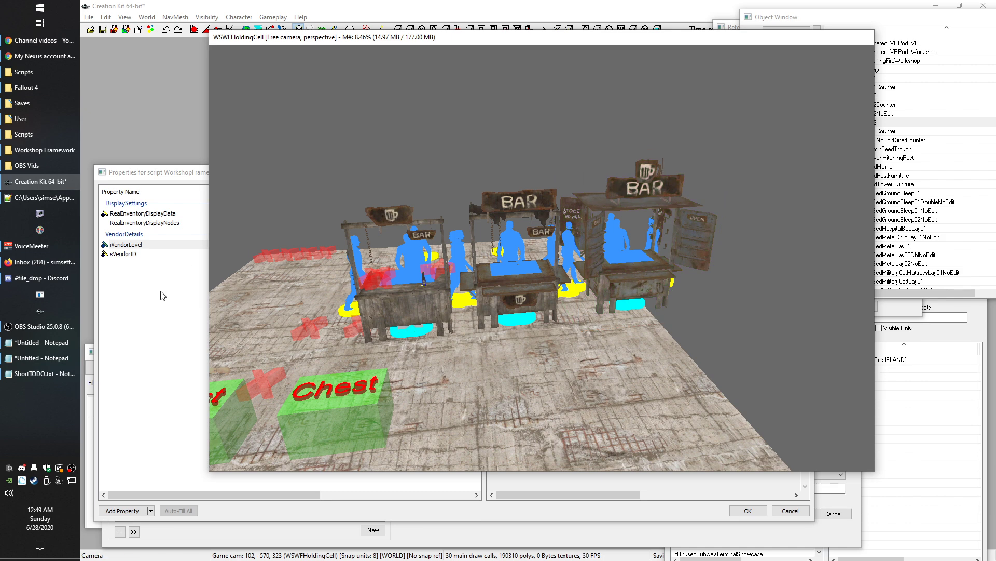
pyautogui.click(159, 290)
pyautogui.click(174, 246)
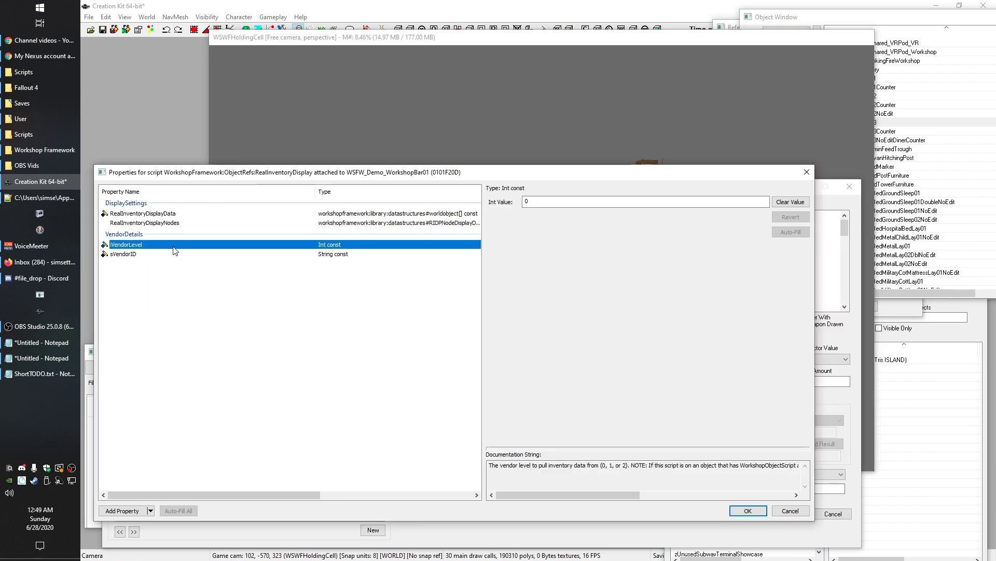
pyautogui.click(548, 204)
# Return to the holding cell view and select WorkshopBar01, the first stand in the row
pyautogui.click(509, 127)
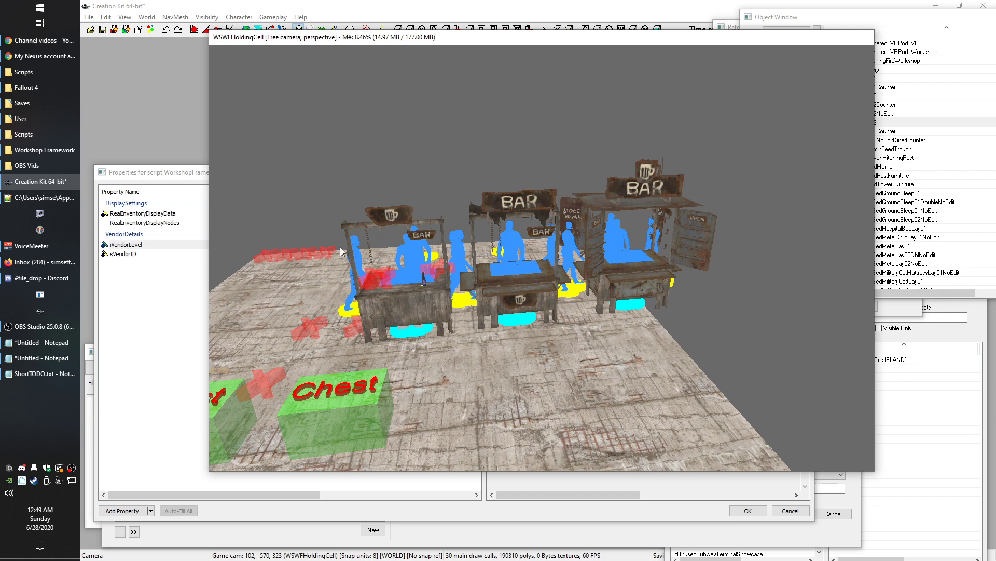
pyautogui.moveTo(397, 195); pyautogui.dragTo(406, 185, button='middle')
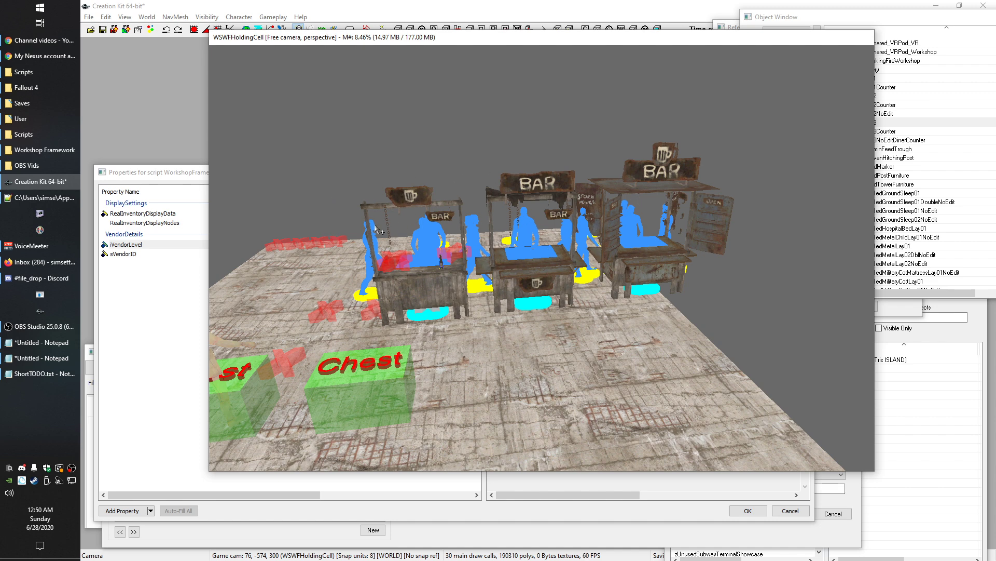
pyautogui.click(424, 285)
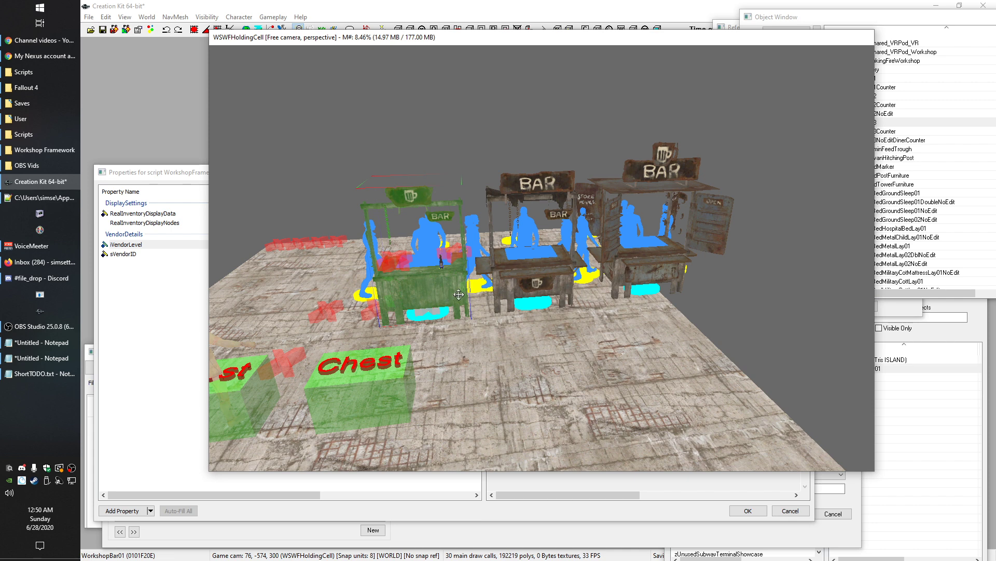
# Select the three workshop bars in turn in the cell view to compare the stands with the script's vendor level setting
pyautogui.click(578, 258)
pyautogui.click(664, 257)
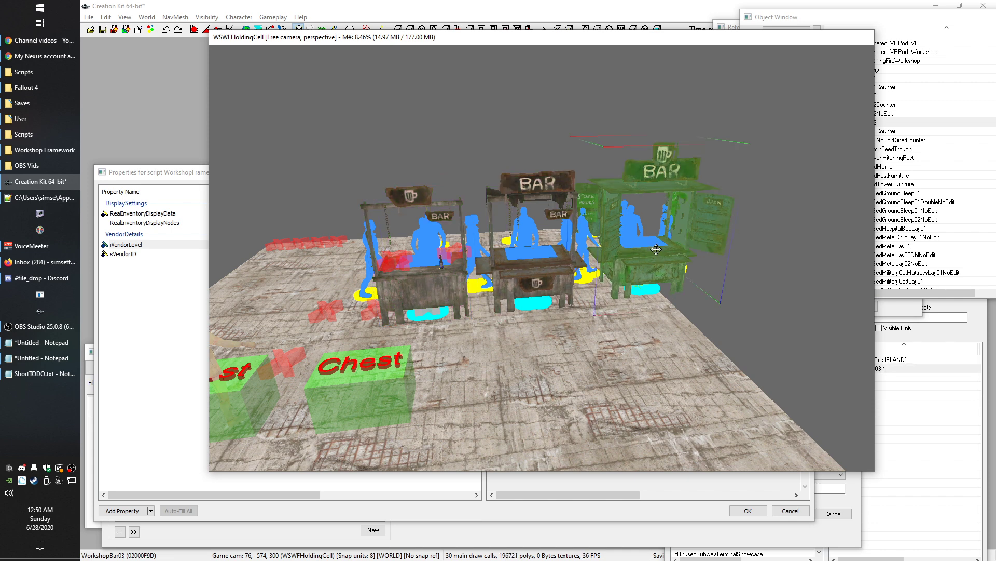
pyautogui.click(476, 180)
pyautogui.click(154, 172)
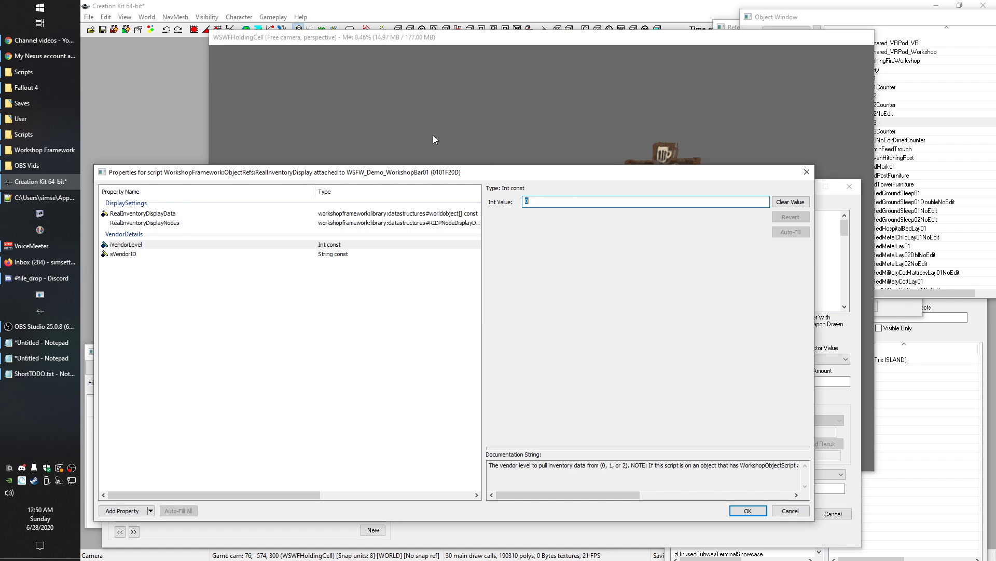
pyautogui.click(490, 135)
pyautogui.click(415, 192)
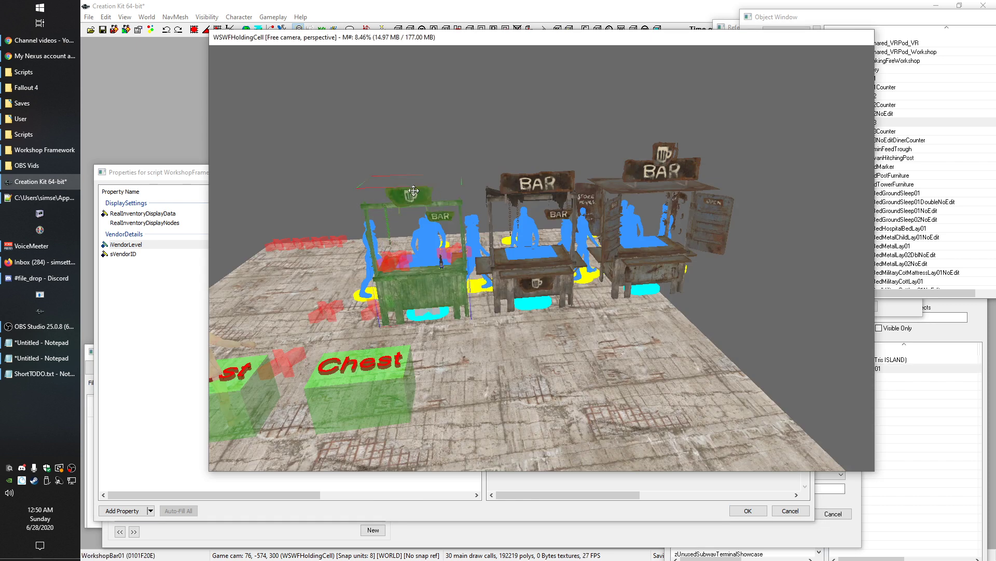
pyautogui.moveTo(398, 206); pyautogui.dragTo(396, 191)
pyautogui.click(540, 183)
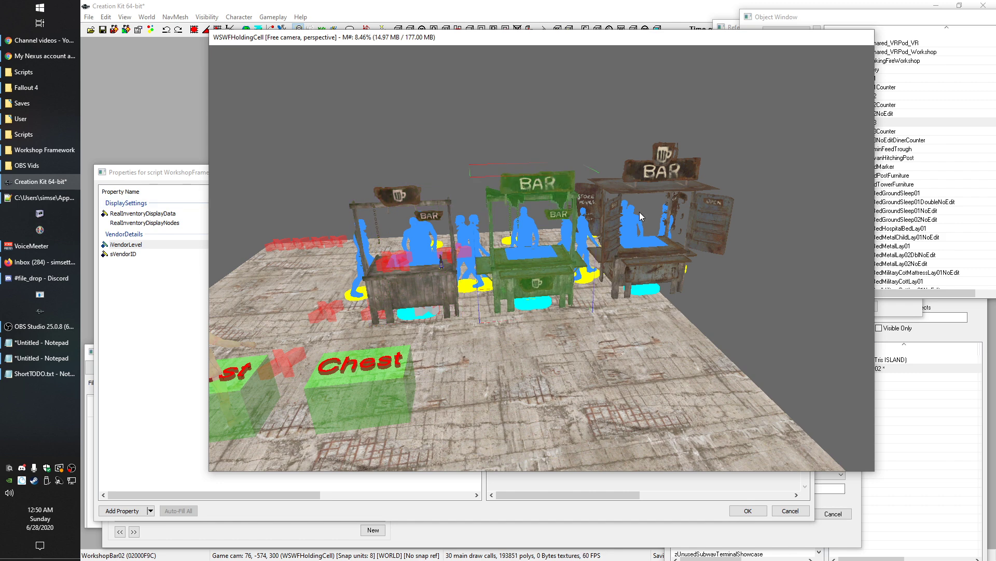
pyautogui.click(653, 182)
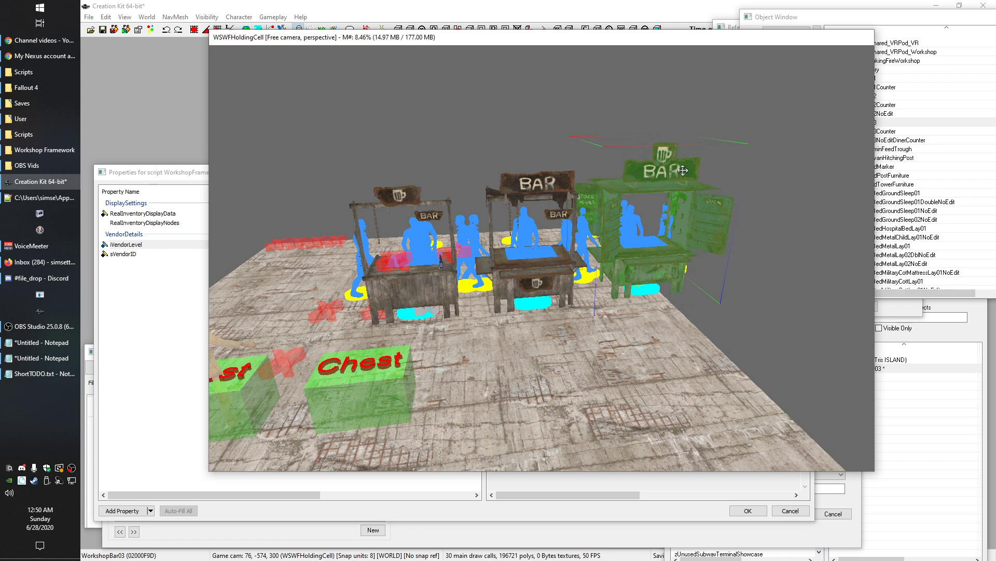
pyautogui.click(175, 174)
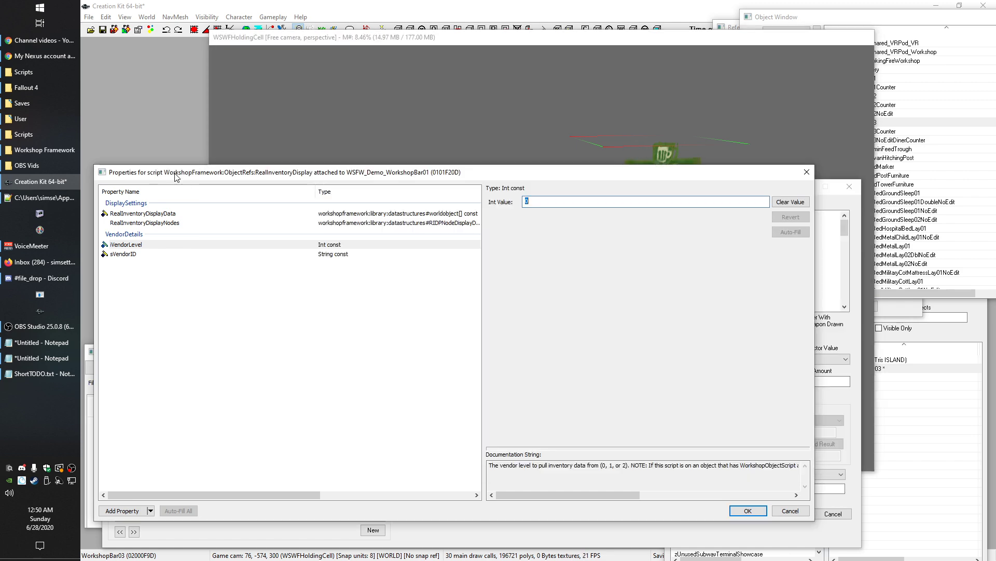
# Inspect the sVendorID property and read its documentation on vanilla vendor IDs, comparing it with the bars in the cell
pyautogui.moveTo(217, 172); pyautogui.dragTo(208, 185)
pyautogui.click(116, 267)
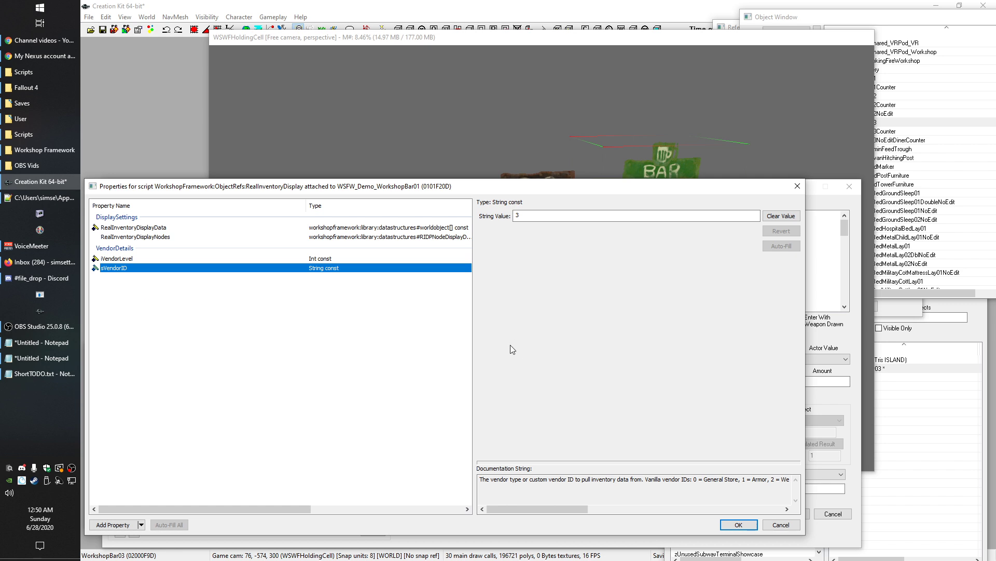
pyautogui.moveTo(507, 506); pyautogui.dragTo(561, 496)
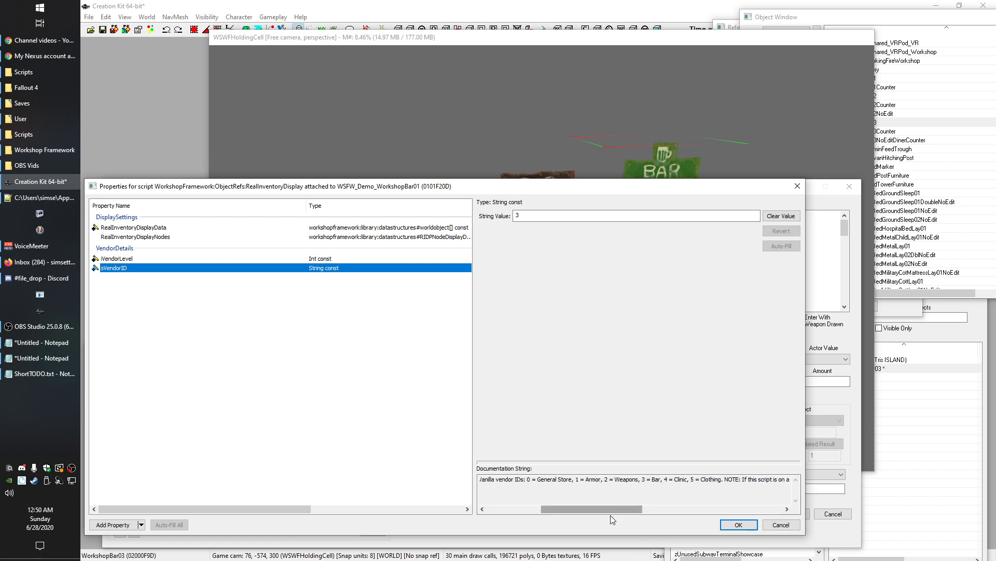
pyautogui.moveTo(628, 507); pyautogui.dragTo(673, 509)
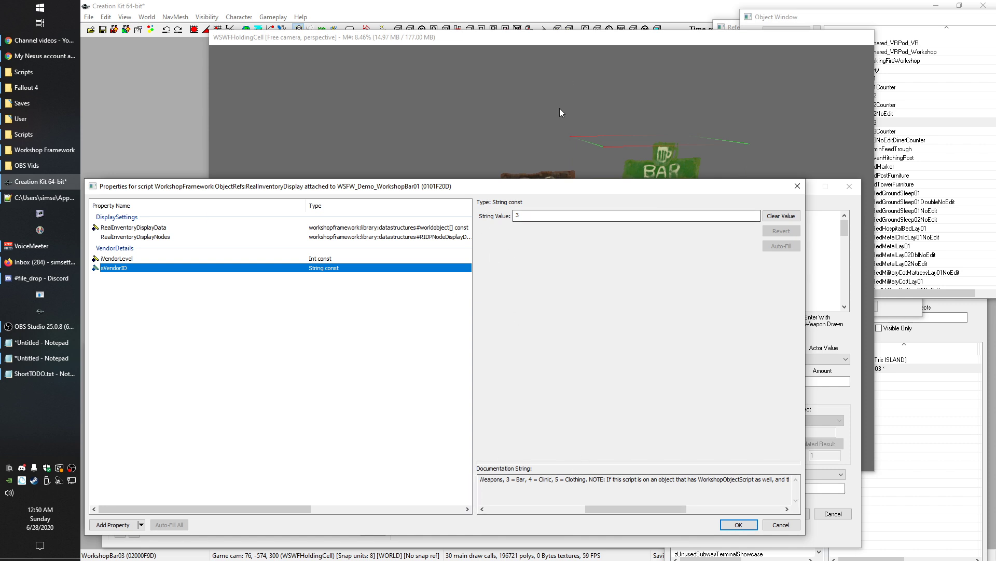
pyautogui.click(692, 134)
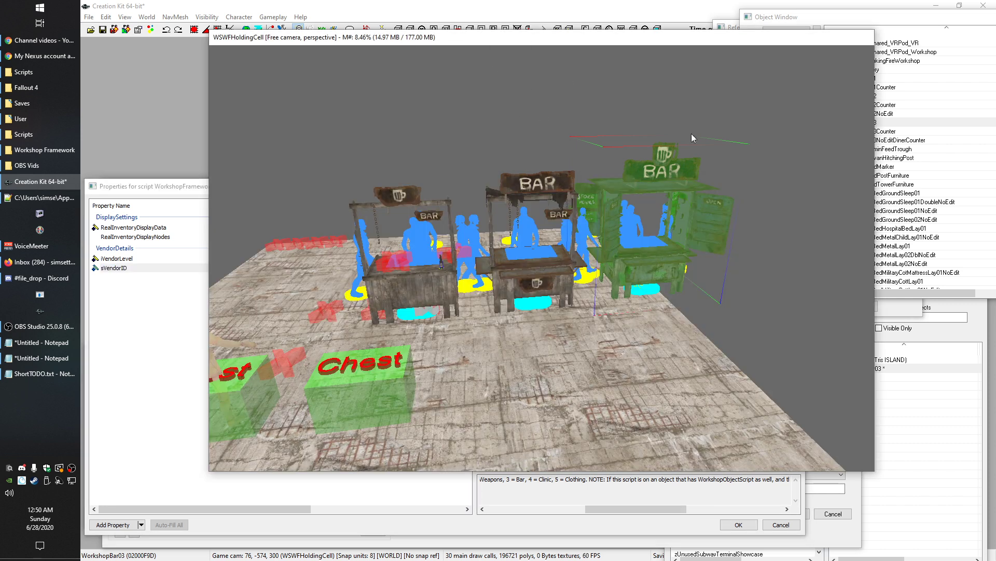
pyautogui.click(176, 188)
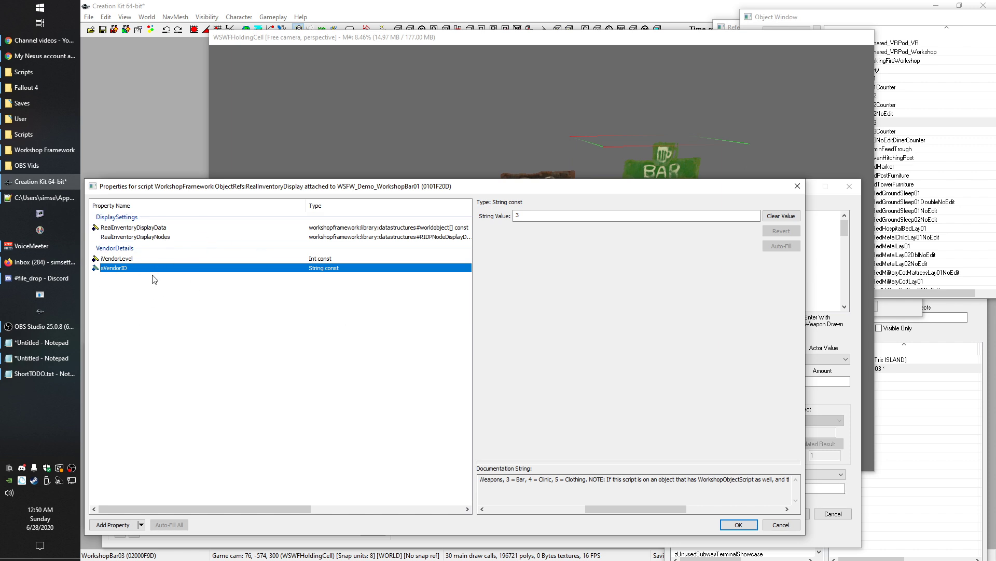
pyautogui.click(457, 43)
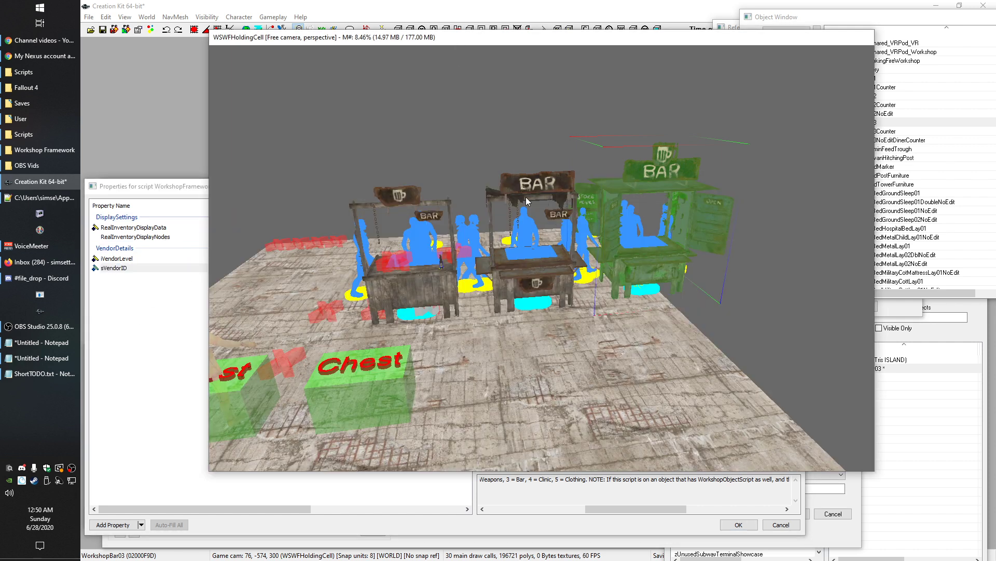
pyautogui.click(125, 287)
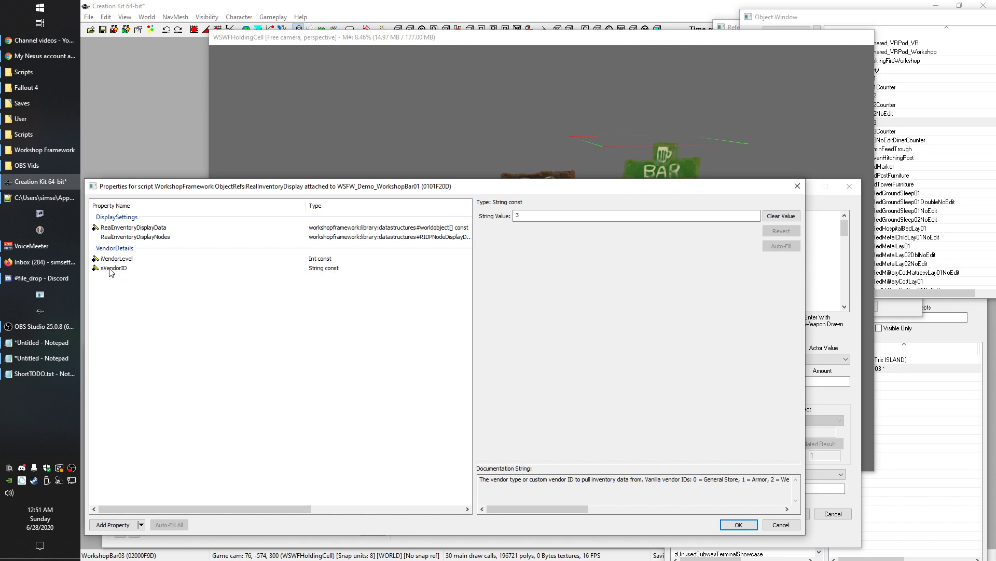
# Review the RealInventoryDisplayData array together with the iVendorLevel and sVendorID properties
pyautogui.click(129, 227)
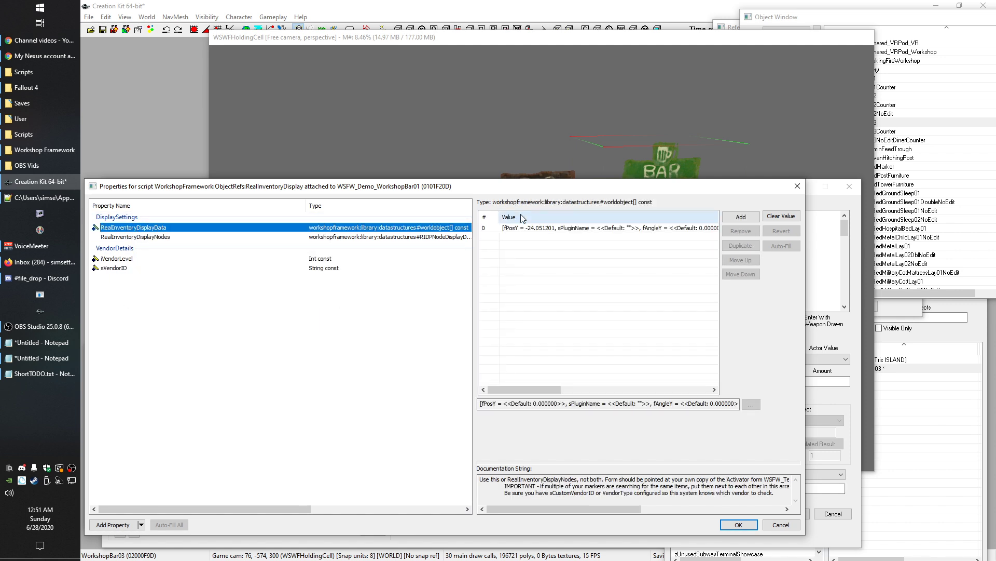
pyautogui.click(133, 325)
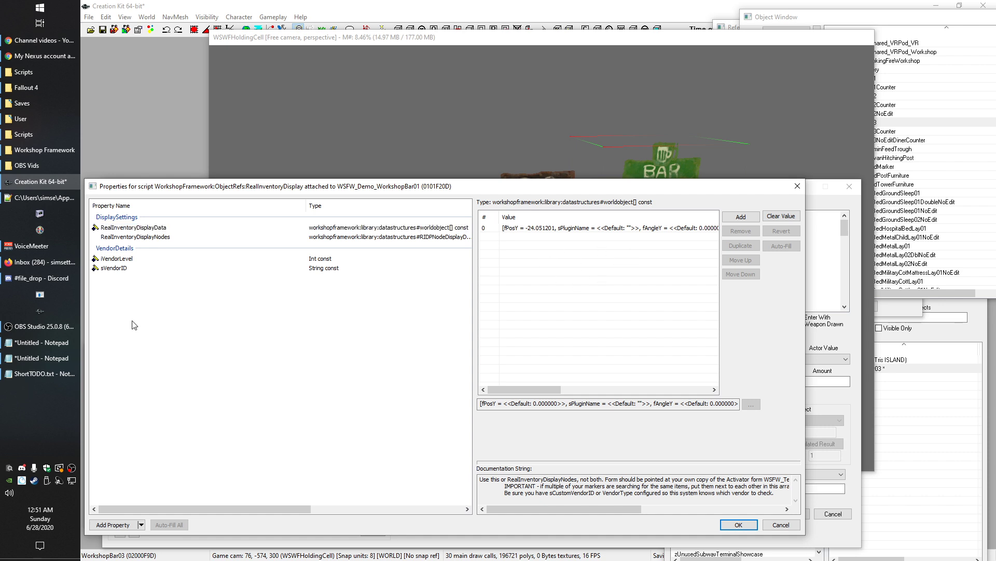
pyautogui.click(116, 259)
pyautogui.click(112, 268)
pyautogui.click(133, 293)
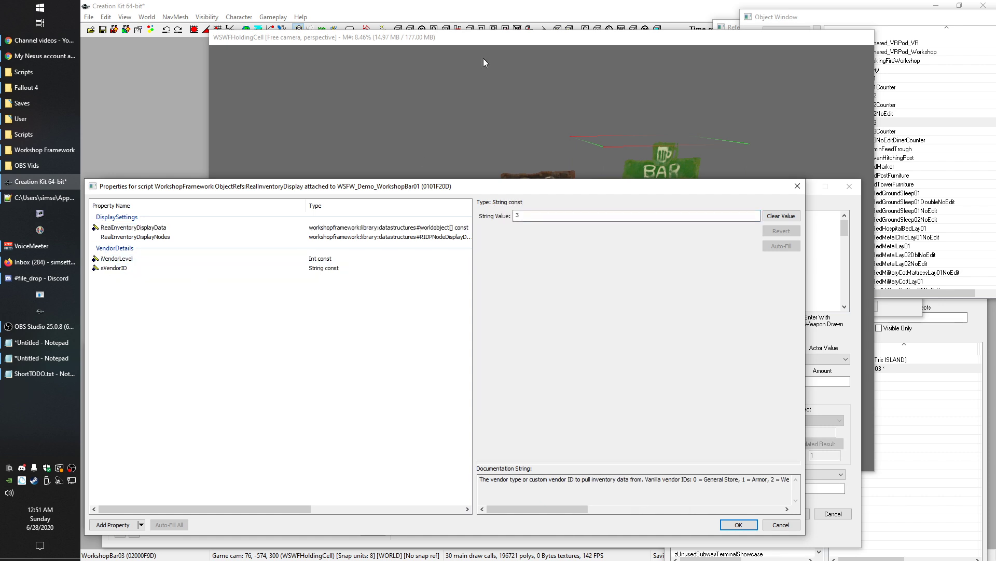
# Clear the selection in the cell view and set the script's sVendorID string value to 1, the armor vendor ID
pyautogui.click(471, 39)
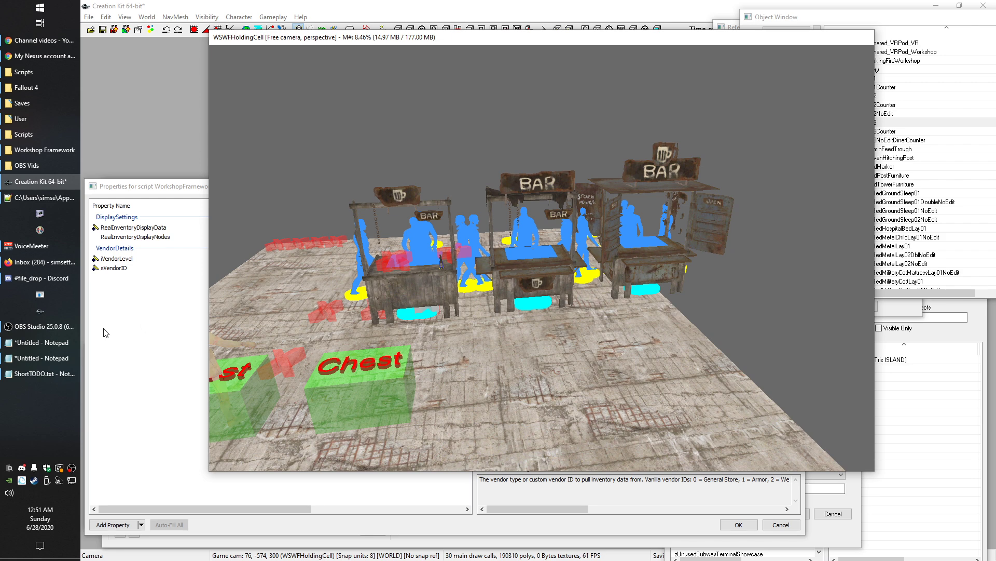
pyautogui.click(106, 332)
pyautogui.click(114, 268)
pyautogui.moveTo(583, 509); pyautogui.dragTo(597, 510)
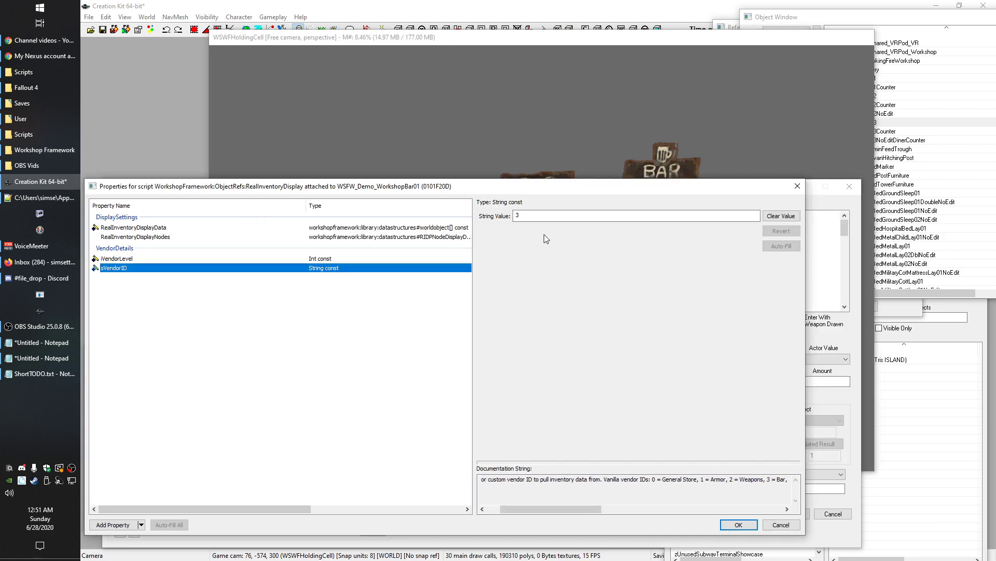
pyautogui.doubleClick(527, 215)
pyautogui.write('1')
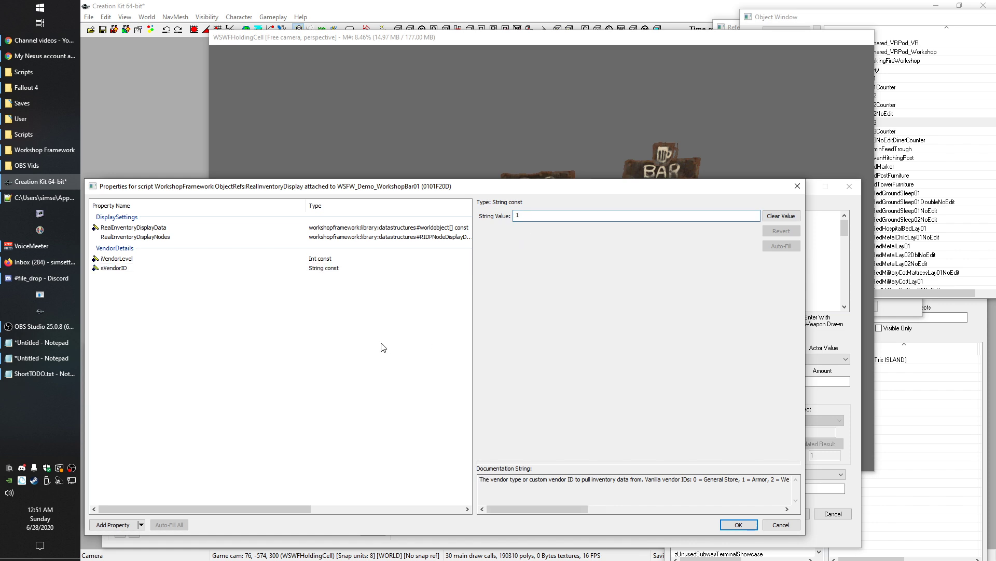
# Check RealInventoryDisplayData and set the sVendorID string value back to 3, the bar vendor ID
pyautogui.click(131, 229)
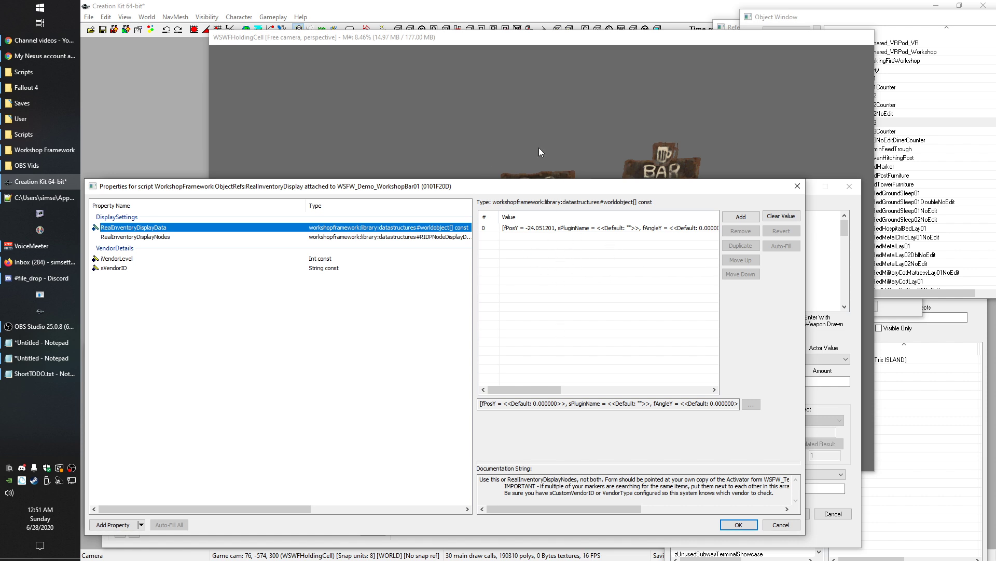
pyautogui.click(105, 268)
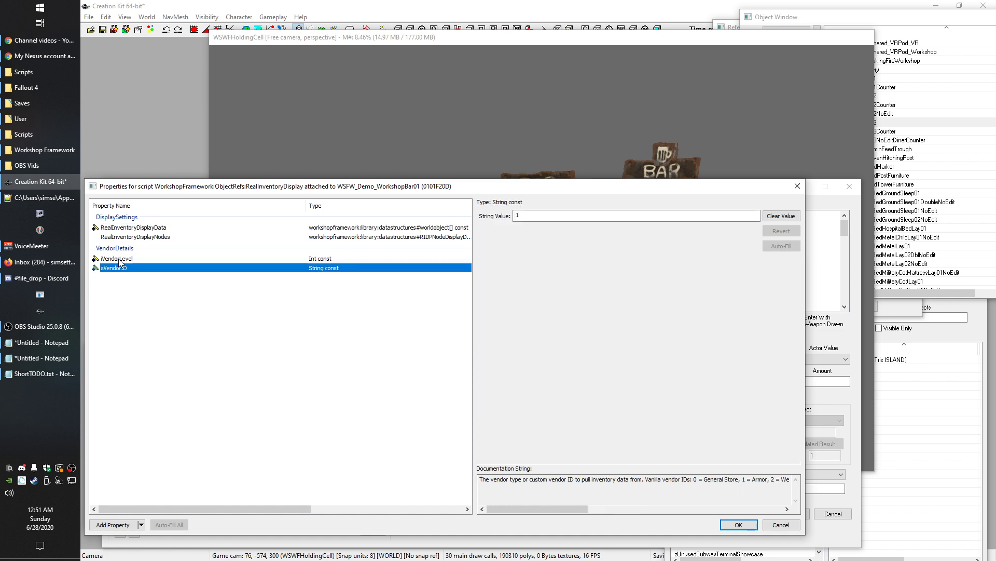
pyautogui.doubleClick(524, 216)
pyautogui.write('3')
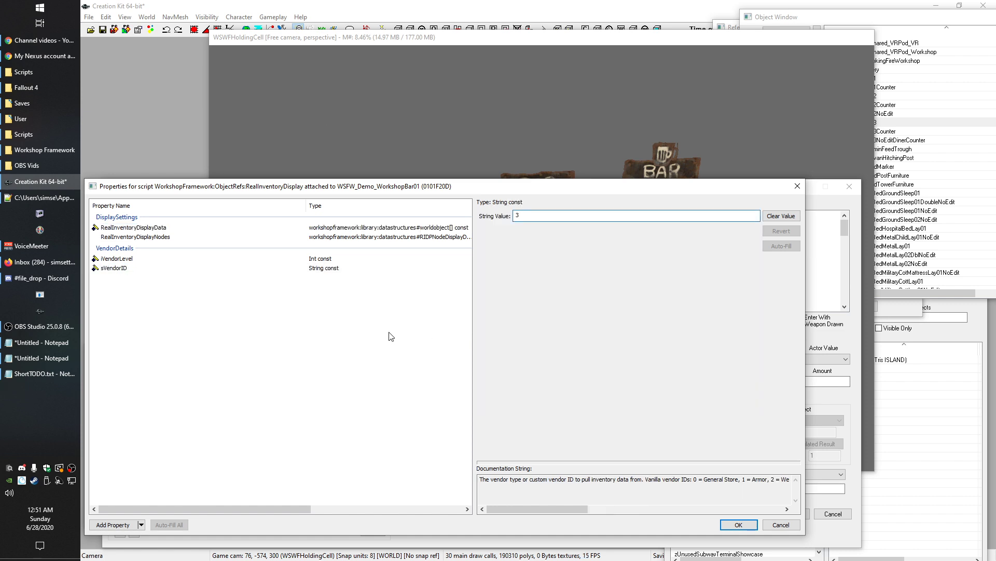
# Read sVendorID's documentation through to its note about scripts that already have VendorType or sCustomVendorID set
pyautogui.click(115, 269)
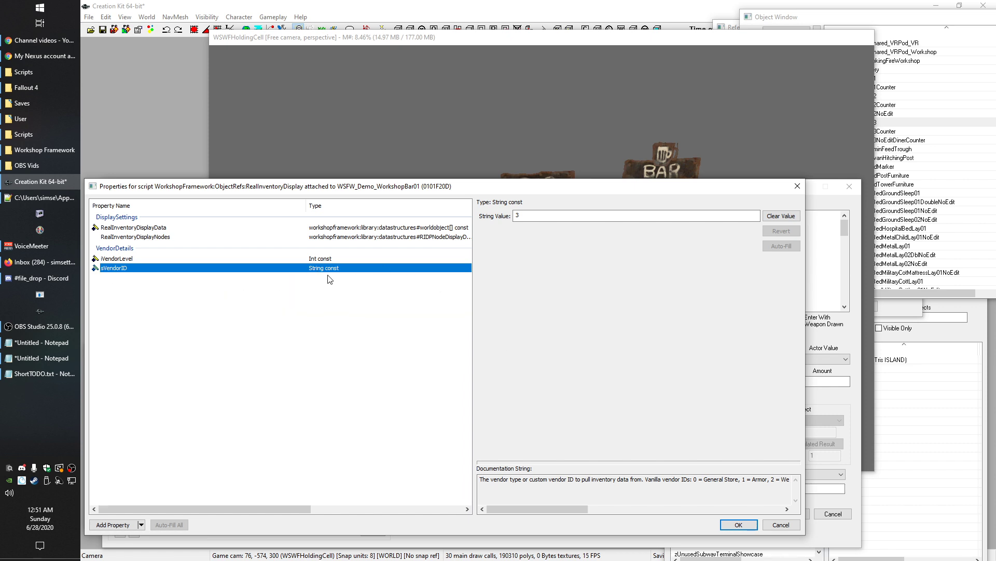
pyautogui.click(697, 479)
pyautogui.doubleClick(512, 217)
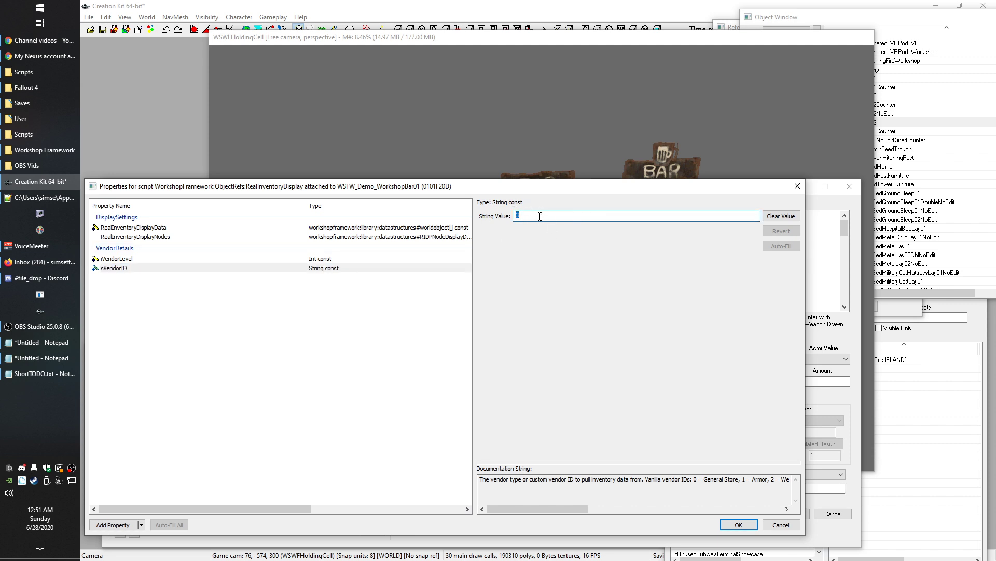
pyautogui.moveTo(564, 506); pyautogui.dragTo(760, 503)
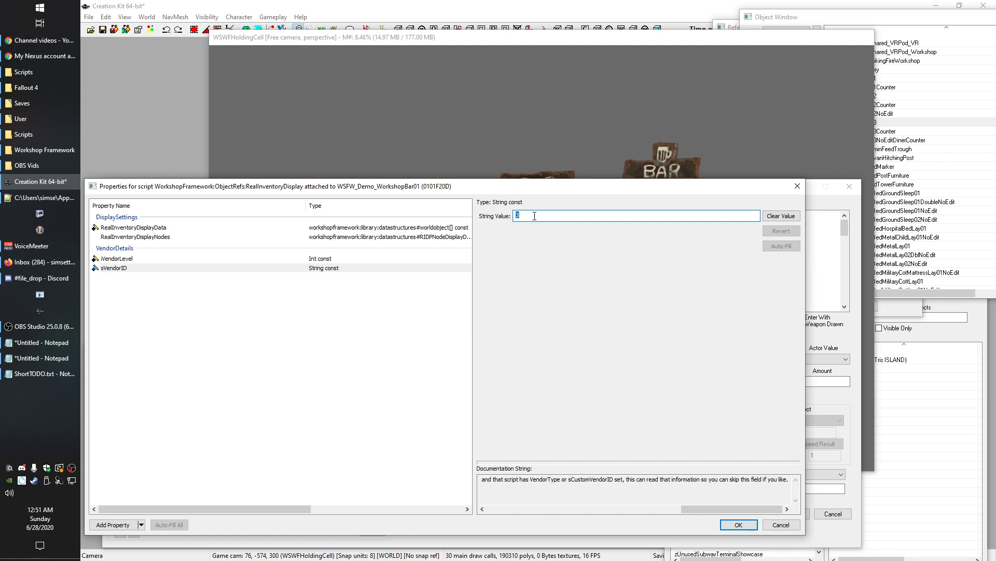
pyautogui.click(260, 343)
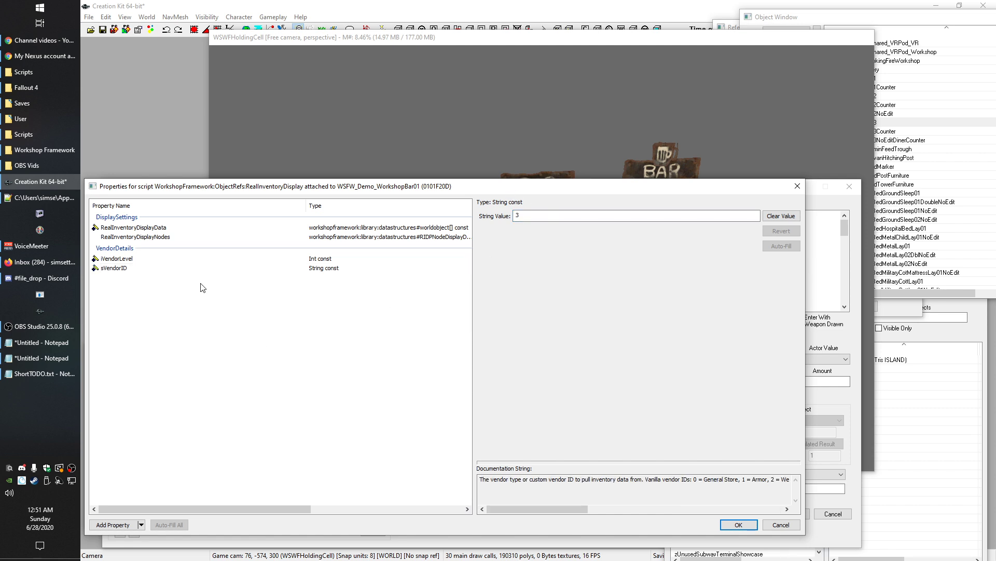
# Examine the sVendorID value again against the list of vanilla vendor IDs in its documentation
pyautogui.click(113, 270)
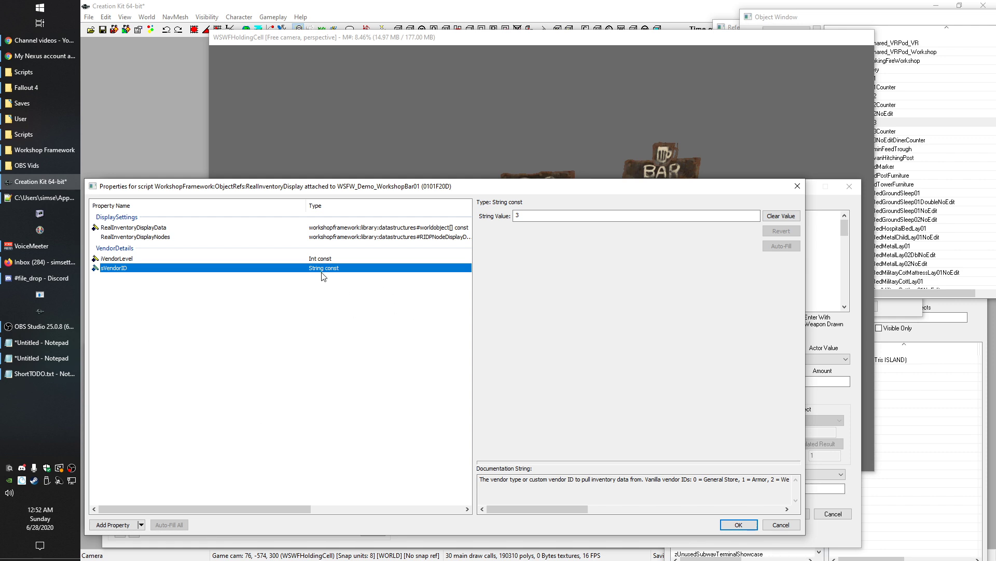
pyautogui.click(562, 215)
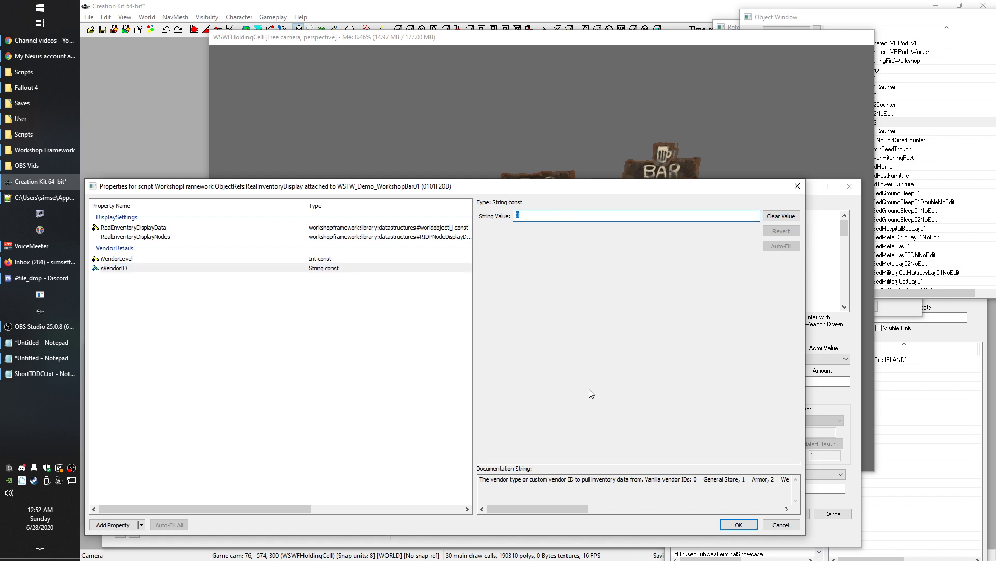
pyautogui.moveTo(560, 508); pyautogui.dragTo(625, 506)
pyautogui.moveTo(740, 480); pyautogui.dragTo(594, 512)
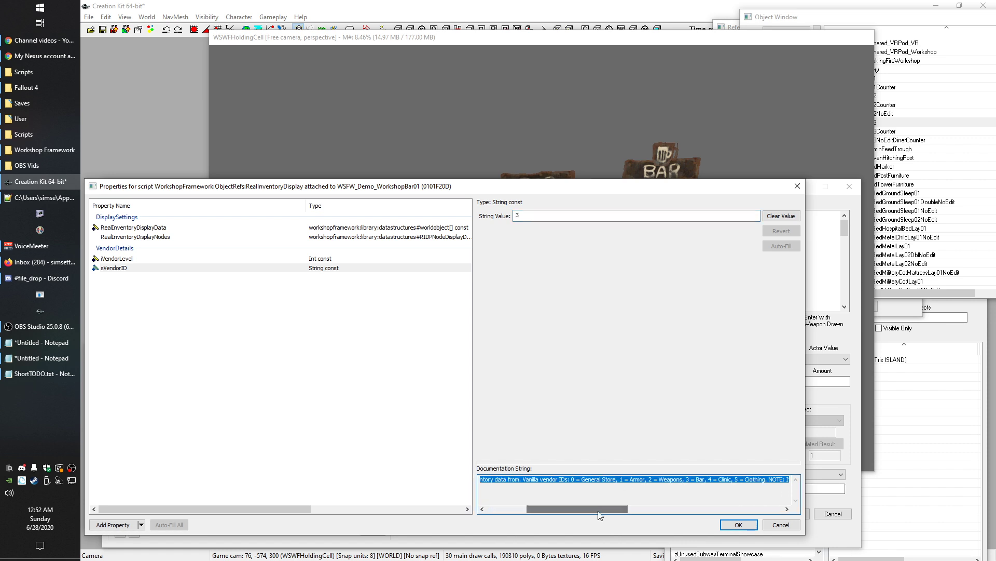
pyautogui.click(314, 379)
# Compare sVendorID with iVendorLevel, and RealInventoryDisplayData with RealInventoryDisplayNodes
pyautogui.click(117, 269)
pyautogui.click(116, 261)
pyautogui.click(112, 271)
pyautogui.click(107, 259)
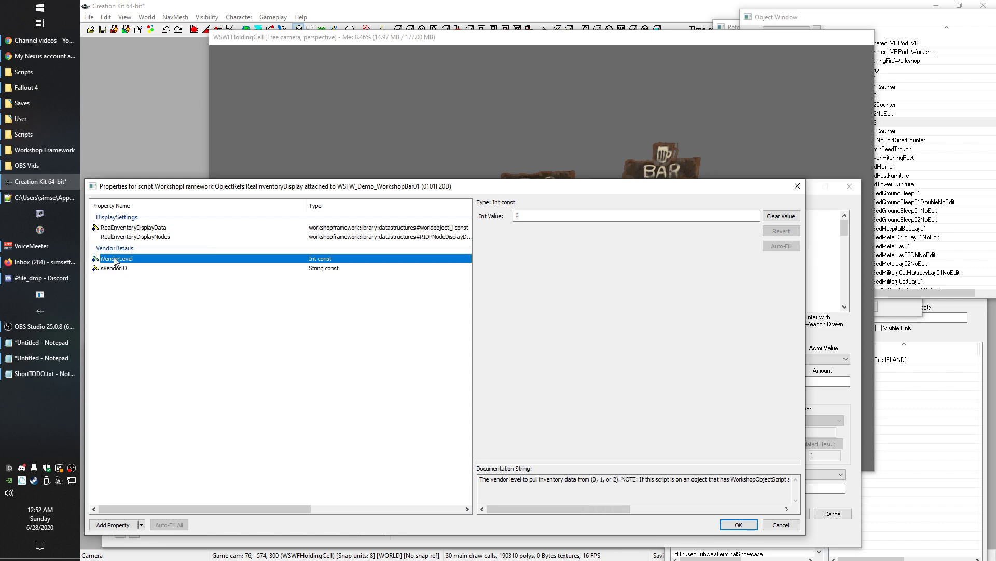
pyautogui.click(124, 229)
pyautogui.click(127, 237)
pyautogui.click(123, 228)
pyautogui.click(133, 237)
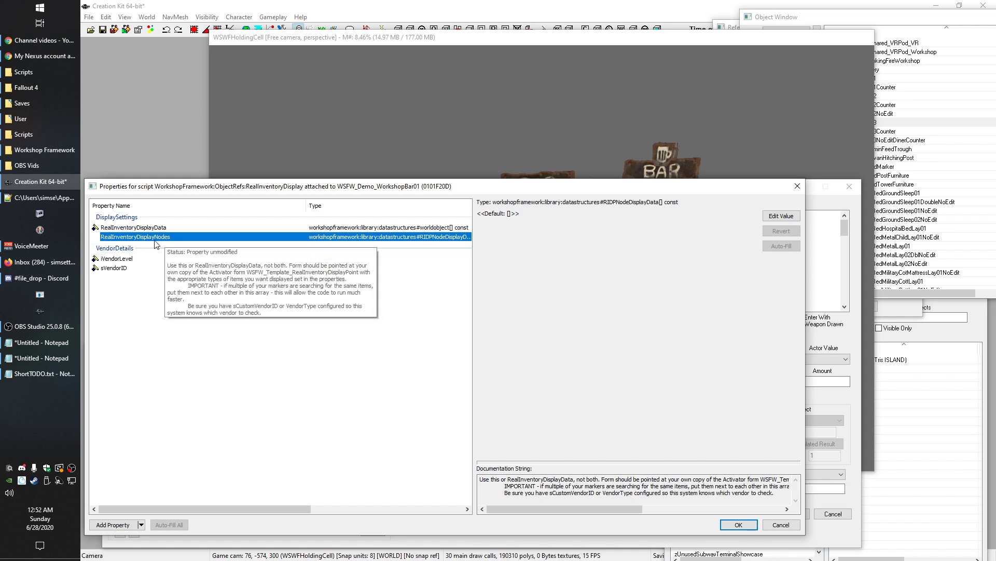
# Check the entry in RealInventoryDisplayData and confirm the script properties and the demo bar's form
pyautogui.click(415, 227)
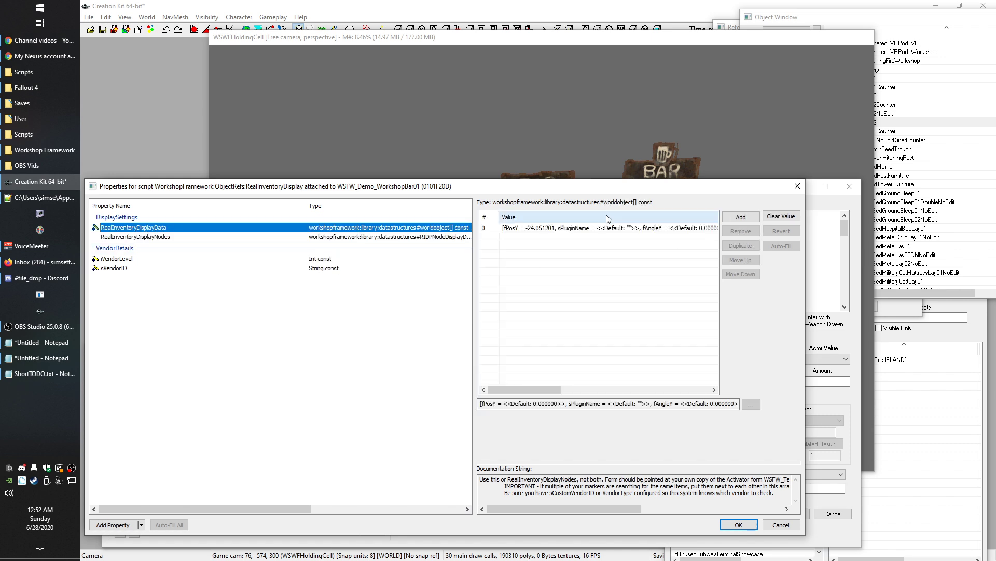
pyautogui.click(545, 228)
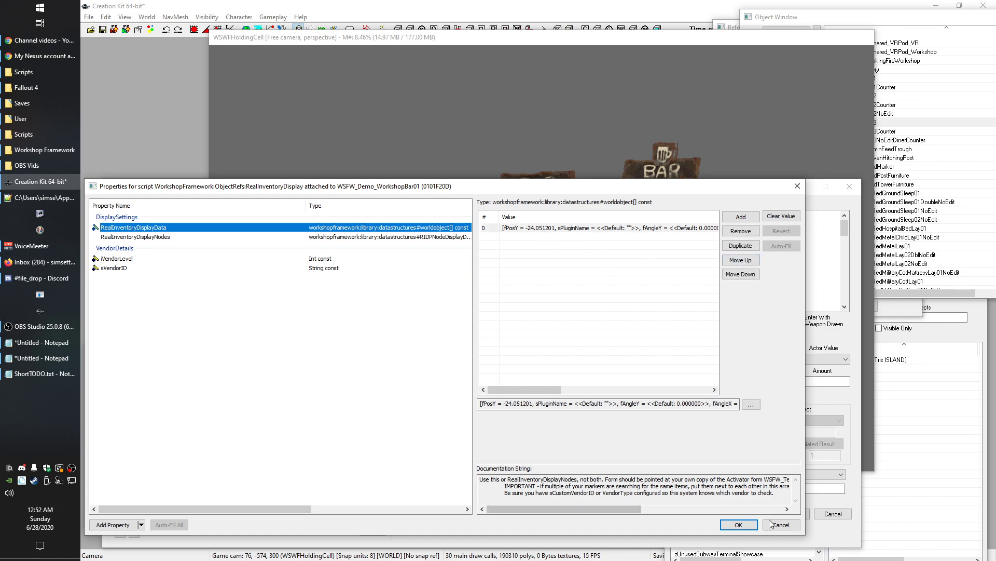
pyautogui.click(750, 527)
pyautogui.click(791, 514)
# Bring the Object Window forward and move it over the cell view, clear of the windows behind it
pyautogui.click(934, 194)
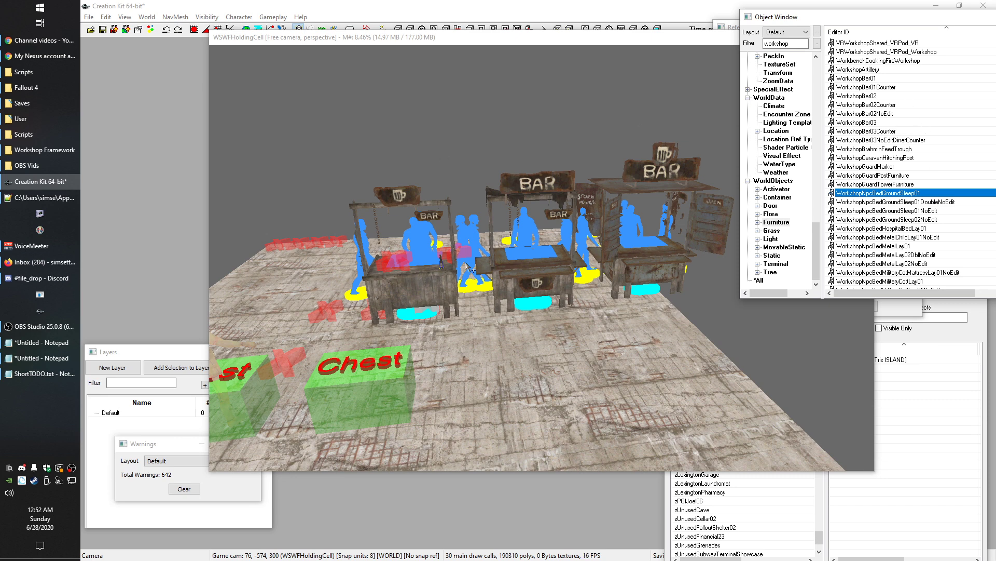
pyautogui.moveTo(808, 20); pyautogui.dragTo(209, 60)
pyautogui.click(915, 27)
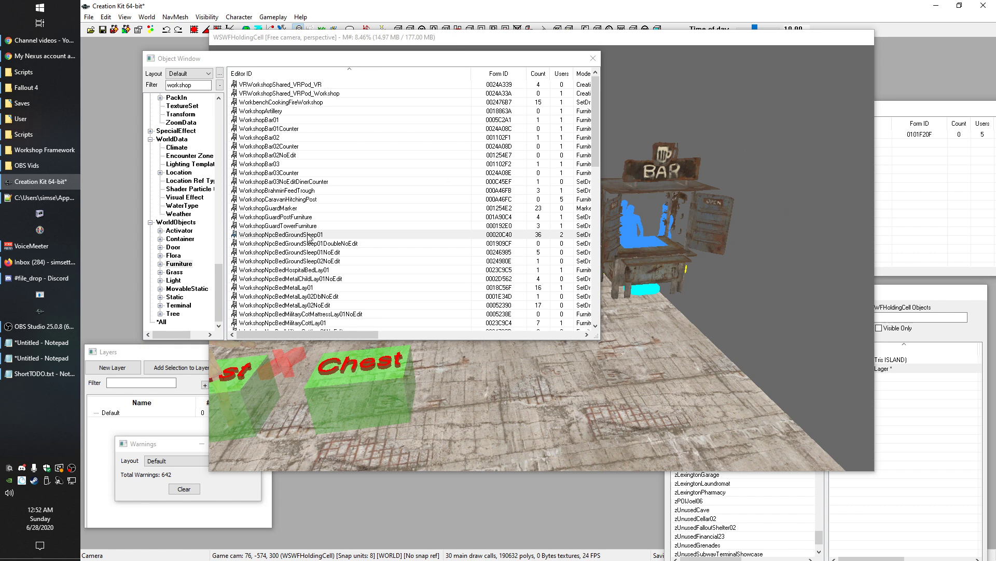
# Look through the workshop-filtered activators for a base object to use
pyautogui.click(188, 231)
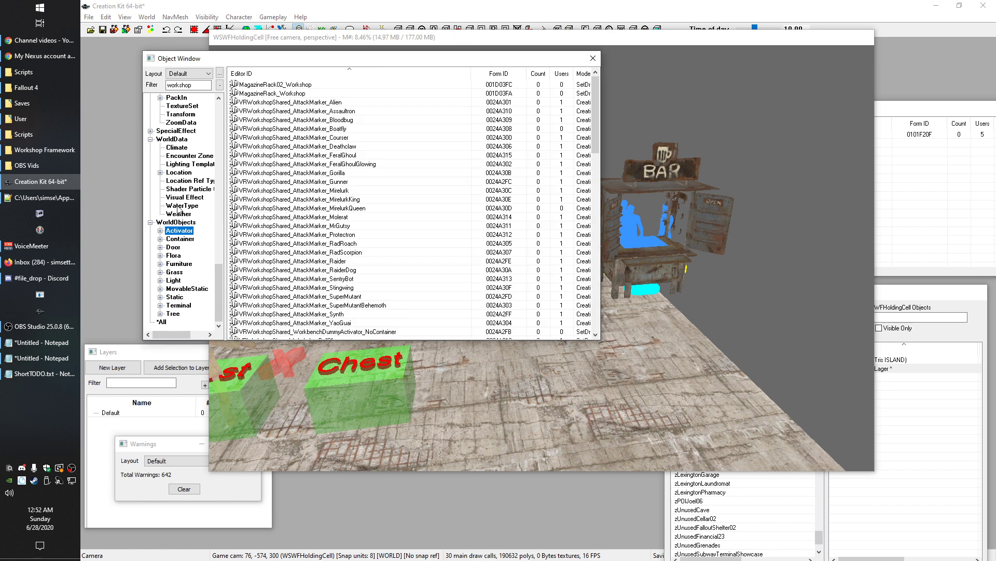
pyautogui.rightClick(276, 154)
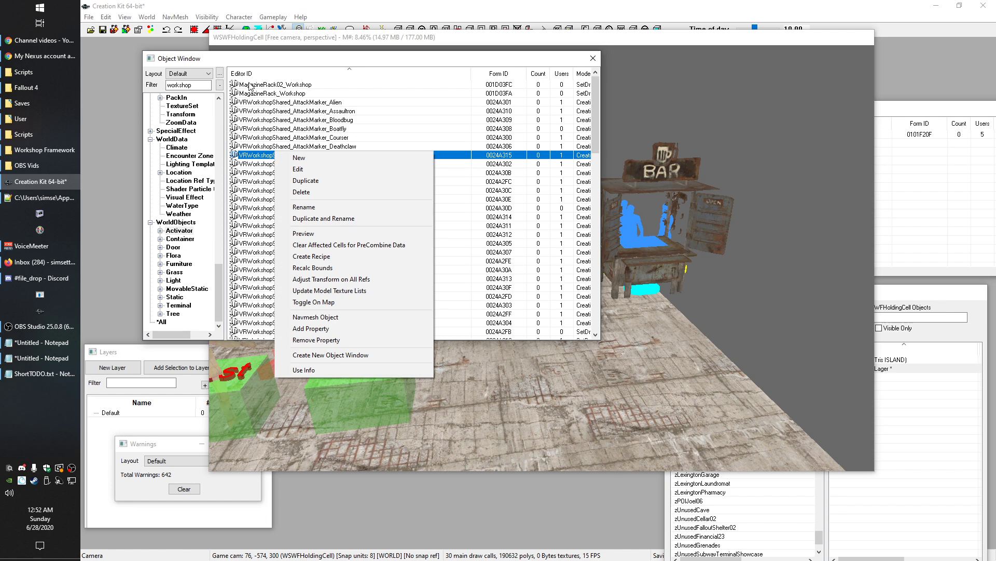
pyautogui.click(252, 245)
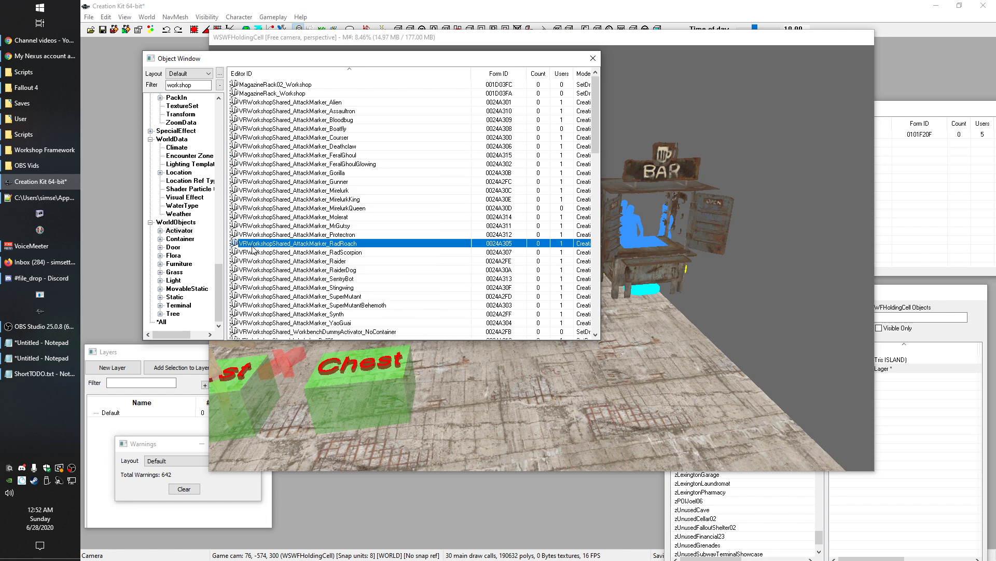
pyautogui.scroll(-7, 288, 293)
pyautogui.scroll(-15, 289, 296)
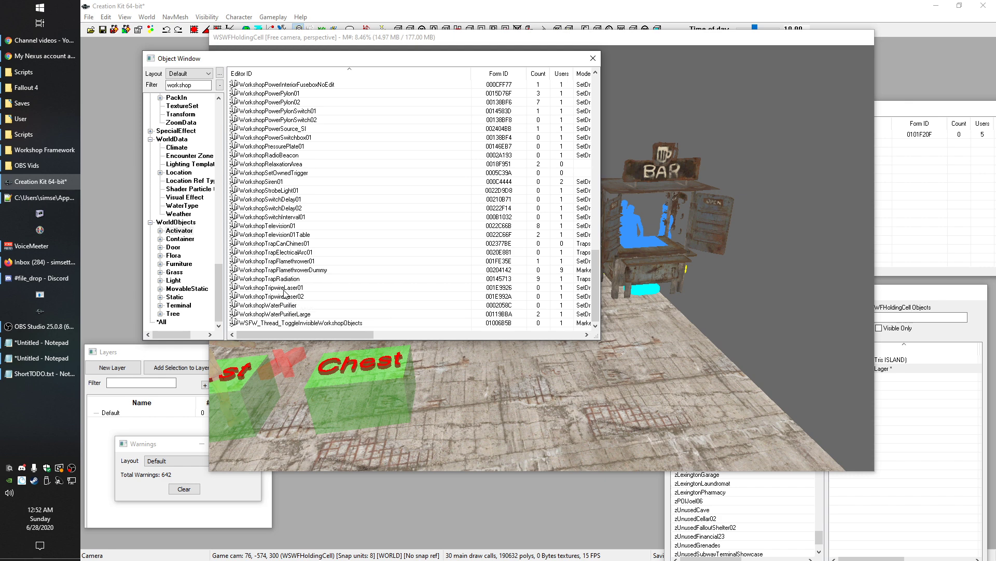
# Copy the model path from the static Workshop_Fountain01 and leave its form without changes
pyautogui.click(174, 297)
pyautogui.doubleClick(295, 129)
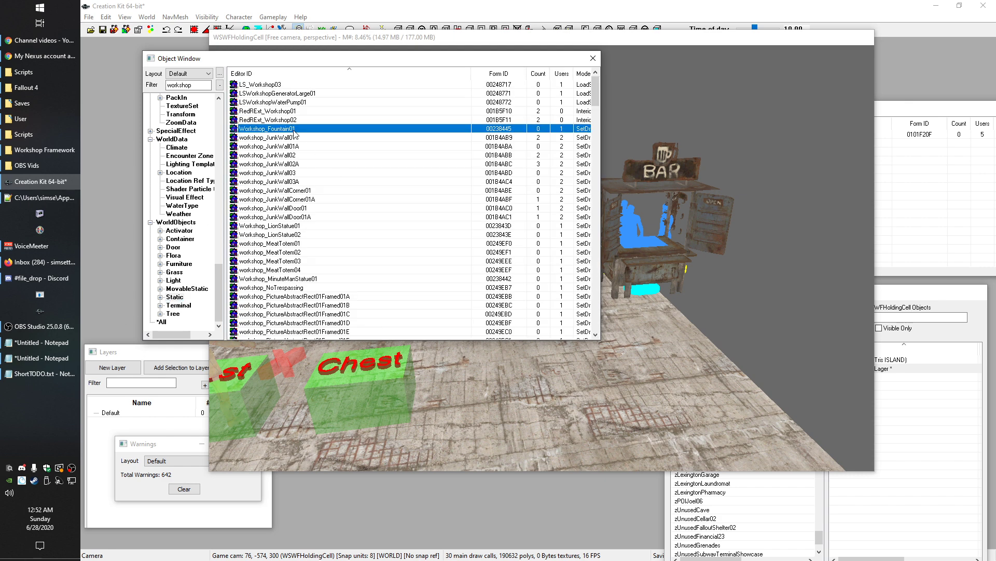
pyautogui.moveTo(502, 244); pyautogui.dragTo(362, 244)
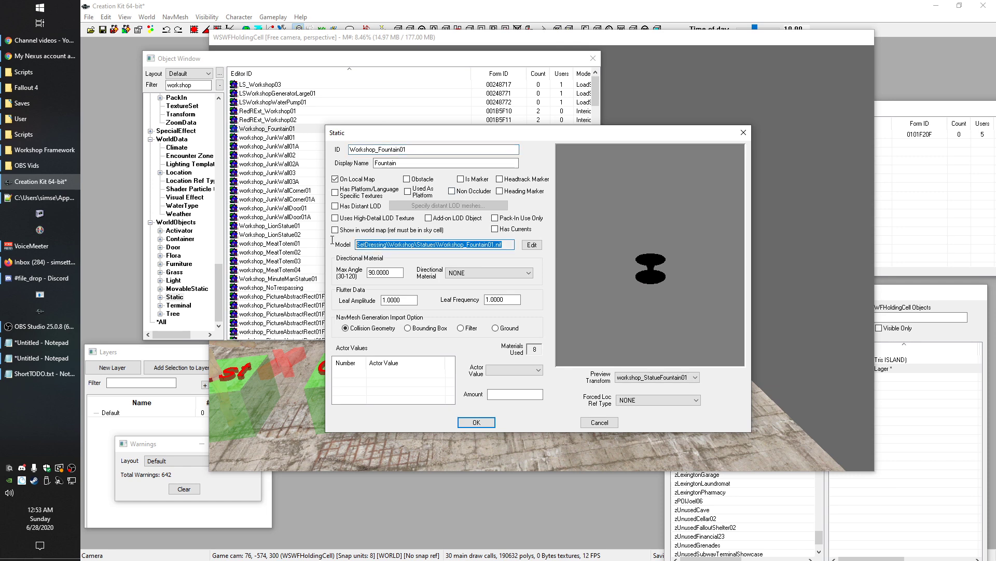
pyautogui.rightClick(388, 245)
pyautogui.click(418, 280)
pyautogui.click(599, 422)
# Create a new activator using the copied Workshop_Fountain01.nif model, with the ID WSFWDemo_Workshop_Fountain01
pyautogui.click(179, 230)
pyautogui.rightClick(289, 129)
pyautogui.click(300, 134)
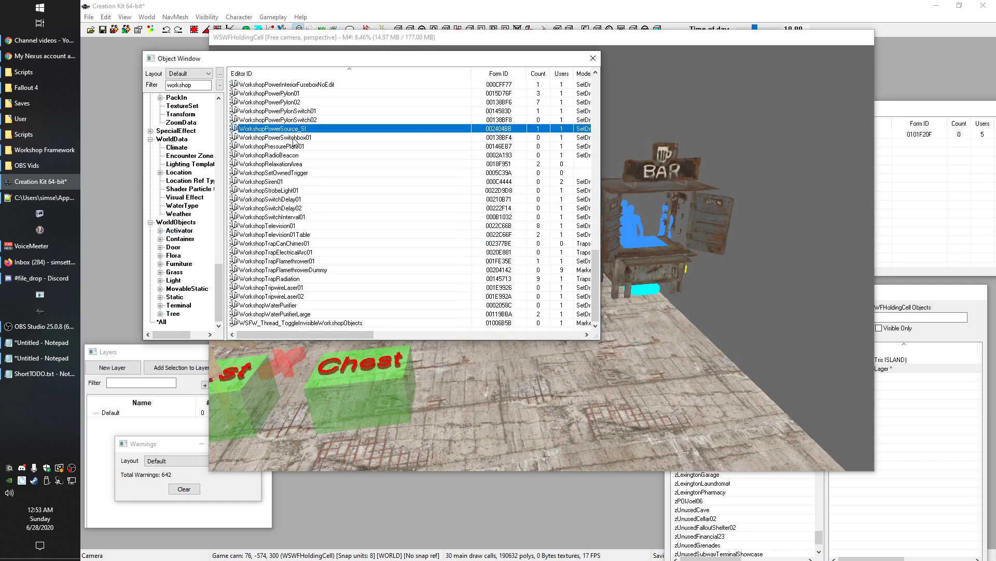
pyautogui.click(310, 180)
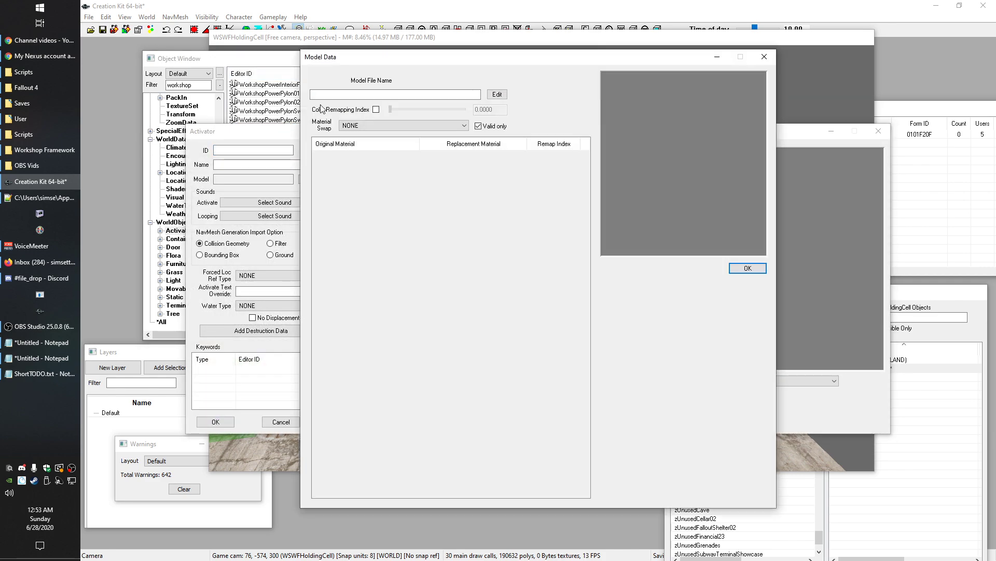
pyautogui.hotkey('ctrl', 'v')
pyautogui.click(748, 268)
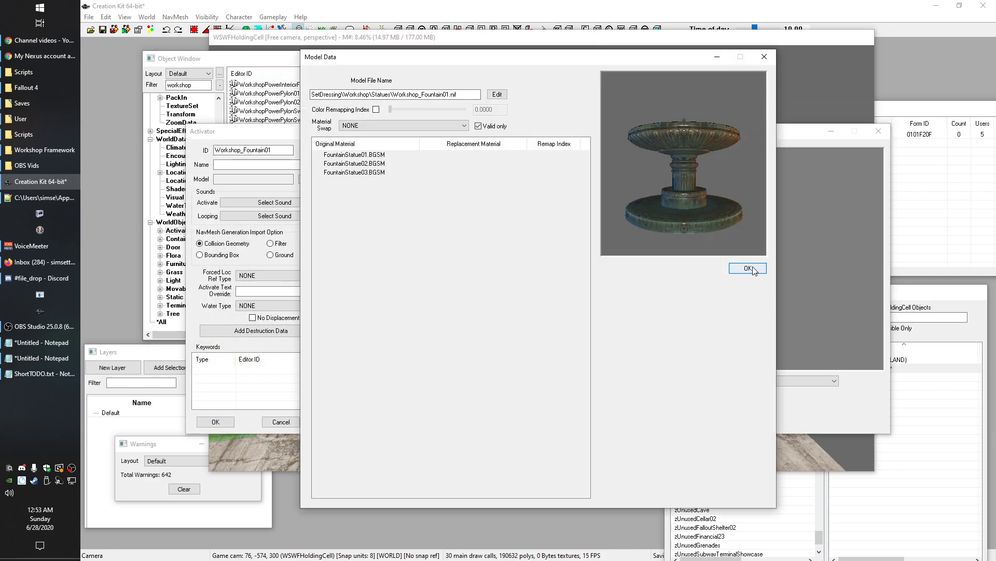
pyautogui.click(215, 151)
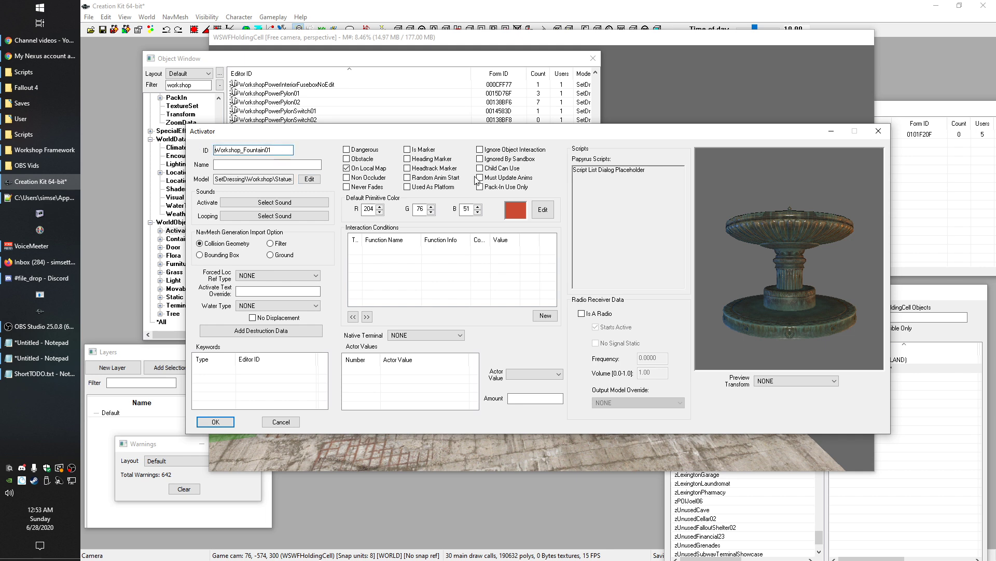
pyautogui.write('WSFWDemo_')
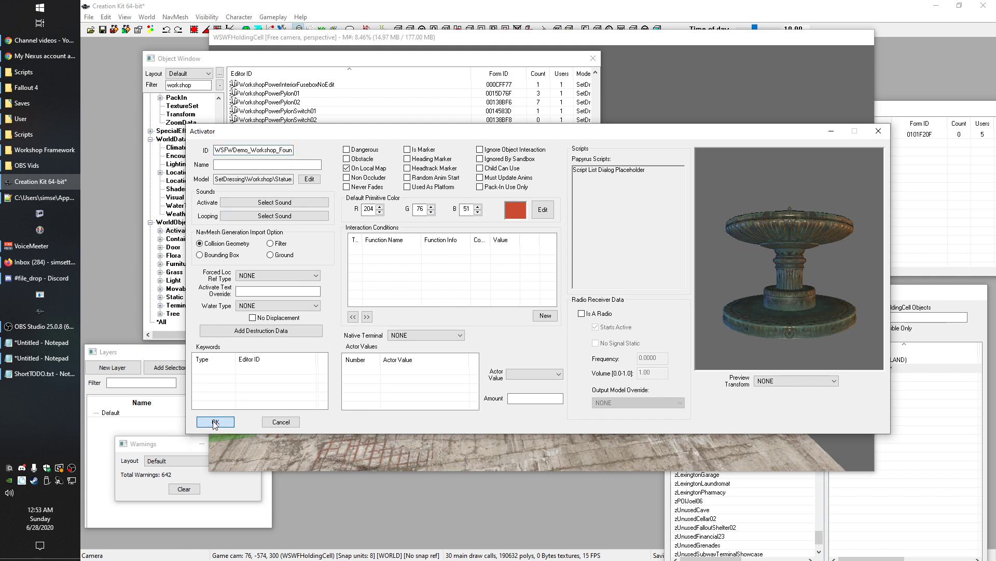
# Save the new fountain activator, filter the object list by its full ID, and reopen its form
pyautogui.doubleClick(257, 150)
pyautogui.click(217, 422)
pyautogui.doubleClick(200, 85)
pyautogui.hotkey('ctrl', 'v')
pyautogui.doubleClick(291, 85)
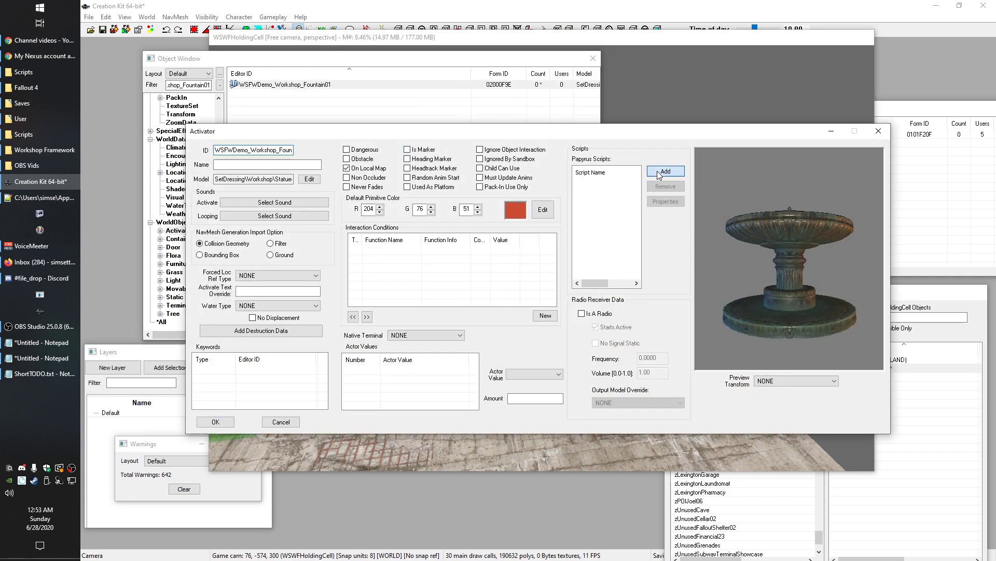
# Attach the WorkshopFramework:ObjectRefs:RealInventoryDisplay script to the fountain activator
pyautogui.click(663, 171)
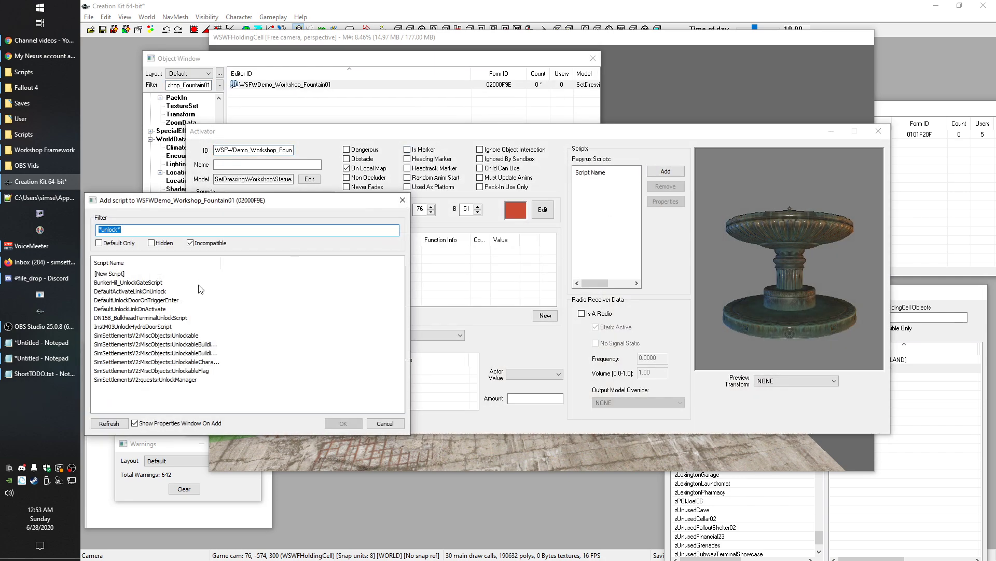
pyautogui.click(401, 201)
pyautogui.click(273, 16)
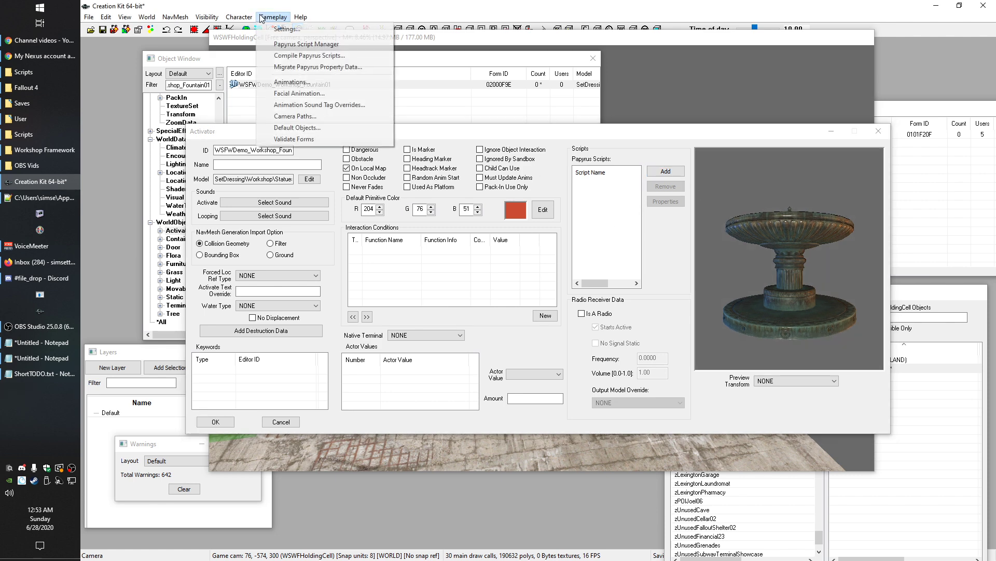
pyautogui.click(289, 40)
pyautogui.moveTo(229, 199); pyautogui.dragTo(602, 247)
pyautogui.click(475, 149)
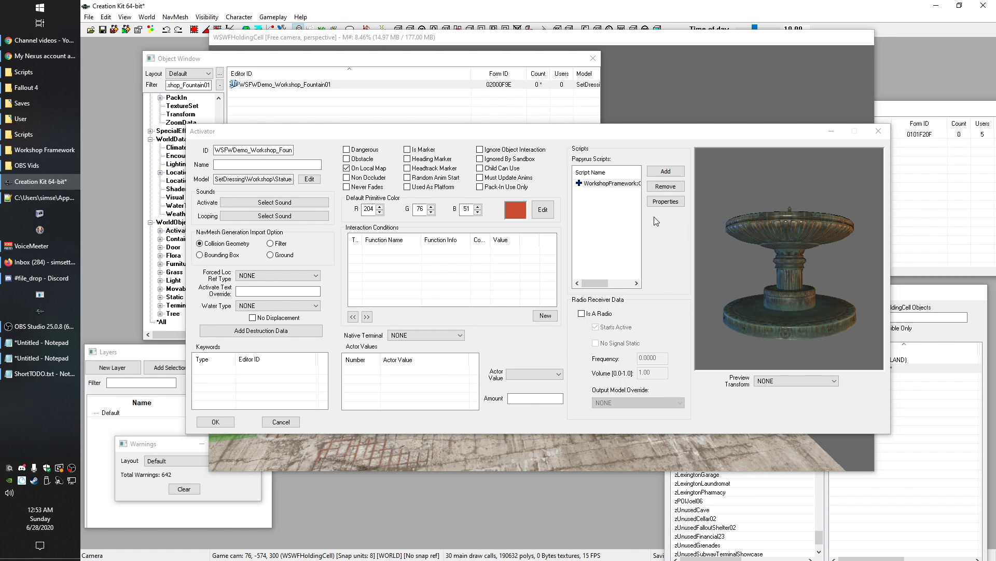
# Review the attached script's display and vendor properties, and view the fountain preview from above
pyautogui.click(610, 183)
pyautogui.doubleClick(610, 184)
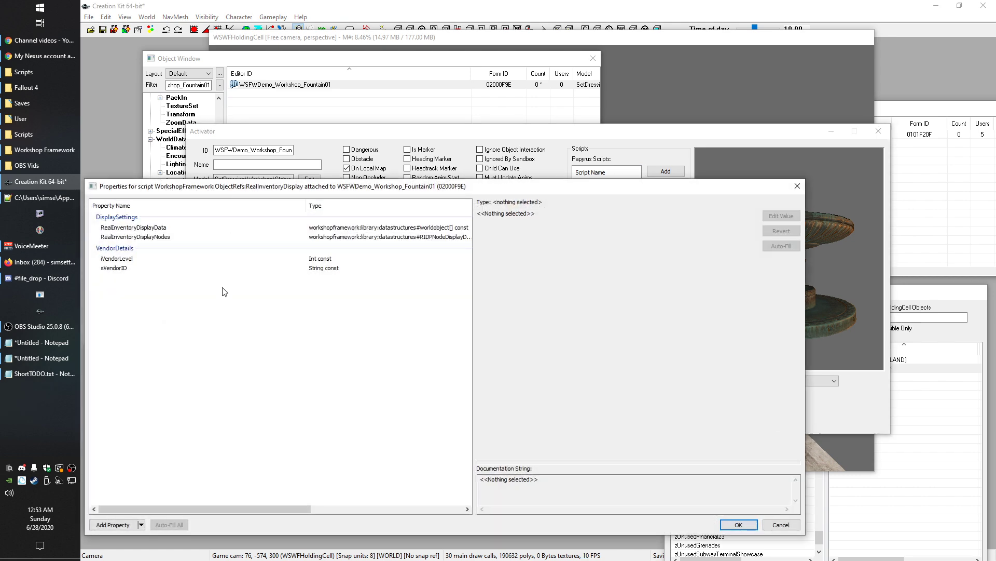
pyautogui.moveTo(176, 180); pyautogui.dragTo(177, 150)
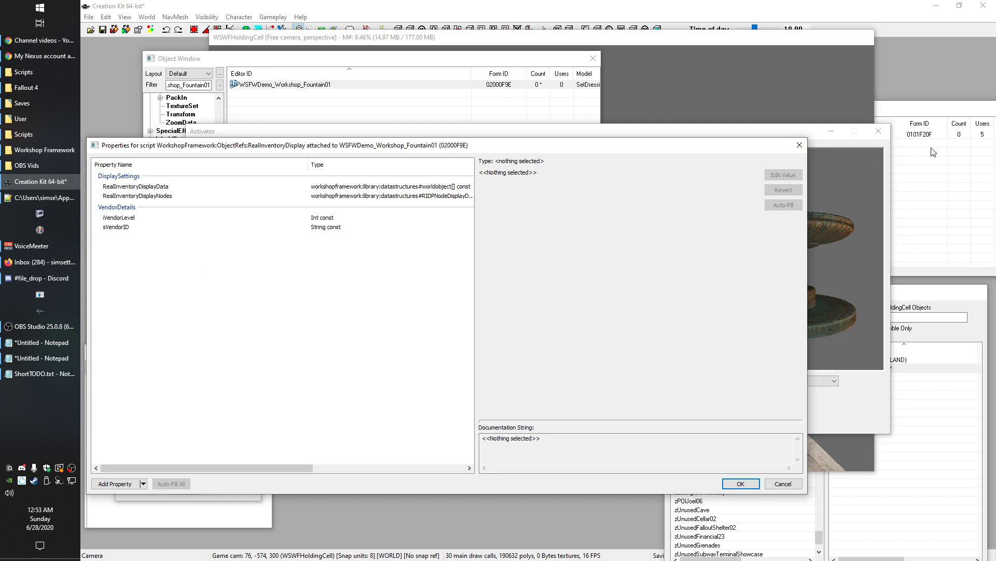
pyautogui.click(799, 145)
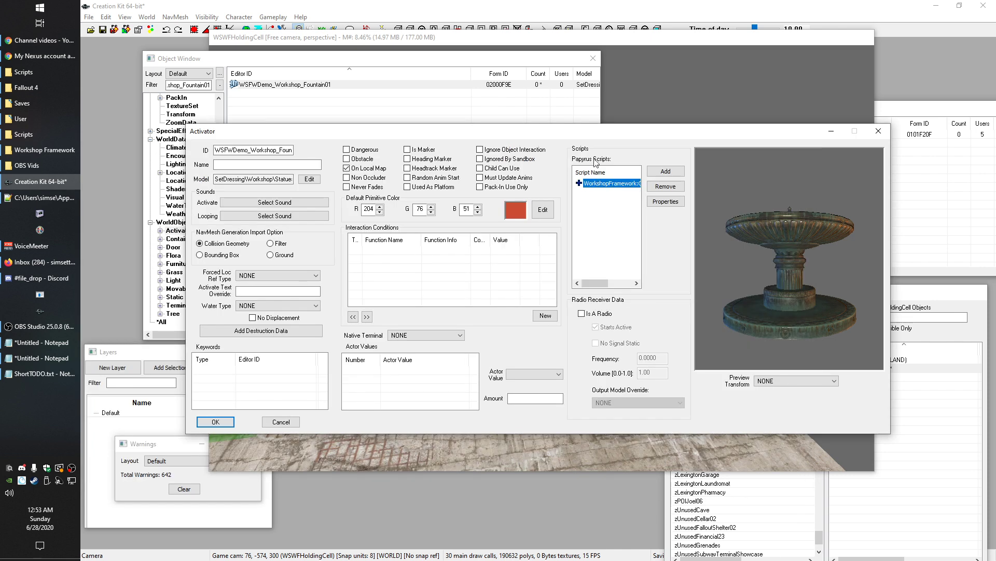
pyautogui.moveTo(787, 224); pyautogui.dragTo(787, 260)
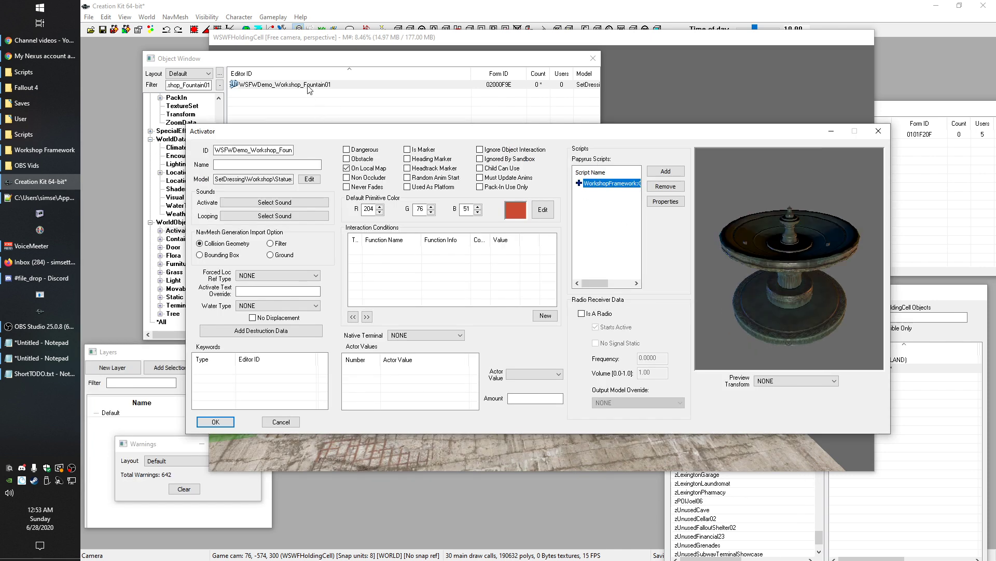
# Filter the furniture objects by wsfw and check the demo workshop bar's form for its workshopobjectscript
pyautogui.click(175, 269)
pyautogui.doubleClick(188, 84)
pyautogui.write('wsfw')
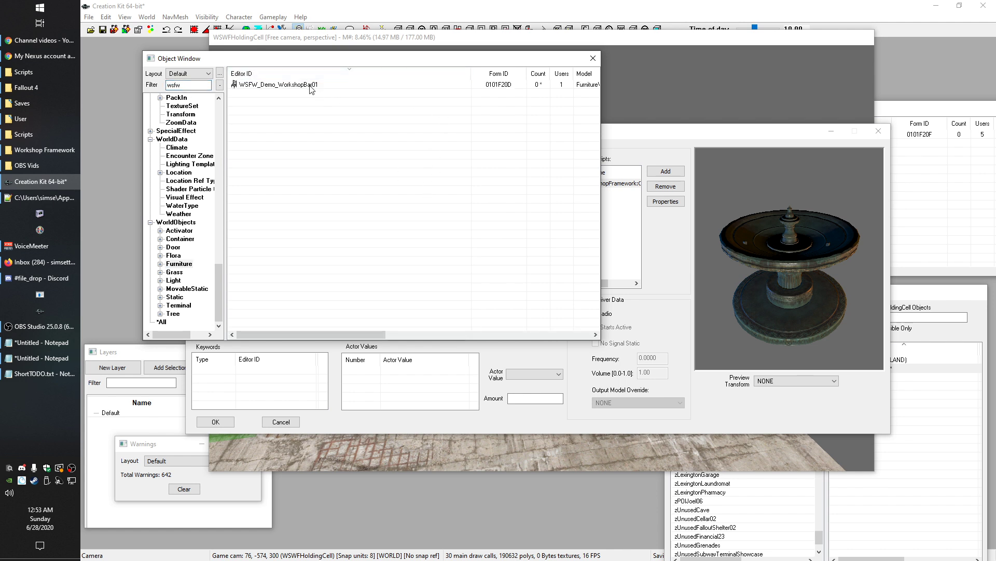
pyautogui.click(311, 85)
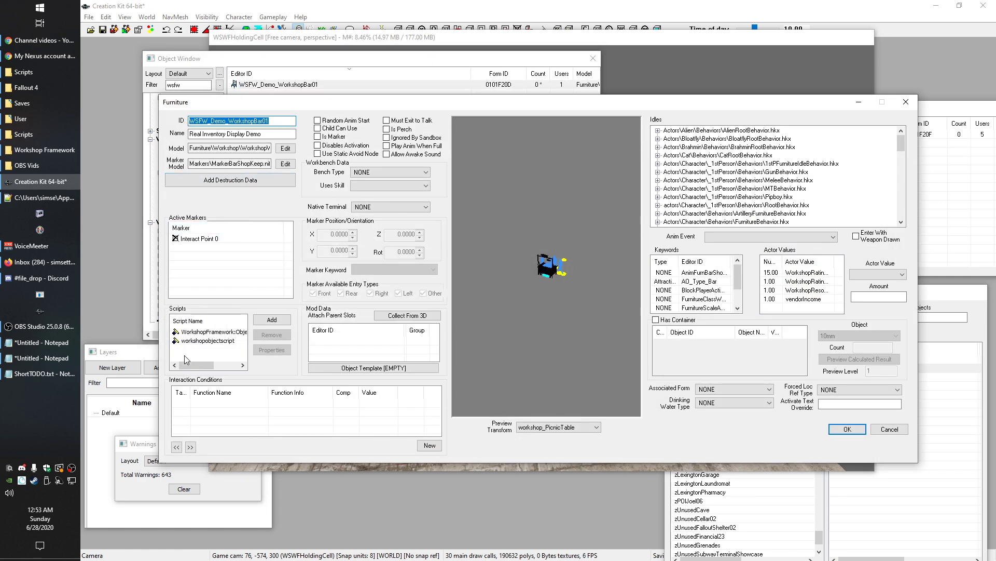
pyautogui.click(196, 340)
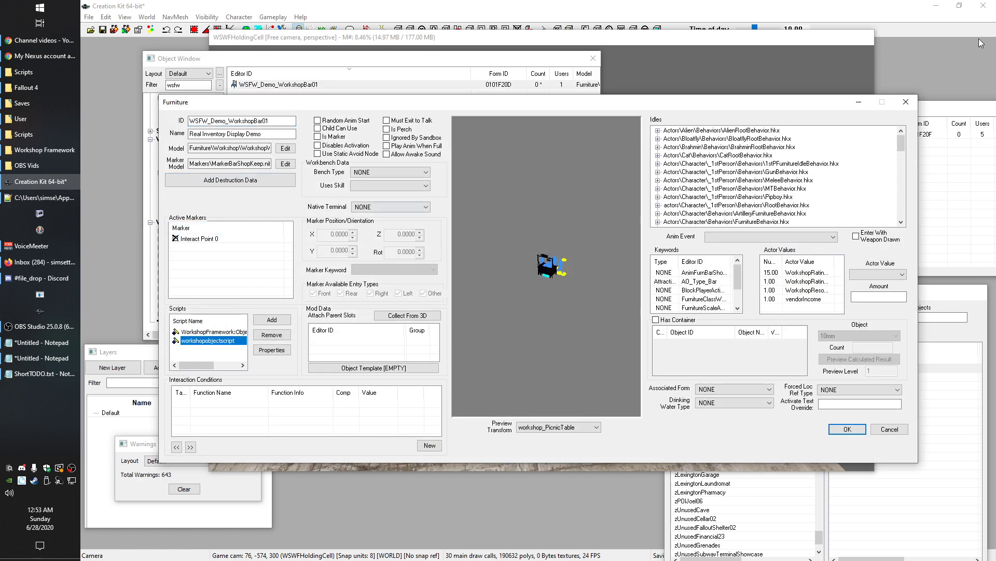
pyautogui.click(906, 102)
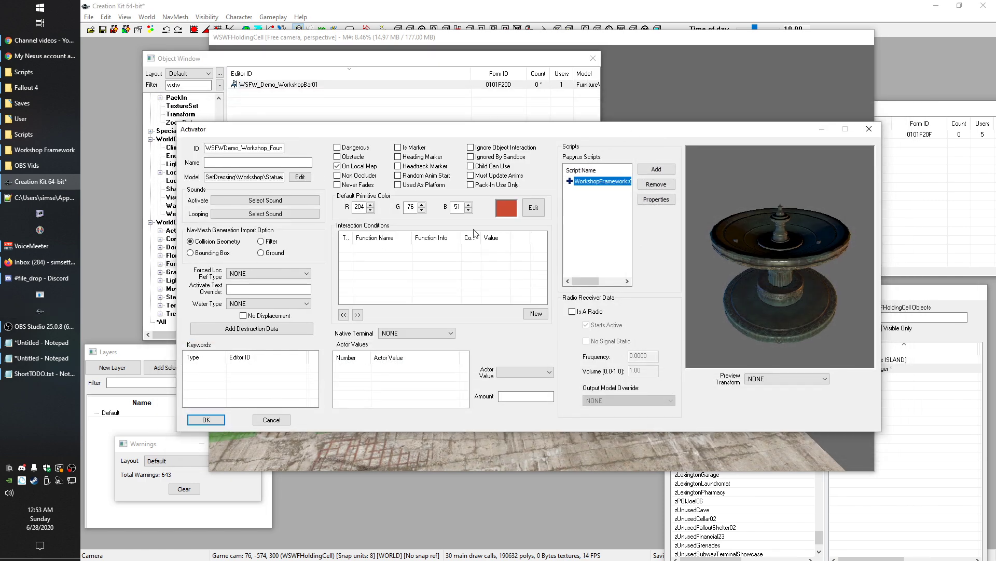
# Check the fountain's full script name and read the documentation of its iVendorLevel and sVendorID properties
pyautogui.moveTo(582, 281); pyautogui.dragTo(611, 281)
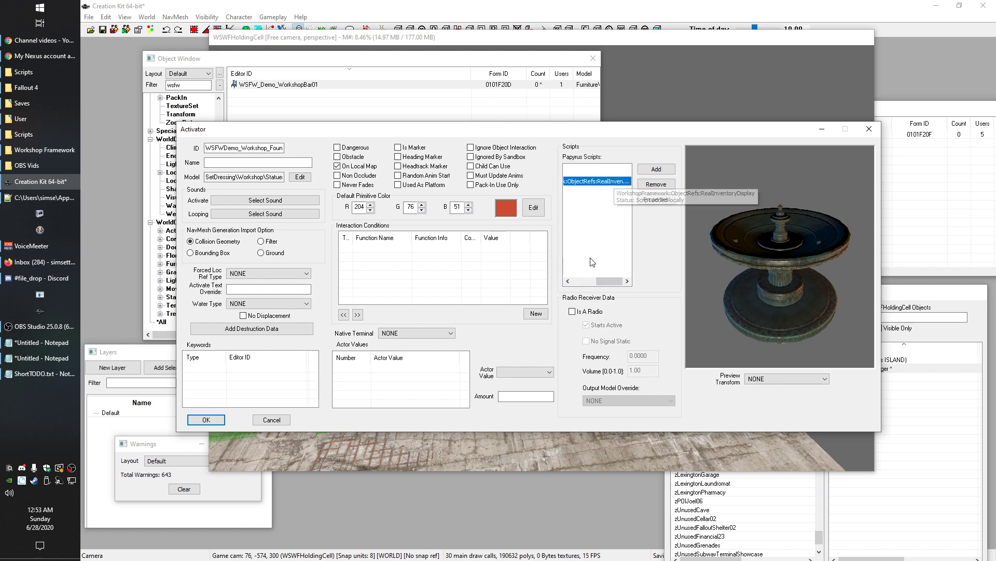
pyautogui.doubleClick(596, 181)
pyautogui.click(126, 219)
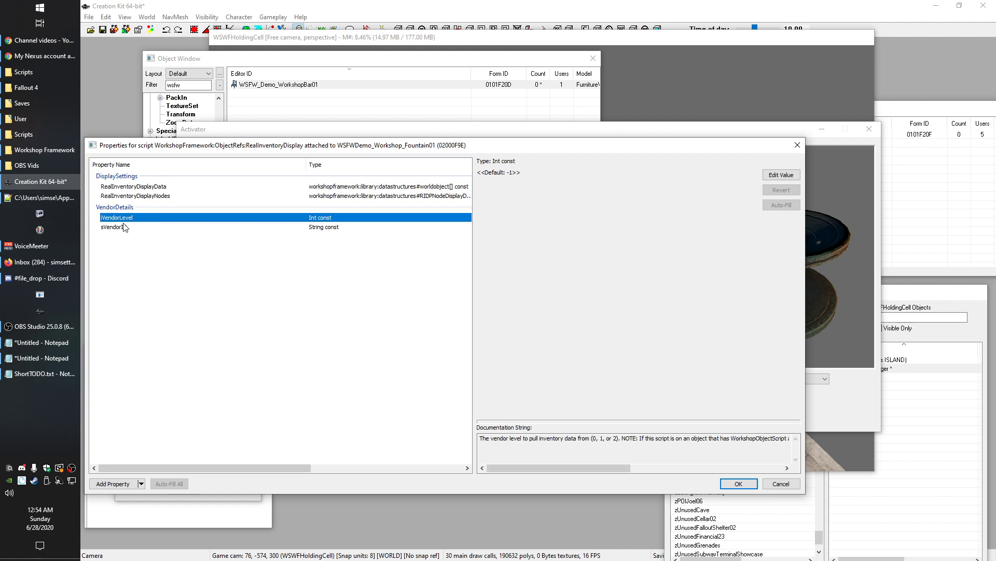
pyautogui.click(127, 227)
pyautogui.click(800, 145)
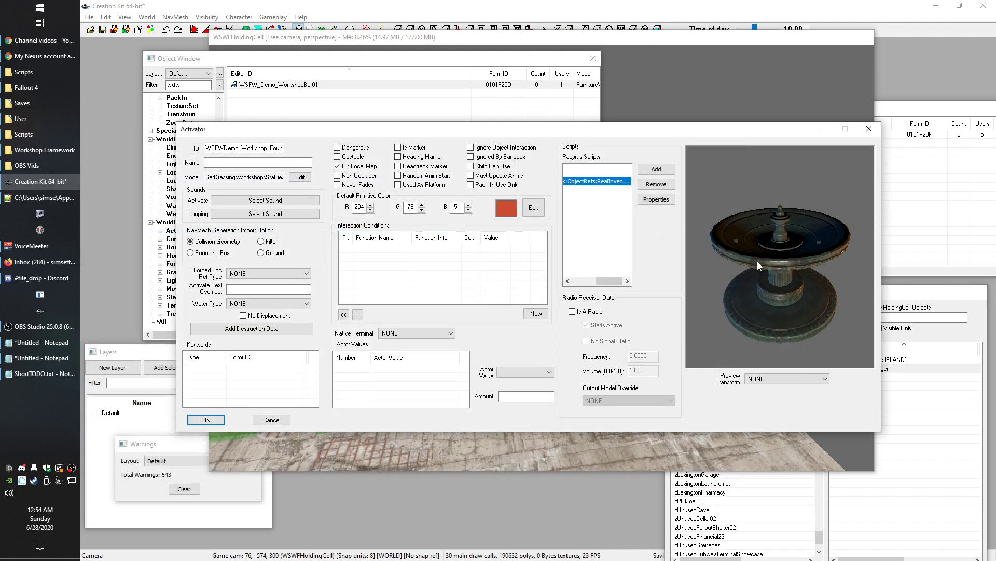
# Inspect the fountain model preview and re-examine the vendor level and vendor ID properties of its script
pyautogui.click(224, 162)
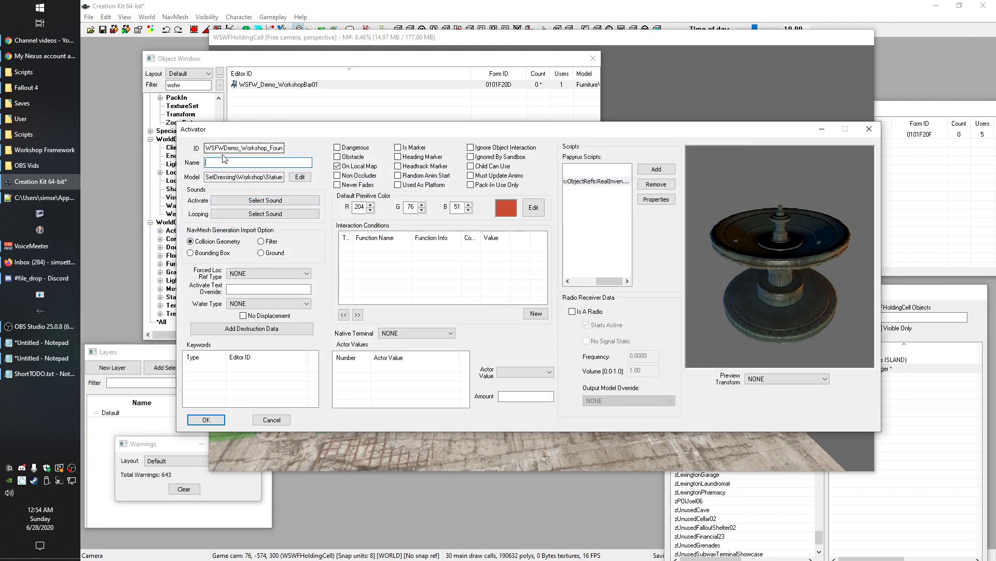
pyautogui.moveTo(786, 265); pyautogui.dragTo(820, 208)
pyautogui.click(591, 281)
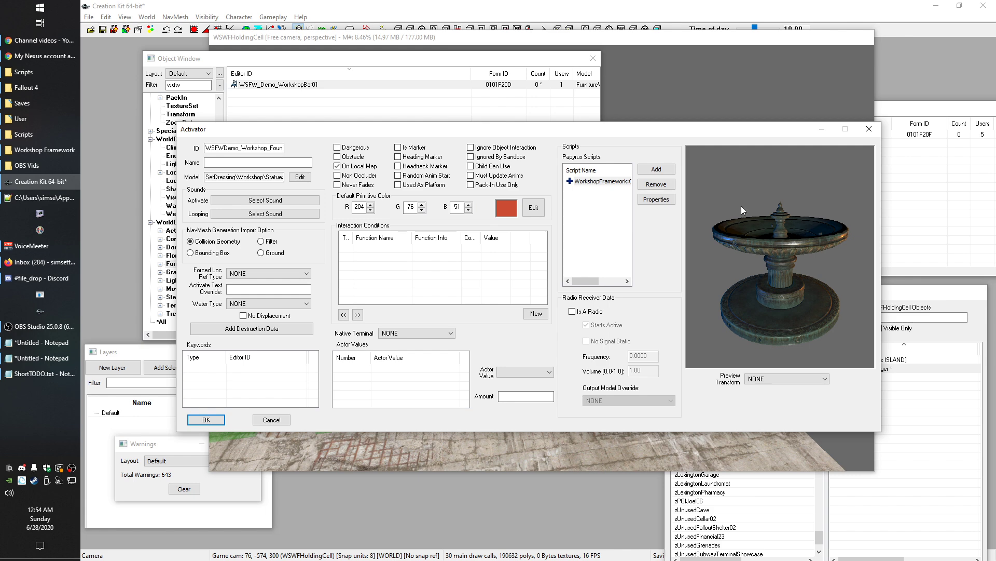
pyautogui.doubleClick(592, 181)
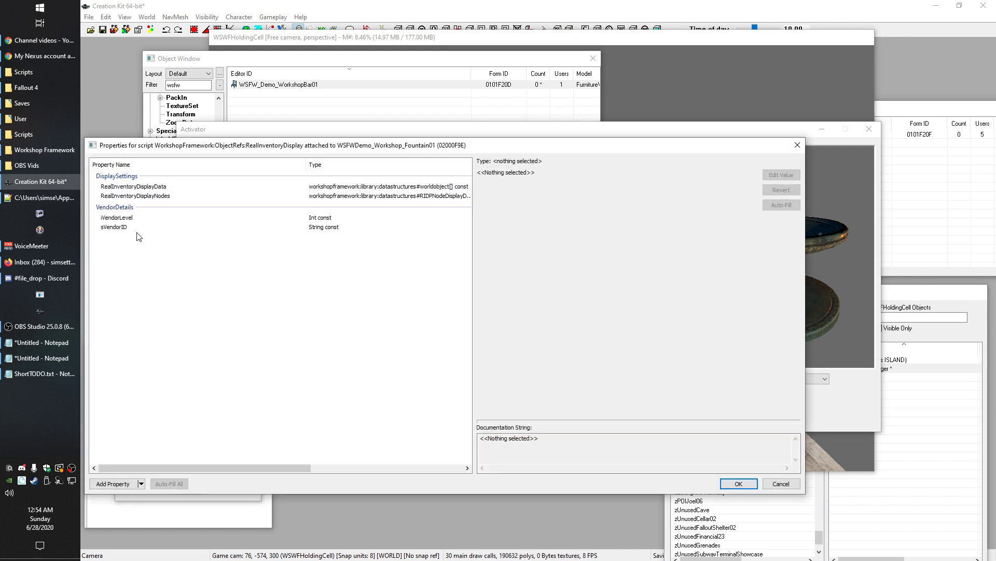
pyautogui.click(119, 218)
pyautogui.click(120, 227)
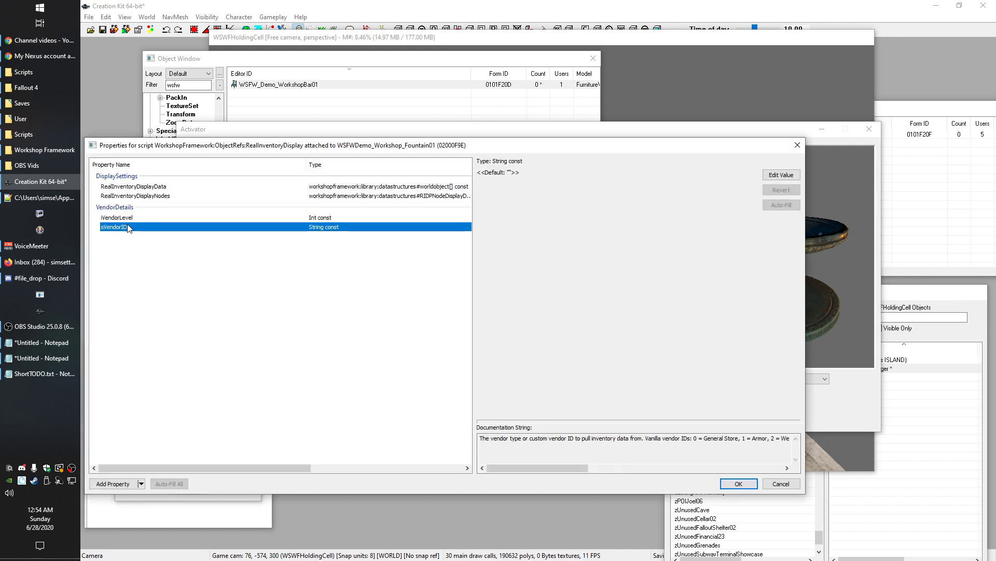
pyautogui.click(798, 145)
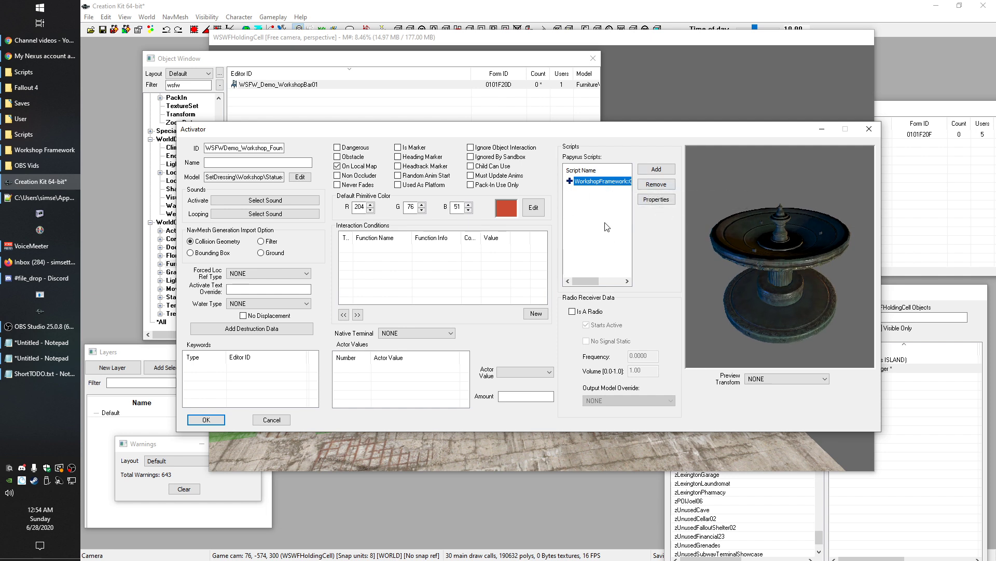
# Reposition the activator form and compare iVendorLevel with sVendorID in the fountain's RealInventoryDisplay properties
pyautogui.moveTo(579, 129); pyautogui.dragTo(506, 160)
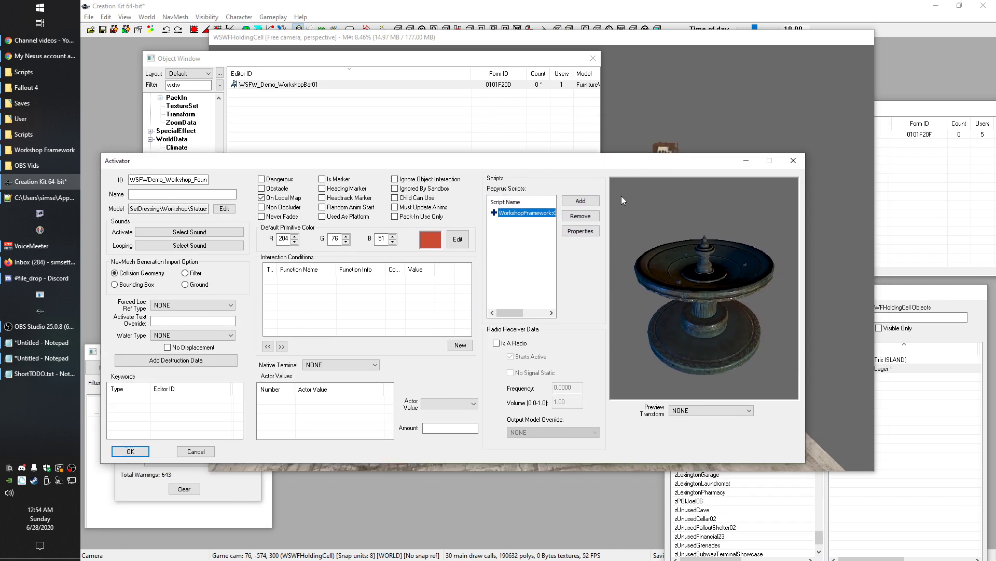
pyautogui.moveTo(584, 161); pyautogui.dragTo(587, 136)
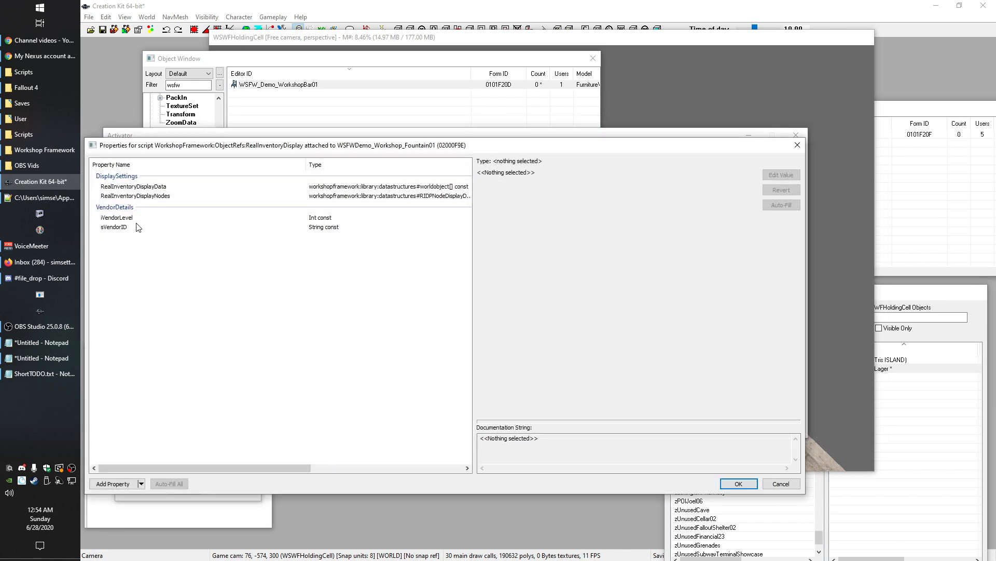
pyautogui.click(127, 219)
pyautogui.click(123, 227)
pyautogui.click(118, 218)
pyautogui.click(115, 227)
pyautogui.click(116, 218)
pyautogui.click(115, 226)
pyautogui.click(115, 218)
pyautogui.click(796, 146)
# Bring the cell view up behind the fountain activator's form and tilt the preview to view the basin from above
pyautogui.click(652, 192)
pyautogui.click(418, 269)
pyautogui.click(349, 151)
pyautogui.click(155, 172)
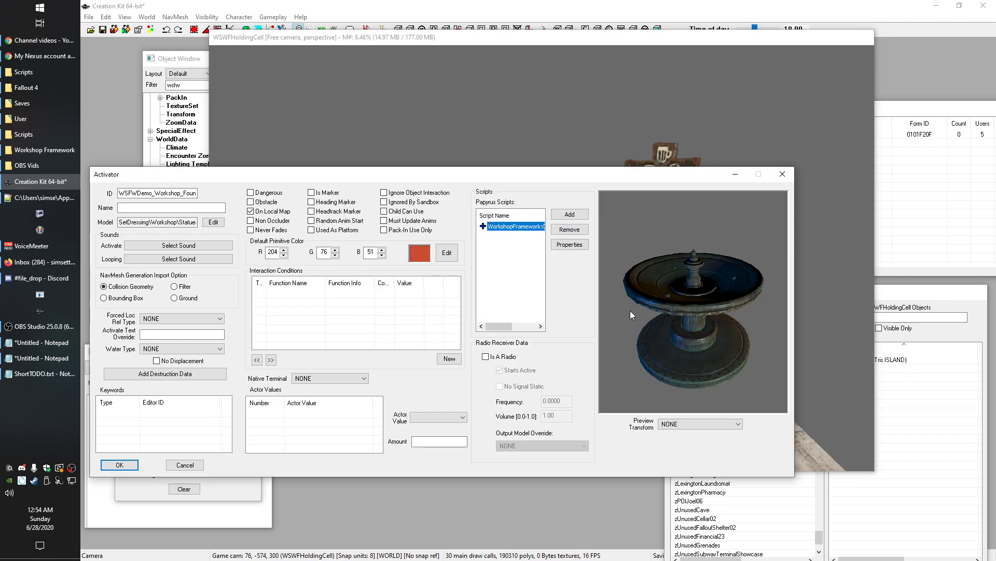
pyautogui.moveTo(693, 280); pyautogui.dragTo(697, 294)
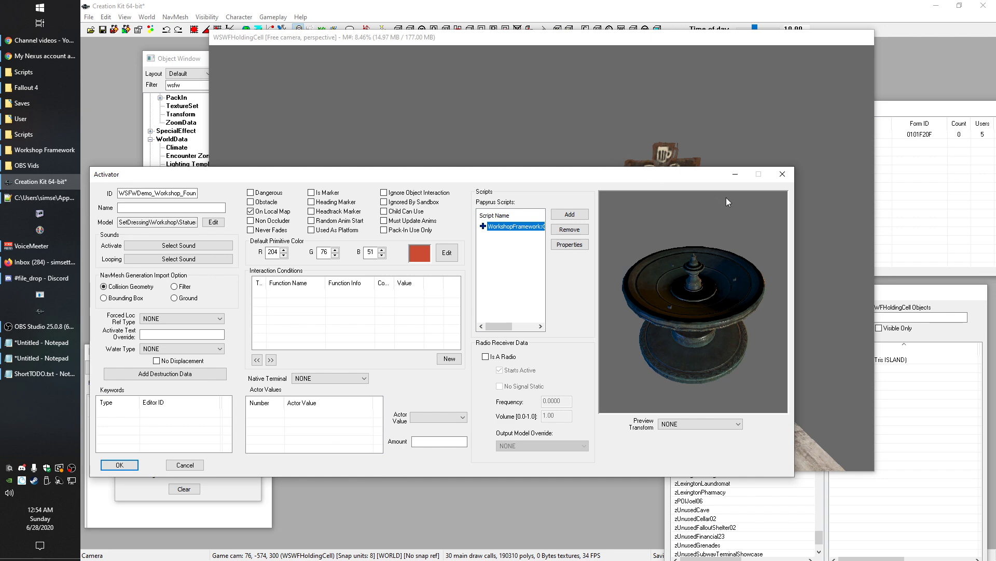
# Close the fountain activator's form and bring forward the wsfw-filtered object list, selecting WSFW_Demo_WorkshopBar01
pyautogui.click(783, 174)
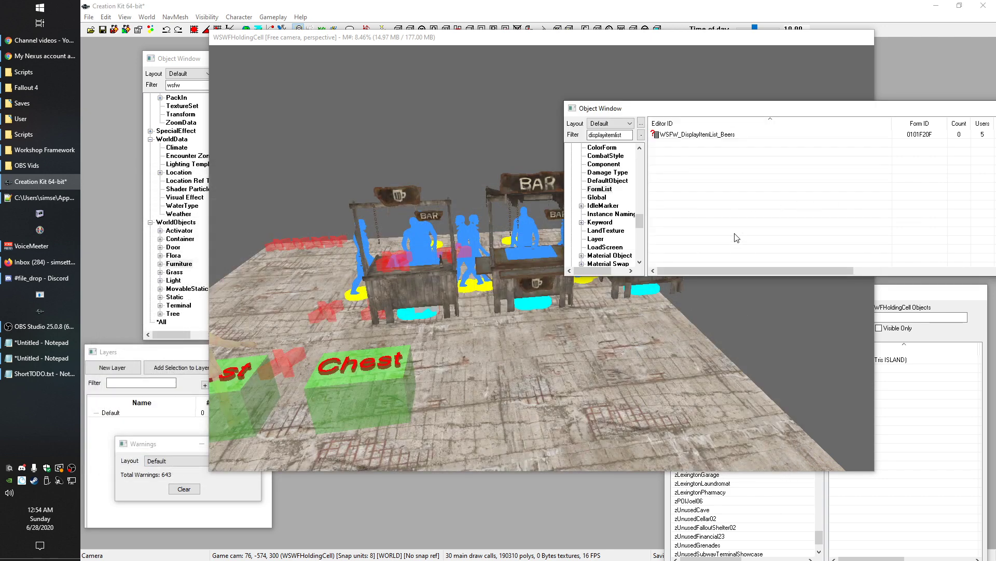
pyautogui.moveTo(156, 58); pyautogui.dragTo(110, 75)
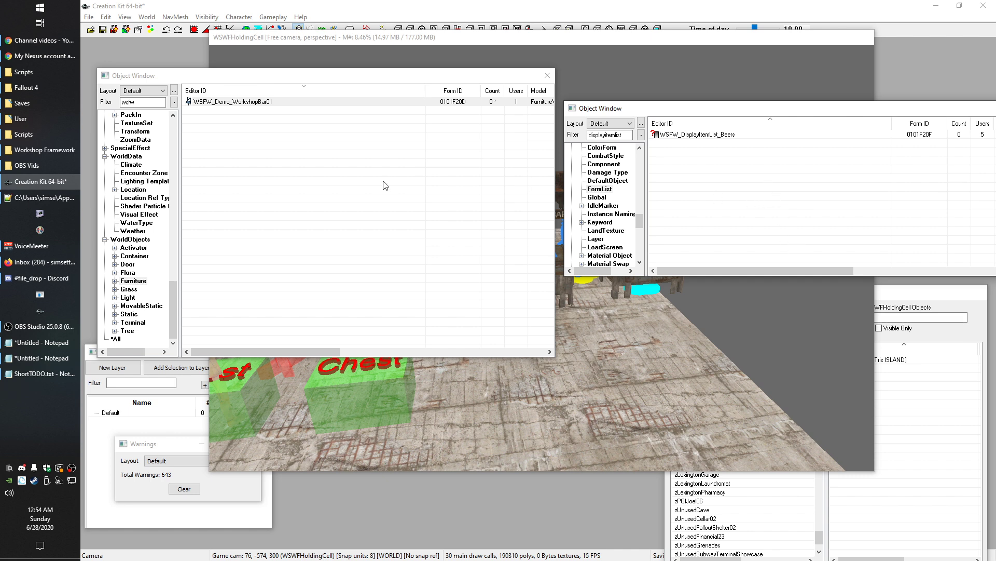
pyautogui.click(415, 177)
pyautogui.click(233, 103)
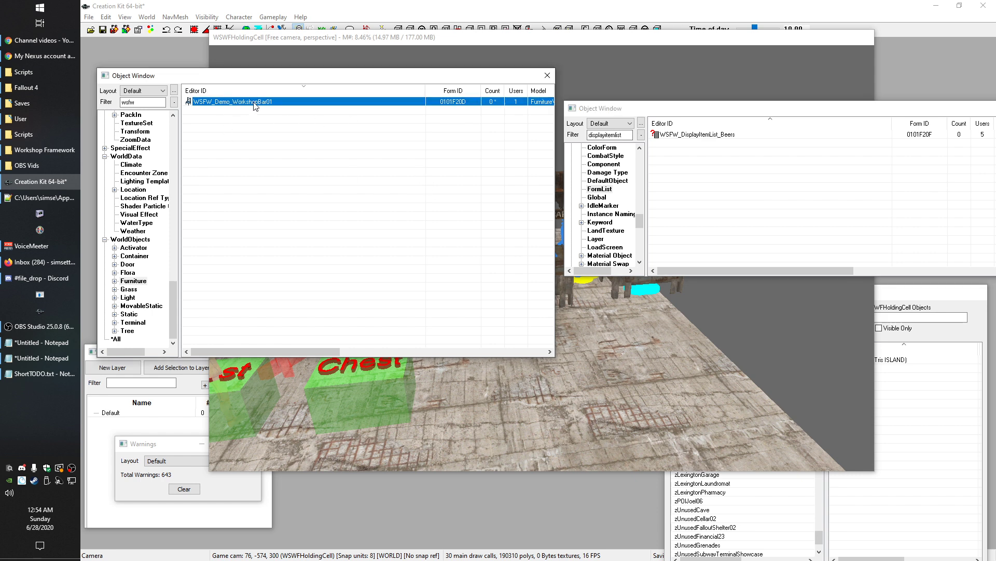
pyautogui.click(364, 135)
pyautogui.click(699, 135)
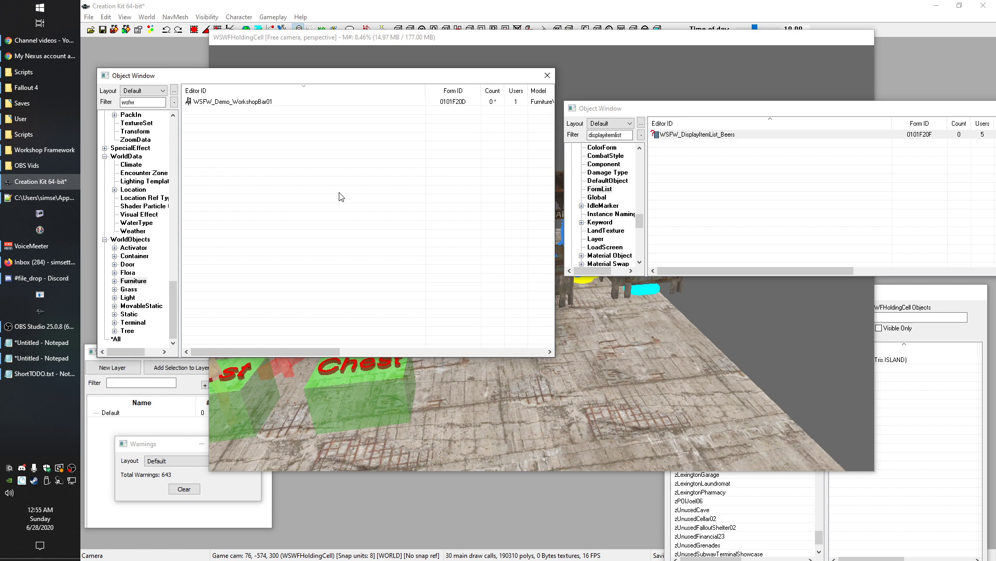
pyautogui.click(706, 78)
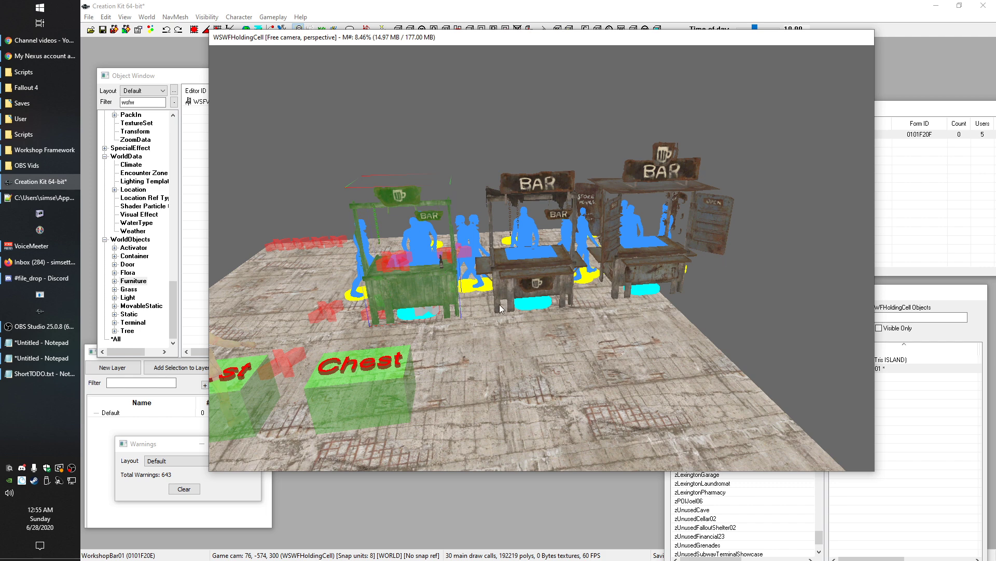
pyautogui.click(703, 440)
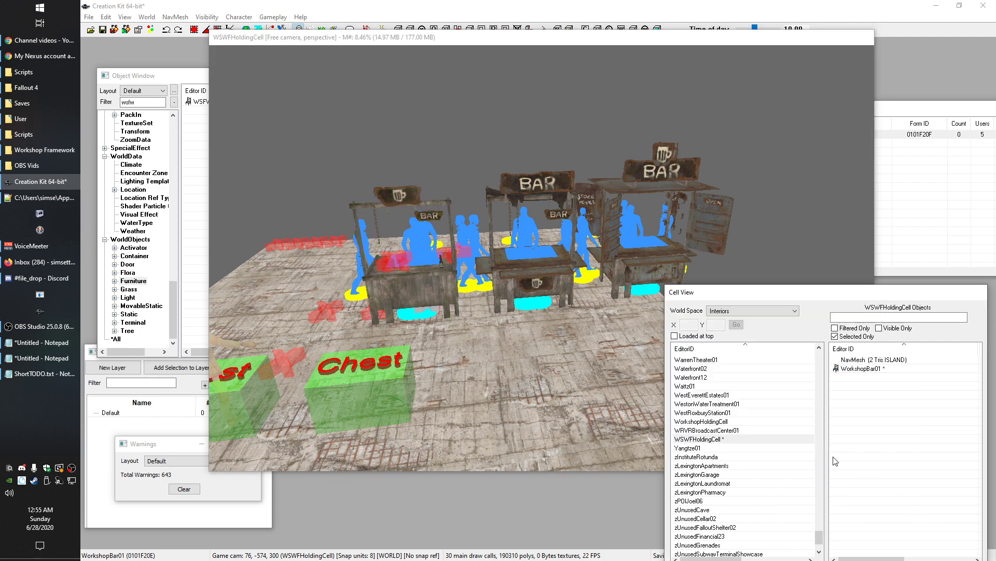
pyautogui.click(688, 441)
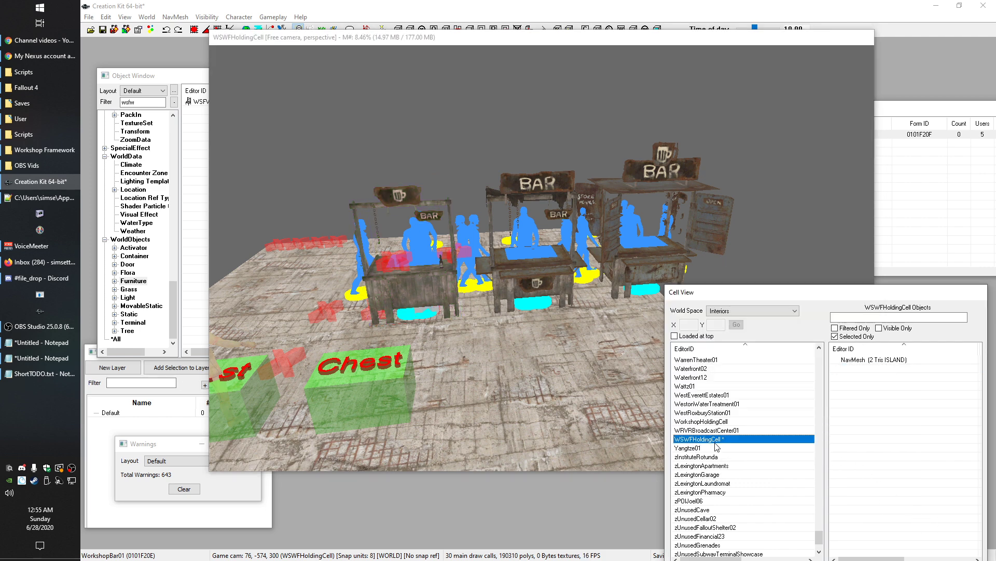
pyautogui.click(407, 92)
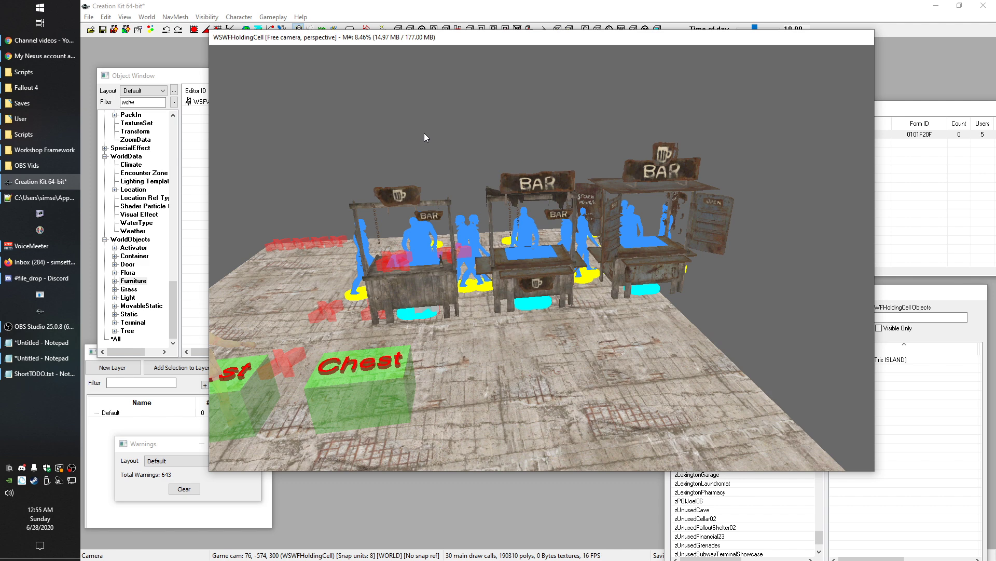
pyautogui.click(163, 80)
pyautogui.click(223, 103)
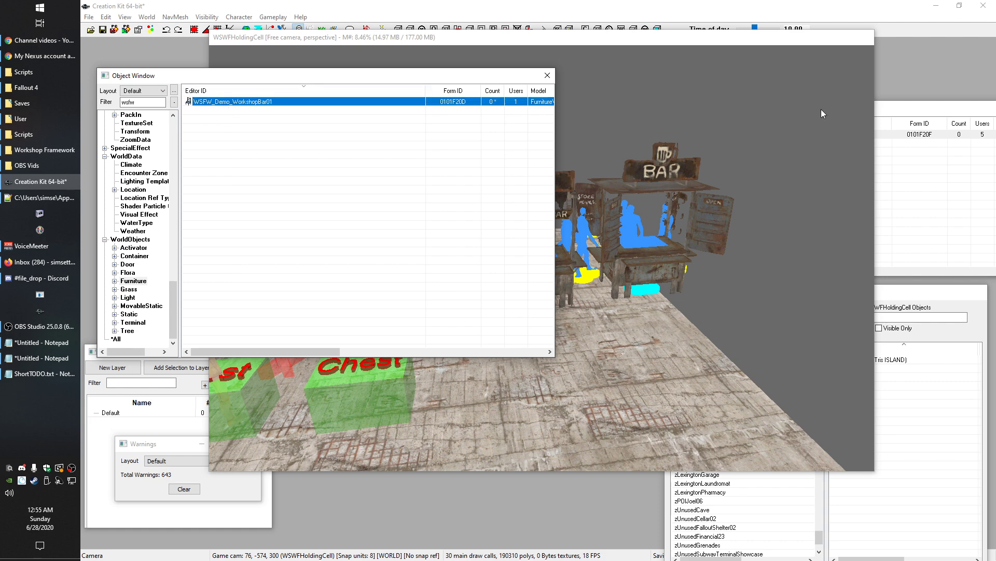
pyautogui.click(936, 185)
pyautogui.click(251, 109)
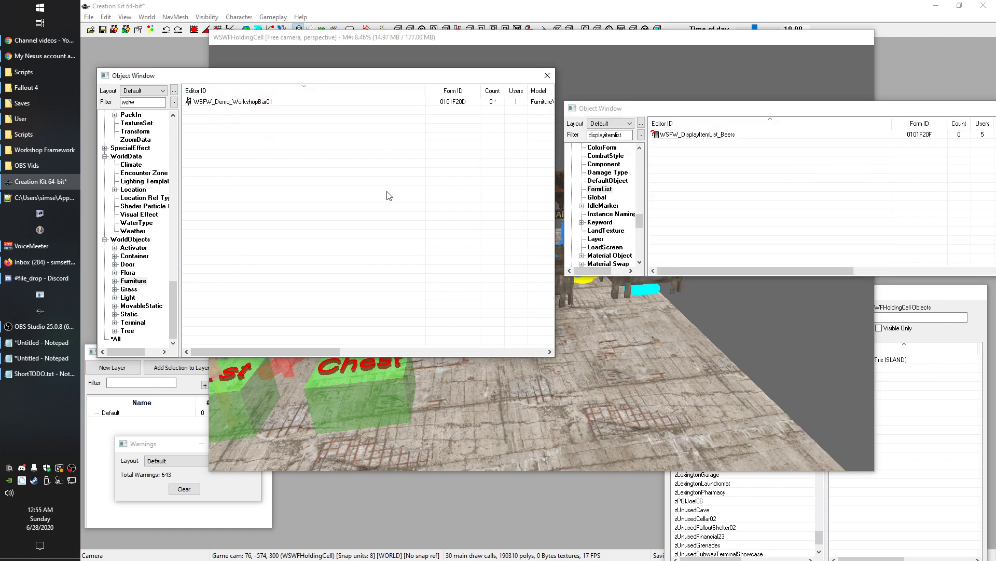
pyautogui.click(456, 49)
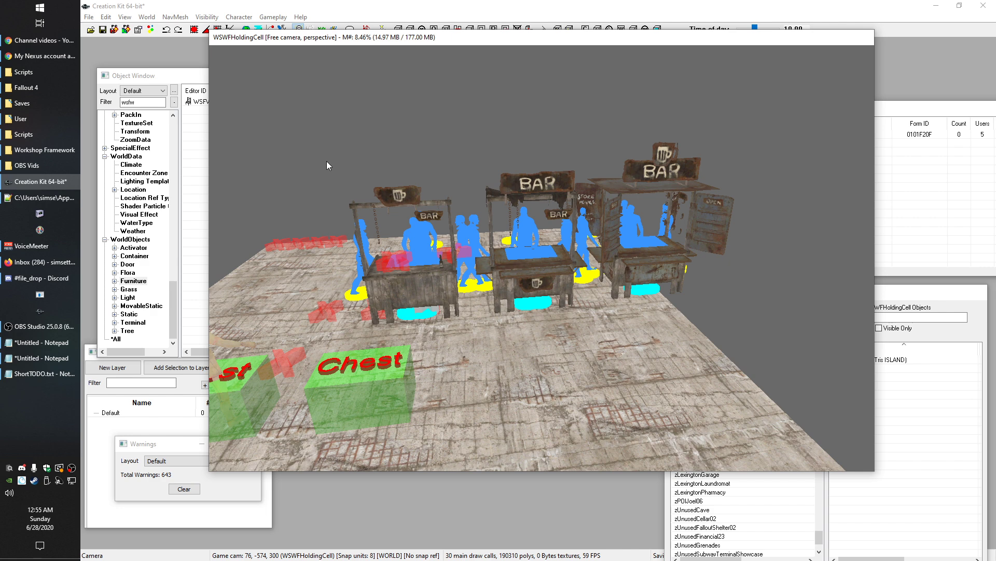
pyautogui.click(402, 200)
pyautogui.click(389, 169)
pyautogui.click(189, 135)
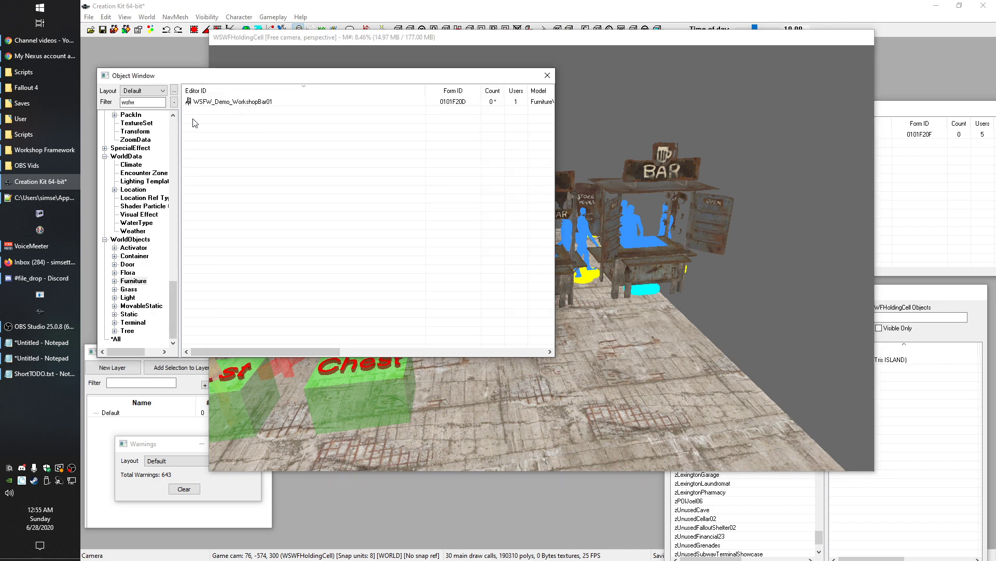
pyautogui.click(659, 95)
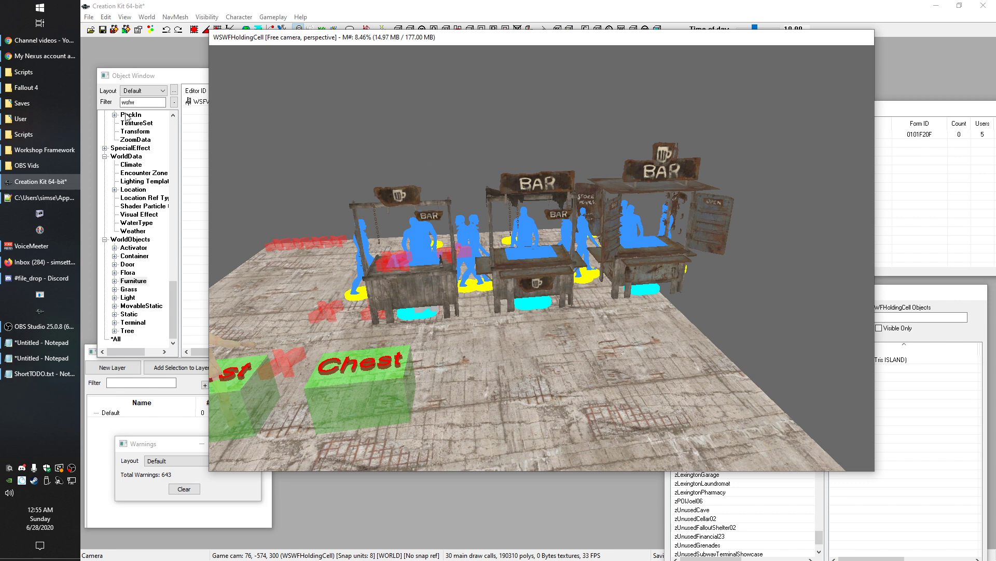
pyautogui.click(931, 217)
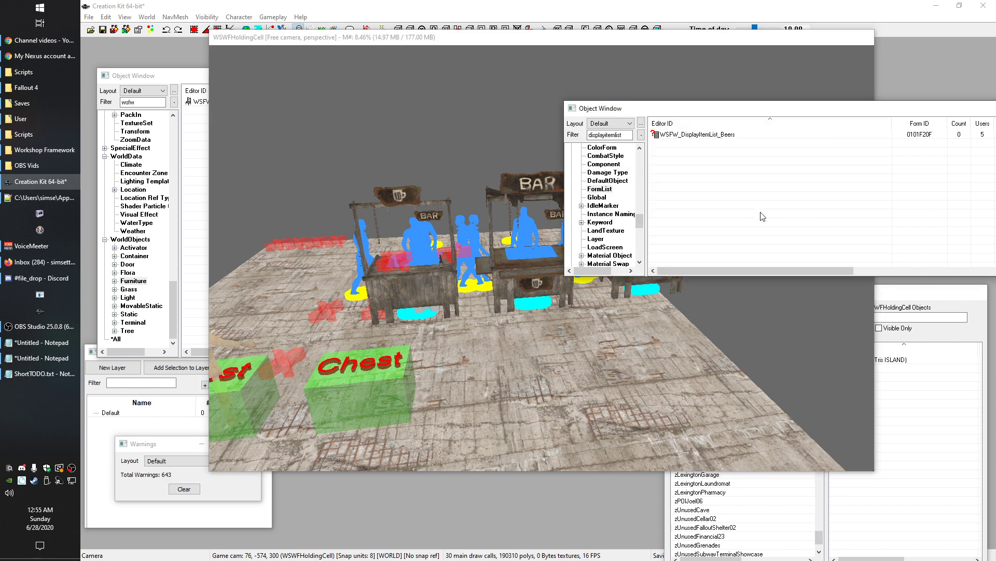
# Reposition the wsfw-filtered object list and the WSWFHoldingCell render window so the cell view lies in front
pyautogui.click(394, 149)
pyautogui.moveTo(202, 74); pyautogui.dragTo(195, 65)
pyautogui.moveTo(284, 41); pyautogui.dragTo(293, 52)
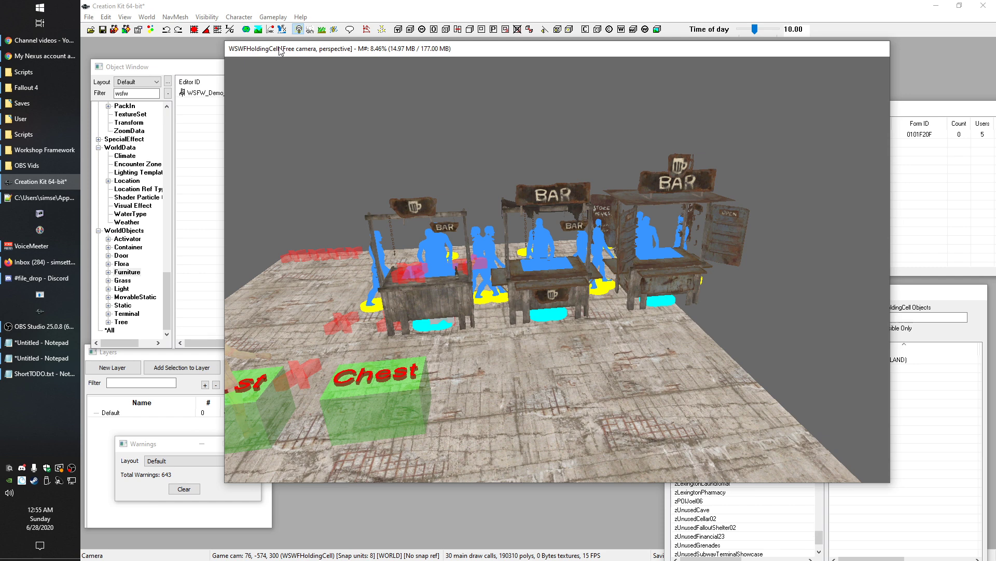